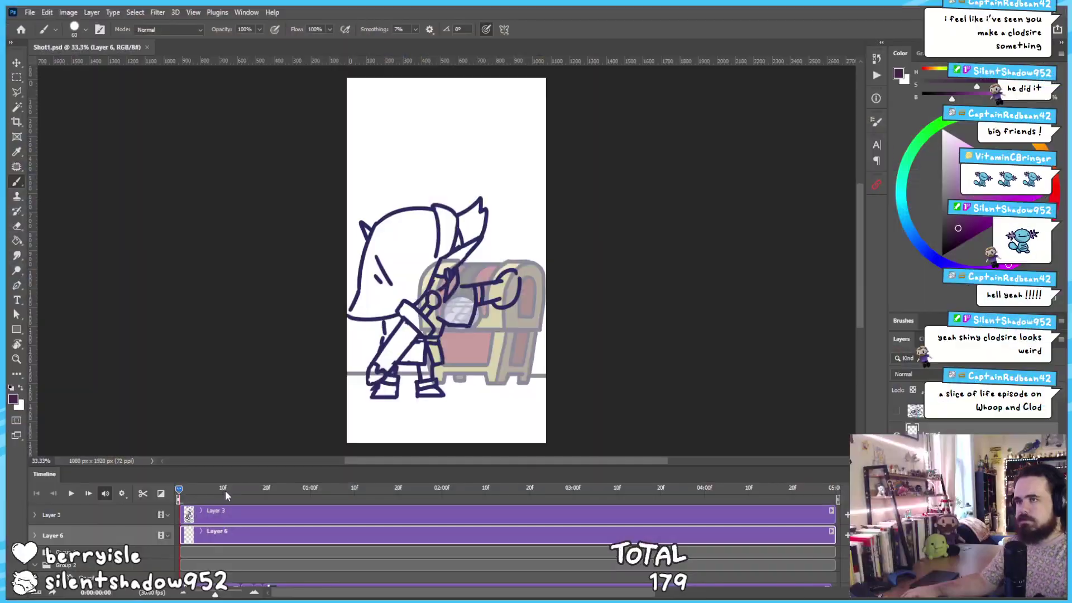
Compare the snail, sword-carrying character and treasure chest artwork by toggling the visibility of their layers in Shot1.psd
{"action": "scroll", "coordinate": [234, 441], "scroll_direction": "down", "scroll_amount": 1}
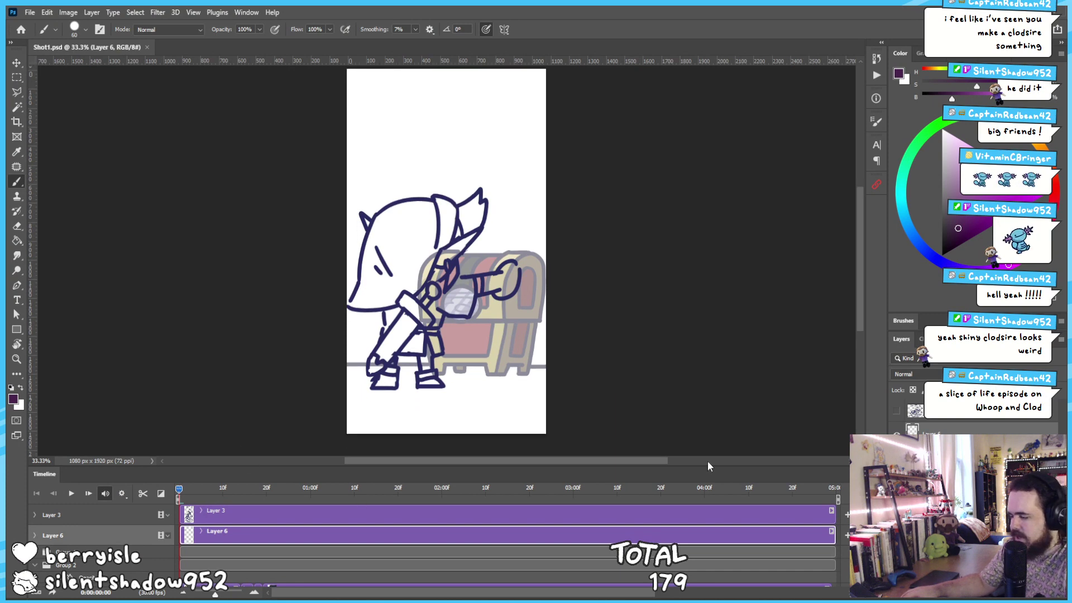
{"action": "left_click", "coordinate": [896, 412]}
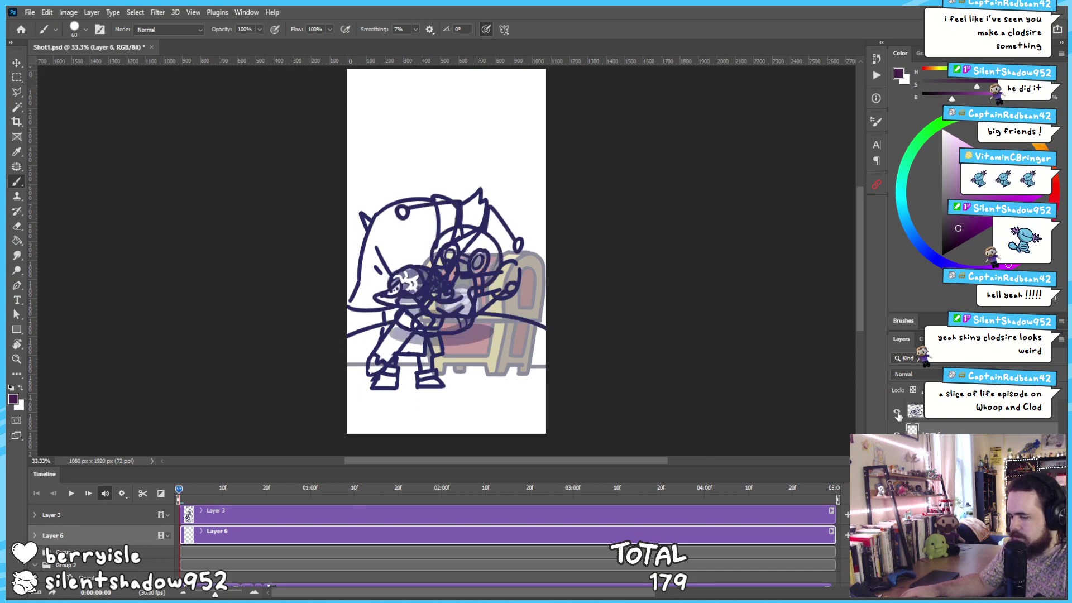
{"action": "left_click", "coordinate": [897, 412]}
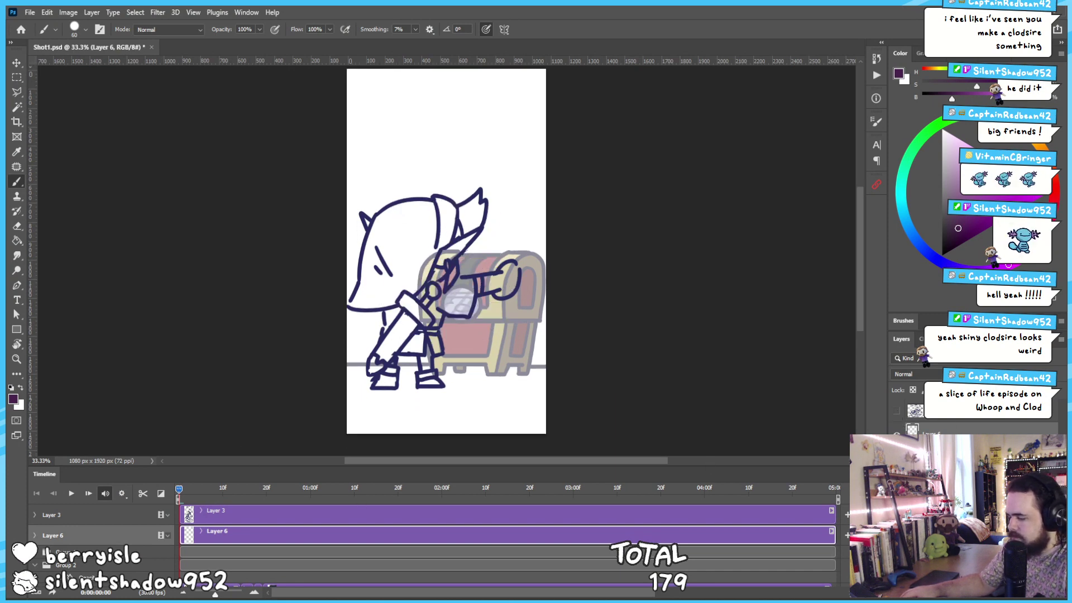
{"action": "left_click", "coordinate": [897, 429]}
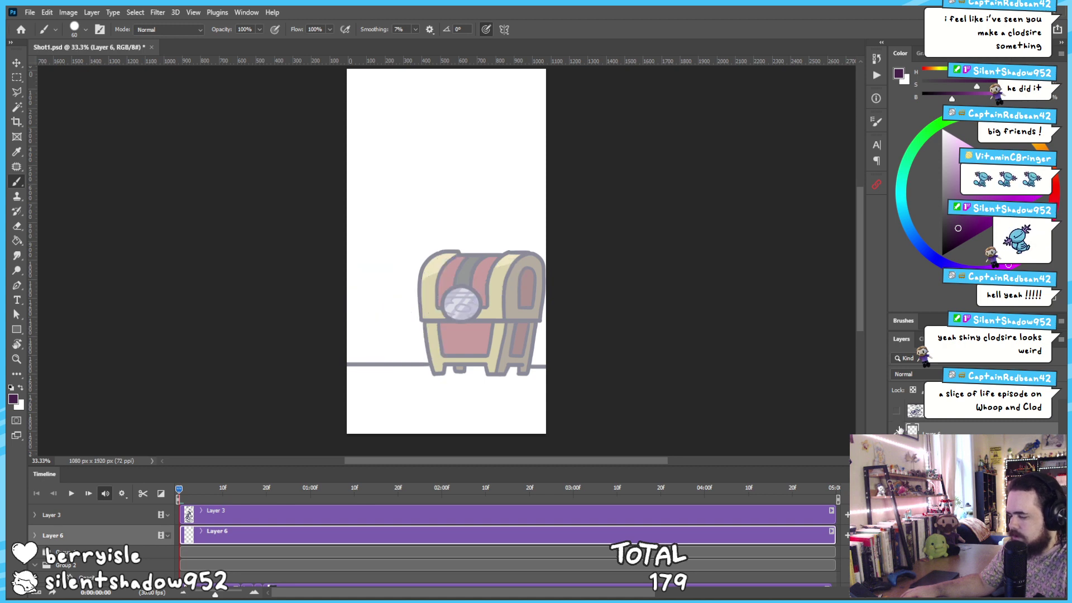
{"action": "left_click", "coordinate": [892, 430]}
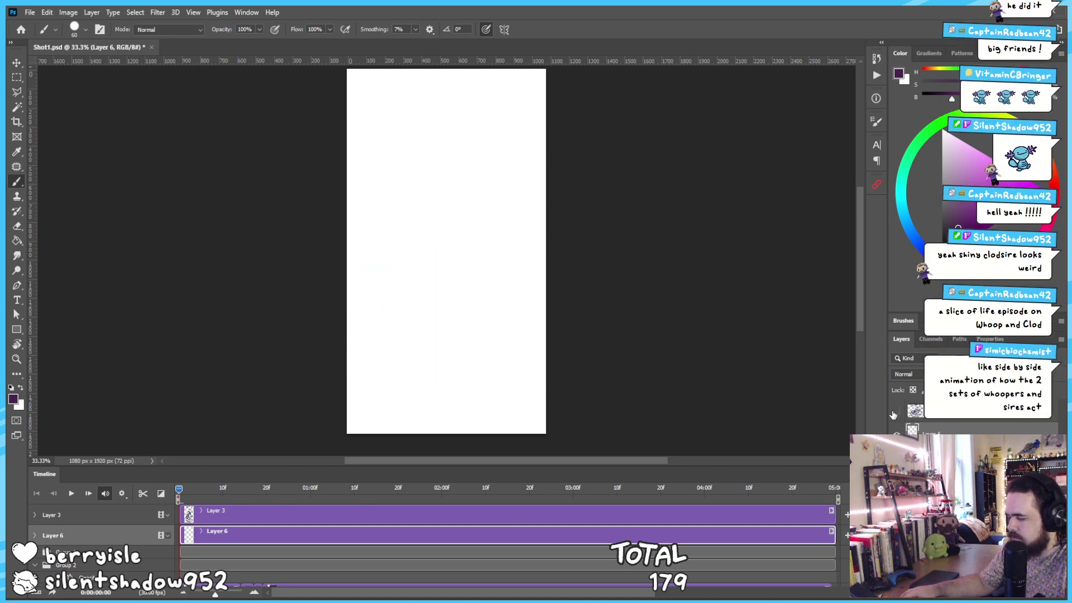
{"action": "left_click", "coordinate": [895, 413]}
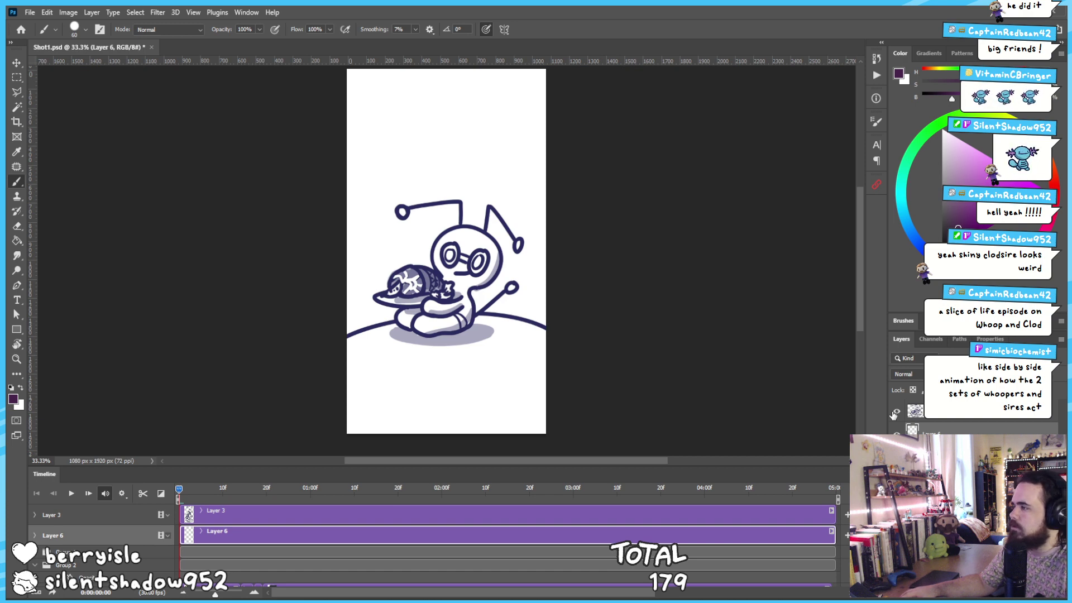
{"action": "left_click", "coordinate": [896, 412]}
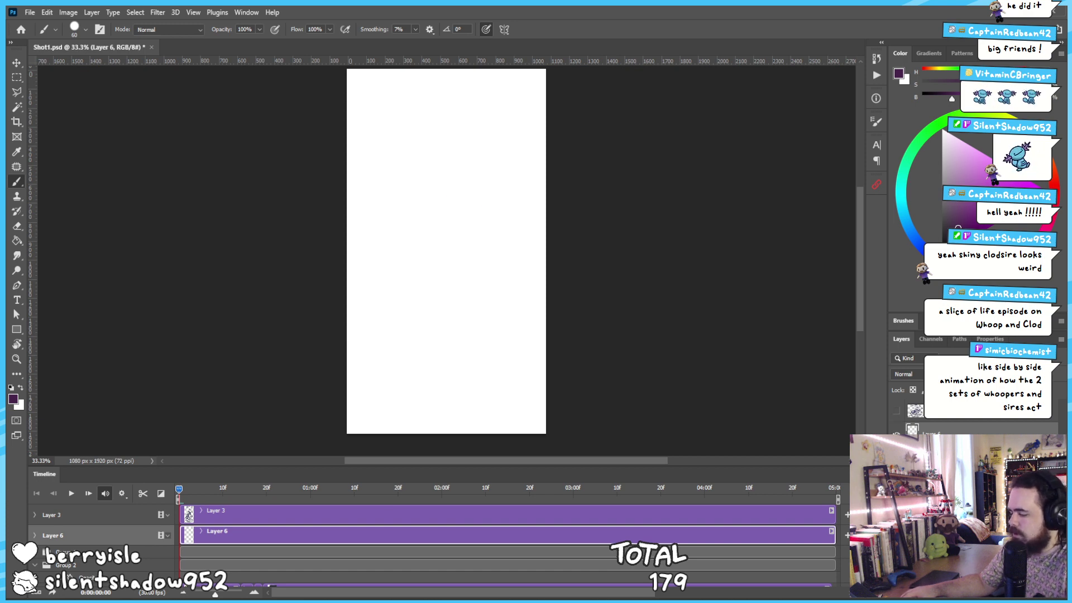
{"action": "left_click", "coordinate": [896, 451]}
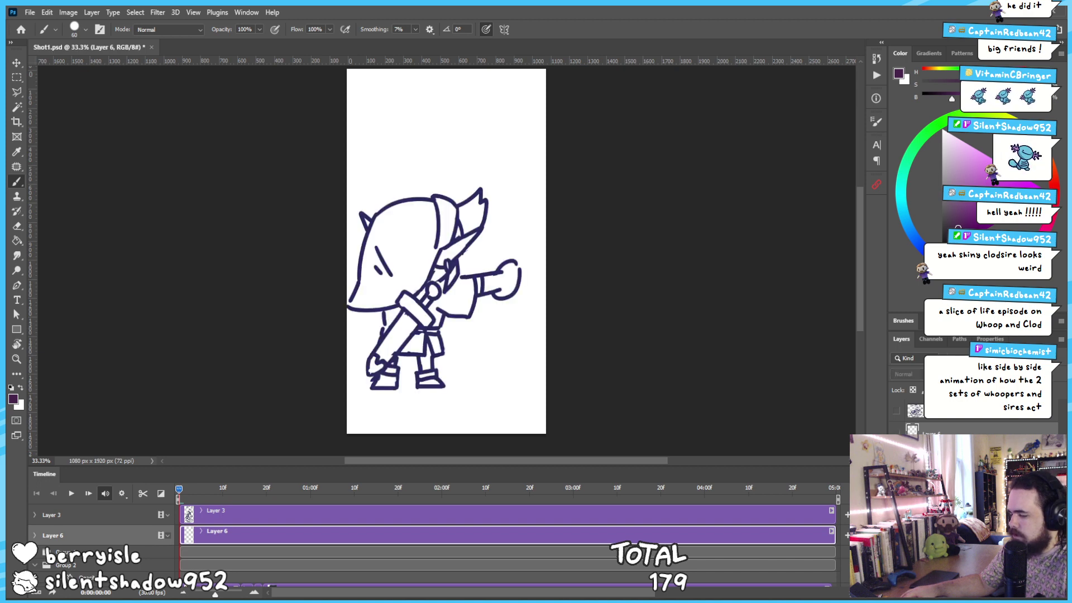
{"action": "left_click", "coordinate": [895, 468]}
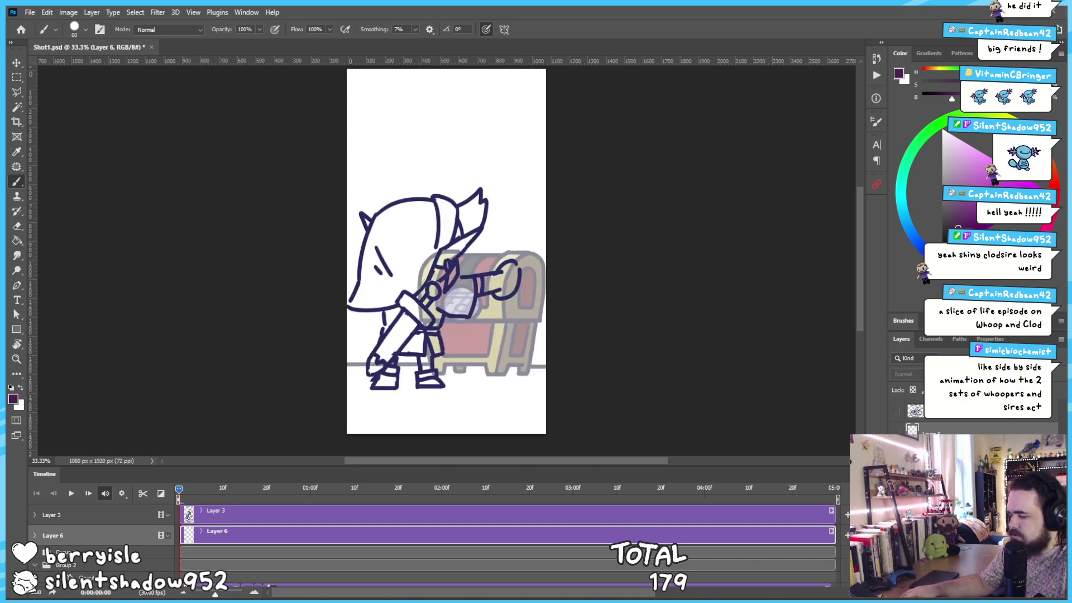
Scrub the Shot1 timeline to frame 4 and try to step through neighbouring frames
{"action": "mouse_move", "coordinate": [203, 487]}
{"action": "left_mouse_down"}
{"action": "mouse_move", "coordinate": [438, 495]}
{"action": "mouse_move", "coordinate": [228, 496]}
{"action": "mouse_move", "coordinate": [270, 494]}
{"action": "mouse_move", "coordinate": [236, 503]}
{"action": "mouse_move", "coordinate": [286, 487]}
{"action": "mouse_move", "coordinate": [214, 482]}
{"action": "mouse_move", "coordinate": [243, 476]}
{"action": "mouse_move", "coordinate": [194, 472]}
{"action": "mouse_move", "coordinate": [259, 468]}
{"action": "mouse_move", "coordinate": [197, 463]}
{"action": "left_mouse_up"}
{"action": "key", "text": "Left"}
{"action": "key", "text": "Left"}
{"action": "key", "text": "Left"}
{"action": "key", "text": "Left"}
{"action": "key", "text": "Right"}
{"action": "key", "text": "Left"}
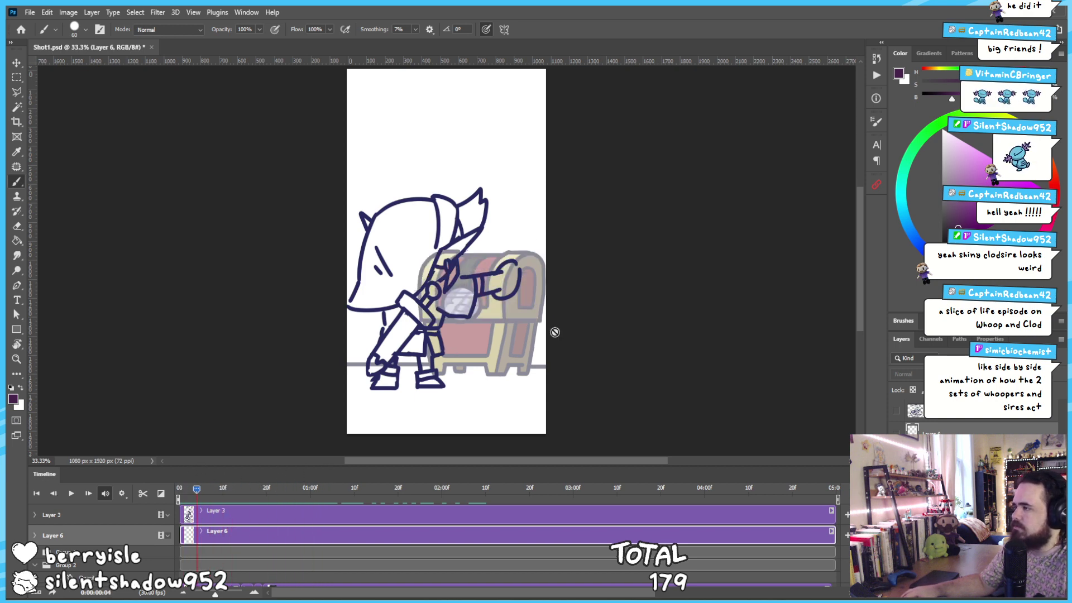
{"action": "left_click", "coordinate": [613, 316]}
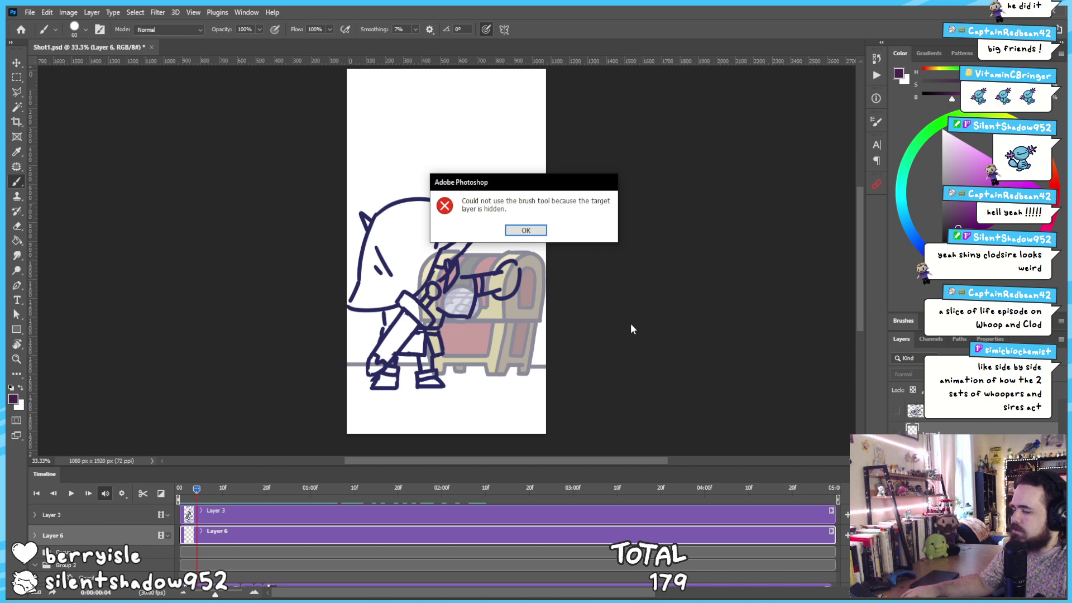
{"action": "left_click", "coordinate": [516, 234]}
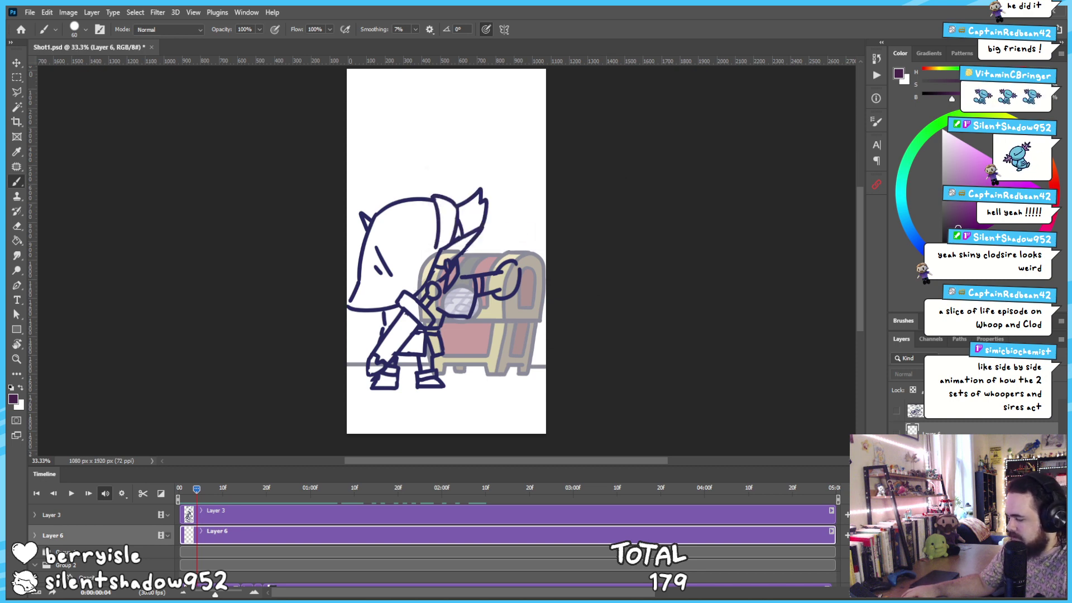
Show the snail sketch layer and return the playhead to the first frame of Shot1
{"action": "left_click", "coordinate": [897, 412]}
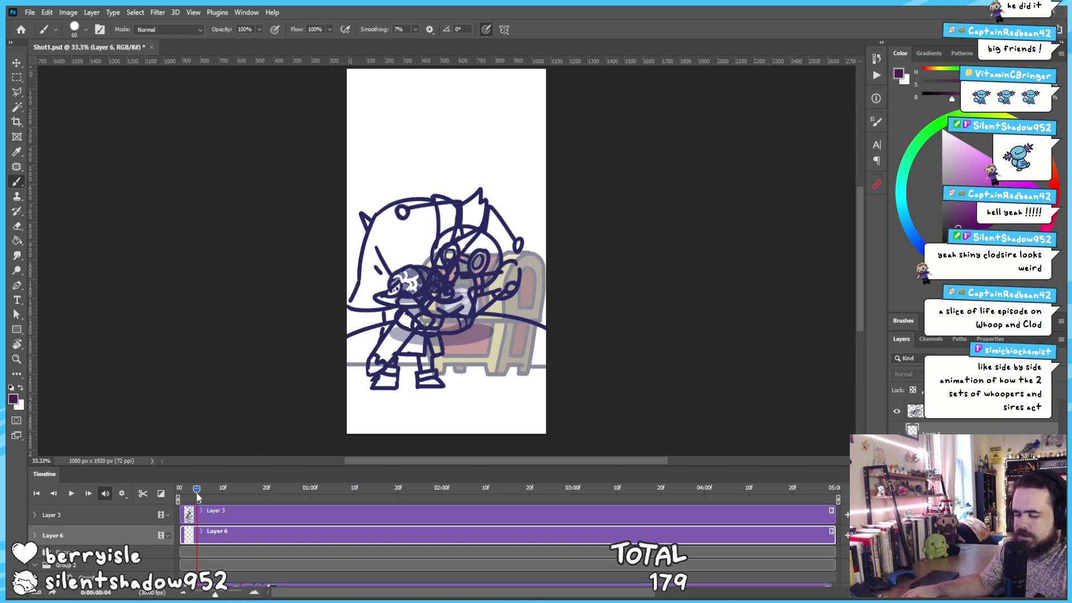
{"action": "left_click_drag", "start_coordinate": [196, 496], "coordinate": [84, 478]}
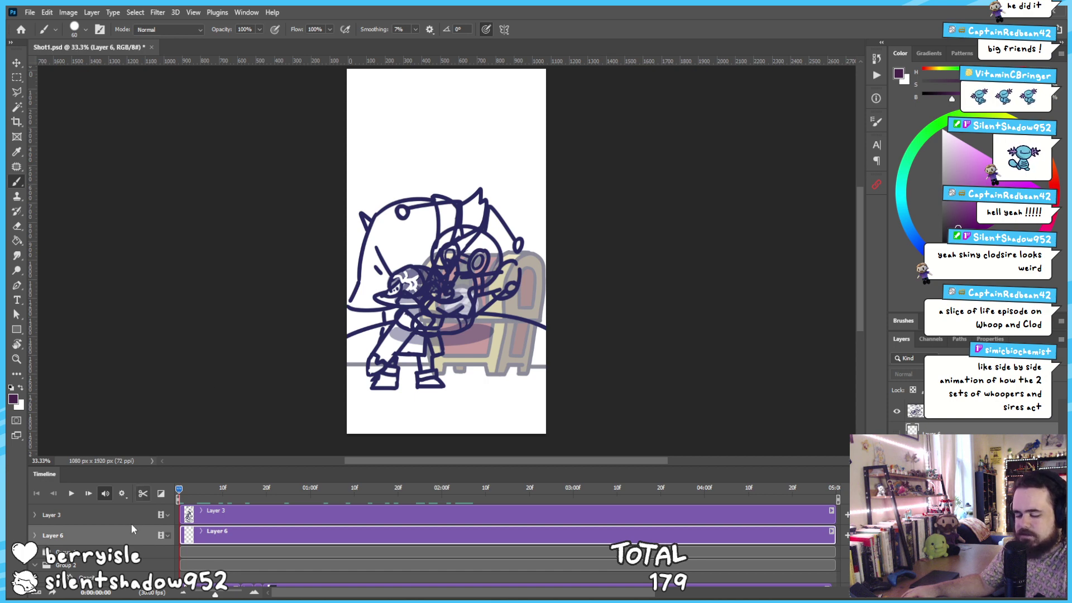
Open Lechonk_Shot1.psd and scrub its animation from the start to frame 27
{"action": "left_click", "coordinate": [134, 596]}
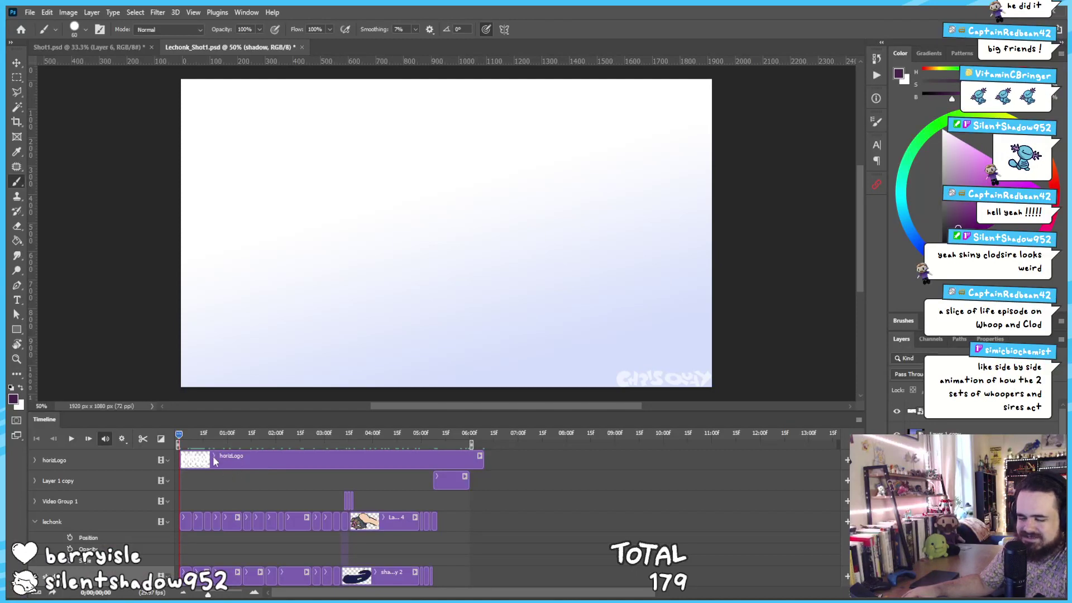
{"action": "left_click", "coordinate": [187, 437]}
{"action": "left_click_drag", "start_coordinate": [190, 437], "coordinate": [222, 434]}
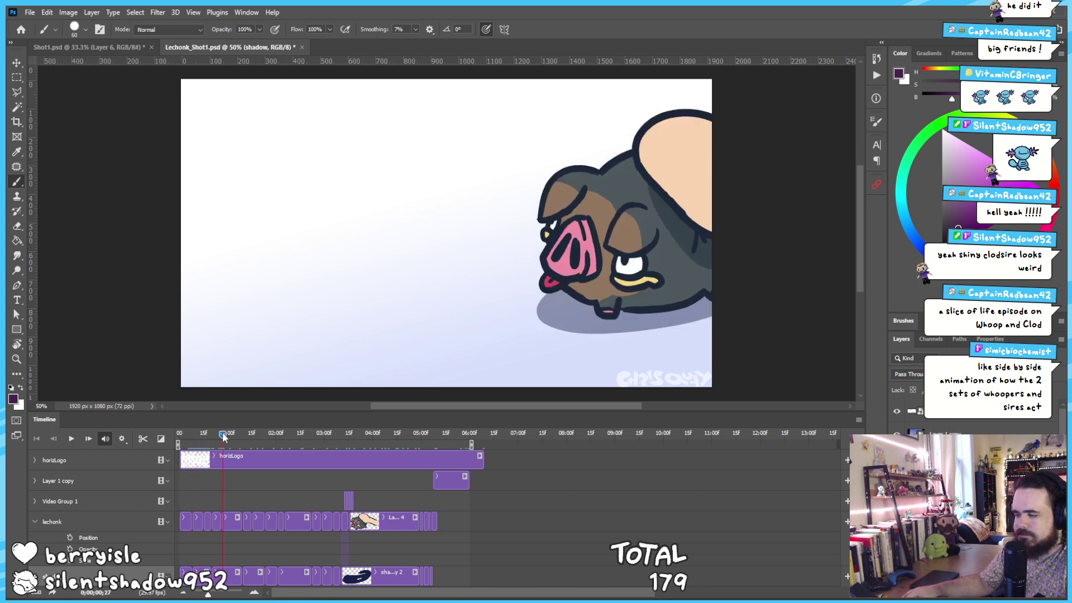
Switch to File Explorer, open Smoliv_Shot1.psd, and return to the Lechonk_Shot1 document
{"action": "key", "text": "alt+Tab"}
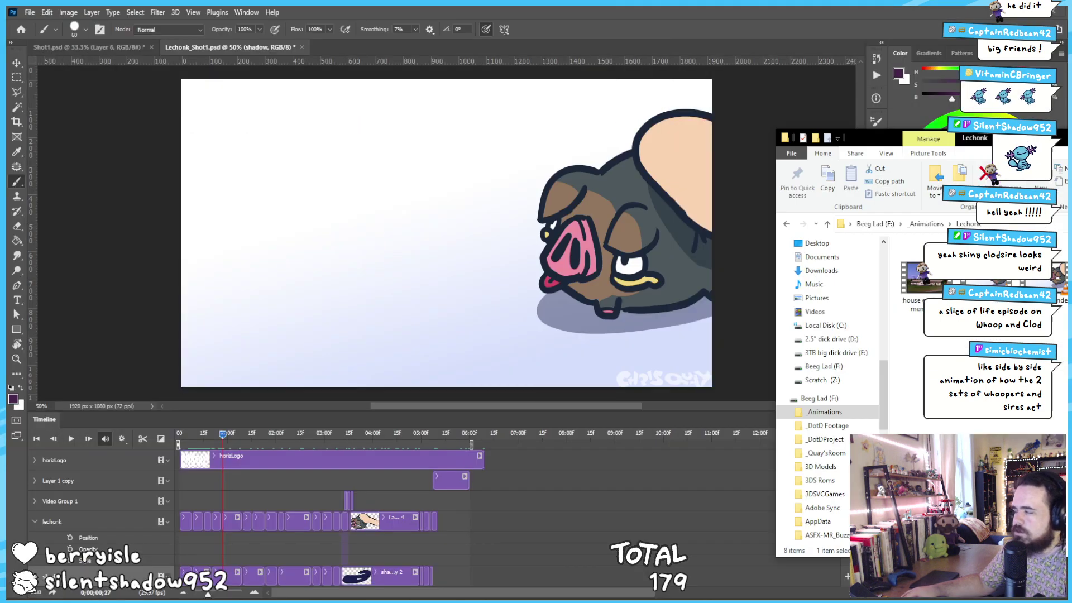
{"action": "key", "text": "alt+Tab"}
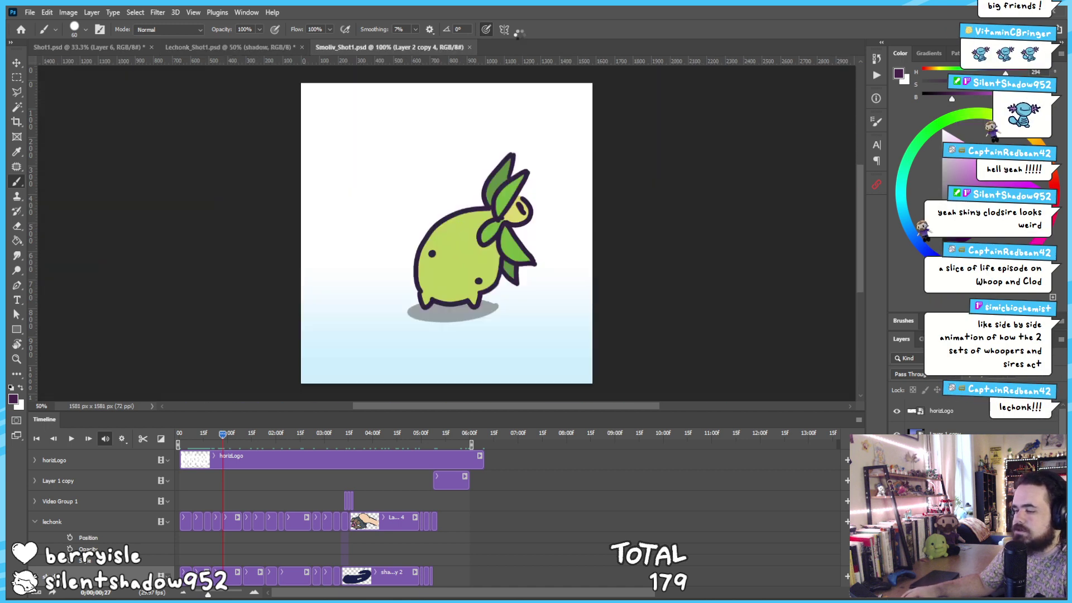
{"action": "left_click", "coordinate": [228, 46]}
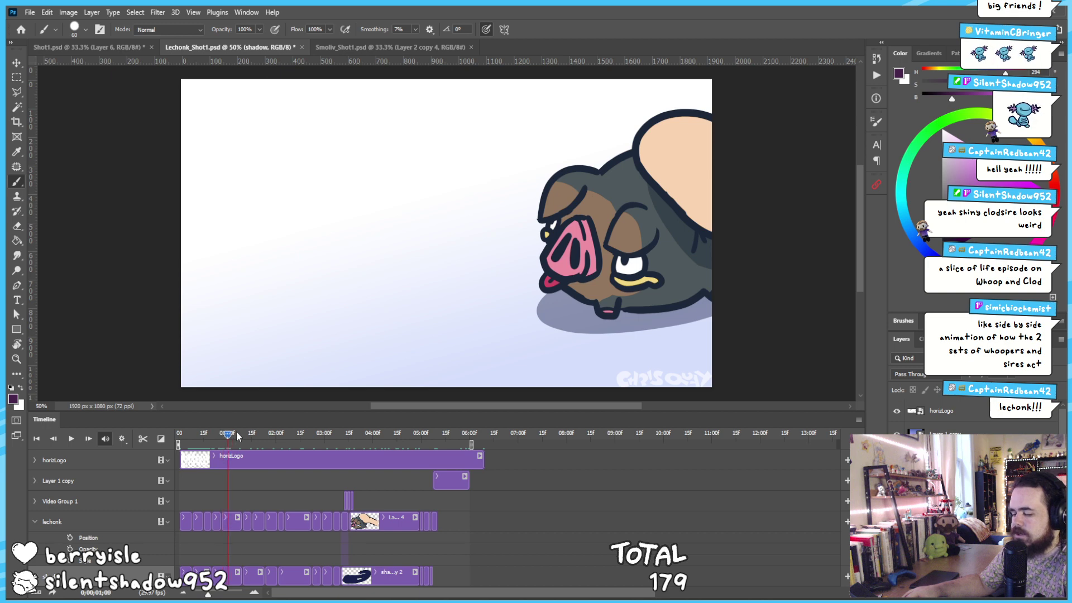
Scrub through the Lechonk animation to 5:05, back before three seconds, and on to the smoke cloud at 3:14
{"action": "left_click_drag", "start_coordinate": [237, 435], "coordinate": [429, 434]}
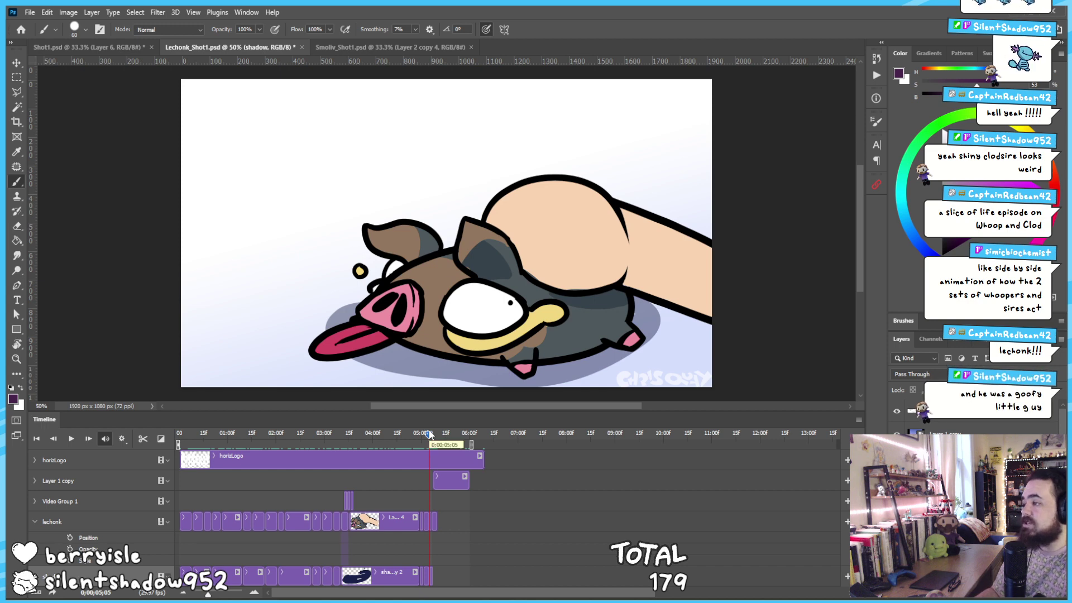
{"action": "left_click_drag", "start_coordinate": [429, 435], "coordinate": [429, 435]}
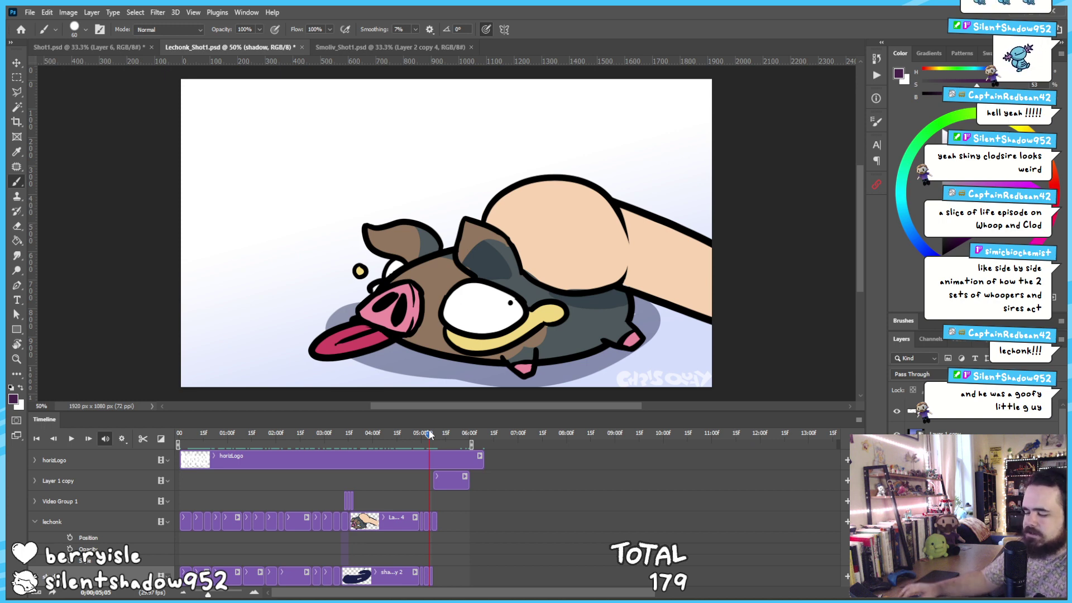
{"action": "scroll", "coordinate": [477, 552], "scroll_direction": "down", "scroll_amount": 5}
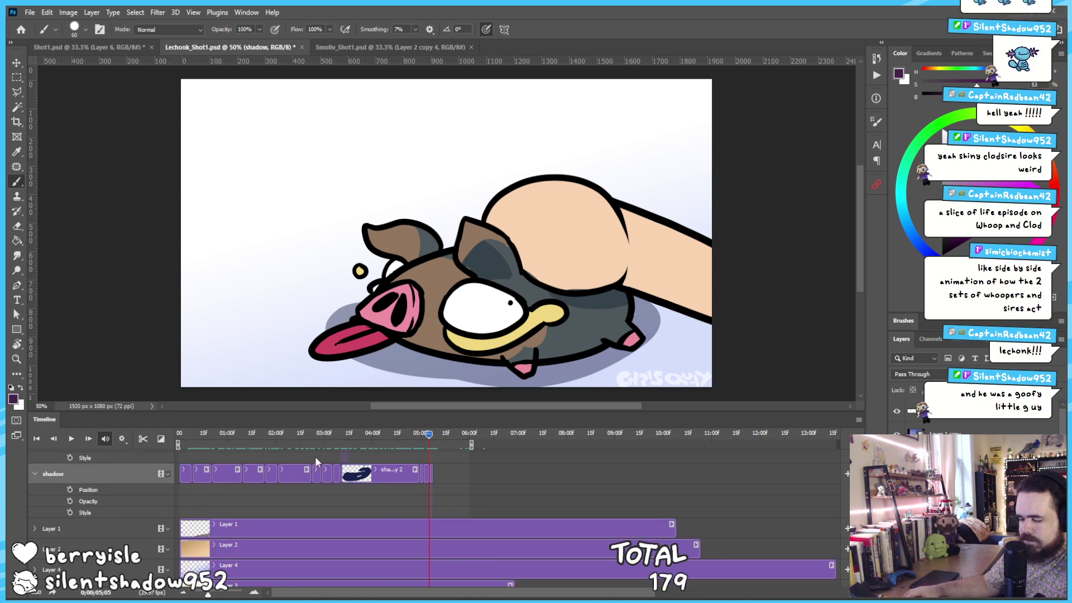
{"action": "left_click_drag", "start_coordinate": [428, 434], "coordinate": [323, 454]}
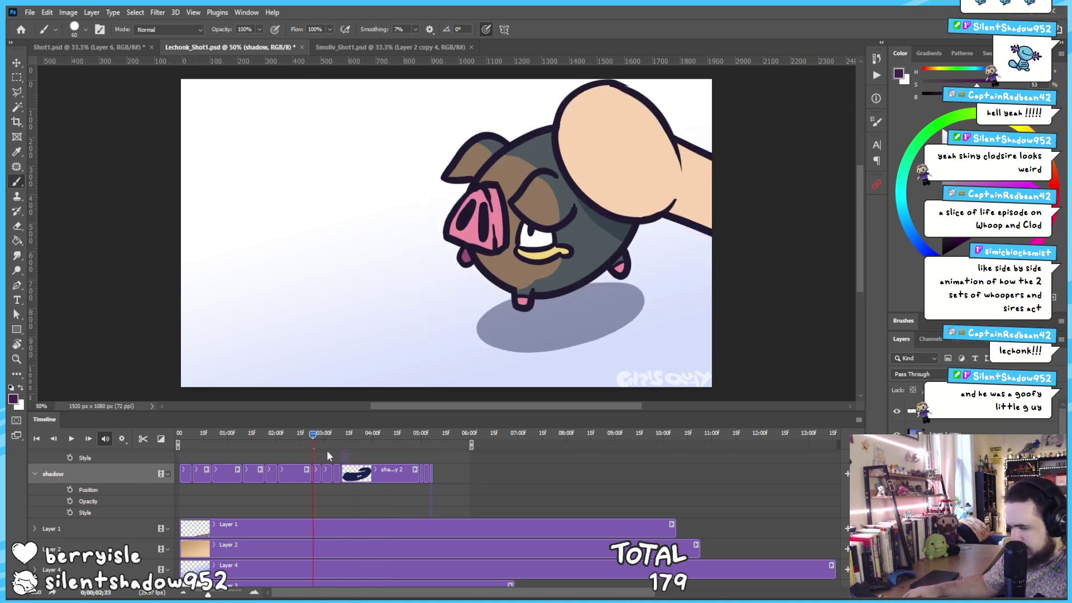
{"action": "scroll", "coordinate": [368, 506], "scroll_direction": "up", "scroll_amount": 3}
{"action": "left_click_drag", "start_coordinate": [338, 435], "coordinate": [347, 461]}
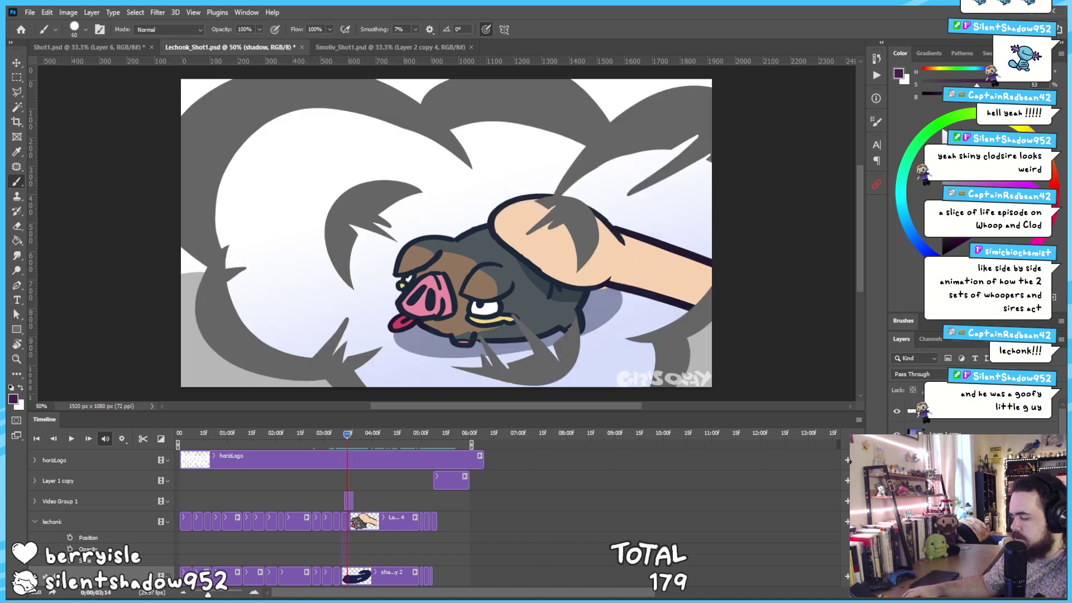
Hide the smoke cloud artwork and review the Lechonk animation from the squashing hand through to the explosion footage
{"action": "left_click", "coordinate": [897, 456]}
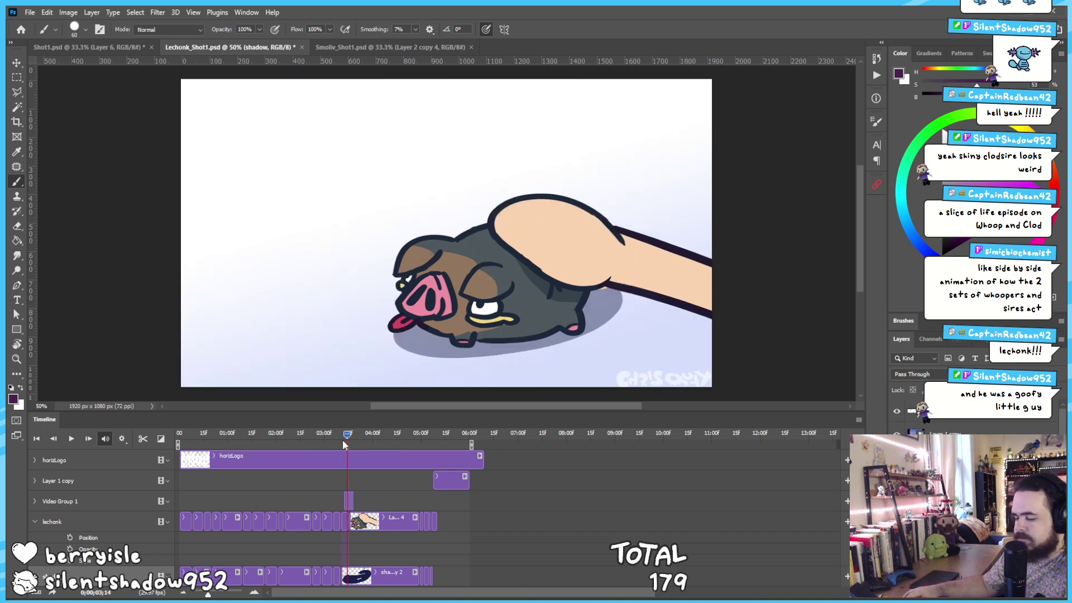
{"action": "key", "text": "space"}
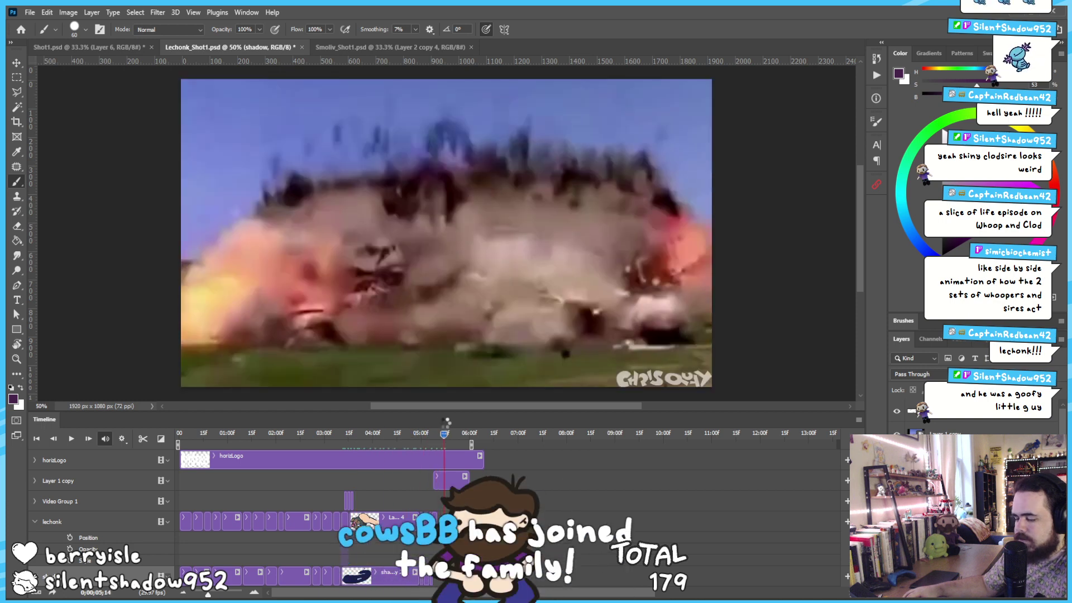
{"action": "left_click_drag", "start_coordinate": [446, 423], "coordinate": [445, 438]}
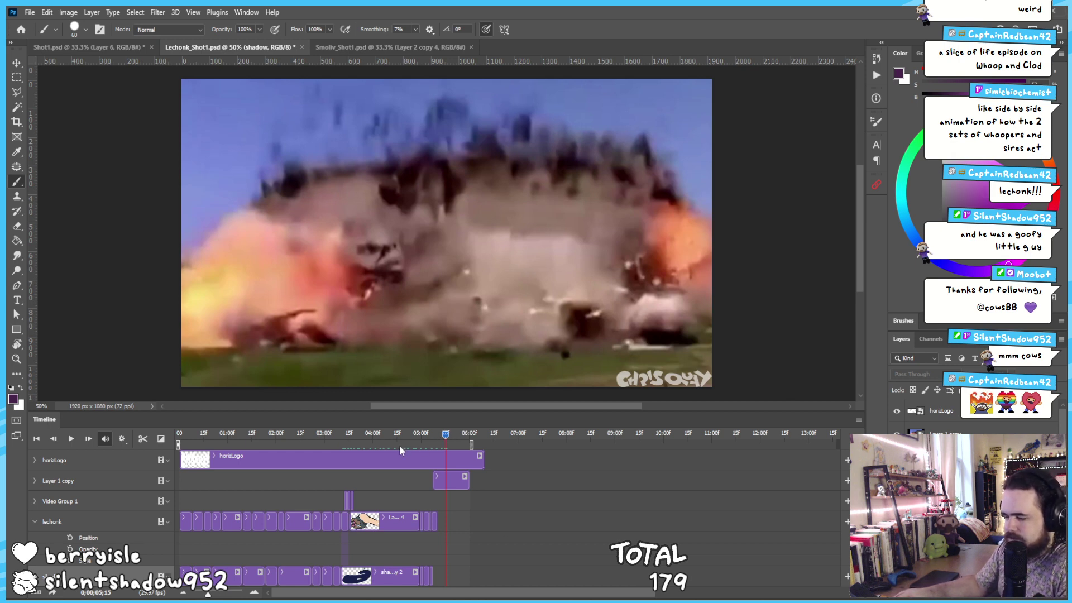
{"action": "left_click_drag", "start_coordinate": [397, 438], "coordinate": [366, 478]}
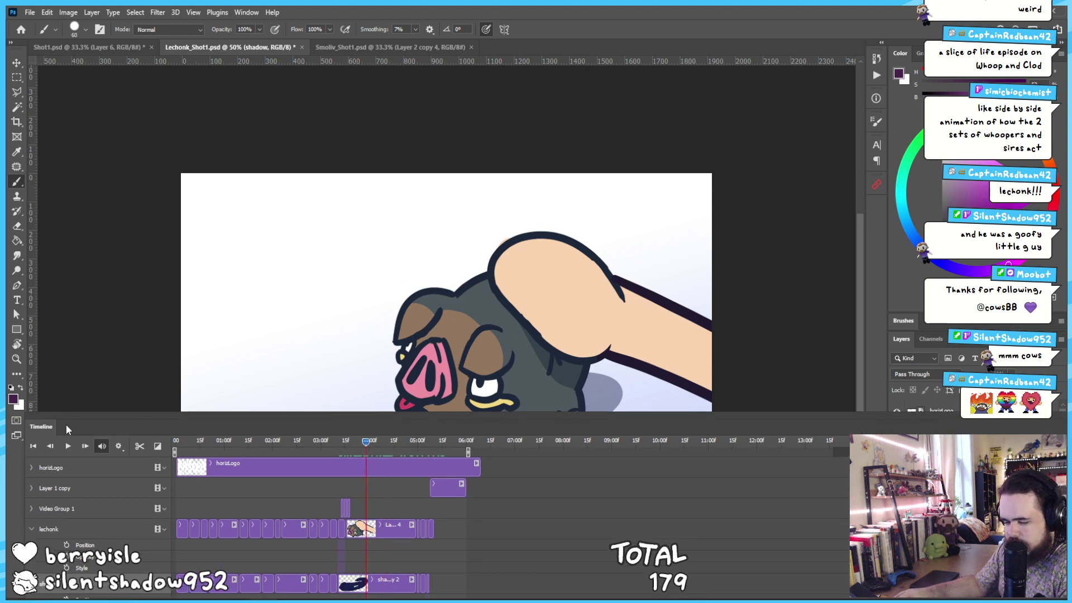
Restore the Timeline panel and resize it to sit below the canvas
{"action": "left_click", "coordinate": [150, 595]}
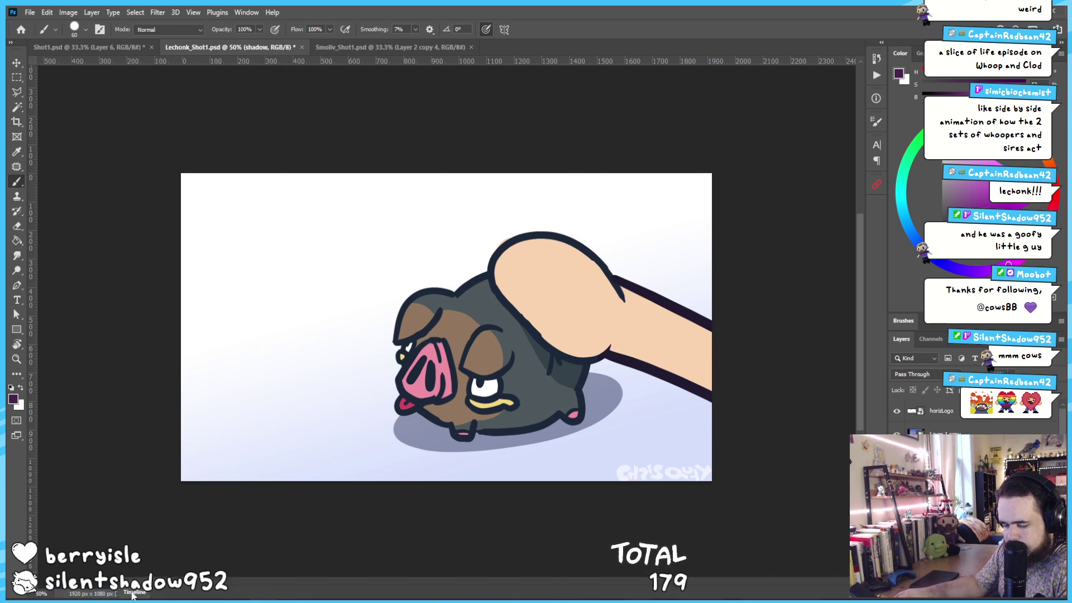
{"action": "left_click", "coordinate": [114, 594]}
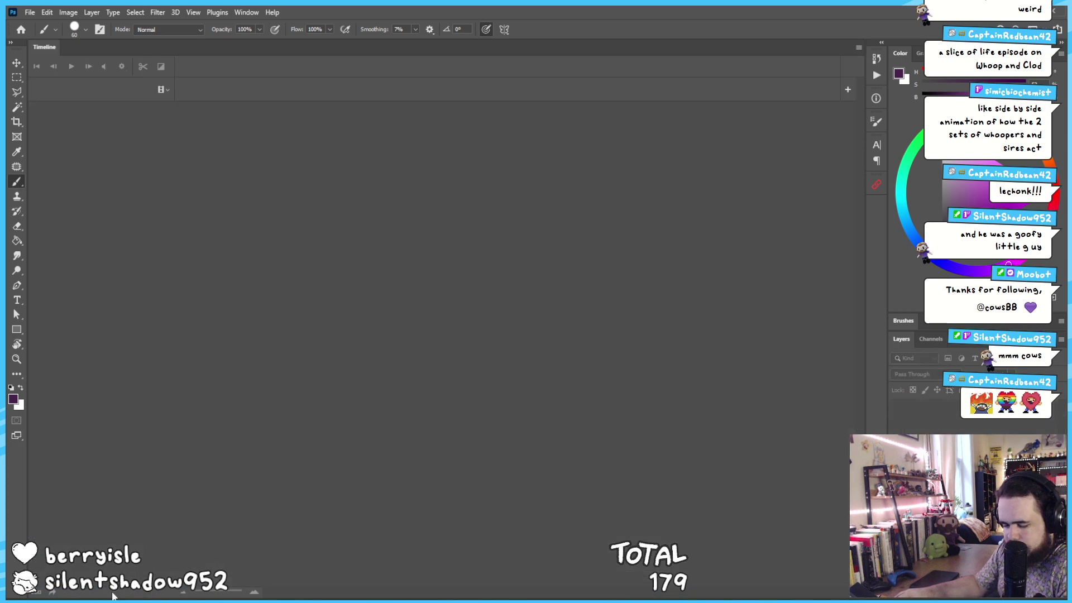
{"action": "left_click_drag", "start_coordinate": [213, 41], "coordinate": [222, 408]}
Examine the Lechonk timeline tracks and scrub the hand-and-pig animation around the two-second and three-second marks
{"action": "scroll", "coordinate": [553, 530], "scroll_direction": "down", "scroll_amount": 5}
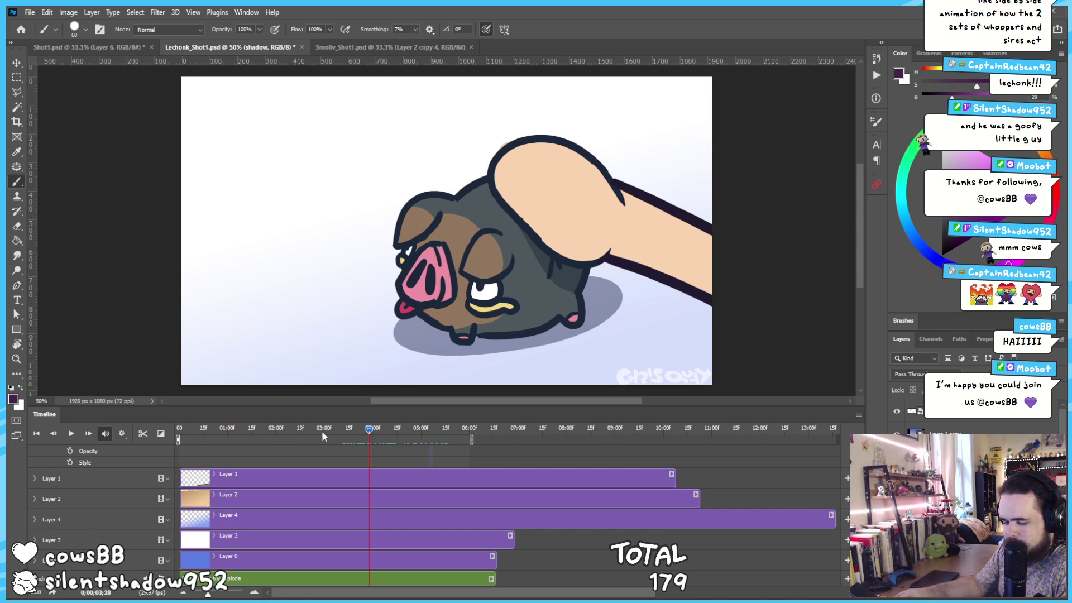
{"action": "left_click_drag", "start_coordinate": [322, 431], "coordinate": [275, 441]}
{"action": "scroll", "coordinate": [429, 551], "scroll_direction": "up", "scroll_amount": 4}
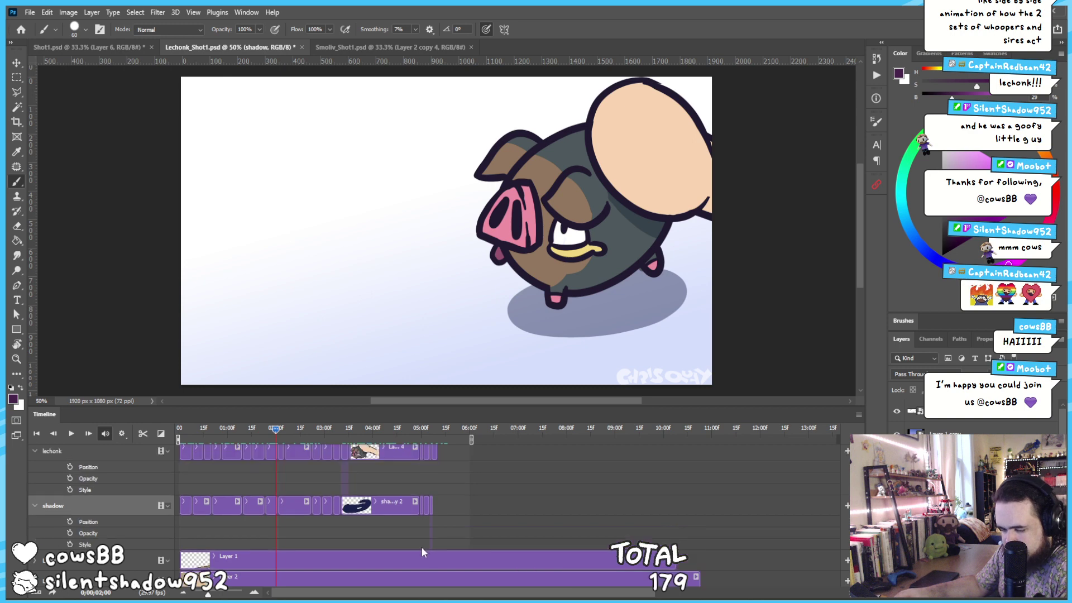
{"action": "scroll", "coordinate": [421, 547], "scroll_direction": "up", "scroll_amount": 3}
{"action": "left_click_drag", "start_coordinate": [278, 434], "coordinate": [349, 428]}
{"action": "left_click_drag", "start_coordinate": [433, 421], "coordinate": [361, 388]}
{"action": "key", "text": "space"}
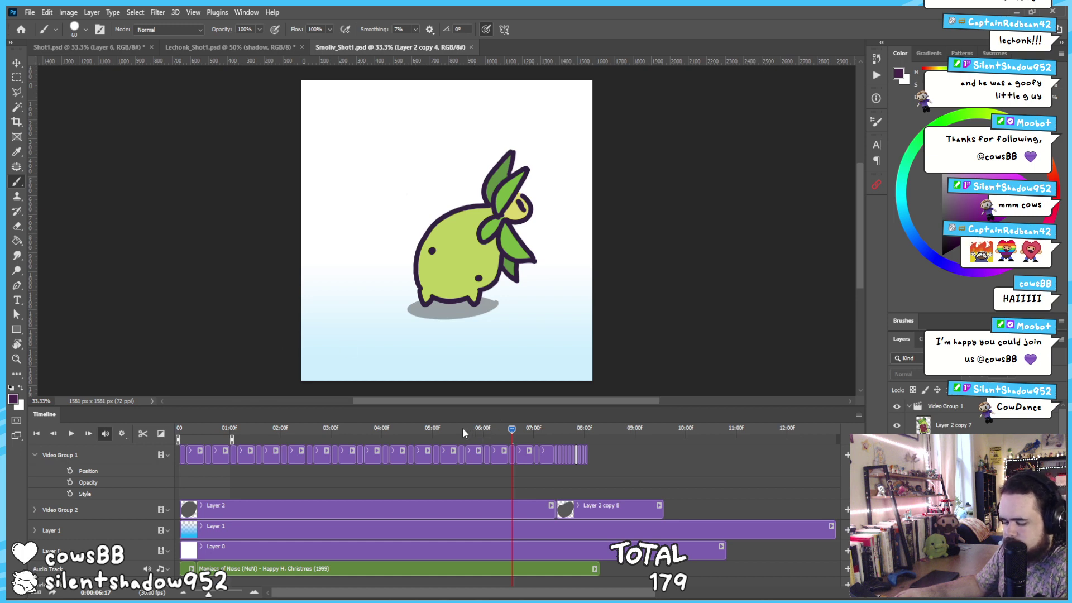
Scrub the Smoliv_Shot1 animation back to frame 23 and select its music clip
{"action": "left_click_drag", "start_coordinate": [458, 427], "coordinate": [279, 428]}
{"action": "mouse_move", "coordinate": [216, 443]}
{"action": "left_mouse_down"}
{"action": "mouse_move", "coordinate": [148, 436]}
{"action": "mouse_move", "coordinate": [218, 438]}
{"action": "left_mouse_up"}
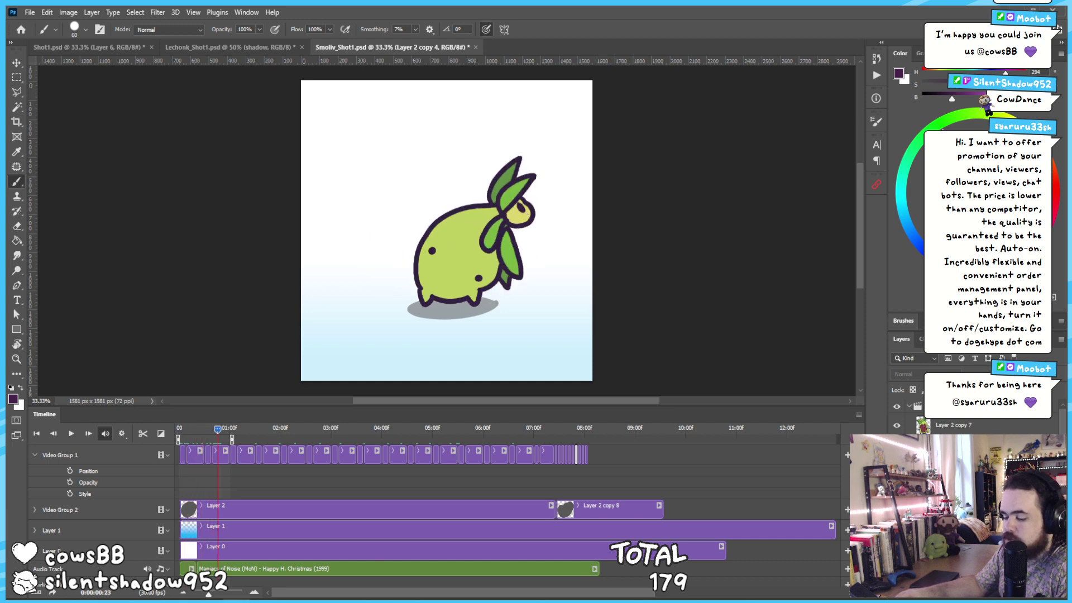
{"action": "left_click", "coordinate": [244, 575]}
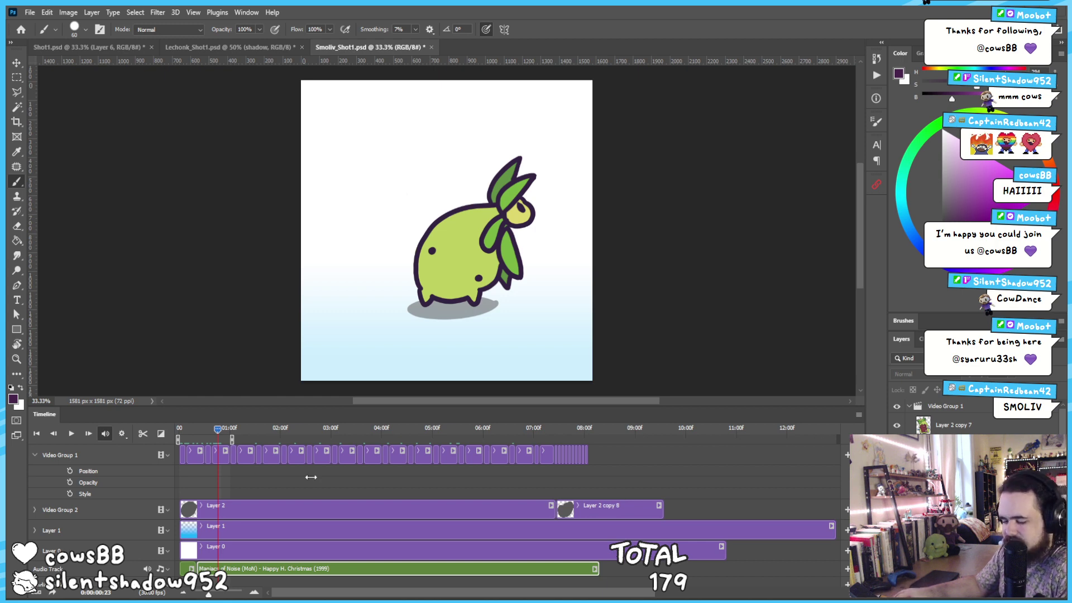
Scrub the Smoliv_Shot1 animation back from frame 22 to its first frame
{"action": "left_click", "coordinate": [216, 429]}
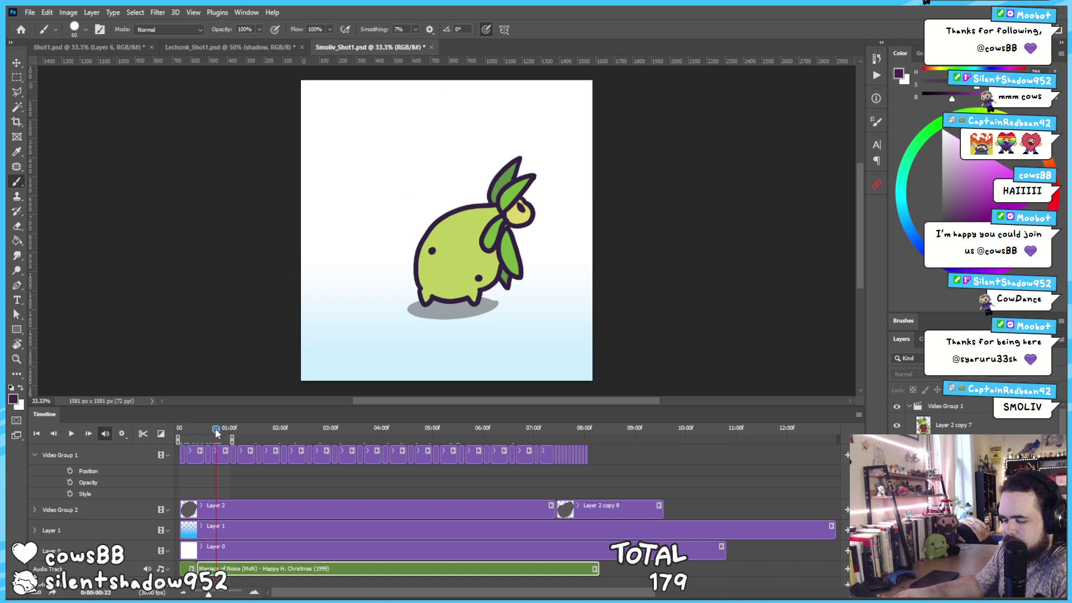
{"action": "left_click_drag", "start_coordinate": [216, 430], "coordinate": [184, 430]}
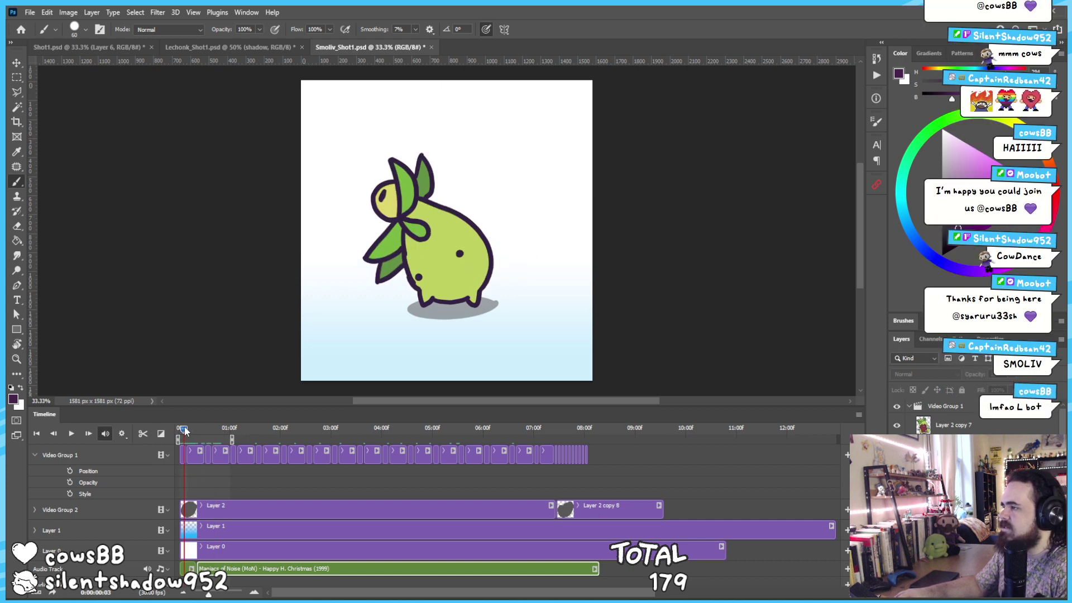
{"action": "left_click_drag", "start_coordinate": [184, 430], "coordinate": [157, 516]}
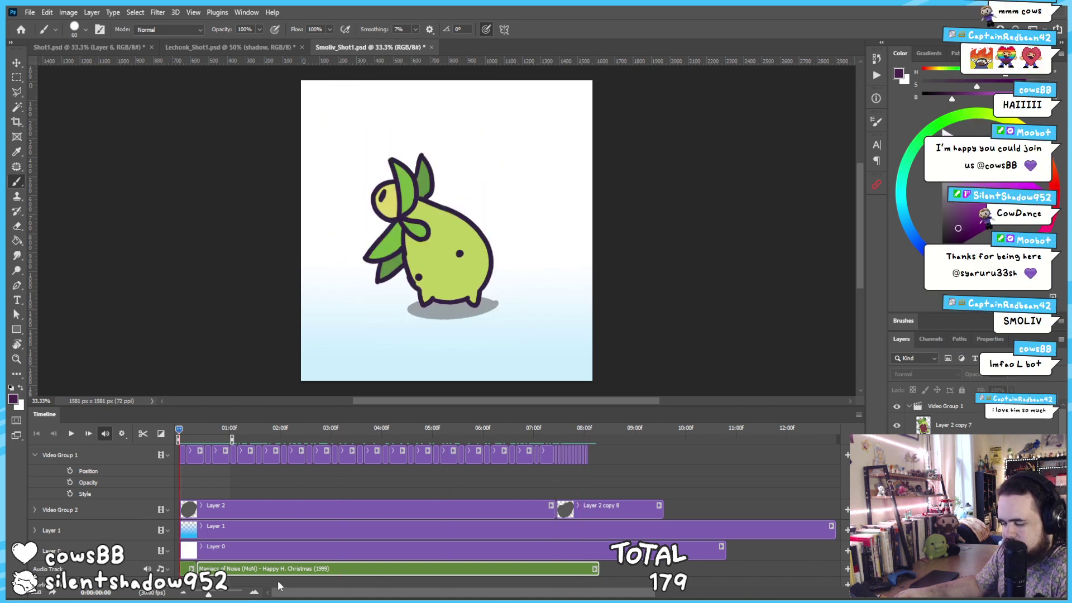
Check the second audio clip beneath the music, scrub to the screaming pose around 0:00:07:13, and return to the animation's start
{"action": "scroll", "coordinate": [420, 503], "scroll_direction": "down", "scroll_amount": 2}
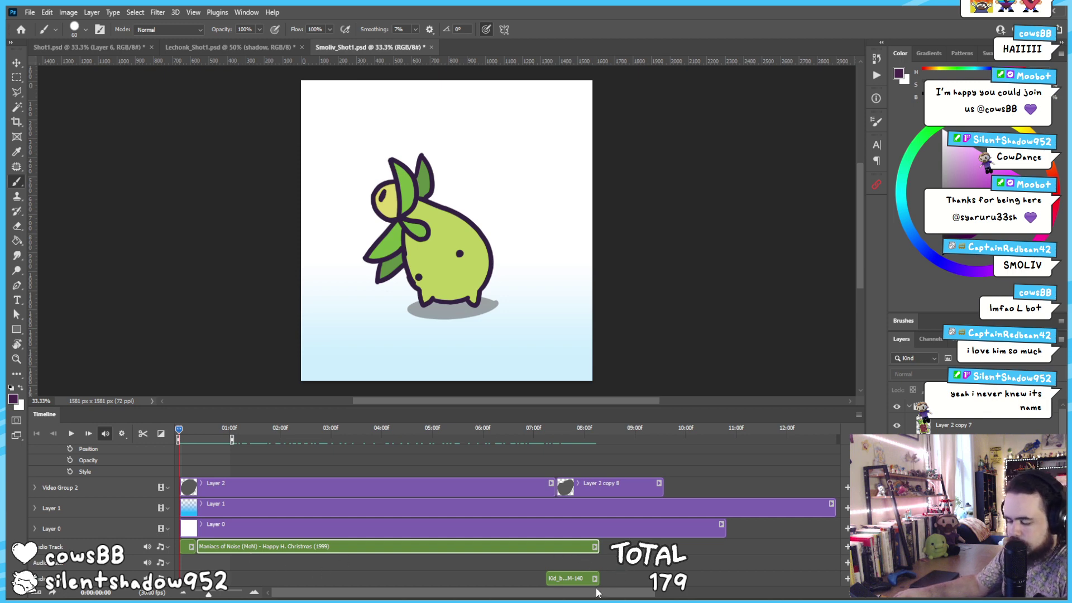
{"action": "left_click_drag", "start_coordinate": [546, 429], "coordinate": [555, 429]}
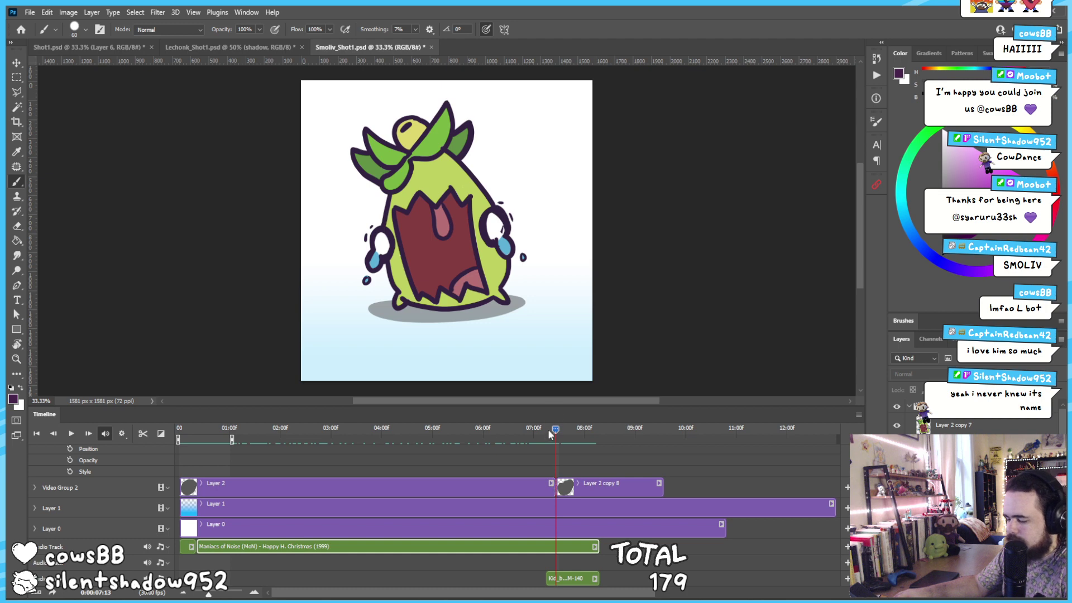
{"action": "left_click_drag", "start_coordinate": [555, 428], "coordinate": [182, 448]}
{"action": "scroll", "coordinate": [269, 524], "scroll_direction": "up", "scroll_amount": 1}
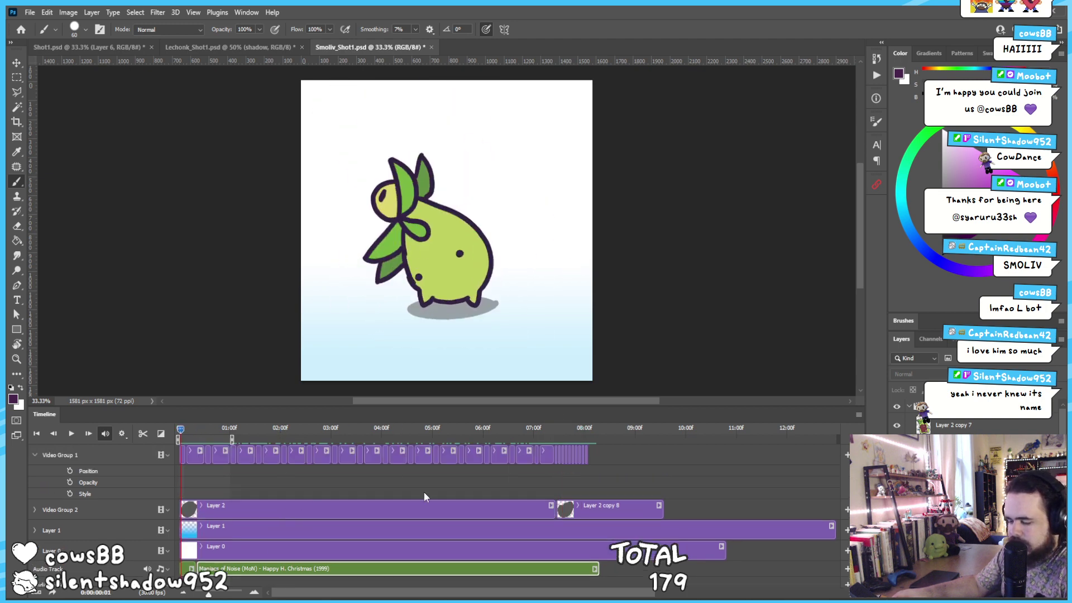
Scrub the Smoliv animation from its start to 0:00:07:14 and advance through the screaming close-up frames
{"action": "left_click", "coordinate": [184, 430]}
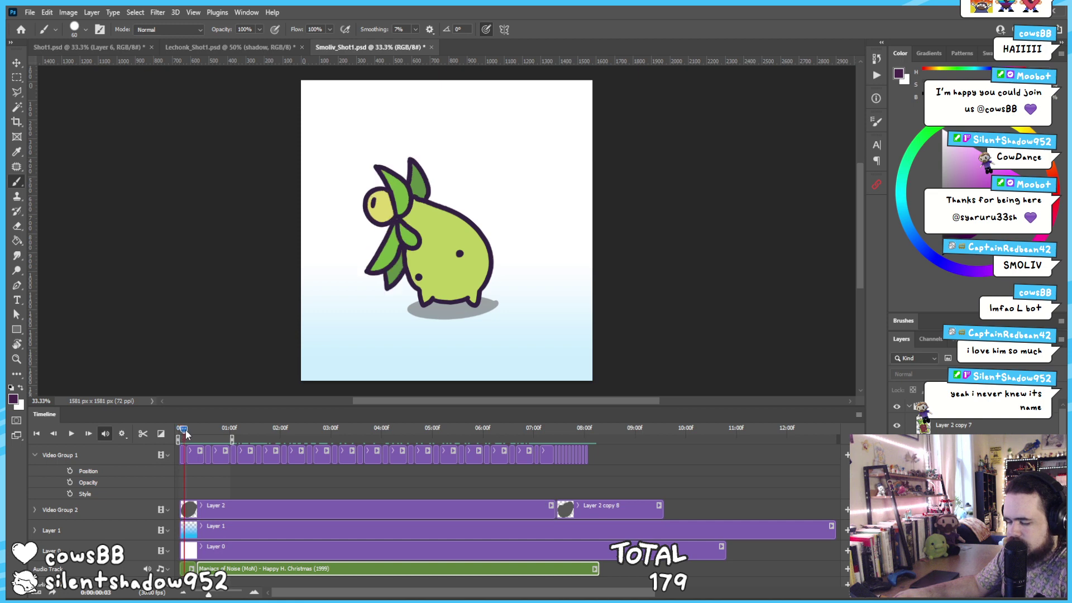
{"action": "left_click_drag", "start_coordinate": [186, 430], "coordinate": [557, 430]}
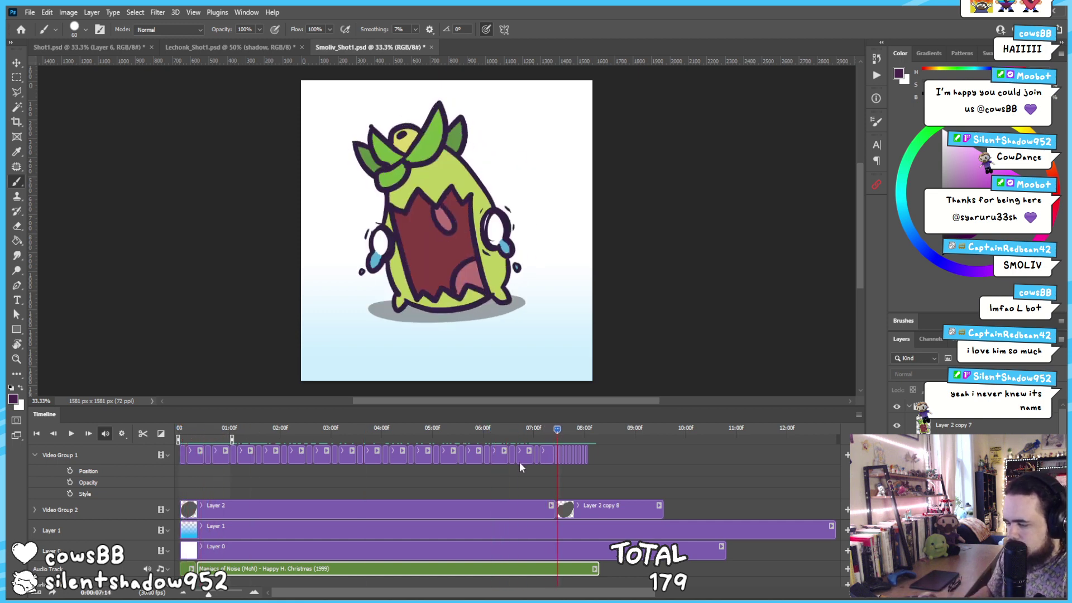
{"action": "key", "text": "Right"}
{"action": "key", "text": "Right"}
{"action": "key", "text": "Right"}
{"action": "key", "text": "Right"}
{"action": "key", "text": "Right"}
{"action": "key", "text": "Right"}
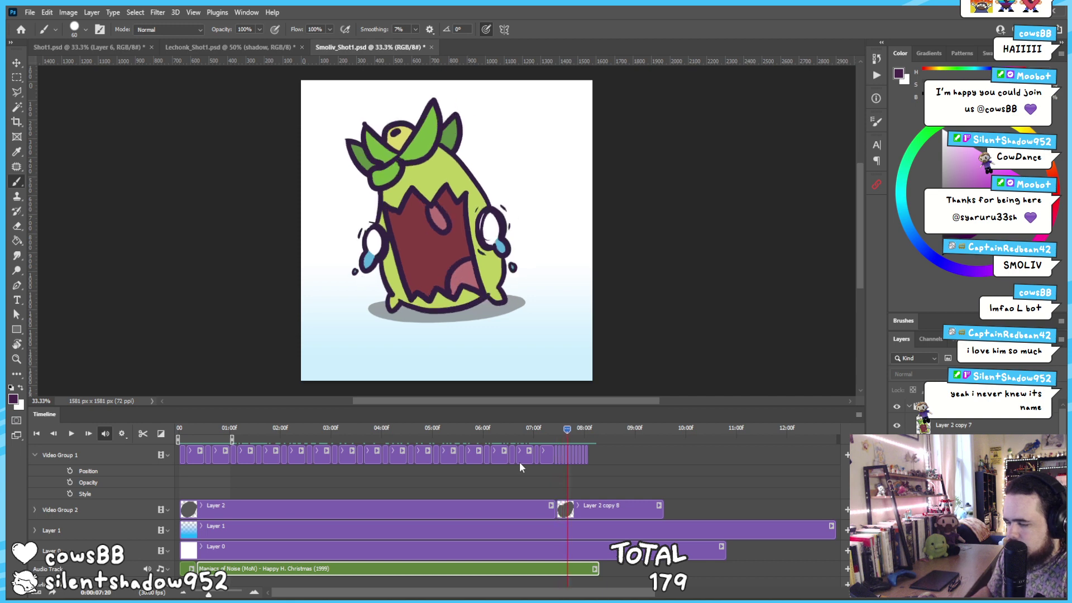
{"action": "key", "text": "Right"}
{"action": "key", "text": "Right"}
{"action": "key", "text": "Right"}
{"action": "key", "text": "Right"}
{"action": "key", "text": "Right"}
{"action": "key", "text": "Right"}
{"action": "key", "text": "Right"}
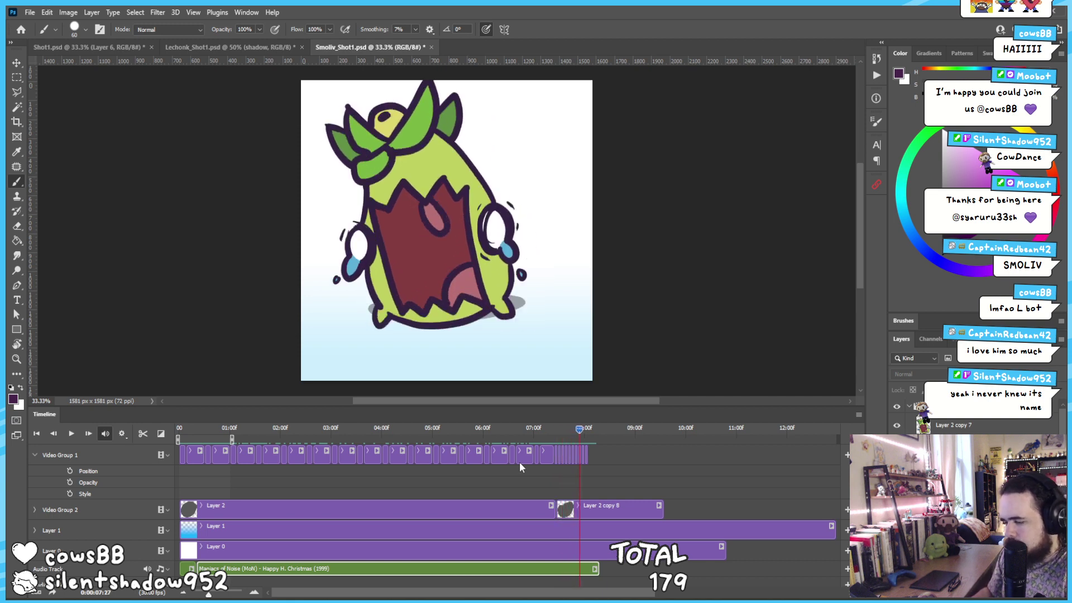
{"action": "key", "text": "Right"}
{"action": "key", "text": "Right"}
{"action": "key", "text": "Right"}
Step back through the Smoliv scream to the open-mouthed turning pose at 0:00:07:04
{"action": "key", "text": "Left"}
{"action": "key", "text": "Left"}
{"action": "key", "text": "Left"}
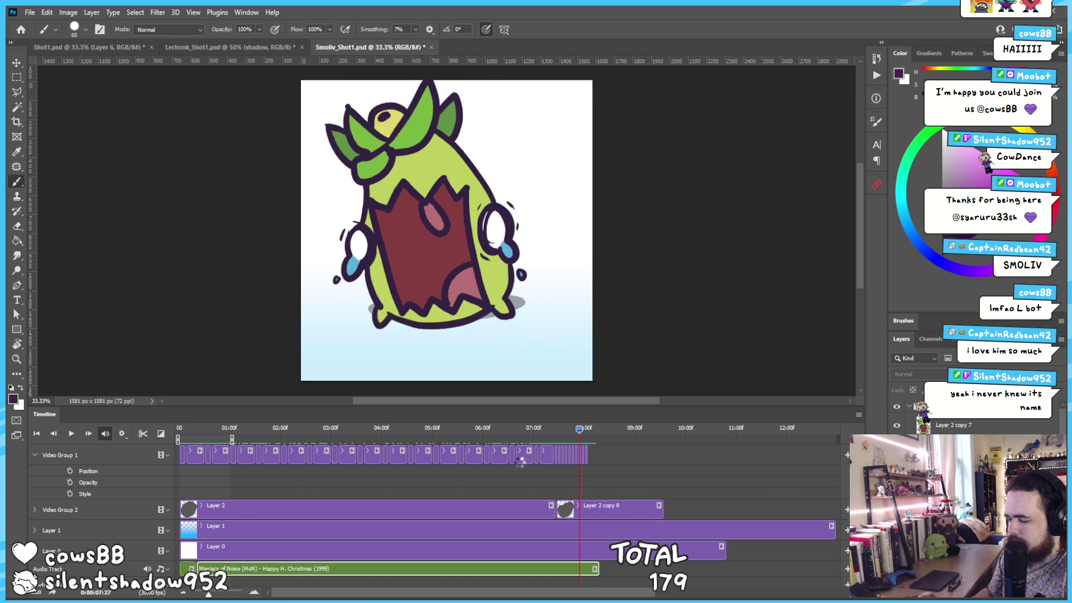
{"action": "key", "text": "Left"}
{"action": "key", "text": "Left"}
{"action": "key", "text": "Left"}
{"action": "key", "text": "Left"}
{"action": "key", "text": "Left"}
{"action": "key", "text": "Left"}
{"action": "key", "text": "Left"}
{"action": "key", "text": "Left"}
{"action": "key", "text": "Left"}
{"action": "key", "text": "Left"}
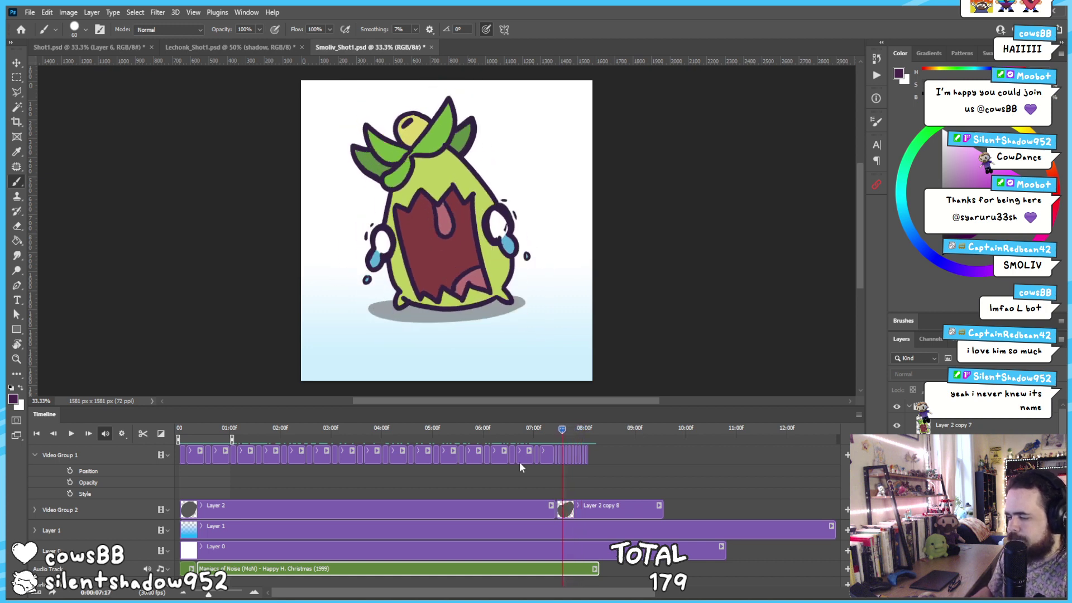
{"action": "key", "text": "Left"}
{"action": "key", "text": "Left"}
{"action": "key", "text": "Left"}
{"action": "key", "text": "Left"}
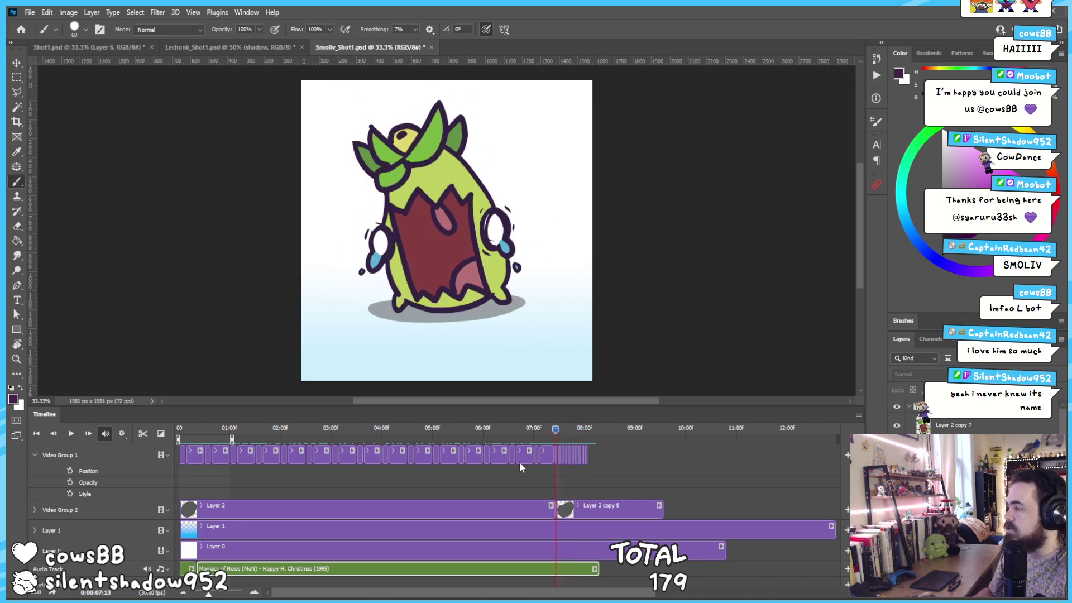
{"action": "key", "text": "Left"}
{"action": "key", "text": "Left"}
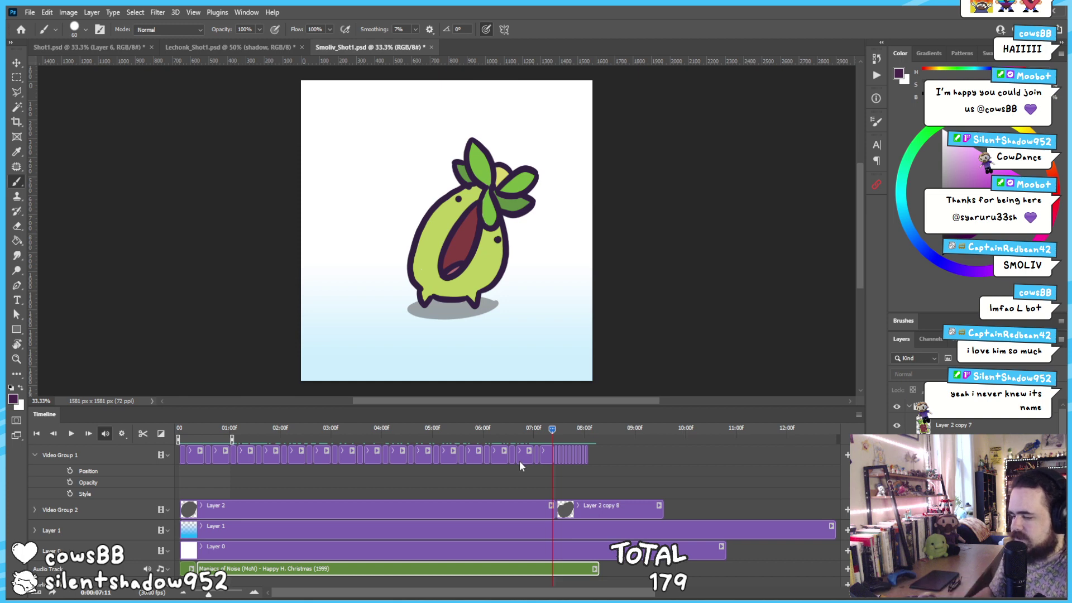
{"action": "key", "text": "Left"}
{"action": "key", "text": "Left"}
{"action": "key", "text": "Left"}
{"action": "key", "text": "Left"}
{"action": "key", "text": "Left"}
{"action": "key", "text": "Left"}
{"action": "key", "text": "Left"}
{"action": "key", "text": "Left"}
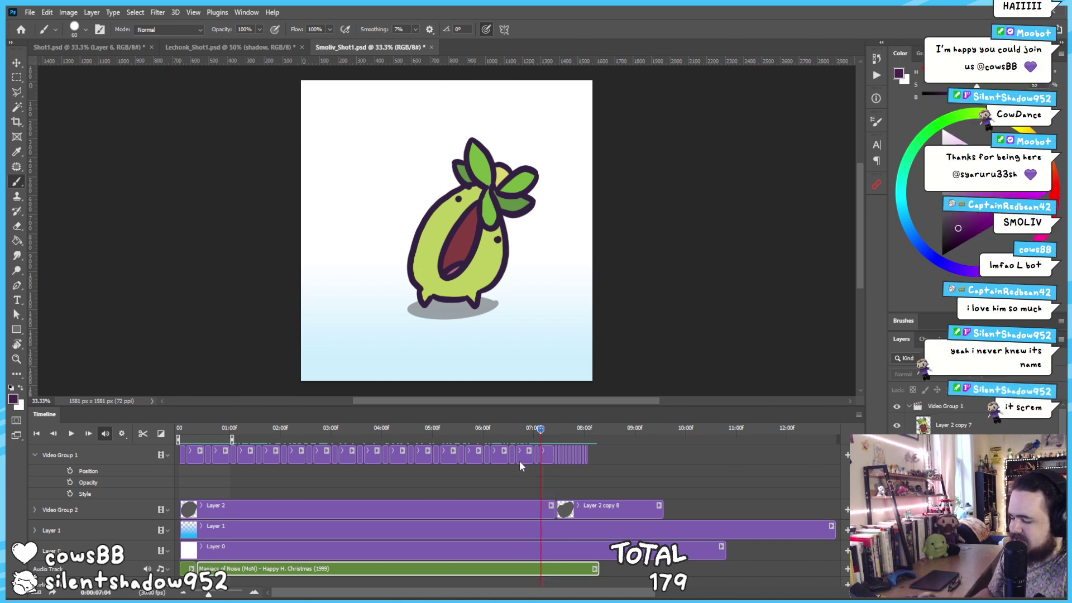
Step forward through the held open-mouthed pose, then back to the turned-away pose just before seven seconds
{"action": "key", "text": "Right"}
{"action": "key", "text": "Right"}
{"action": "key", "text": "Right"}
{"action": "key", "text": "Right"}
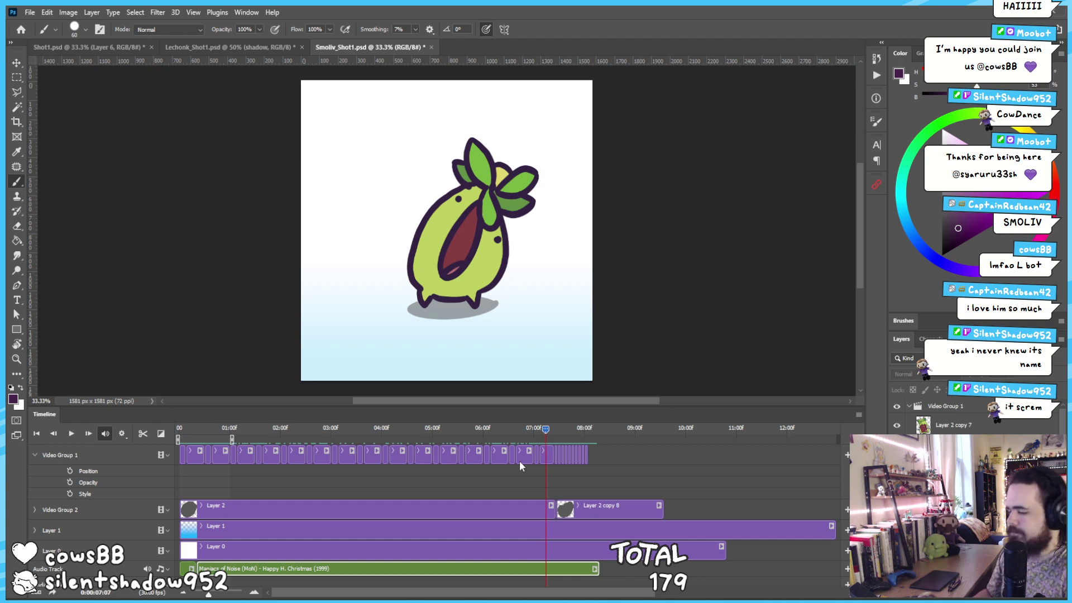
{"action": "key", "text": "Right"}
{"action": "key", "text": "Right"}
{"action": "key", "text": "Right"}
{"action": "key", "text": "Right"}
{"action": "key", "text": "Right"}
{"action": "key", "text": "Right"}
{"action": "key", "text": "Left"}
{"action": "key", "text": "Left"}
{"action": "key", "text": "Left"}
{"action": "key", "text": "Left"}
{"action": "key", "text": "Left"}
{"action": "key", "text": "Left"}
{"action": "key", "text": "Left"}
{"action": "key", "text": "Left"}
{"action": "key", "text": "Left"}
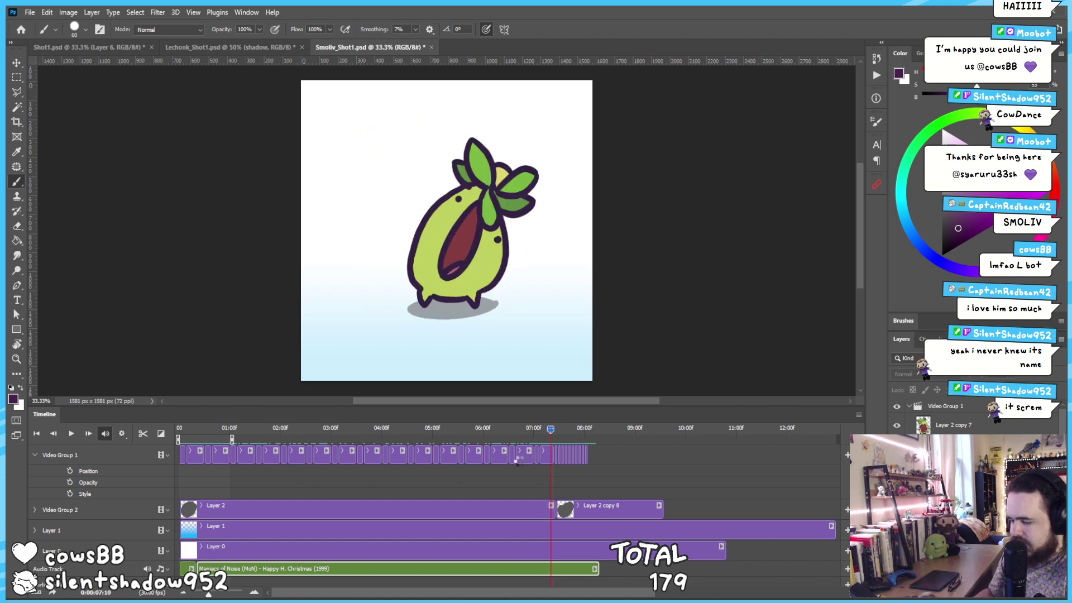
{"action": "key", "text": "Left"}
{"action": "key", "text": "Left"}
{"action": "key", "text": "Left"}
{"action": "key", "text": "Left"}
{"action": "key", "text": "Left"}
{"action": "key", "text": "Left"}
{"action": "key", "text": "Left"}
{"action": "key", "text": "Left"}
{"action": "key", "text": "Left"}
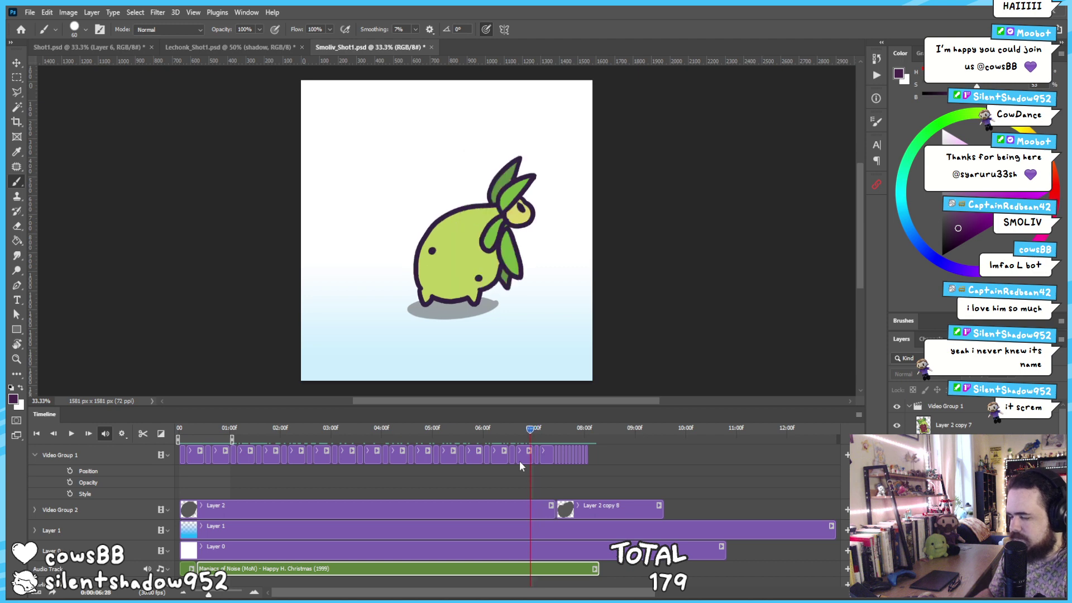
Advance from the turned-away pose through Smoliv's mouth opening to 0:00:07:07
{"action": "key", "text": "Right"}
{"action": "key", "text": "Right"}
{"action": "key", "text": "Right"}
{"action": "key", "text": "Right"}
{"action": "key", "text": "Right"}
{"action": "key", "text": "Right"}
{"action": "key", "text": "Right"}
{"action": "key", "text": "Right"}
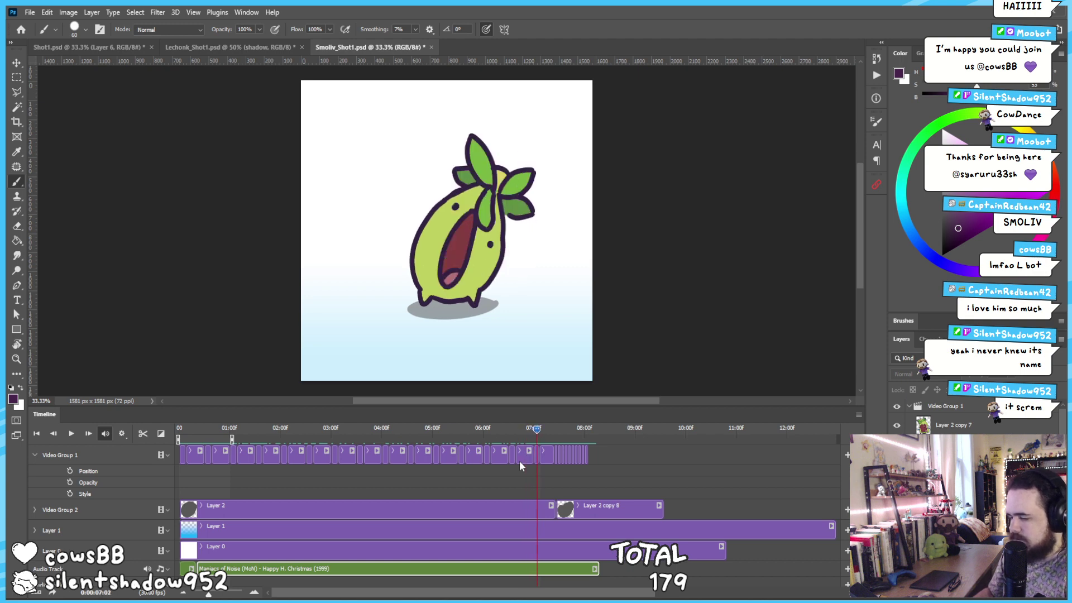
{"action": "key", "text": "Right"}
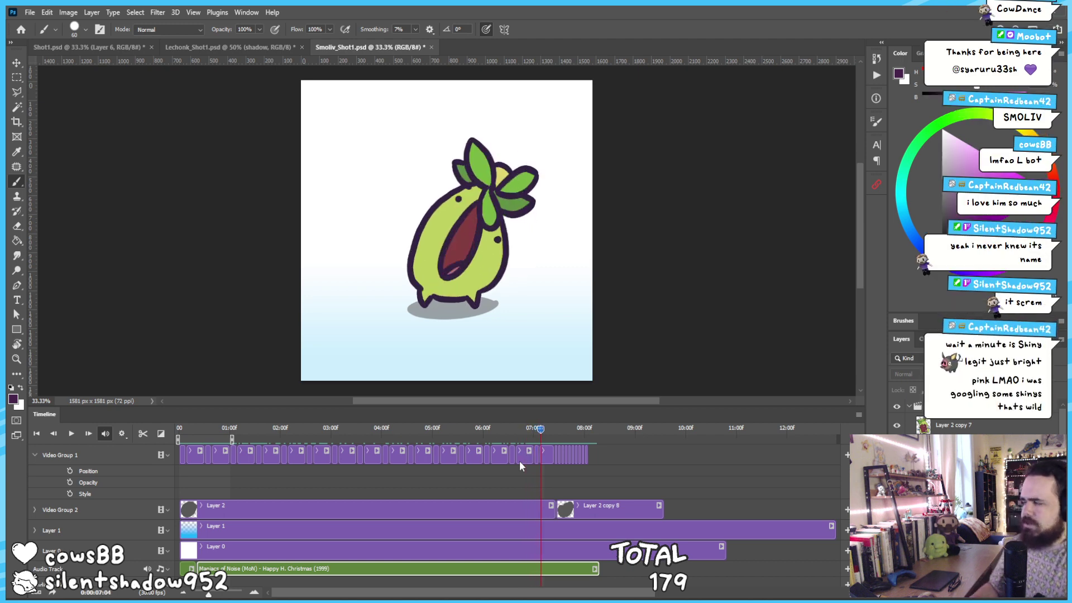
{"action": "key", "text": "Right"}
{"action": "key", "text": "Right"}
{"action": "key", "text": "Right"}
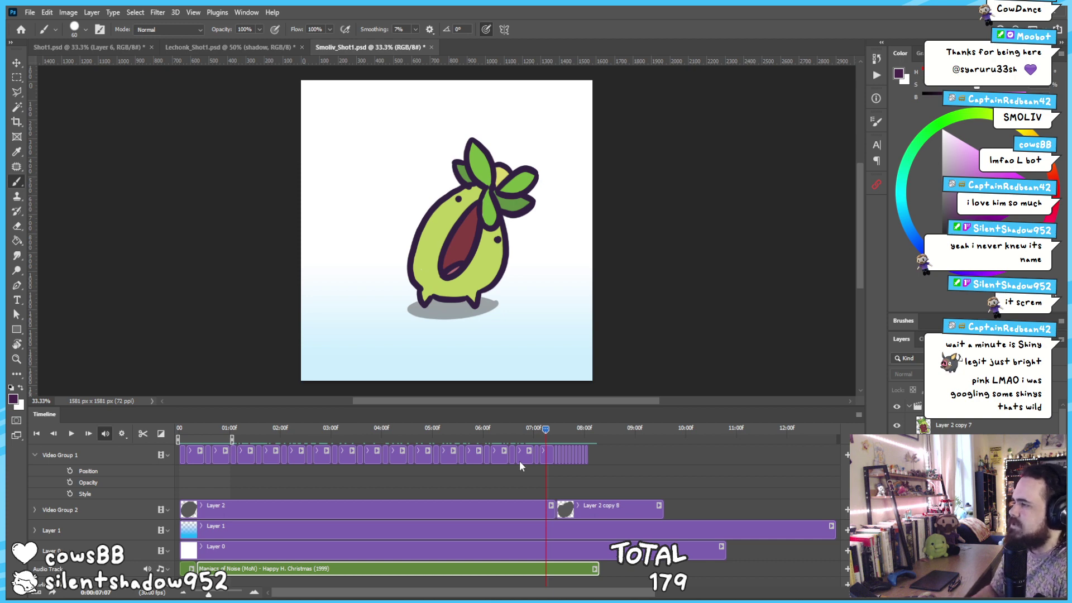
Step back to Smoliv's turned-away pose and scrub the bobbing loop across the first two seconds
{"action": "key", "text": "Left"}
{"action": "key", "text": "Left"}
{"action": "key", "text": "Left"}
{"action": "key", "text": "Left"}
{"action": "key", "text": "Left"}
{"action": "key", "text": "Left"}
{"action": "key", "text": "Left"}
{"action": "key", "text": "Left"}
{"action": "key", "text": "Left"}
{"action": "key", "text": "Left"}
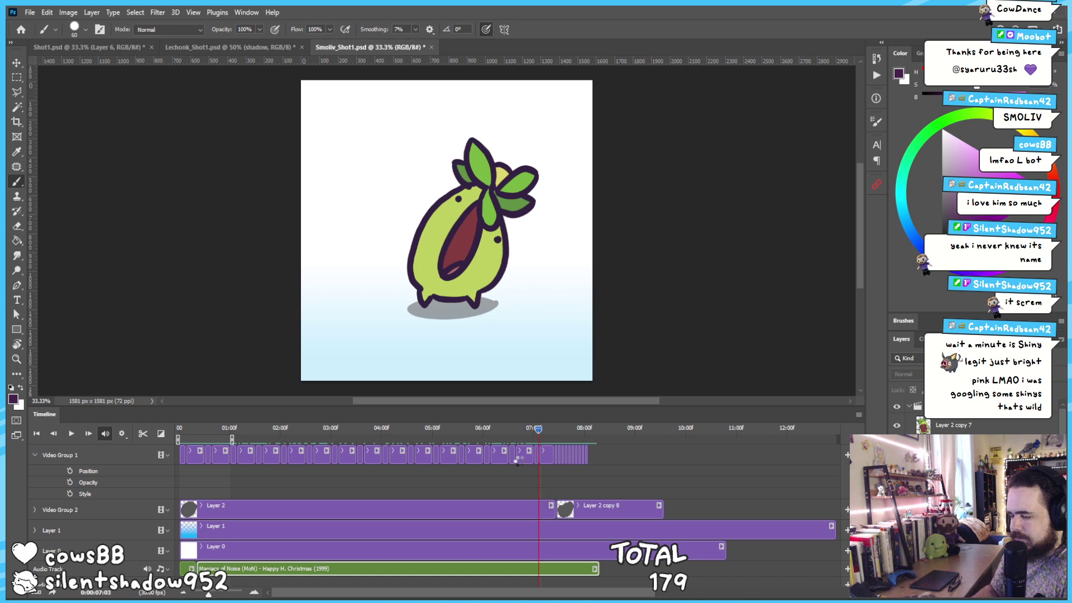
{"action": "key", "text": "Left"}
{"action": "key", "text": "Left"}
{"action": "key", "text": "Left"}
{"action": "key", "text": "Left"}
{"action": "key", "text": "Left"}
{"action": "key", "text": "Left"}
{"action": "key", "text": "Left"}
{"action": "key", "text": "Left"}
{"action": "key", "text": "Left"}
{"action": "key", "text": "Left"}
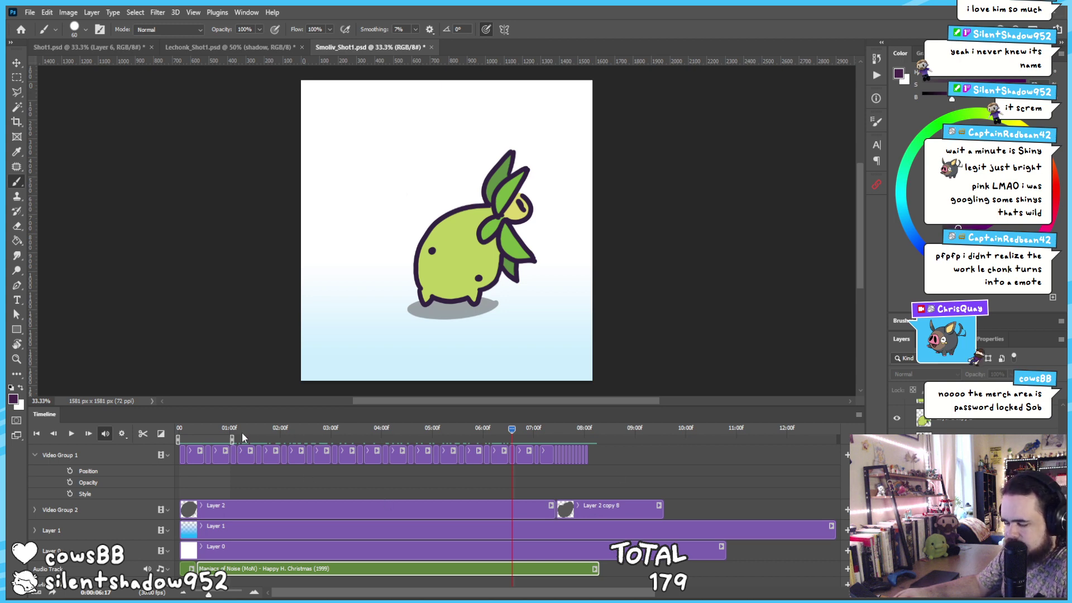
{"action": "left_click_drag", "start_coordinate": [254, 426], "coordinate": [279, 428]}
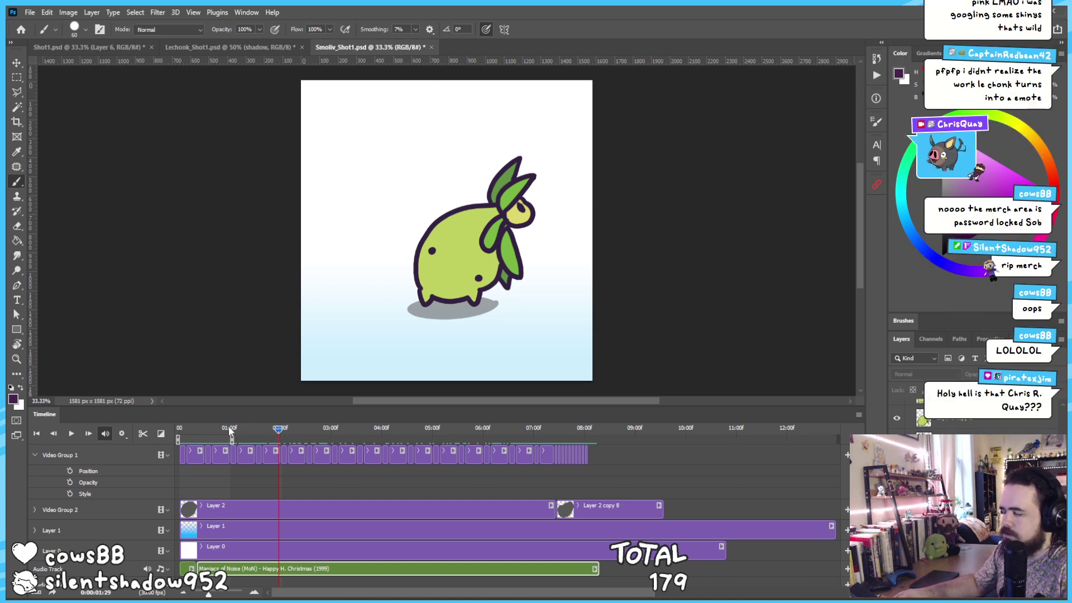
{"action": "left_click_drag", "start_coordinate": [229, 427], "coordinate": [202, 437]}
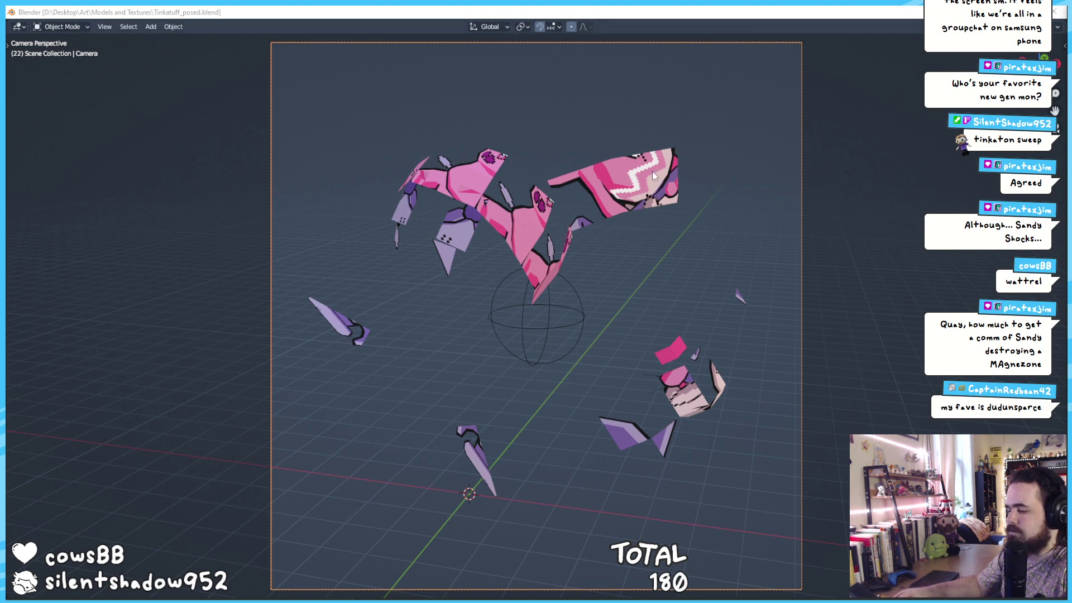
Select the patterned plane above the camera view's center in the Tinkatuff_posed Blender scene and undo the last change
{"action": "left_click", "coordinate": [652, 171]}
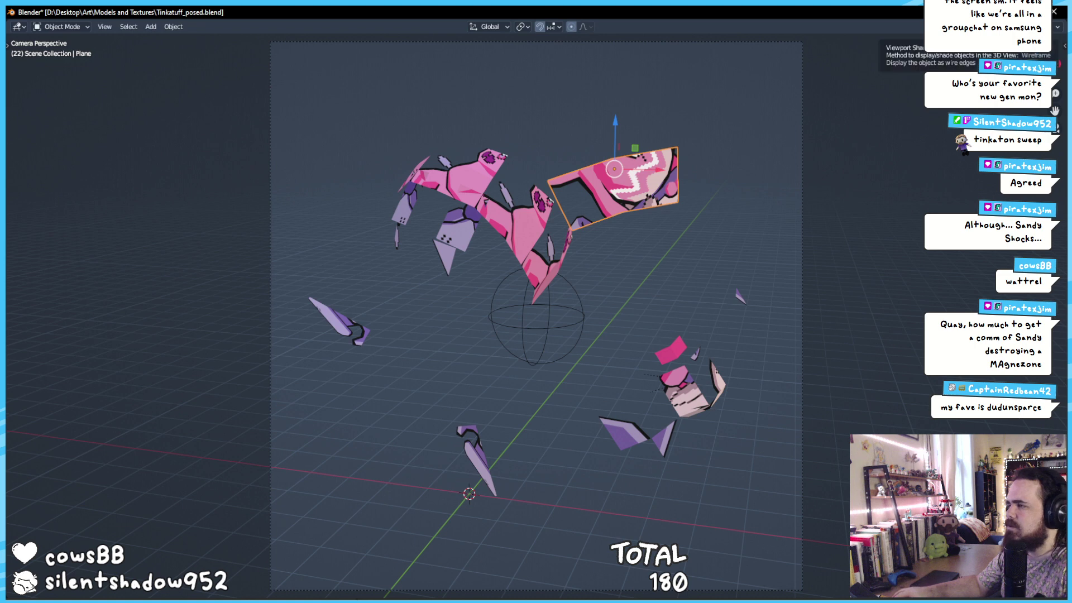
{"action": "key", "text": "alt+Tab"}
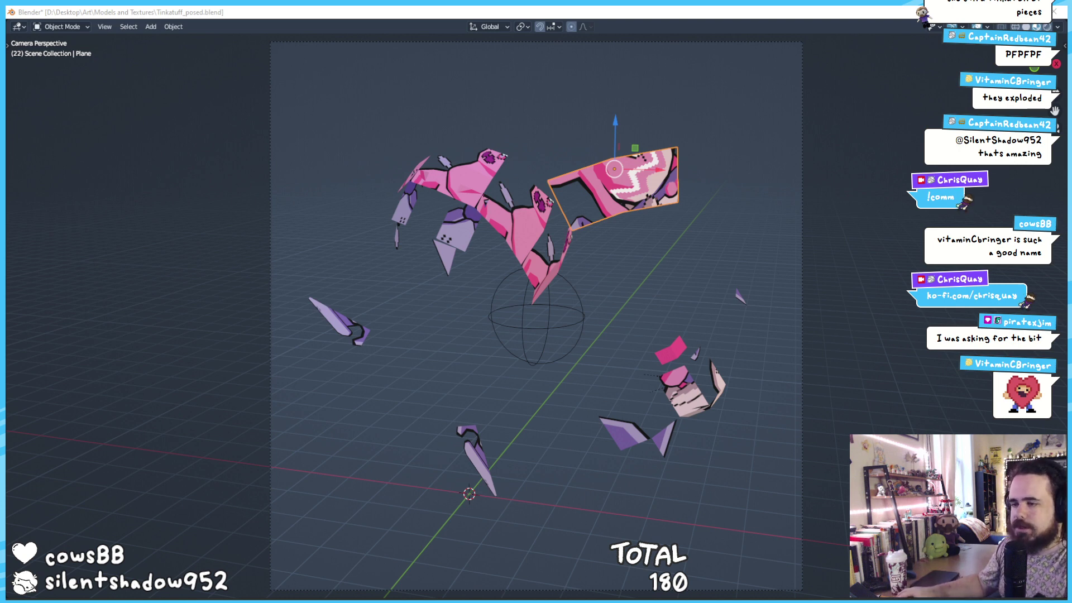
{"action": "key", "text": "super+d"}
{"action": "key", "text": "super+d"}
{"action": "key", "text": "super+d"}
{"action": "key", "text": "super+d"}
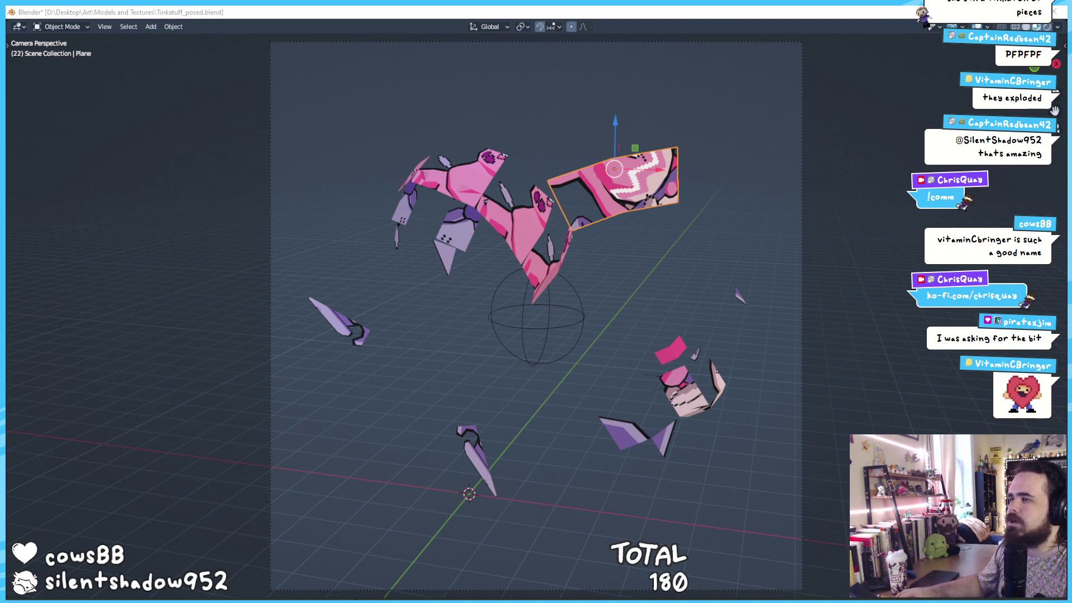
{"action": "key", "text": "ctrl+z"}
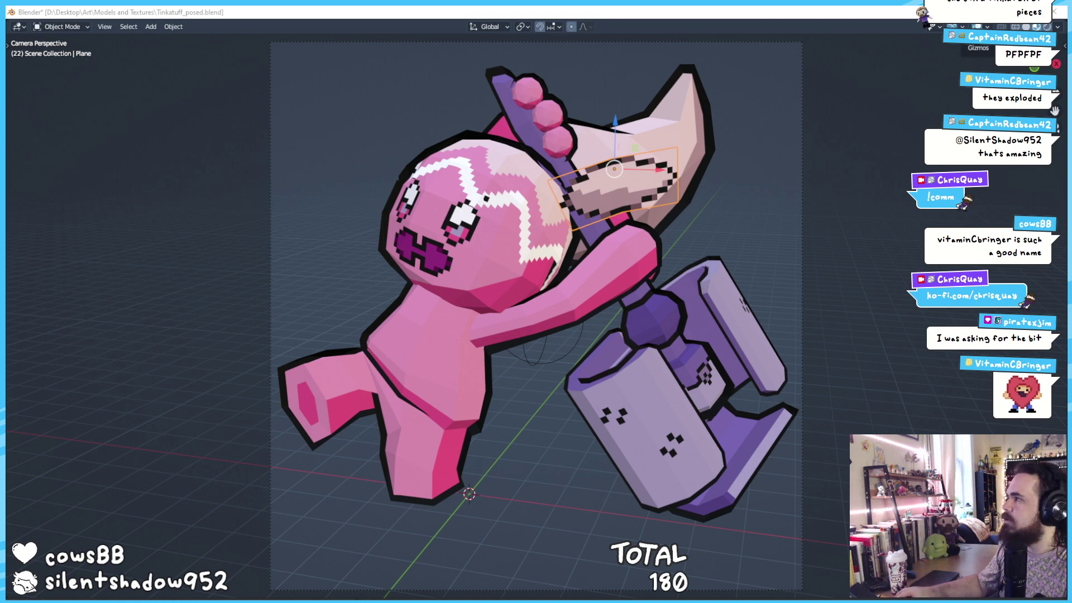
Switch to the Pawmi_Shot1 document in Photoshop and scrub its animation to the black-and-white flash at about 0:00:04:10
{"action": "key", "text": "alt+Tab"}
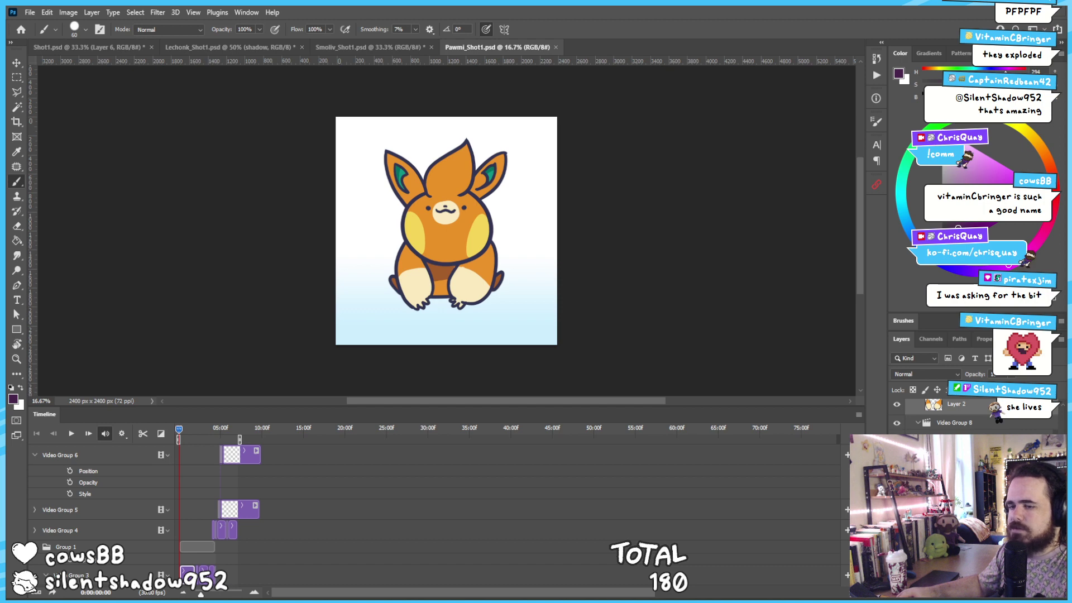
{"action": "key", "text": "alt+Tab"}
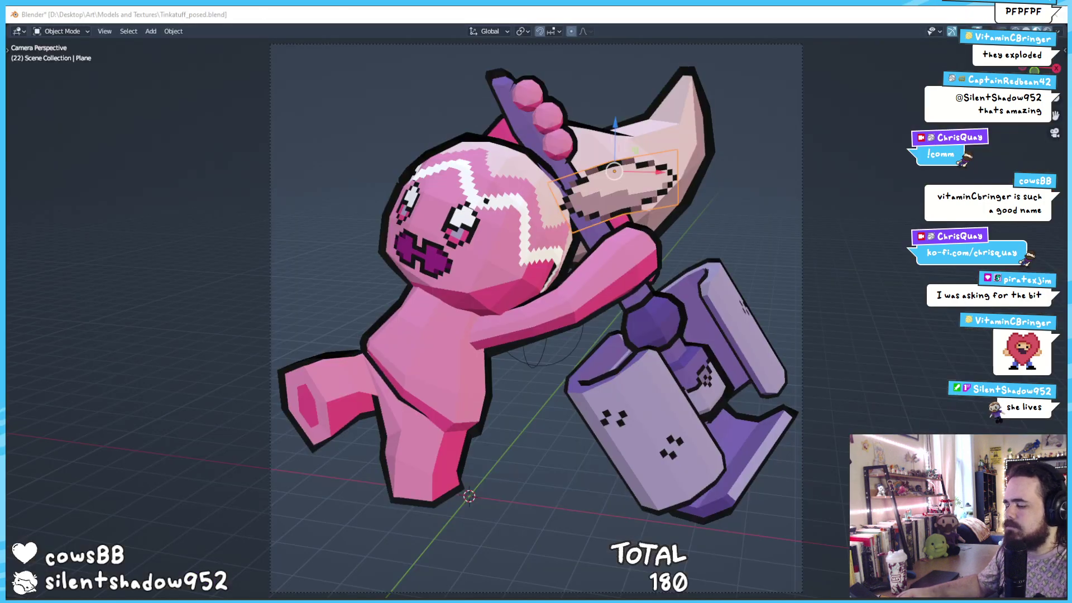
{"action": "key", "text": "alt+Tab"}
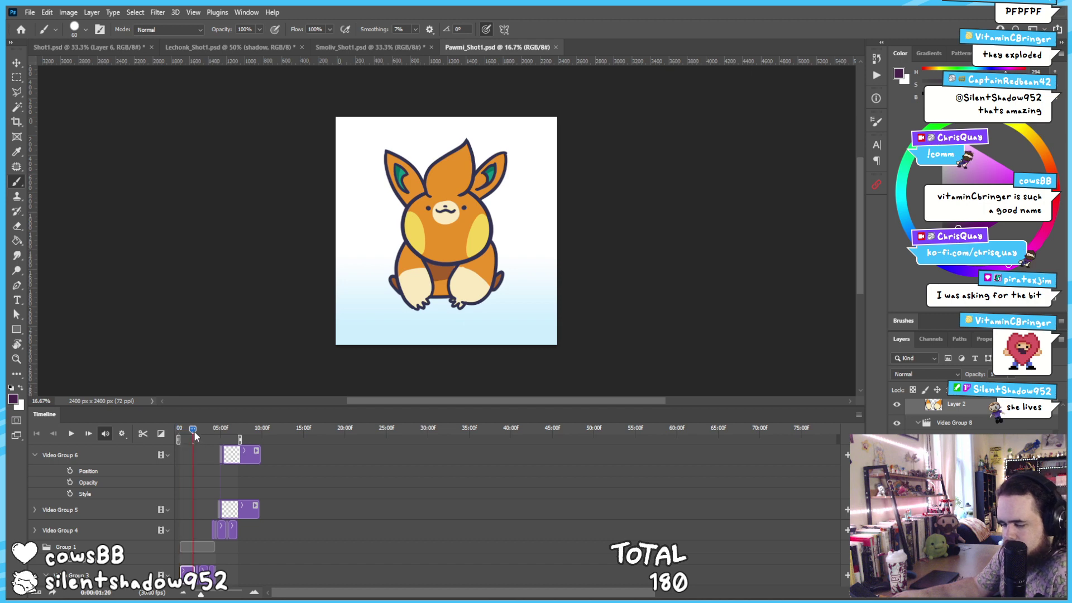
{"action": "mouse_move", "coordinate": [192, 431]}
{"action": "left_mouse_down"}
{"action": "mouse_move", "coordinate": [233, 441]}
{"action": "mouse_move", "coordinate": [202, 443]}
{"action": "left_mouse_up"}
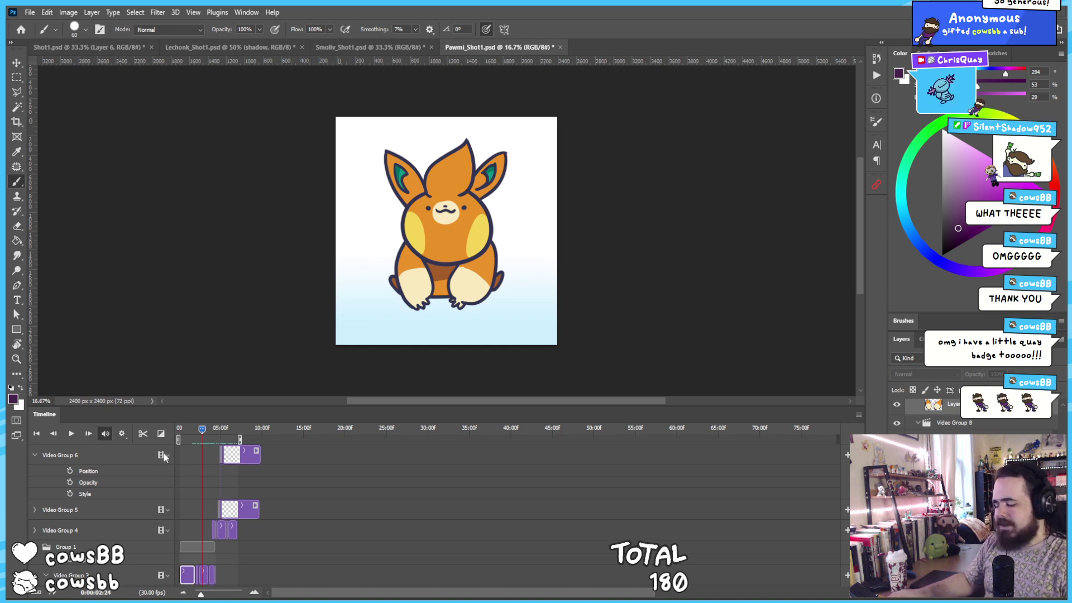
{"action": "left_click", "coordinate": [212, 429]}
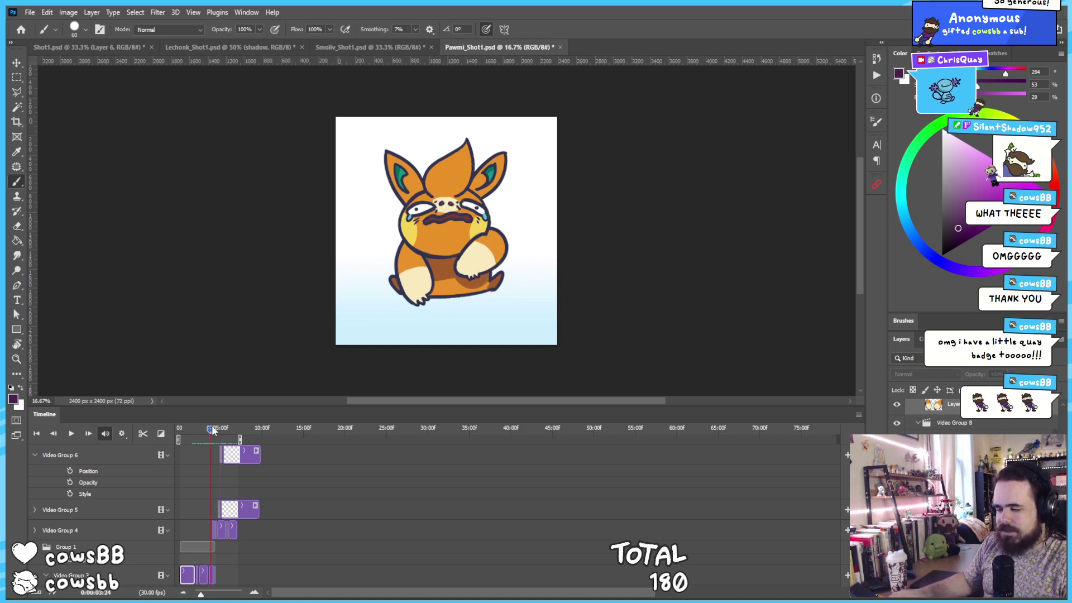
{"action": "left_click_drag", "start_coordinate": [212, 429], "coordinate": [215, 428]}
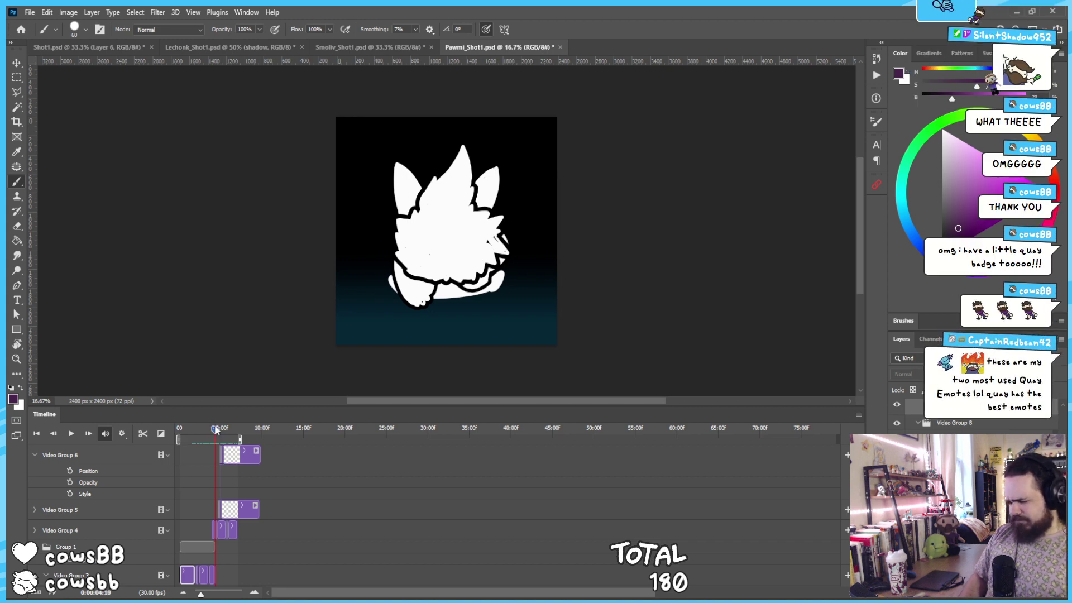
Scrub and step through Pawmi's electric-spark frames between about 0:00:04:24 and 0:00:05:04, continuing toward the end of the shot
{"action": "left_click_drag", "start_coordinate": [215, 429], "coordinate": [219, 428]}
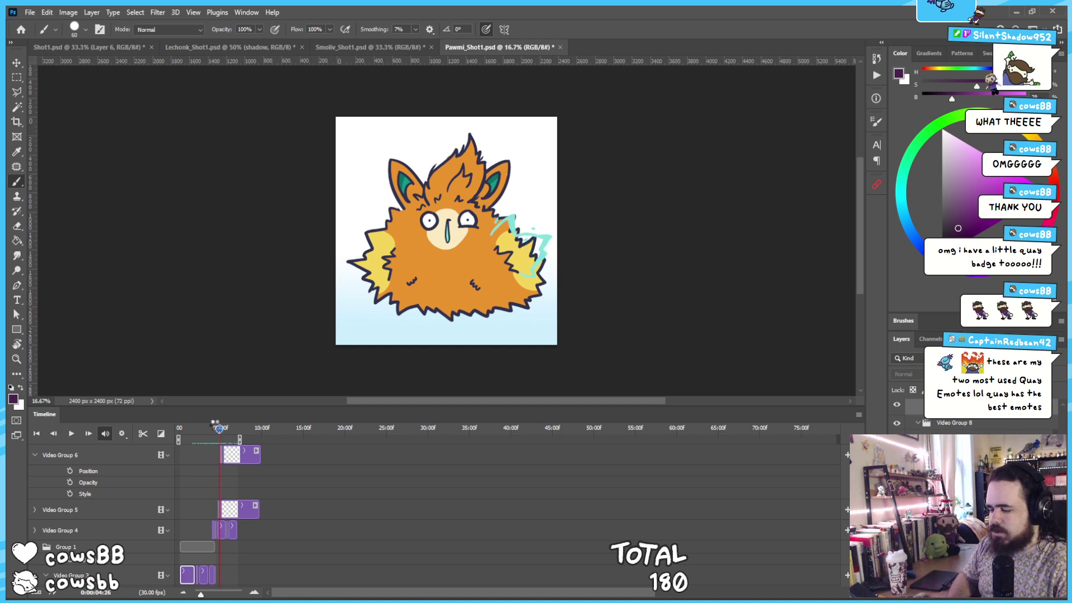
{"action": "key", "text": "Right"}
{"action": "key", "text": "Right"}
{"action": "key", "text": "Right"}
{"action": "key", "text": "Right"}
{"action": "key", "text": "Right"}
{"action": "key", "text": "Right"}
{"action": "key", "text": "Right"}
{"action": "key", "text": "Right"}
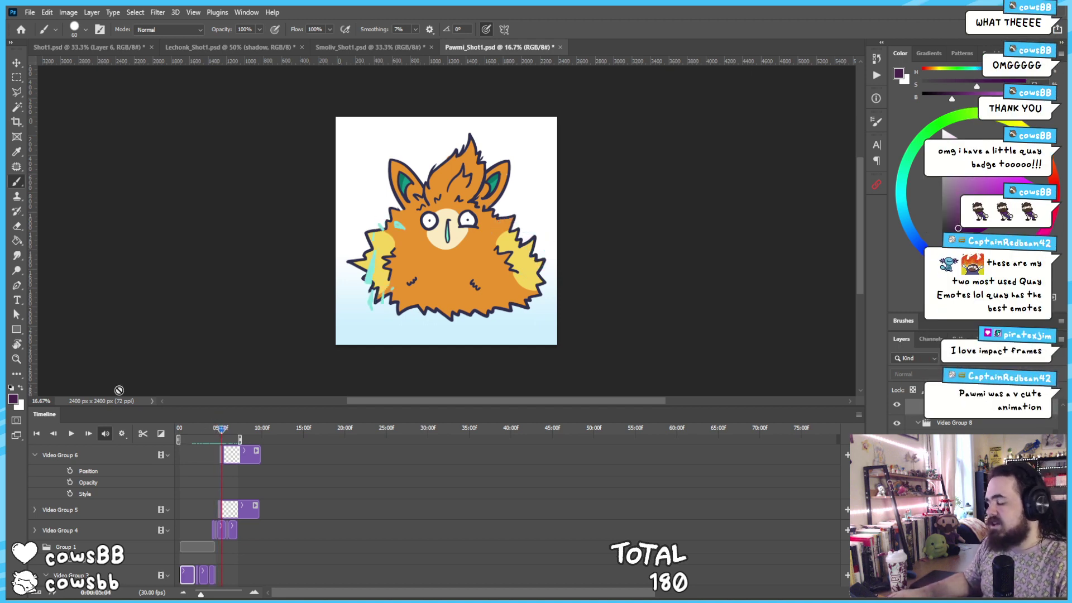
{"action": "mouse_move", "coordinate": [217, 431]}
{"action": "left_mouse_down"}
{"action": "mouse_move", "coordinate": [178, 430]}
{"action": "mouse_move", "coordinate": [218, 431]}
{"action": "left_mouse_up"}
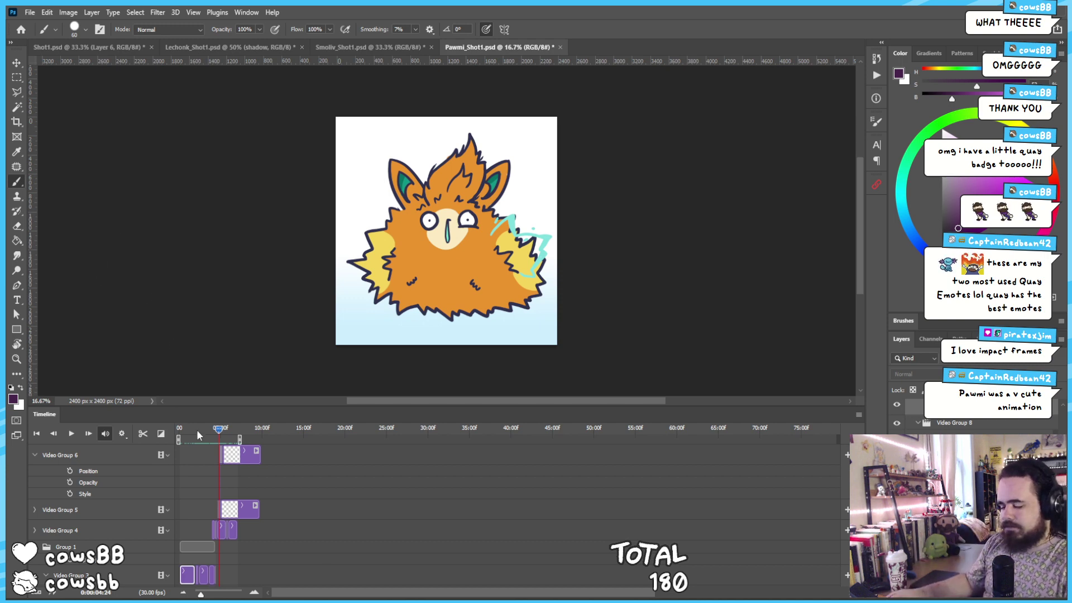
{"action": "left_click_drag", "start_coordinate": [210, 432], "coordinate": [233, 429]}
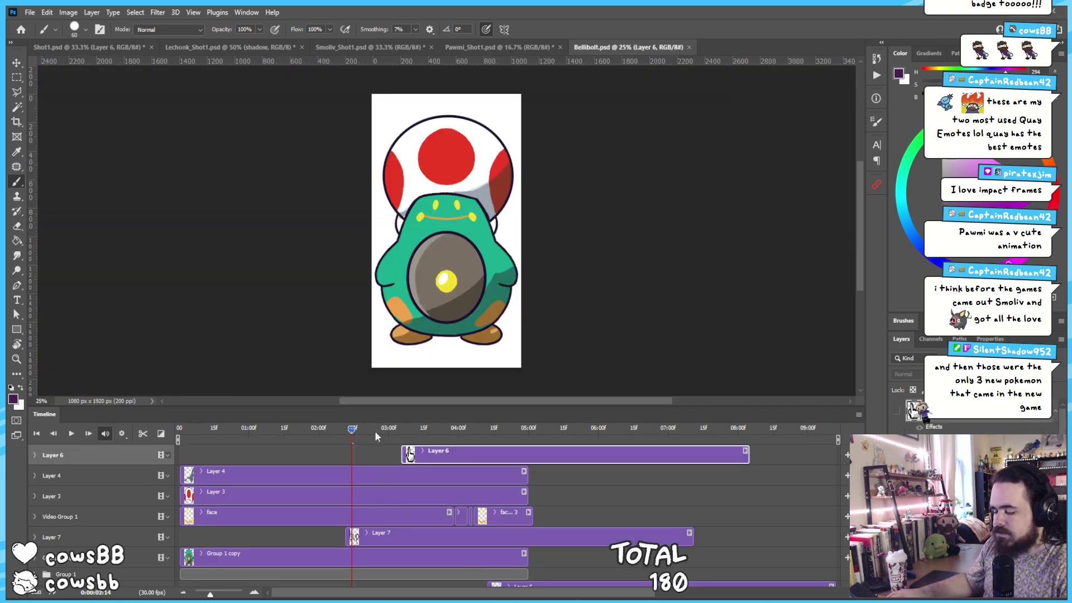
Scrub Bellibolt's animation from about one second to 0:00:03:04 and return the playhead to the start
{"action": "left_click_drag", "start_coordinate": [377, 429], "coordinate": [253, 426]}
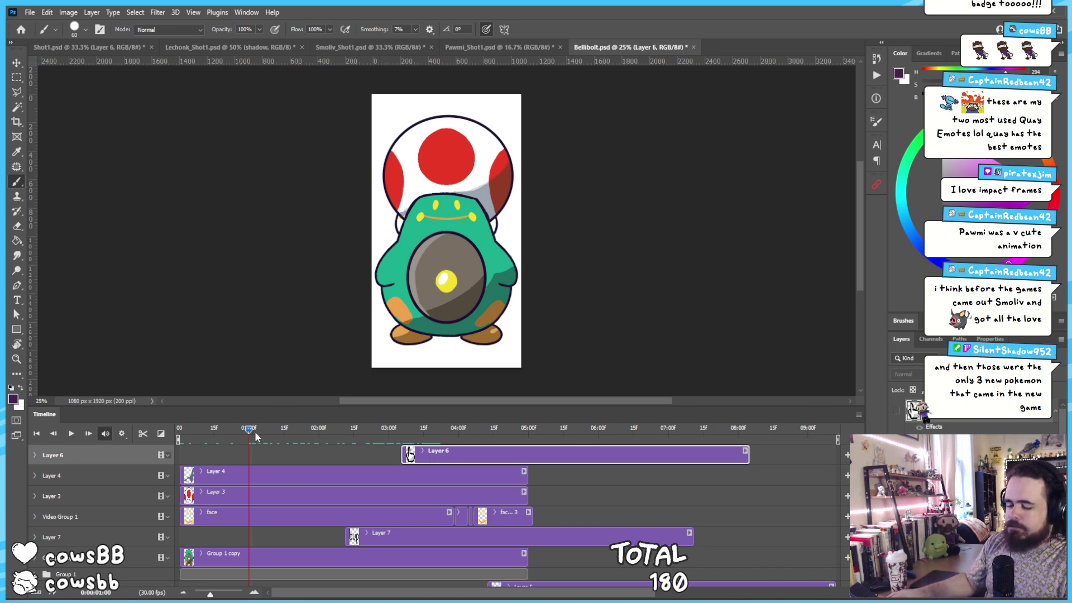
{"action": "left_click_drag", "start_coordinate": [255, 431], "coordinate": [316, 412]}
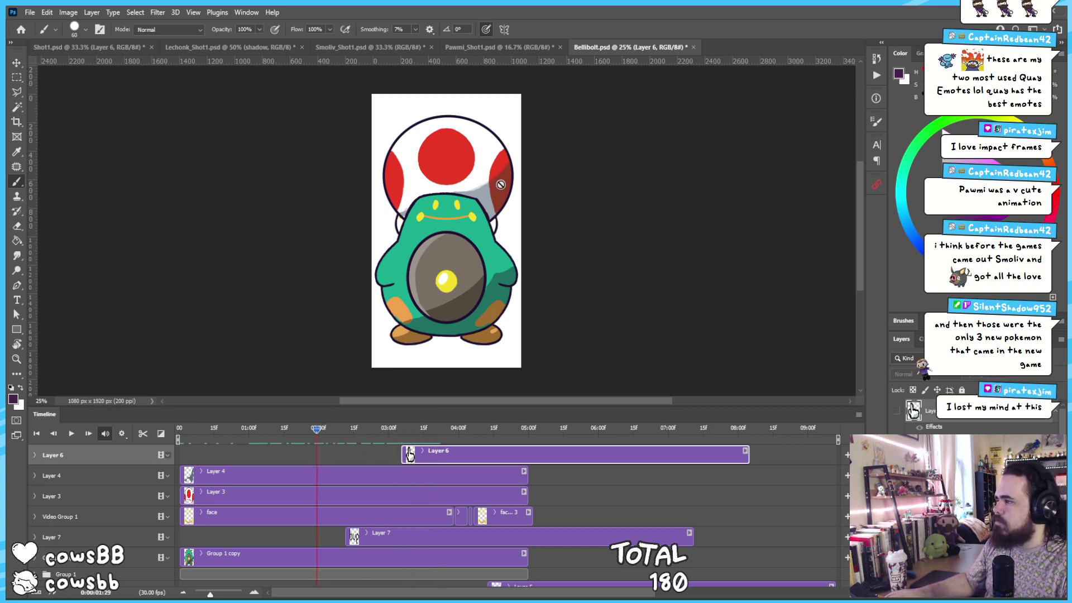
{"action": "left_click", "coordinate": [343, 429]}
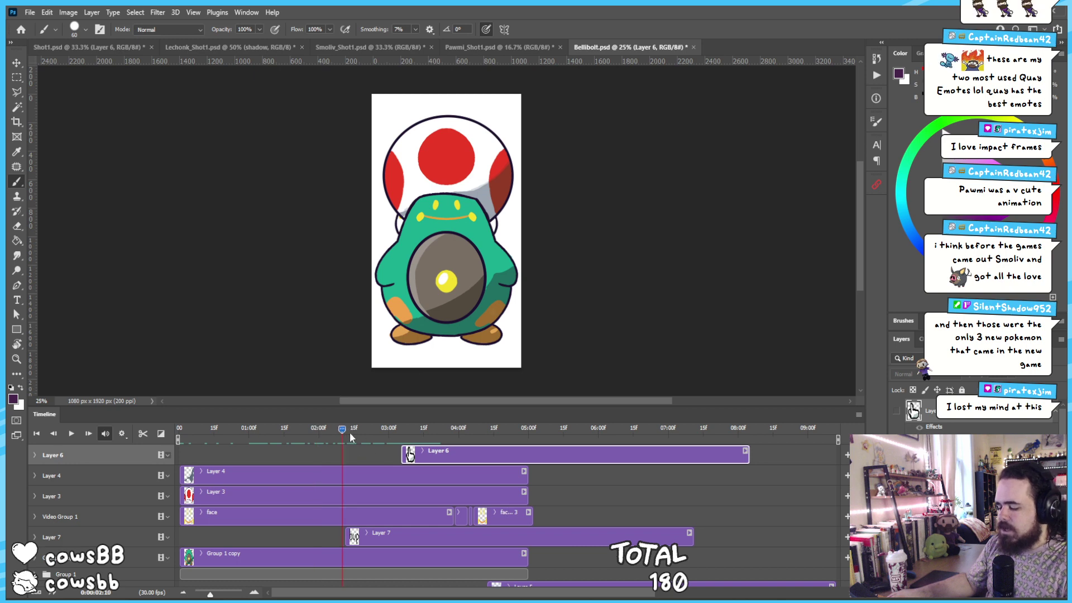
{"action": "left_click_drag", "start_coordinate": [349, 433], "coordinate": [397, 428]}
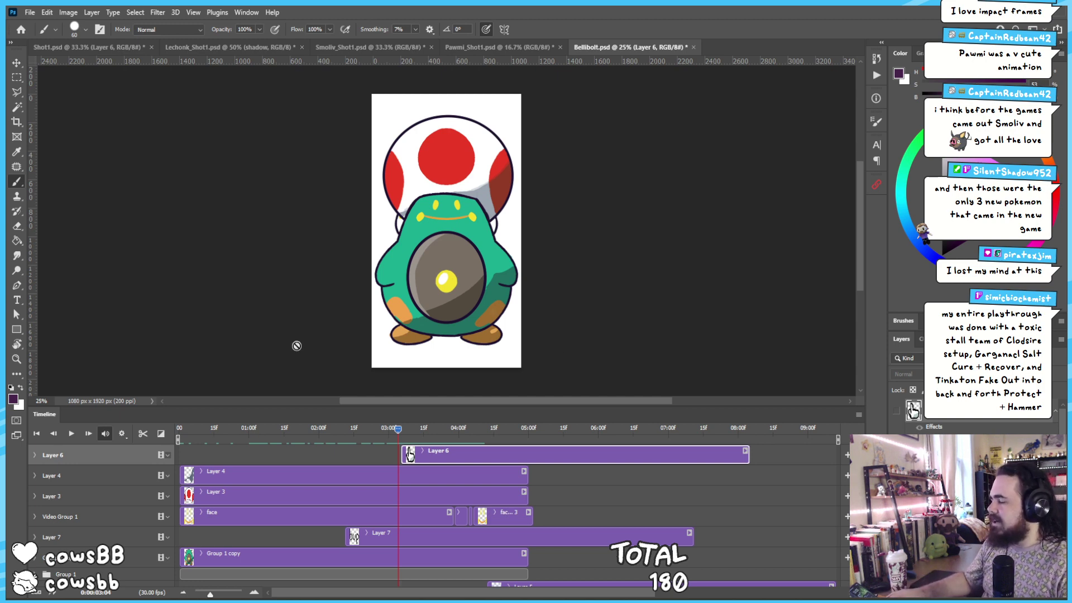
{"action": "left_click_drag", "start_coordinate": [399, 432], "coordinate": [156, 469]}
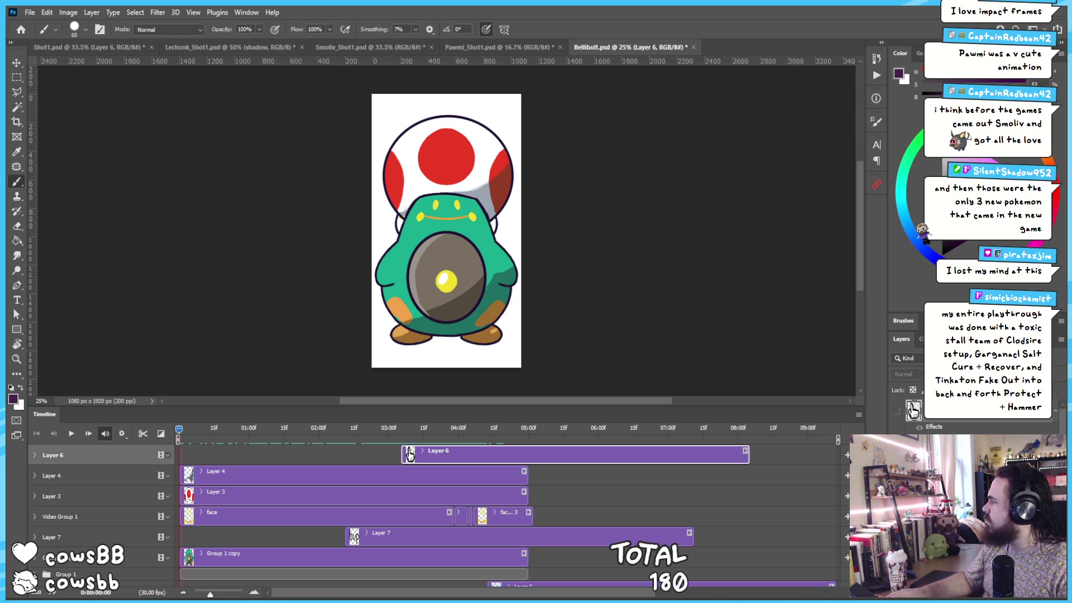
Bring the Bellibolt folder window over the document and point out toadhead.png, toadhead2.png and mouse.png
{"action": "left_click_drag", "start_coordinate": [1063, 427], "coordinate": [590, 76]}
{"action": "left_click", "coordinate": [481, 306]}
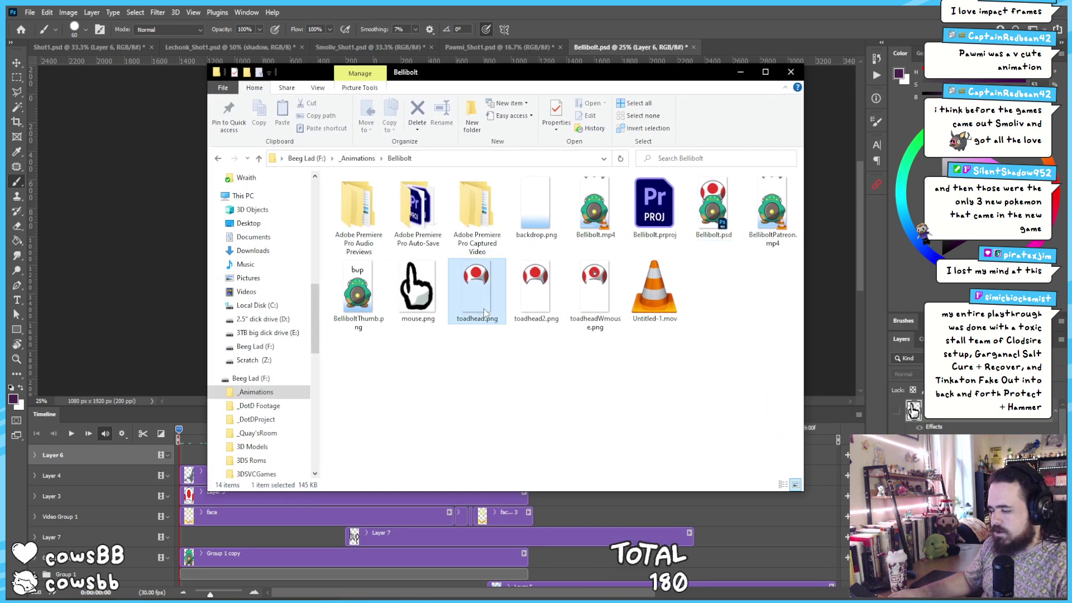
{"action": "left_click", "coordinate": [533, 285]}
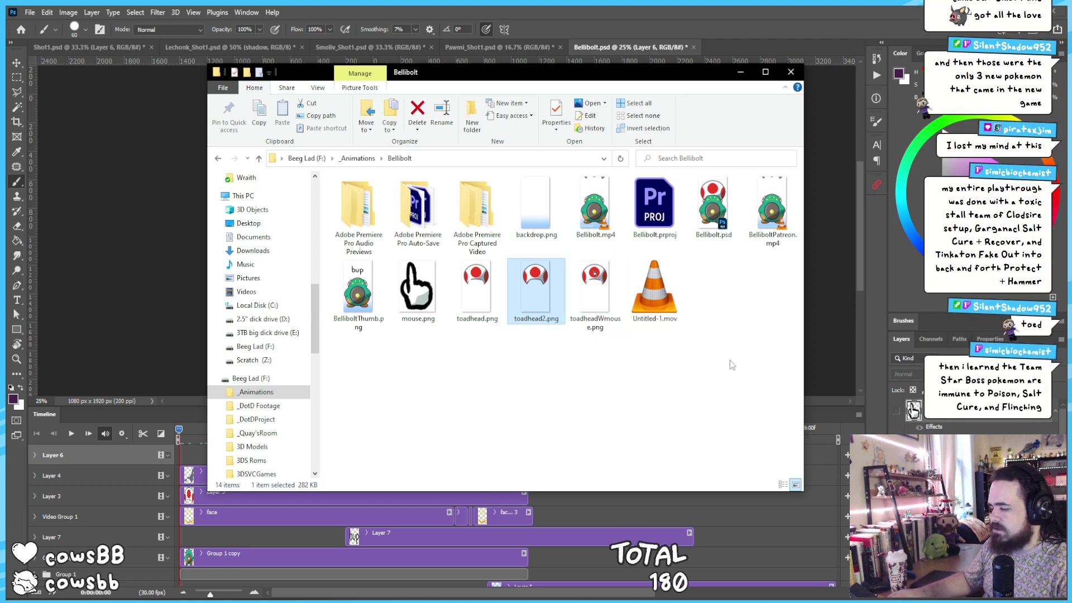
{"action": "left_click", "coordinate": [424, 401]}
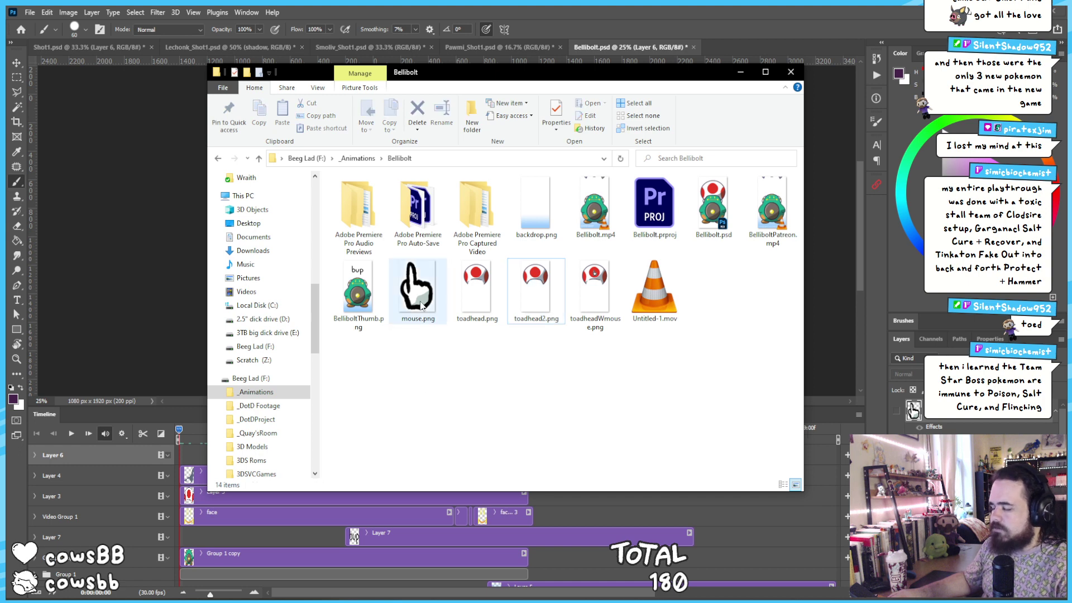
{"action": "left_click", "coordinate": [421, 305]}
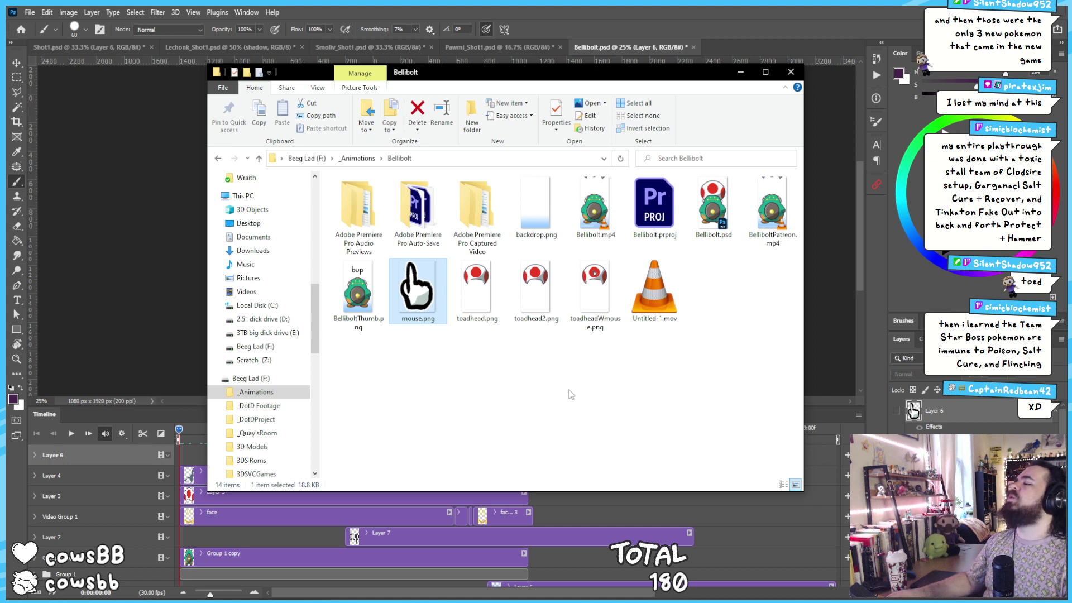
{"action": "left_click", "coordinate": [411, 282], "text": "ctrl"}
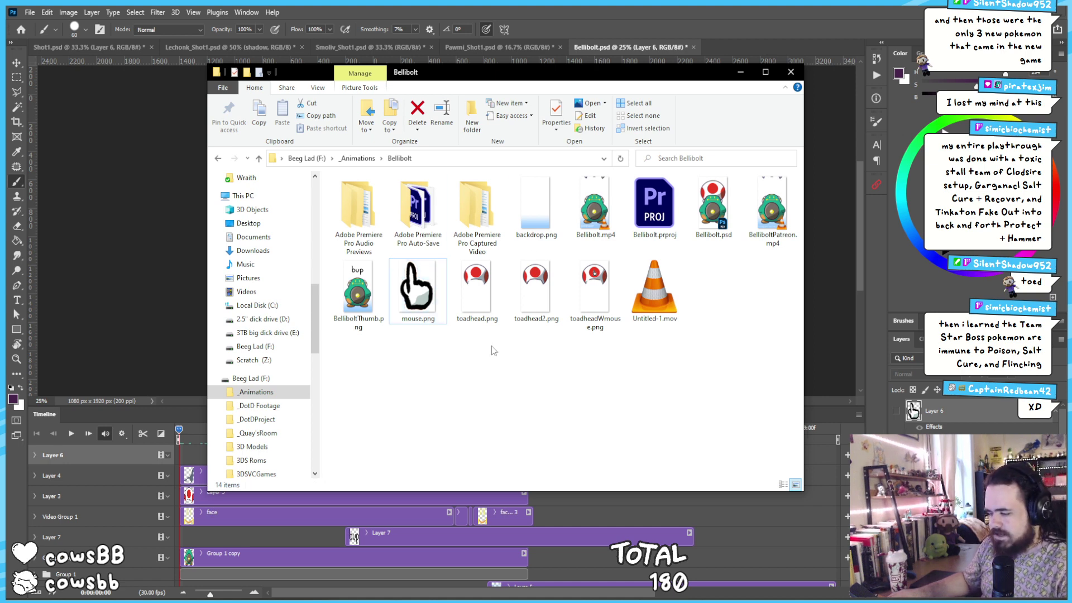
Open Untitled-1.mov from the Bellibolt folder, check its playback, and clear the video player and folder window from view
{"action": "left_click", "coordinate": [649, 324]}
{"action": "left_click", "coordinate": [845, 139]}
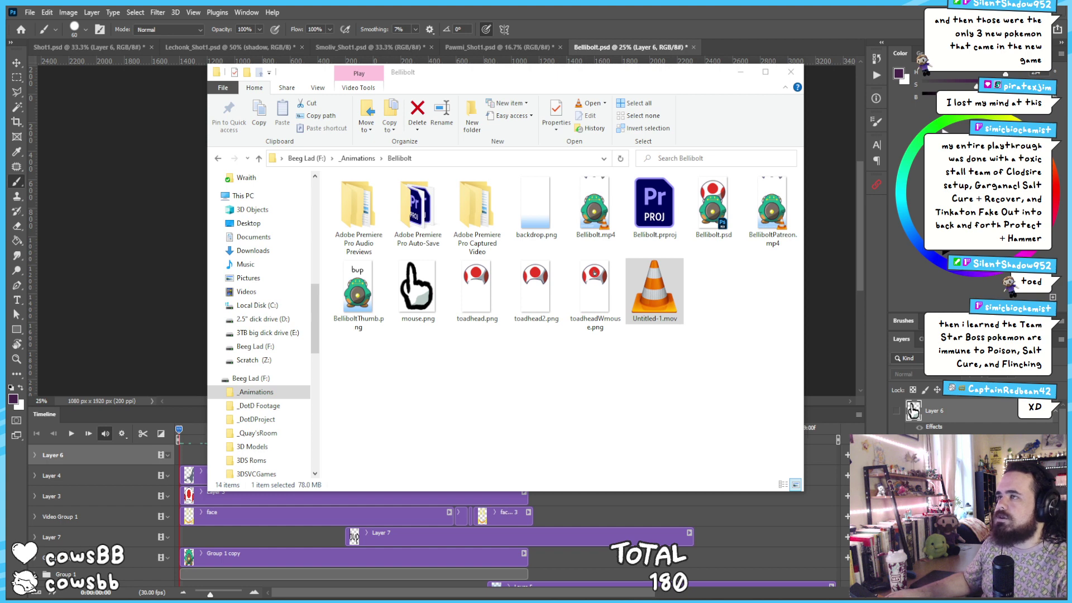
{"action": "left_click_drag", "start_coordinate": [1068, 598], "coordinate": [428, 52]}
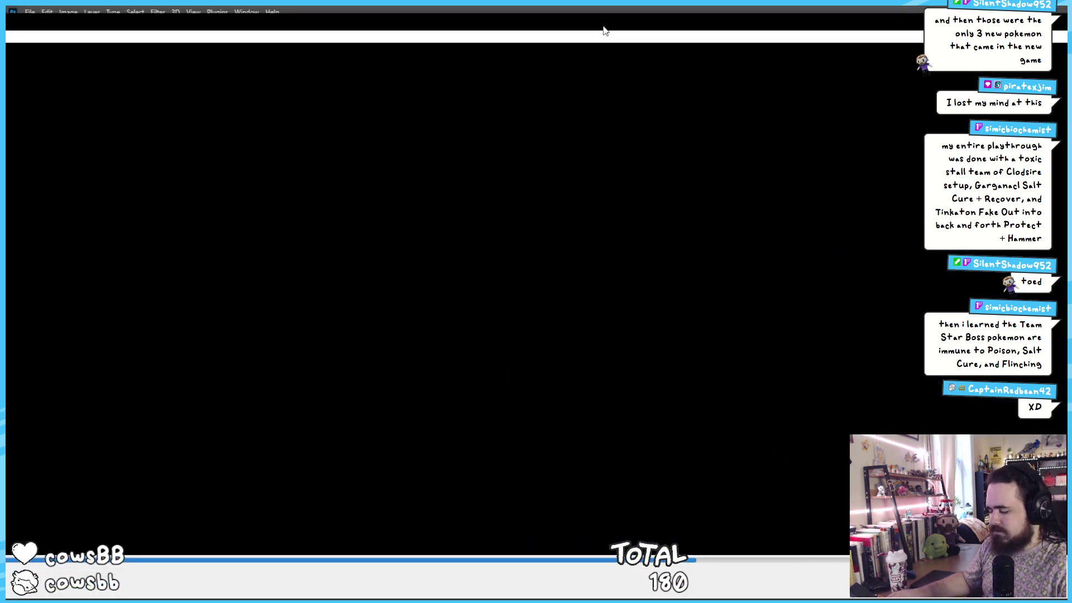
{"action": "left_click", "coordinate": [67, 561]}
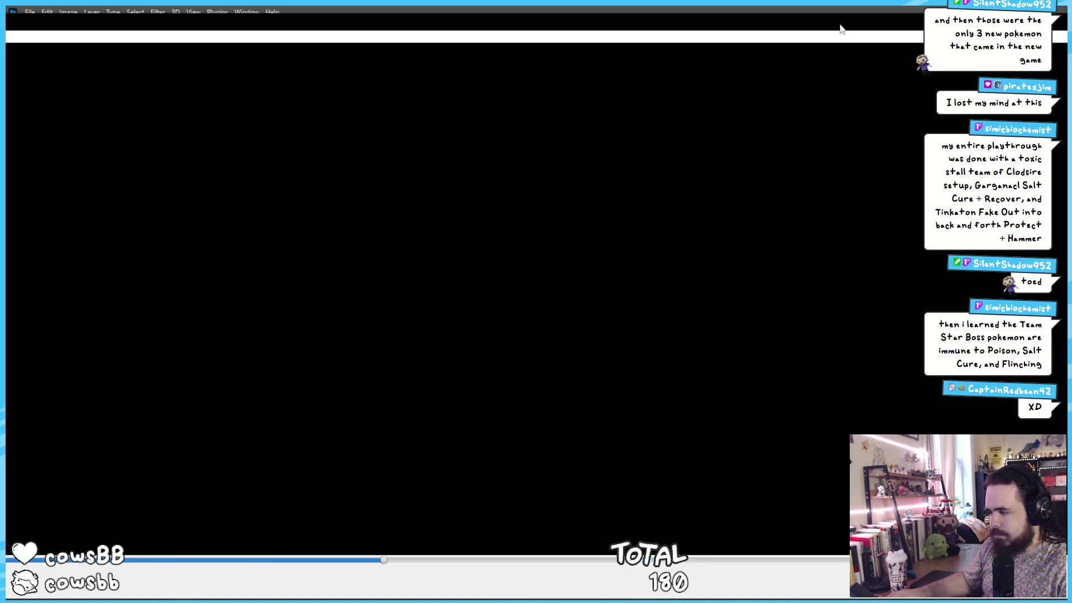
{"action": "left_click_drag", "start_coordinate": [840, 25], "coordinate": [564, 99]}
{"action": "left_click_drag", "start_coordinate": [878, 102], "coordinate": [645, 81]}
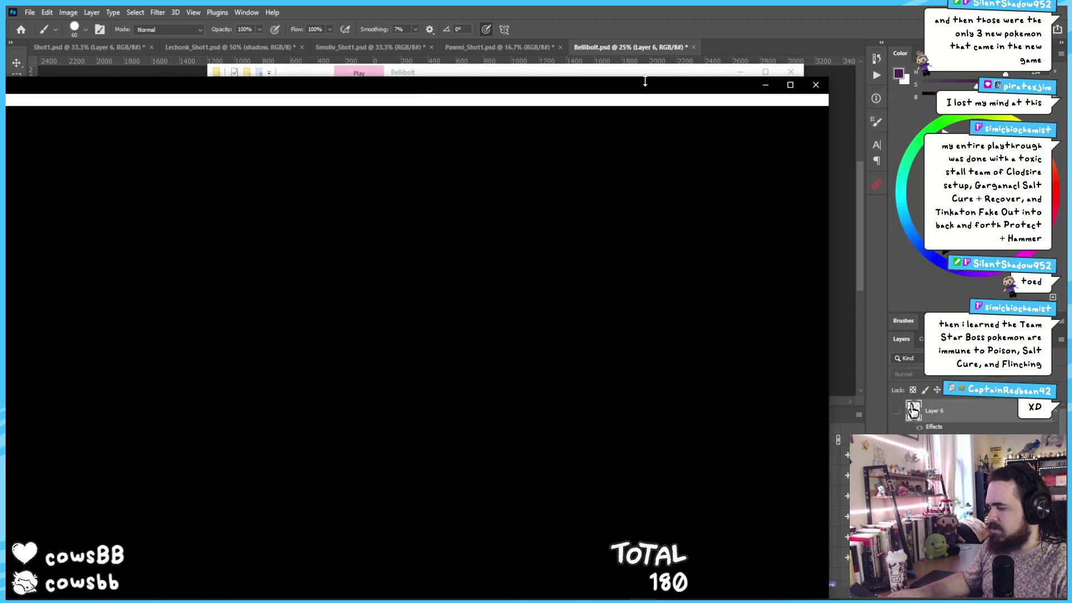
{"action": "left_click", "coordinate": [816, 85]}
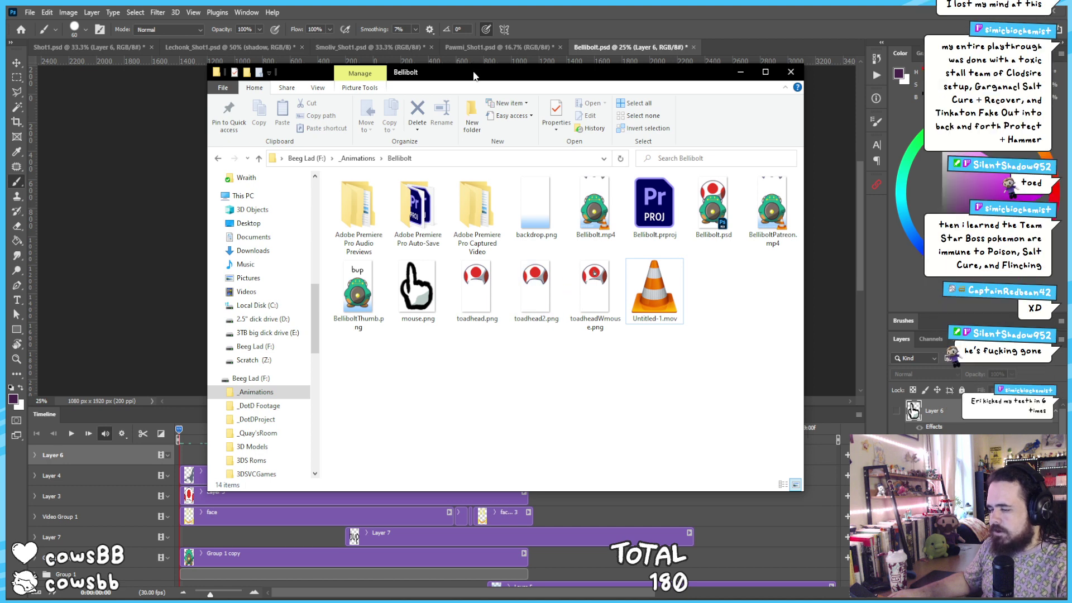
{"action": "left_click_drag", "start_coordinate": [474, 78], "coordinate": [1069, 134]}
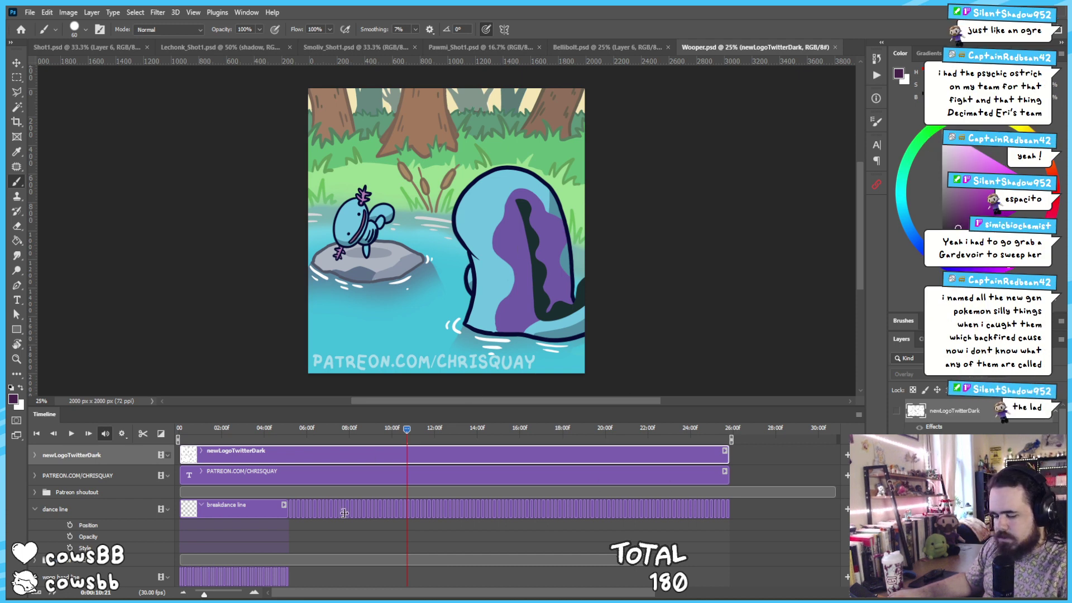
Examine Wooper.psd's timeline tracks, from the dance line and body layers down to the ripples, shadow and rock layers
{"action": "scroll", "coordinate": [344, 512], "scroll_direction": "down", "scroll_amount": 1}
{"action": "scroll", "coordinate": [345, 513], "scroll_direction": "down", "scroll_amount": 8}
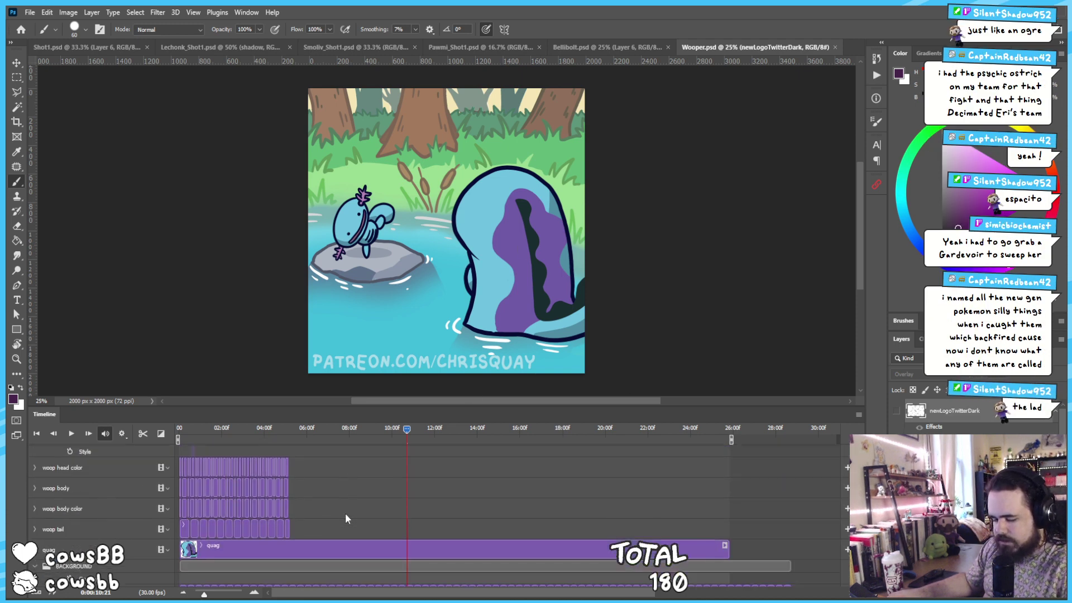
{"action": "scroll", "coordinate": [345, 519], "scroll_direction": "down", "scroll_amount": 4}
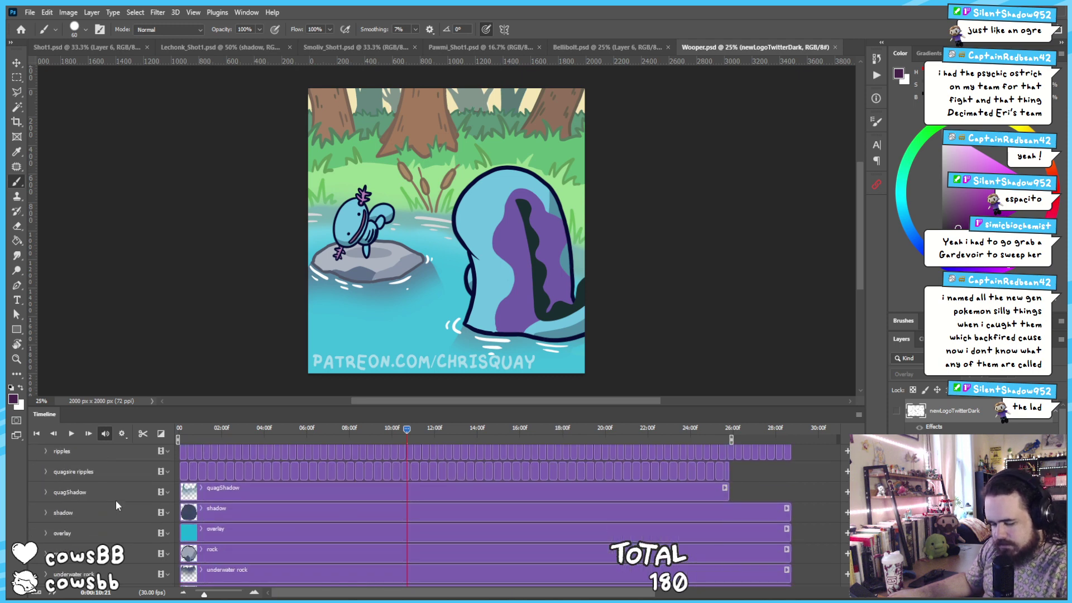
{"action": "scroll", "coordinate": [116, 501], "scroll_direction": "down", "scroll_amount": 2}
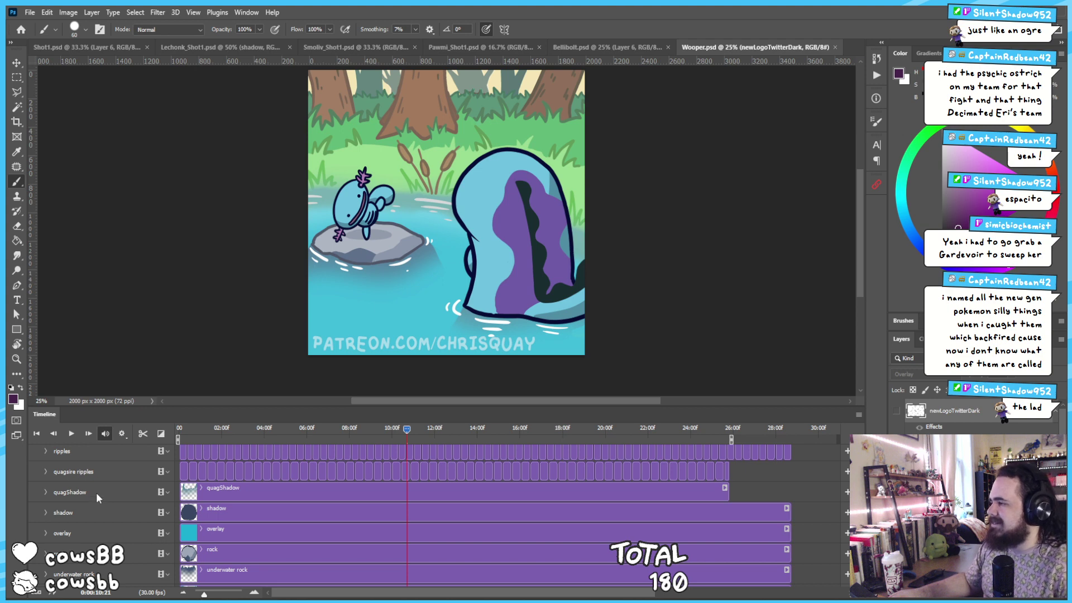
{"action": "scroll", "coordinate": [122, 516], "scroll_direction": "up", "scroll_amount": 3}
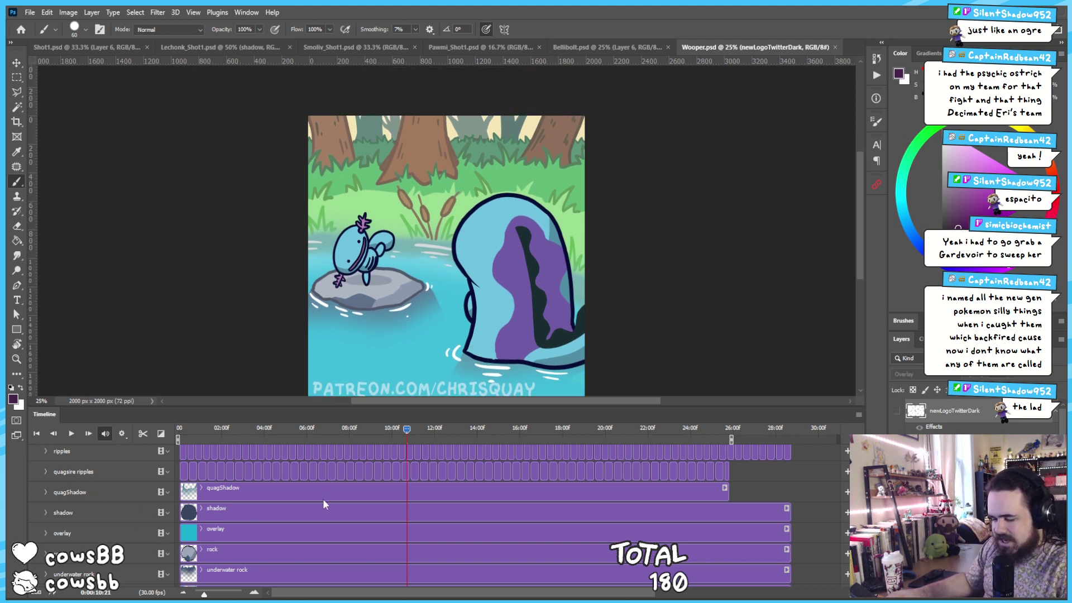
{"action": "scroll", "coordinate": [318, 503], "scroll_direction": "up", "scroll_amount": 6}
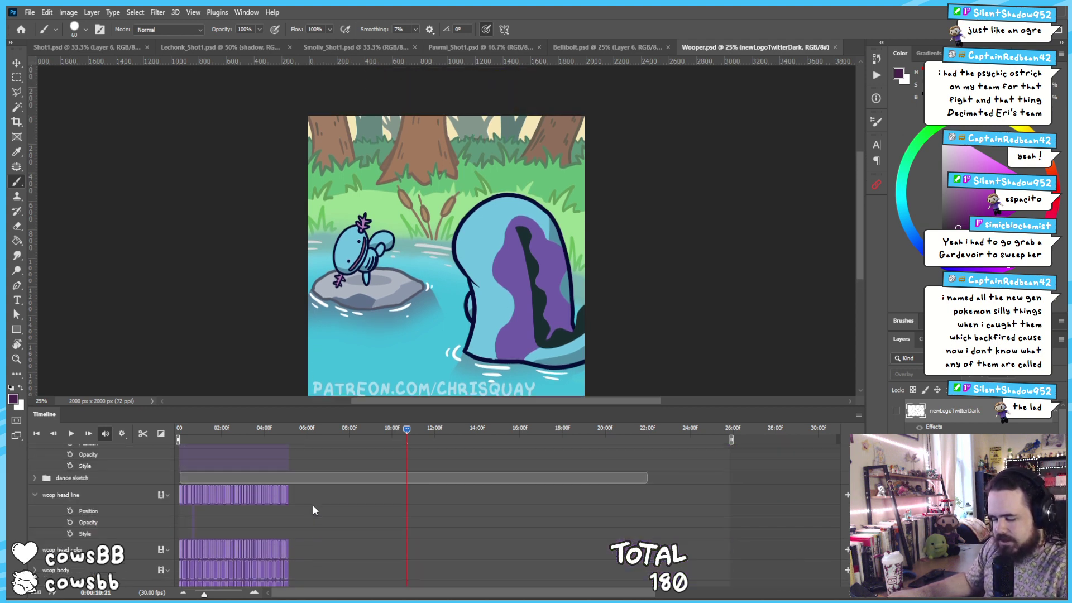
{"action": "scroll", "coordinate": [312, 504], "scroll_direction": "up", "scroll_amount": 5}
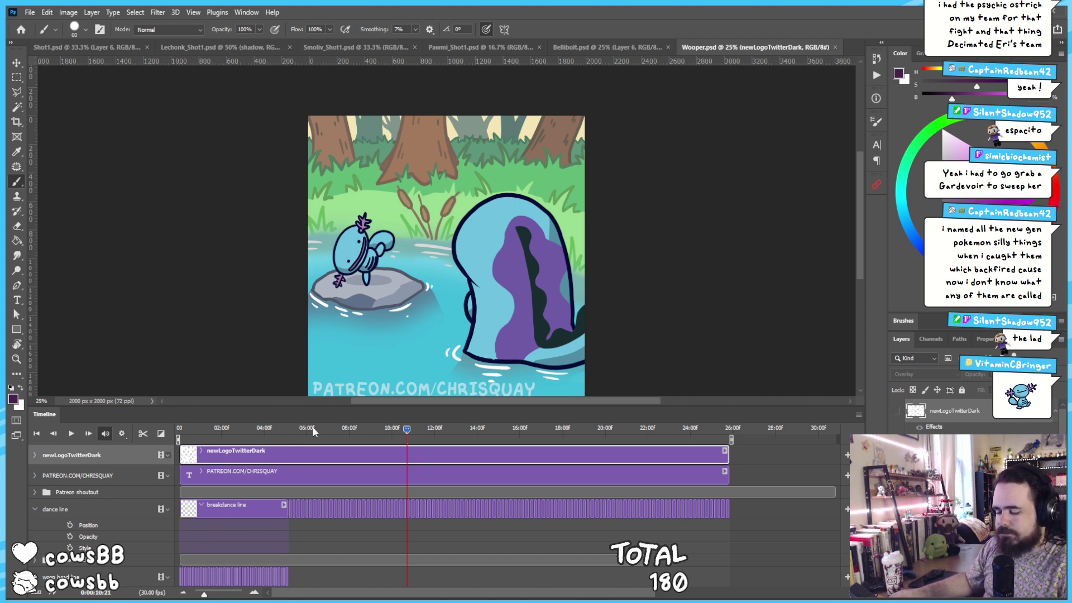
Scrub Wooper's dance back from 0:00:05:03 to the first frame and then near the end at 0:00:25:15
{"action": "mouse_move", "coordinate": [309, 426]}
{"action": "left_mouse_down"}
{"action": "mouse_move", "coordinate": [267, 429]}
{"action": "mouse_move", "coordinate": [289, 425]}
{"action": "left_mouse_up"}
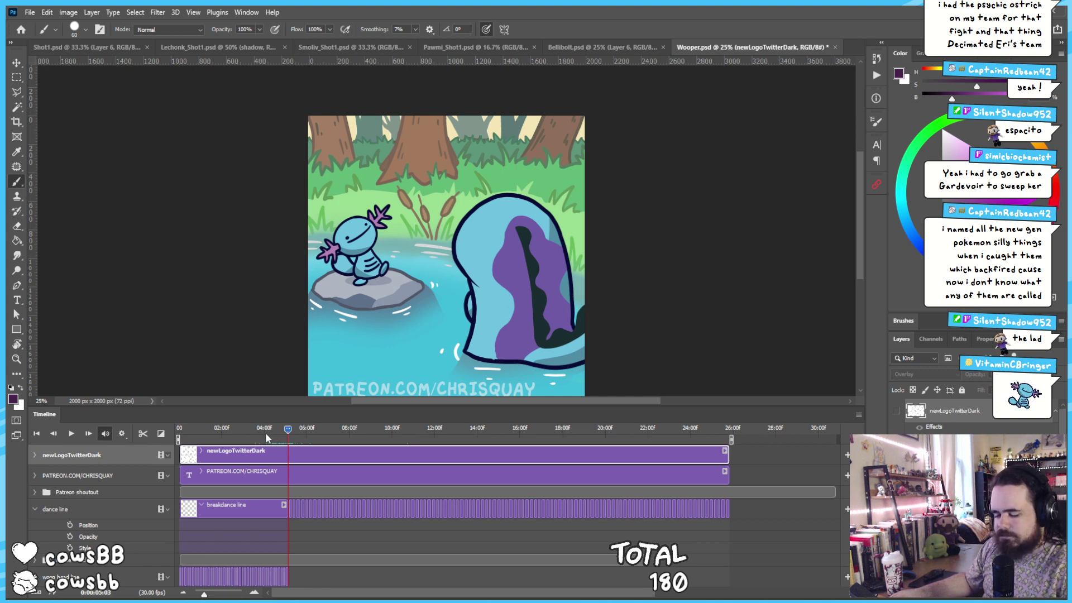
{"action": "left_click_drag", "start_coordinate": [266, 432], "coordinate": [170, 416]}
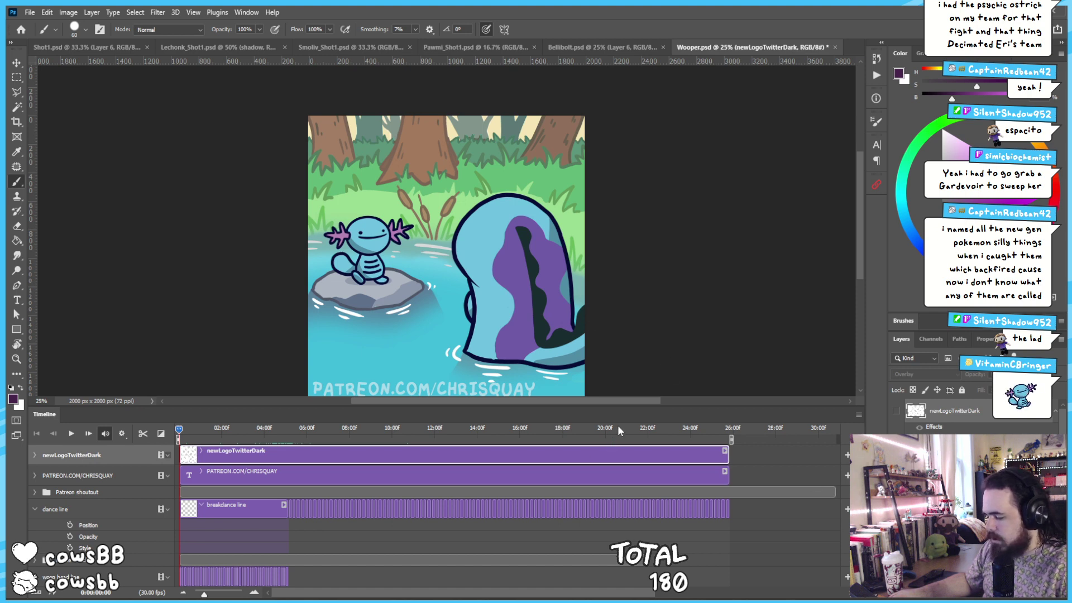
{"action": "left_click_drag", "start_coordinate": [618, 426], "coordinate": [723, 424]}
Expand the Patreon shoutout group on the timeline and view the patron thank-you card at 0:00:27:13
{"action": "scroll", "coordinate": [743, 519], "scroll_direction": "down", "scroll_amount": 8}
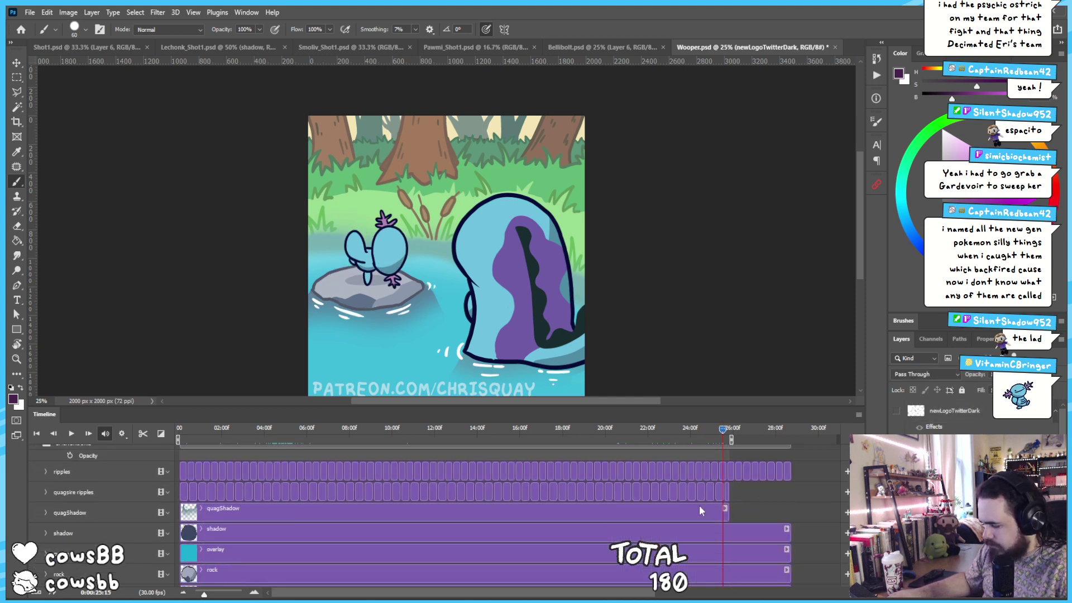
{"action": "scroll", "coordinate": [726, 503], "scroll_direction": "up", "scroll_amount": 8}
{"action": "scroll", "coordinate": [745, 510], "scroll_direction": "up", "scroll_amount": 2}
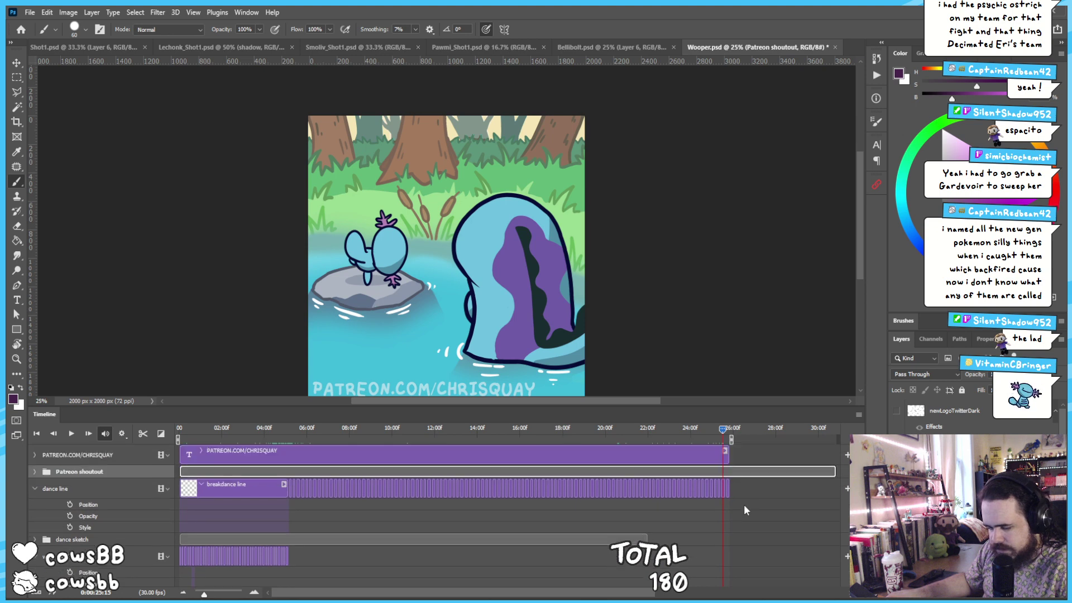
{"action": "left_click", "coordinate": [35, 472]}
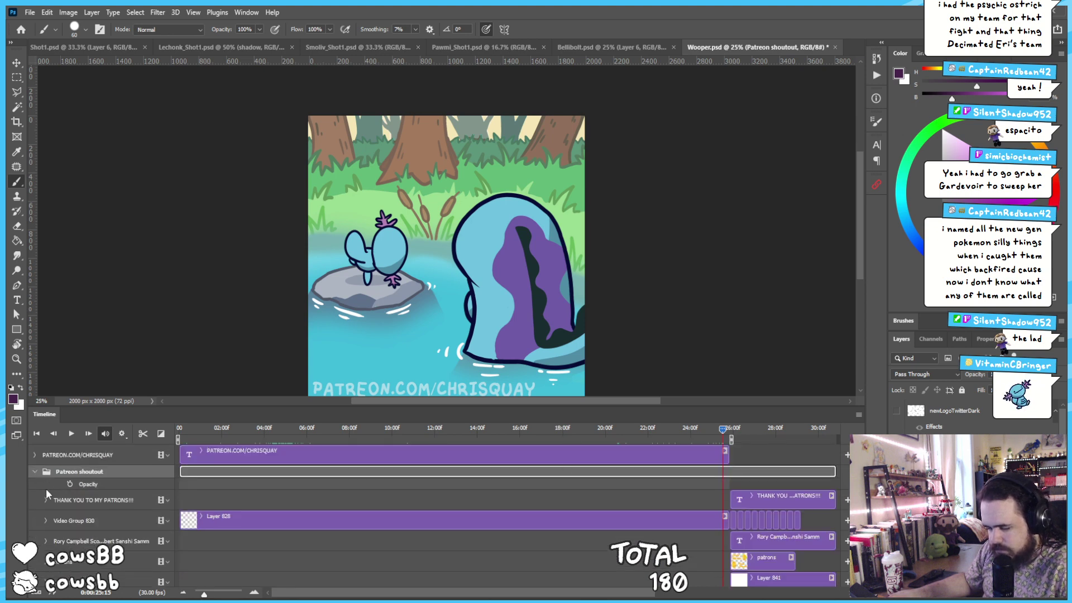
{"action": "left_click", "coordinate": [763, 431]}
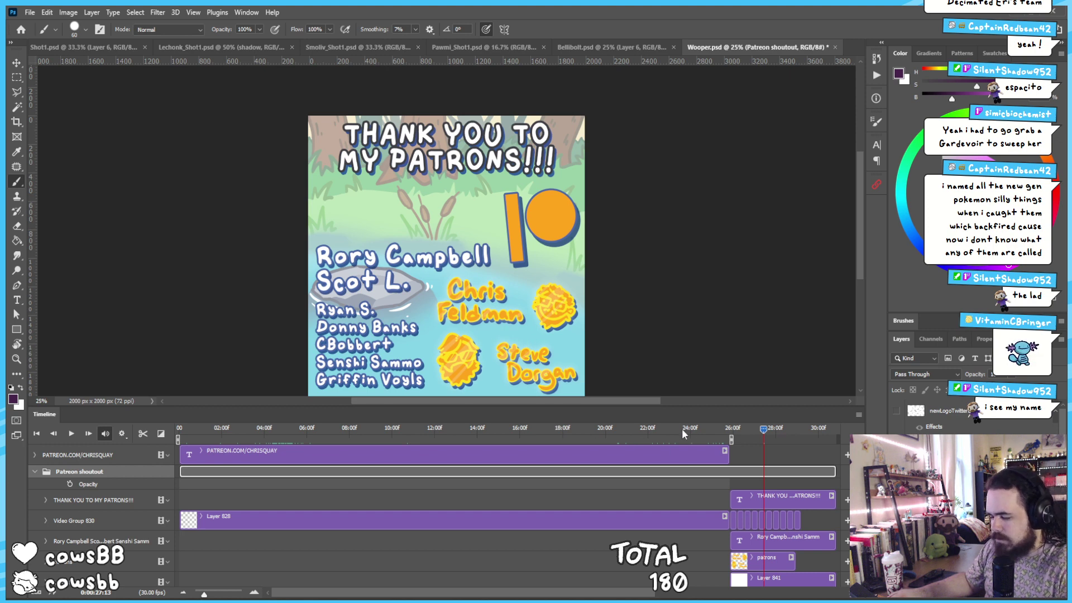
Return the playhead to 0:00:00:13 and select Wooper's dance line artwork on the canvas with the Move tool
{"action": "left_click", "coordinate": [188, 428]}
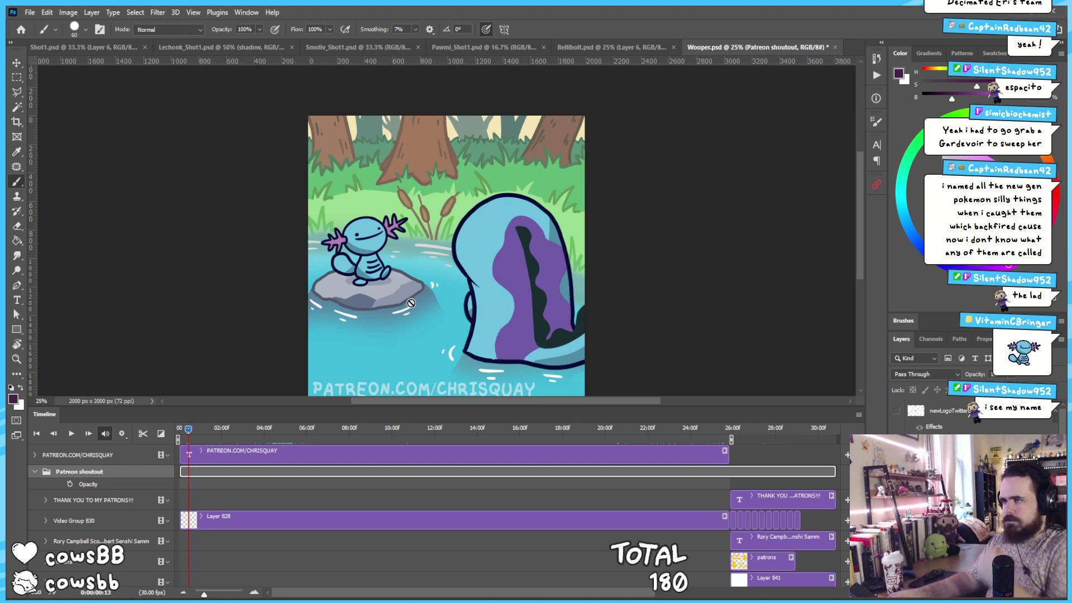
{"action": "key", "text": "v"}
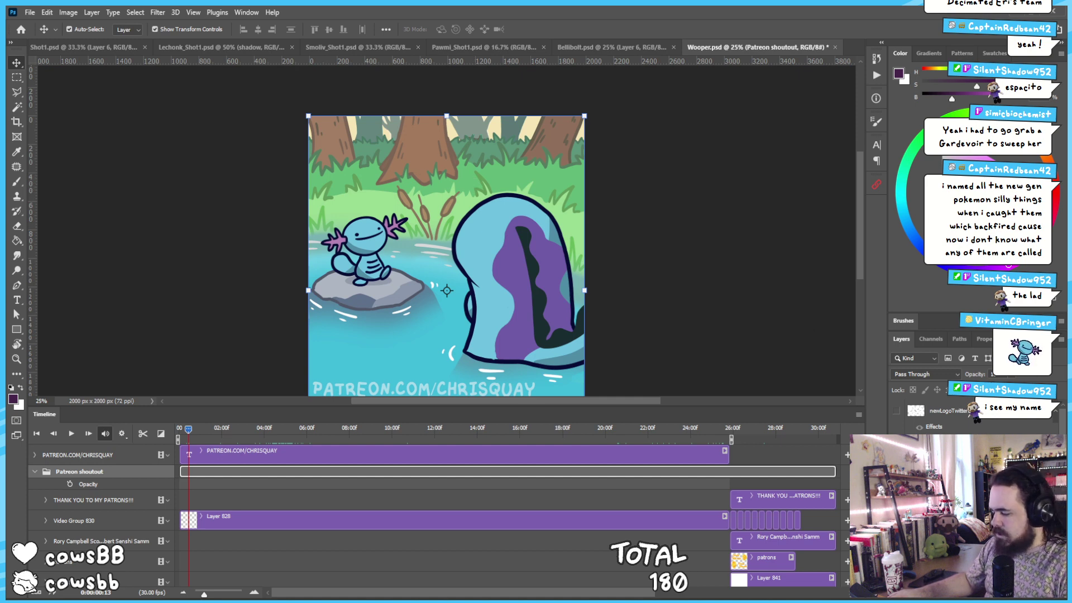
{"action": "left_click", "coordinate": [364, 247]}
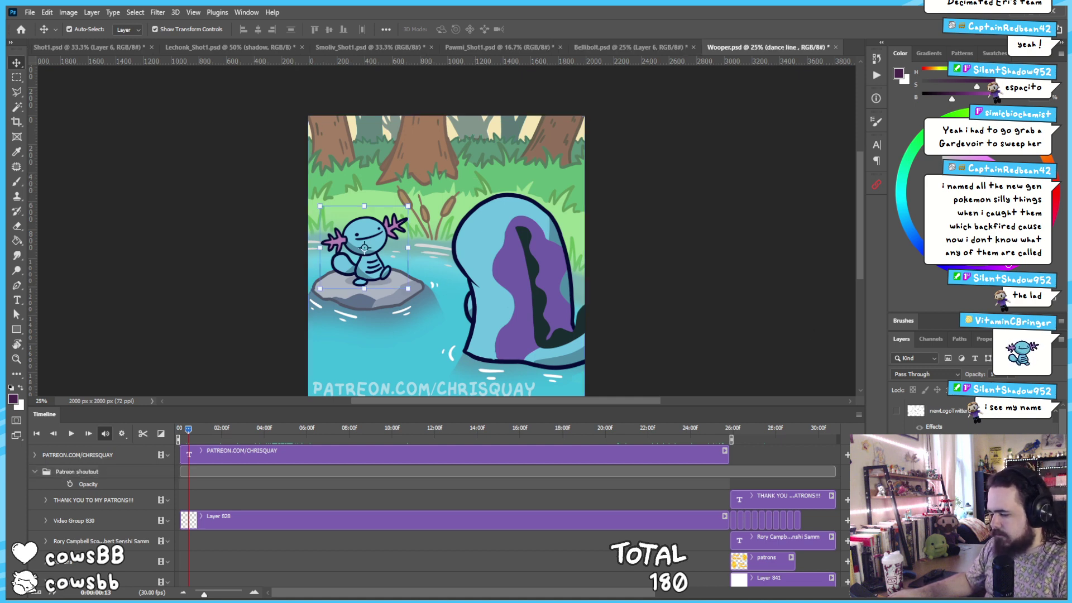
Scrub Wooper's dance to 0:00:10:13, bring up the dance line track, and scrub back to 0:00:09:03
{"action": "key", "text": "ctrl+t"}
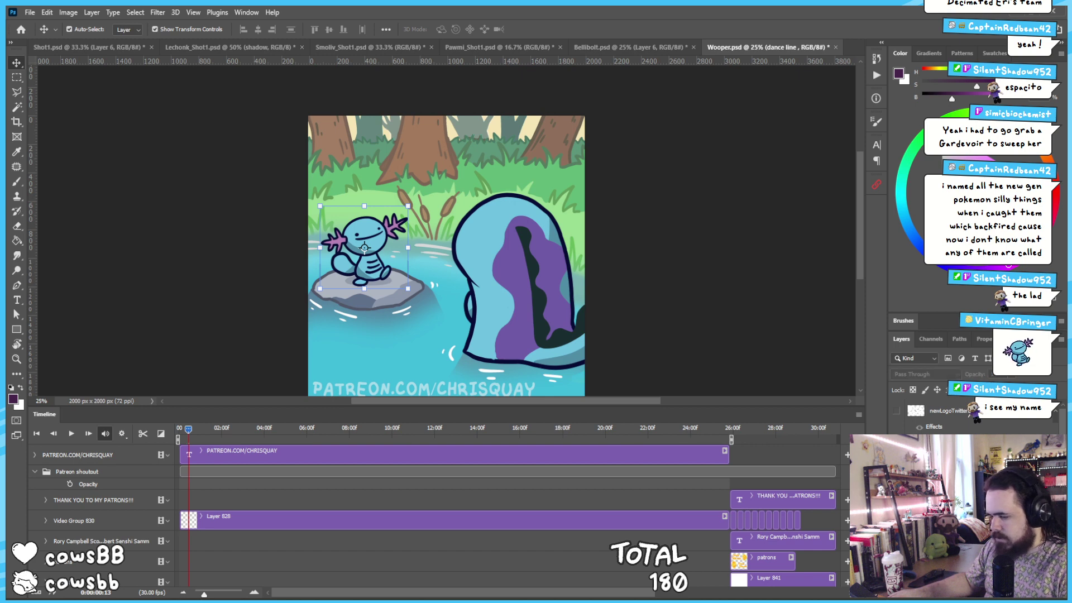
{"action": "left_click_drag", "start_coordinate": [243, 435], "coordinate": [401, 428]}
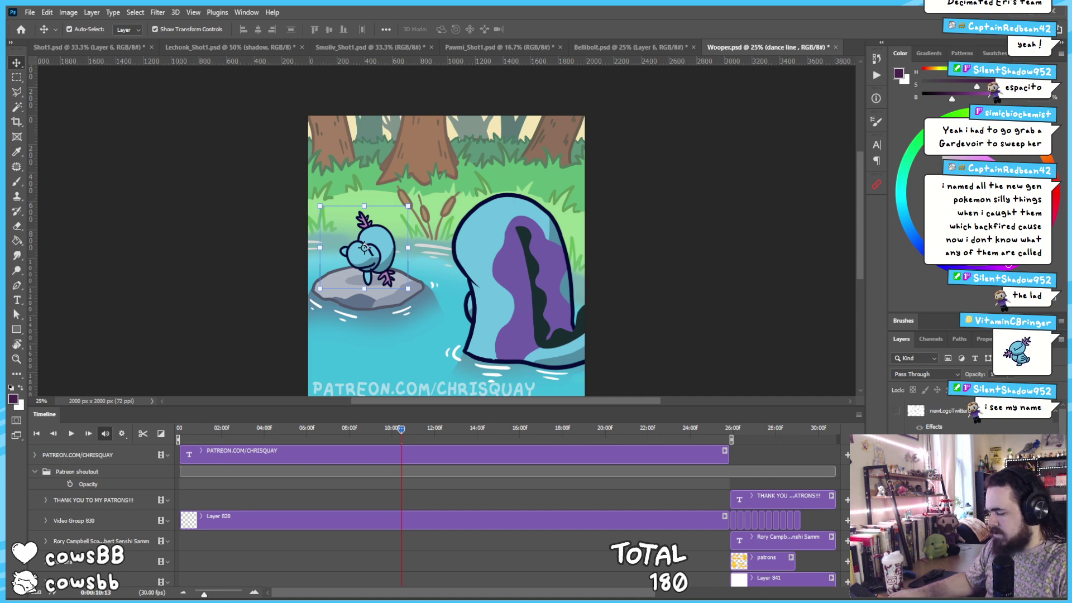
{"action": "scroll", "coordinate": [468, 521], "scroll_direction": "down", "scroll_amount": 6}
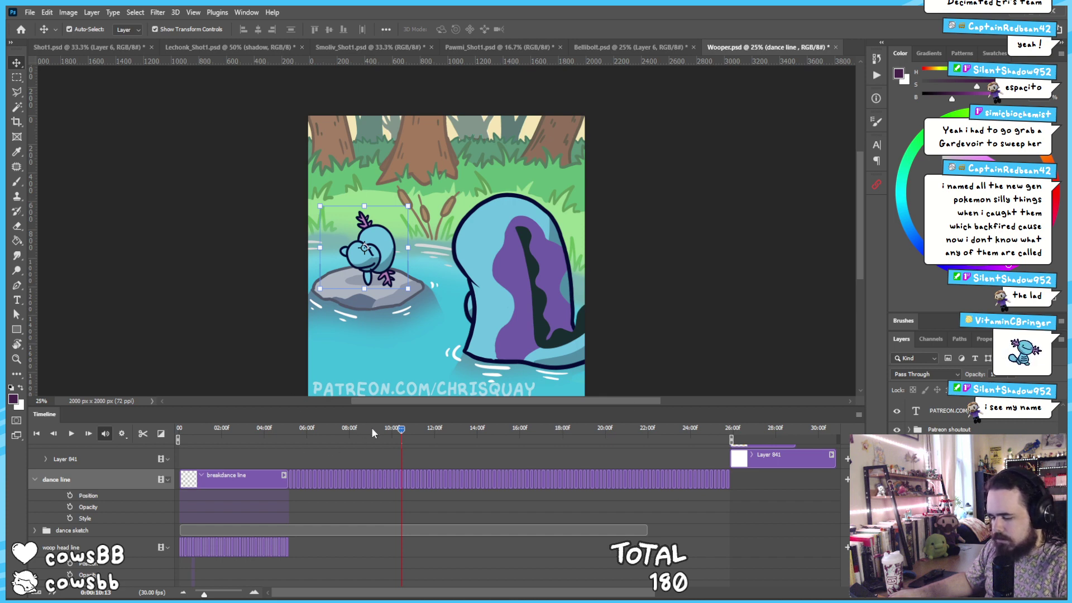
{"action": "left_click_drag", "start_coordinate": [372, 429], "coordinate": [373, 460]}
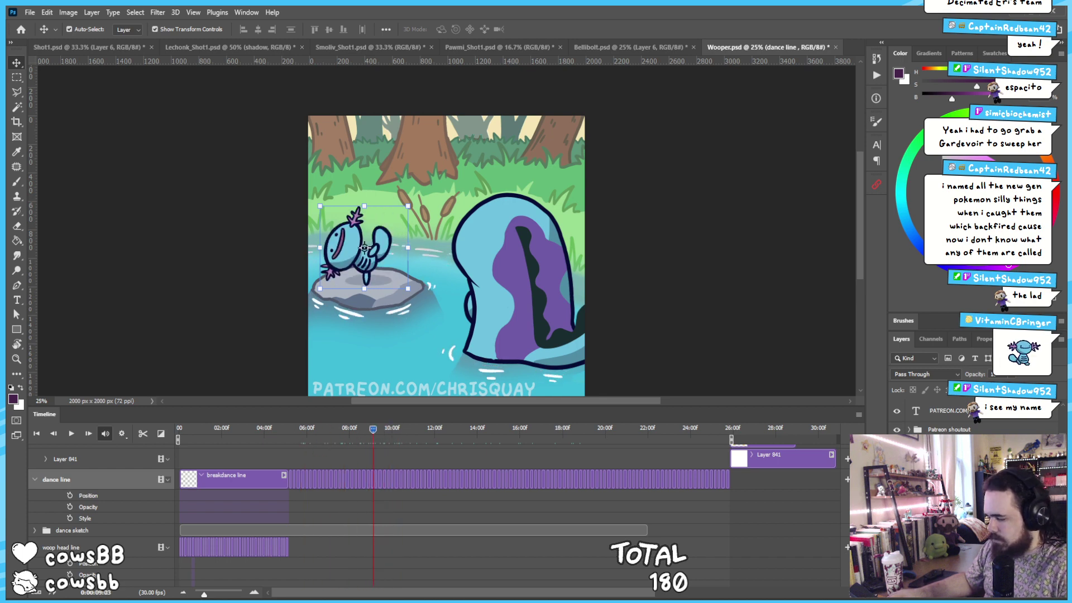
Show the dance sketch group in place of the finished dance artwork, scrub the rough animation to 0:00:11:07, and hide the sketch again
{"action": "left_click", "coordinate": [385, 530]}
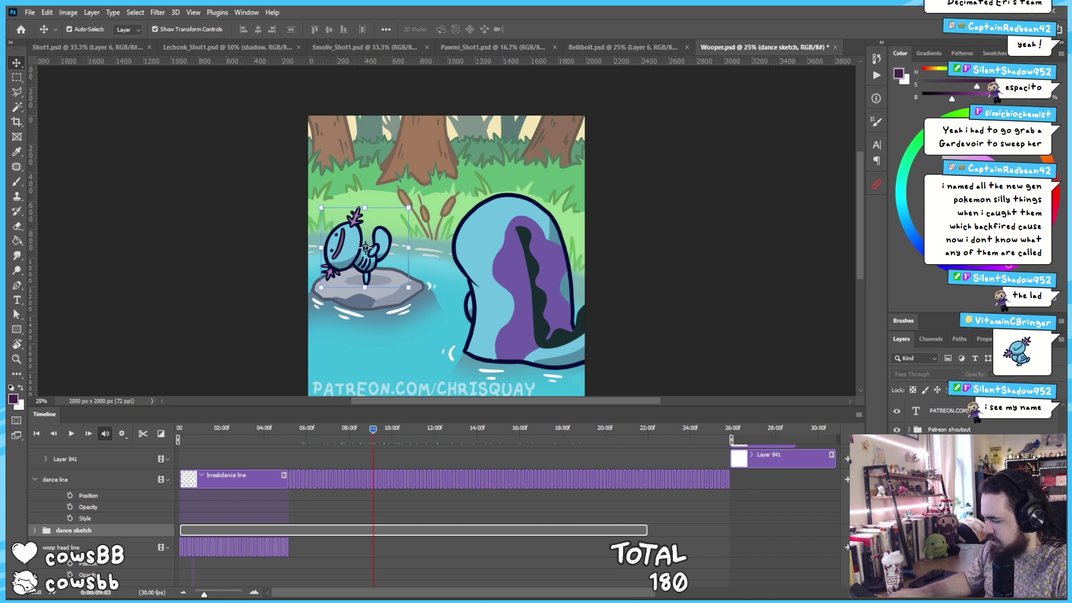
{"action": "left_click", "coordinate": [896, 502]}
{"action": "left_click", "coordinate": [896, 520]}
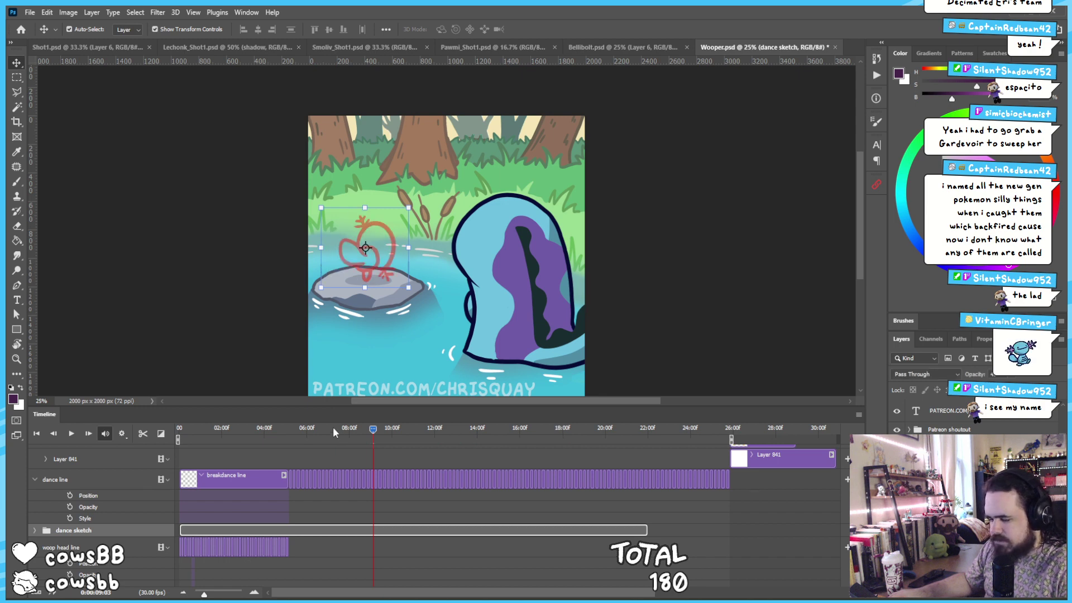
{"action": "left_click_drag", "start_coordinate": [333, 427], "coordinate": [419, 411]}
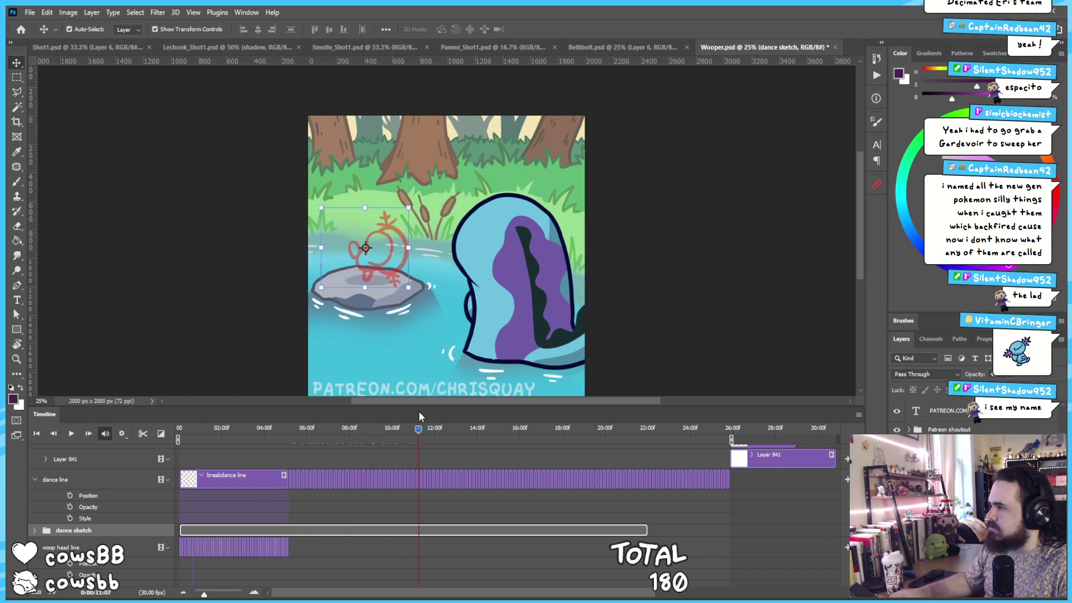
{"action": "key", "text": "ctrl+comma"}
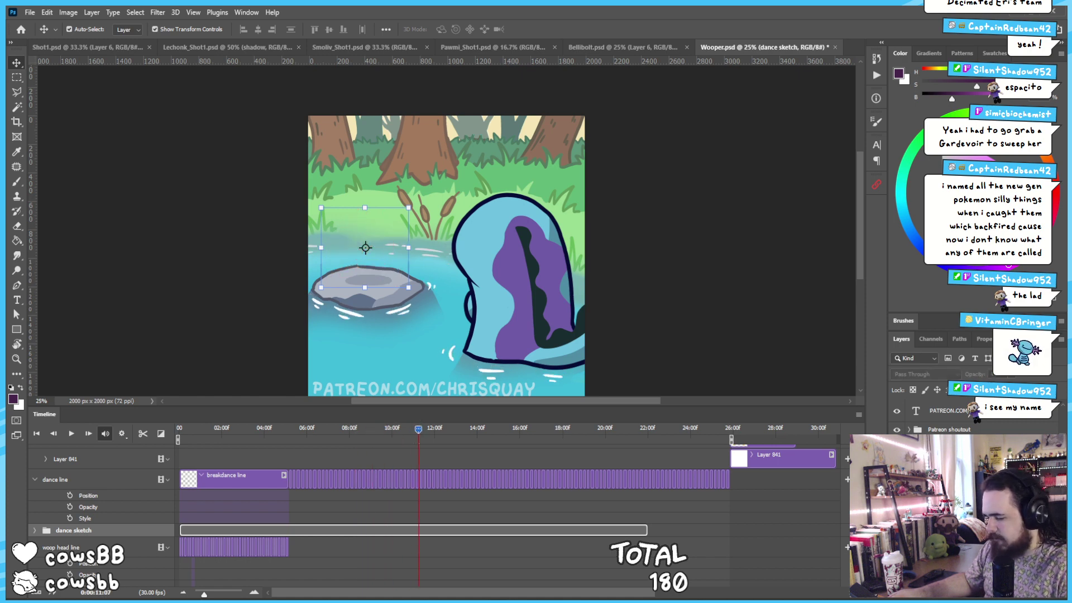
Expand the dance sketch group to view its foot, head and tail tracks, and scrub from 0:00:00:26 to 0:00:03:17
{"action": "left_click_drag", "start_coordinate": [219, 424], "coordinate": [197, 431]}
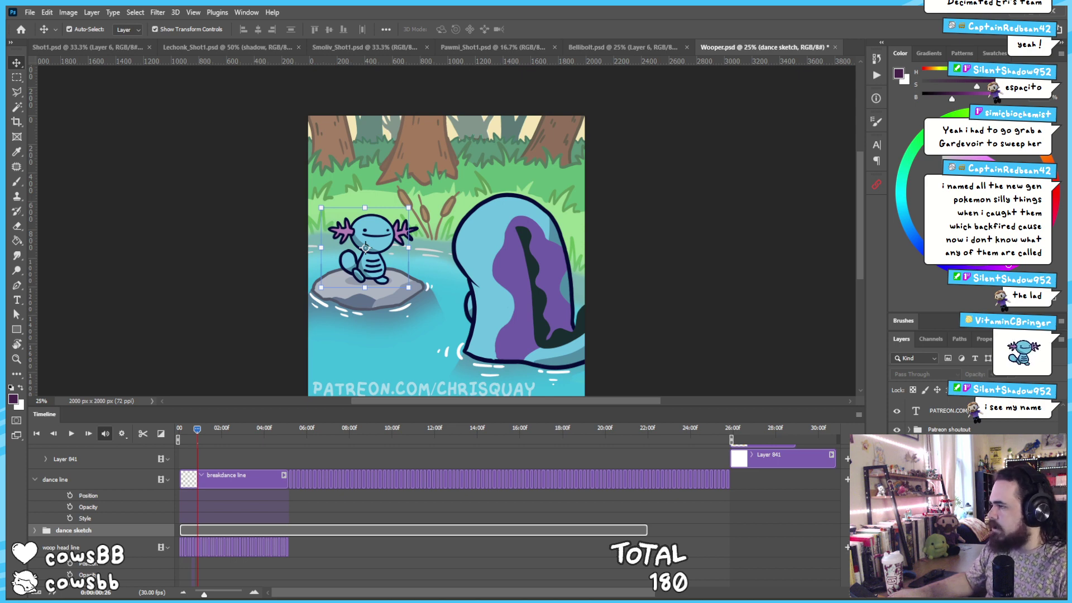
{"action": "scroll", "coordinate": [227, 510], "scroll_direction": "up", "scroll_amount": 7}
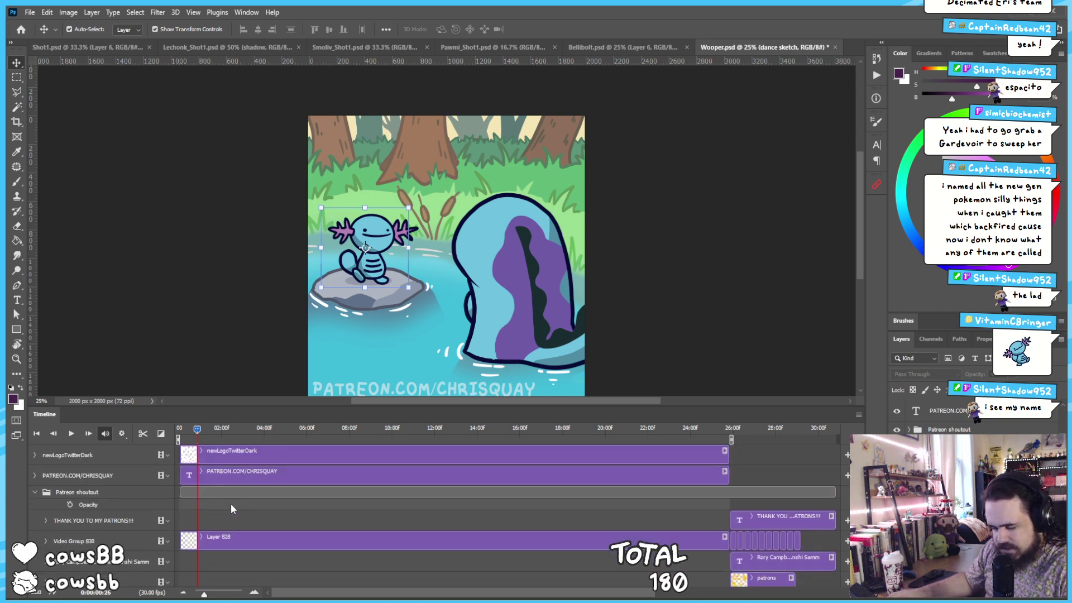
{"action": "scroll", "coordinate": [231, 509], "scroll_direction": "down", "scroll_amount": 7}
{"action": "scroll", "coordinate": [231, 507], "scroll_direction": "down", "scroll_amount": 2}
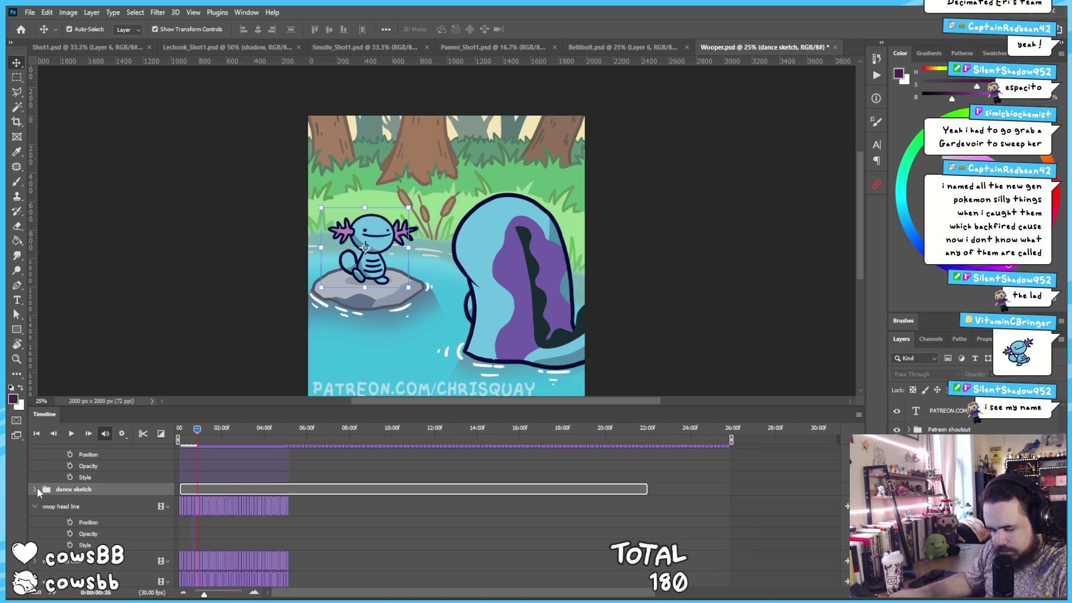
{"action": "left_click", "coordinate": [35, 490]}
{"action": "scroll", "coordinate": [310, 519], "scroll_direction": "down", "scroll_amount": 1}
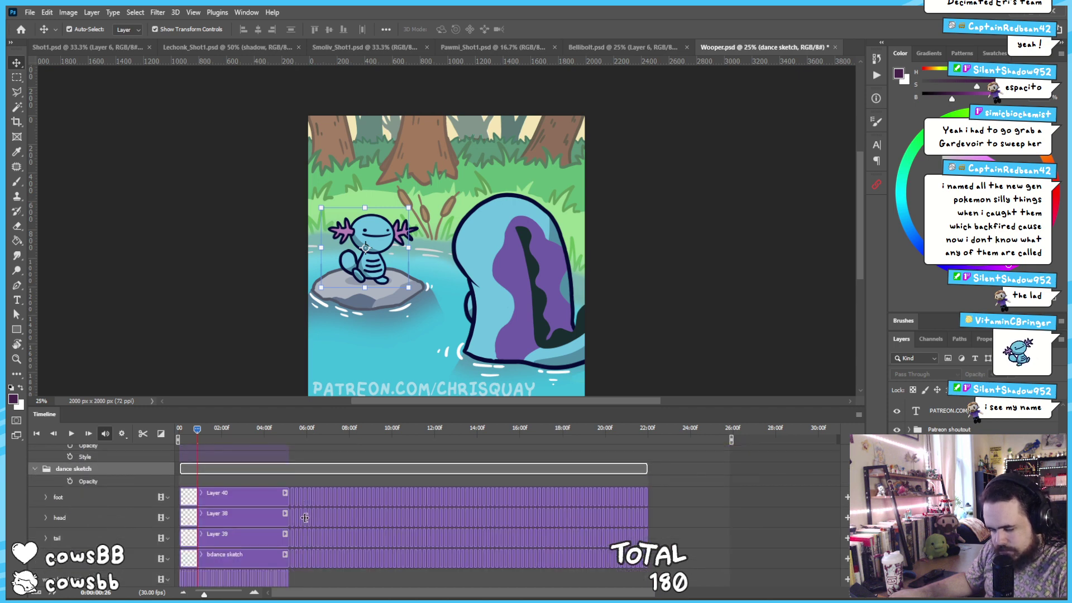
{"action": "left_click", "coordinate": [220, 429]}
{"action": "left_click_drag", "start_coordinate": [230, 427], "coordinate": [255, 428]}
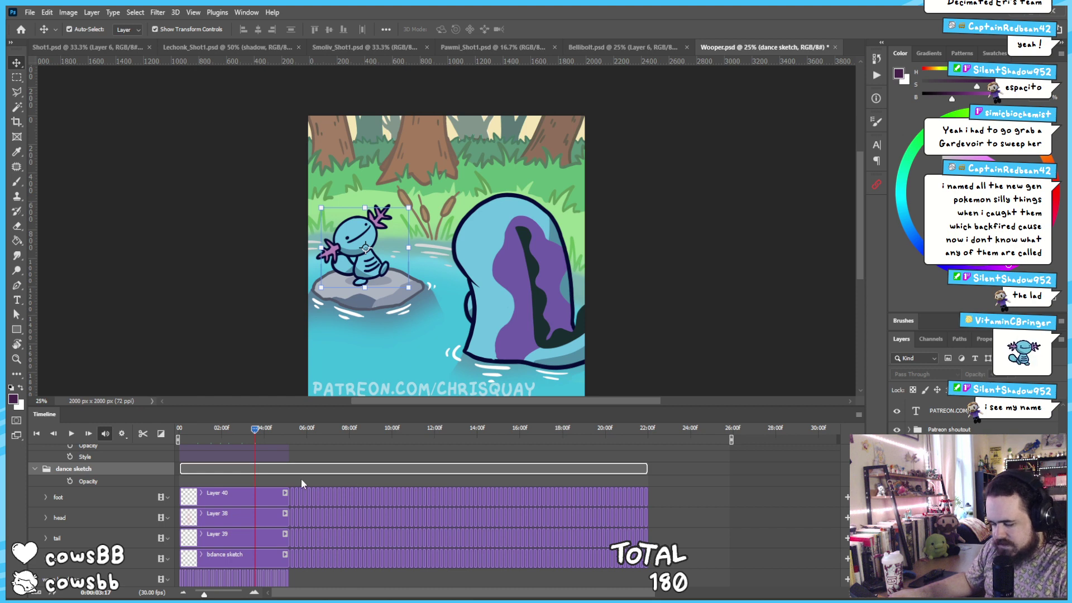
Add a new empty layer above newLogoTwitterDark at 0:00:03:17, split its clip at 0:00:04:13 and delete the part after the split
{"action": "scroll", "coordinate": [301, 479], "scroll_direction": "up", "scroll_amount": 5}
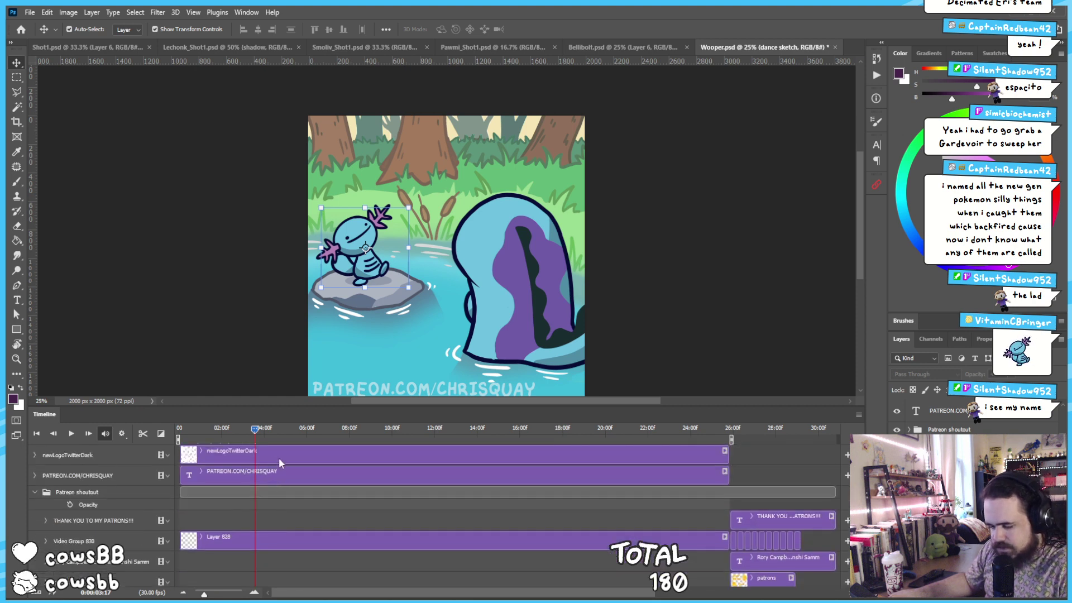
{"action": "left_click", "coordinate": [280, 457]}
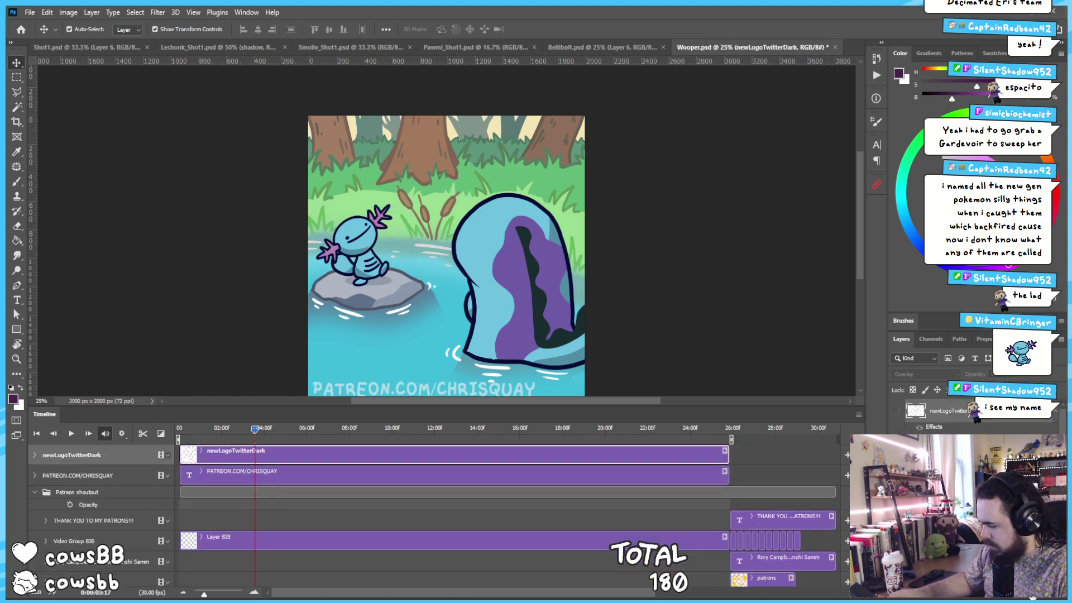
{"action": "left_click", "coordinate": [1032, 592]}
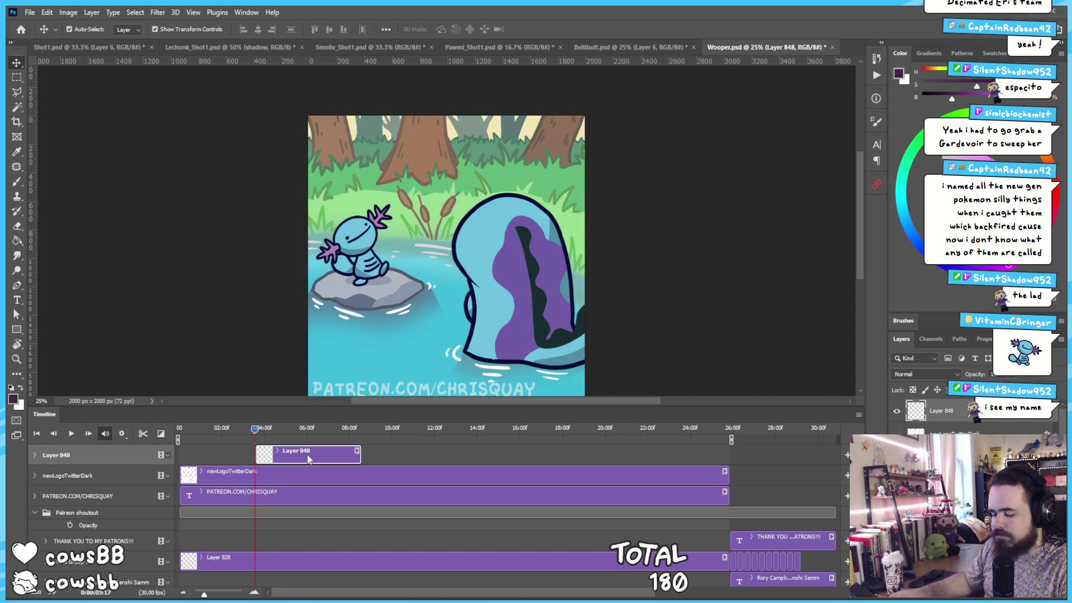
{"action": "left_click", "coordinate": [274, 428]}
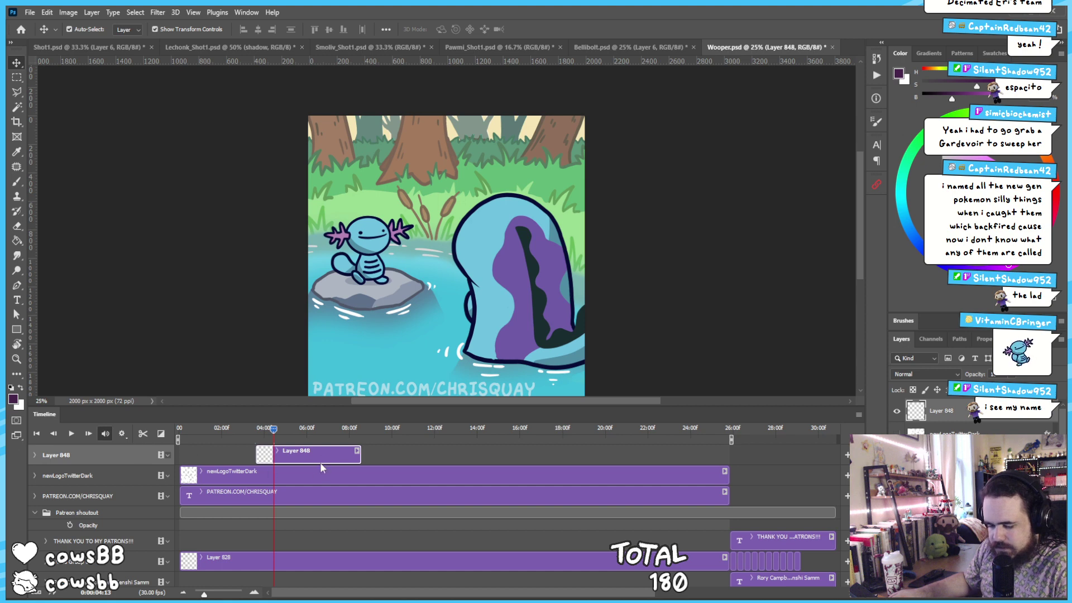
{"action": "left_click", "coordinate": [143, 433]}
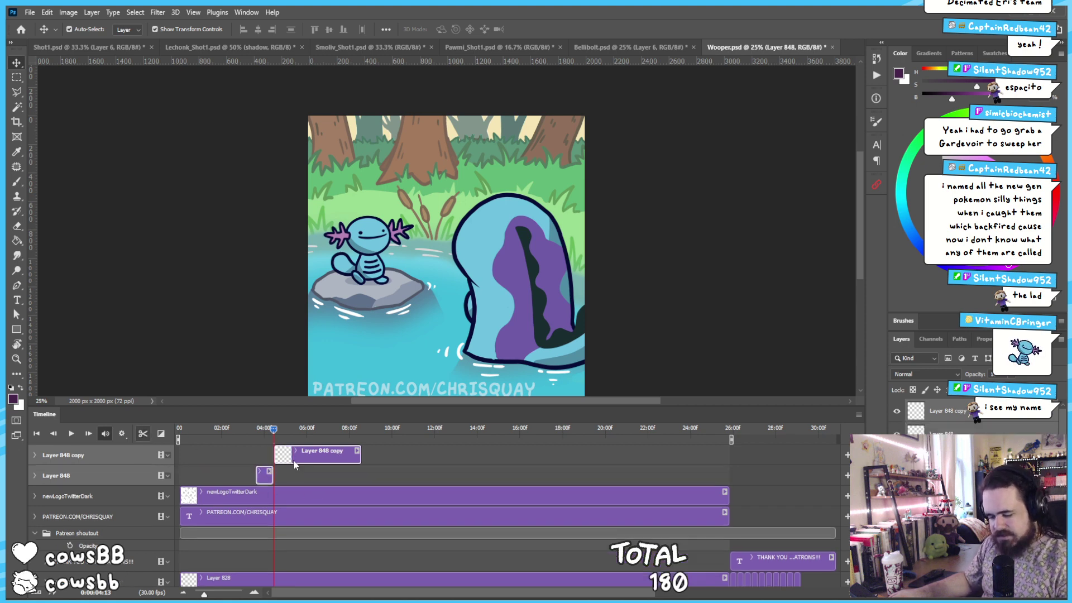
{"action": "key", "text": "Delete"}
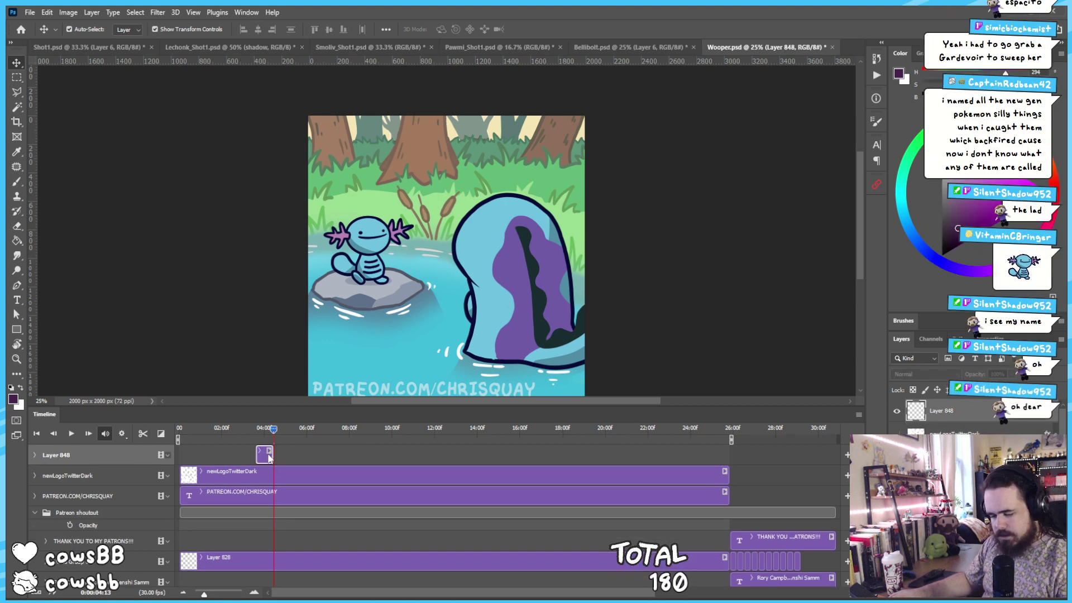
Split the short new clip at 0:00:03:29 and combine both pieces on one track as a video group
{"action": "key", "text": "ctrl"}
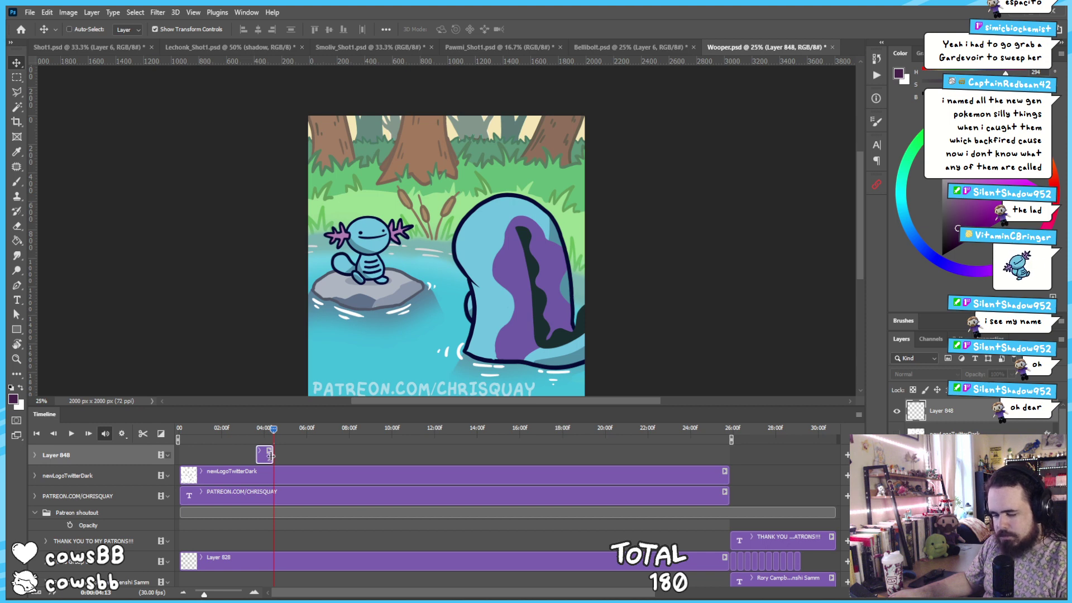
{"action": "key", "text": "ctrl+shift+alt+n"}
{"action": "key", "text": "ctrl+z"}
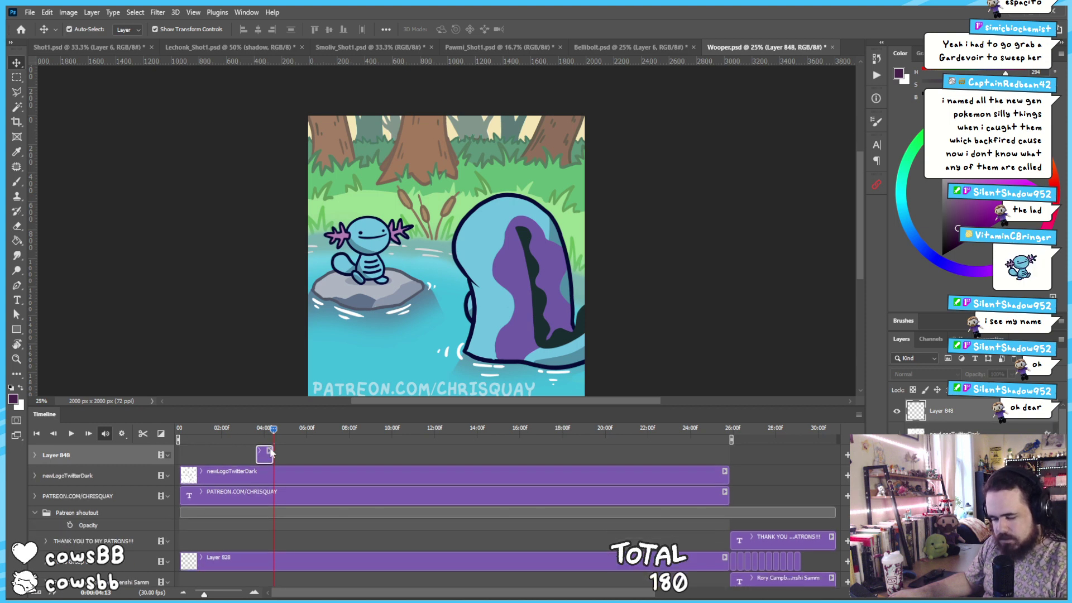
{"action": "left_click", "coordinate": [264, 429]}
{"action": "left_click", "coordinate": [142, 436]}
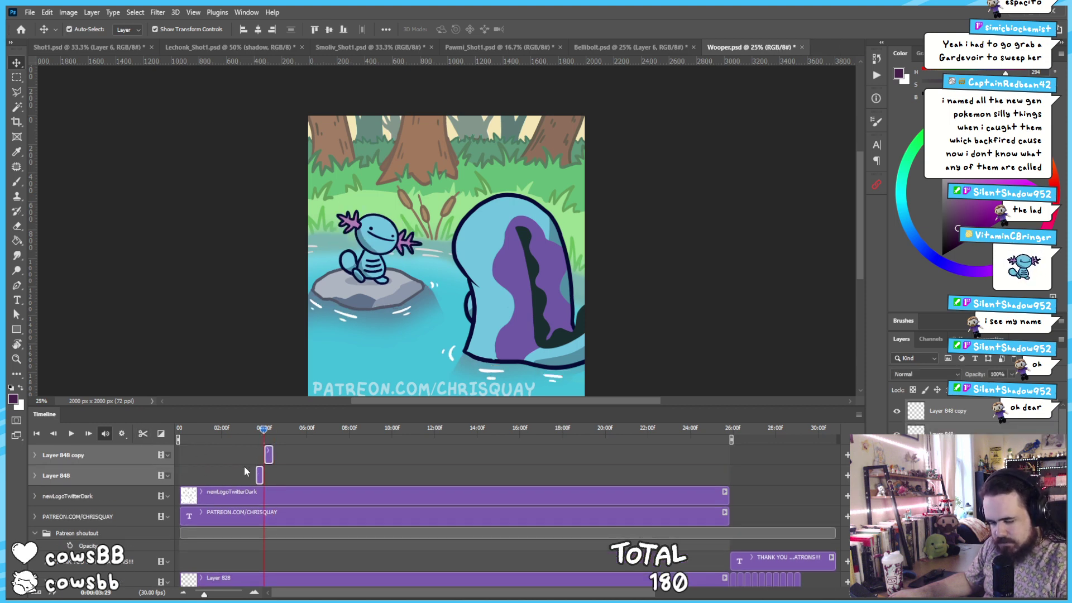
{"action": "left_click_drag", "start_coordinate": [269, 459], "coordinate": [262, 475]}
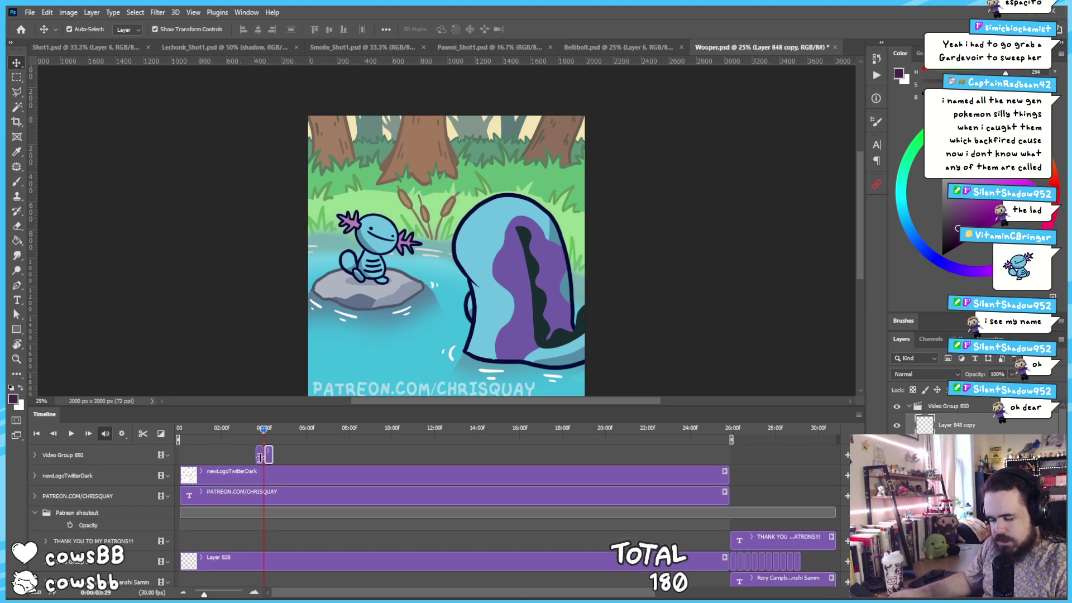
Try duplicating the two short clips in the new video group, and undo the duplication
{"action": "left_click", "coordinate": [261, 458], "text": "ctrl"}
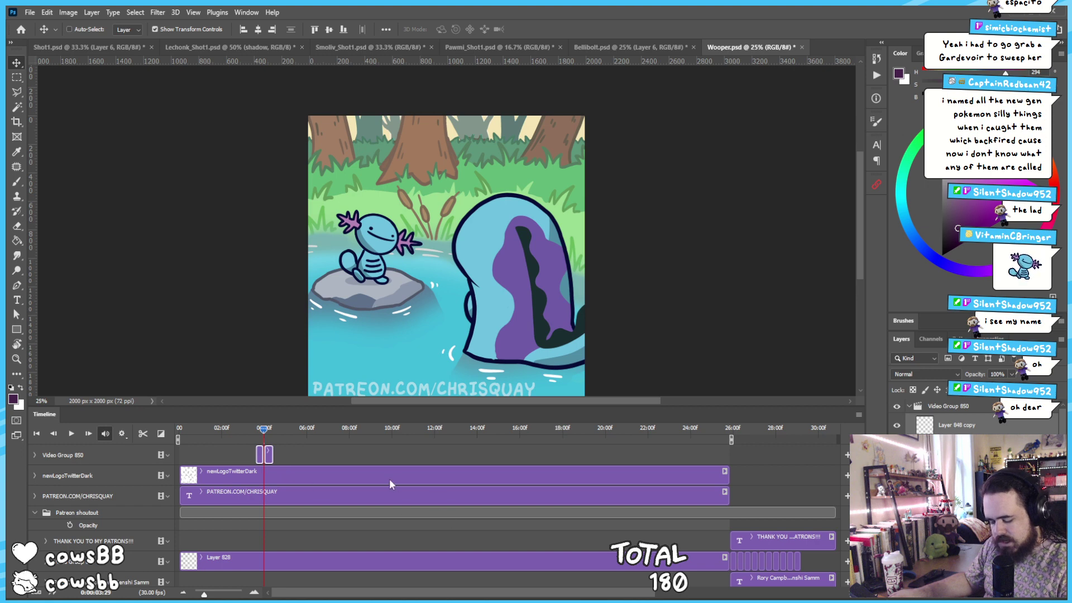
{"action": "key", "text": "ctrl+j"}
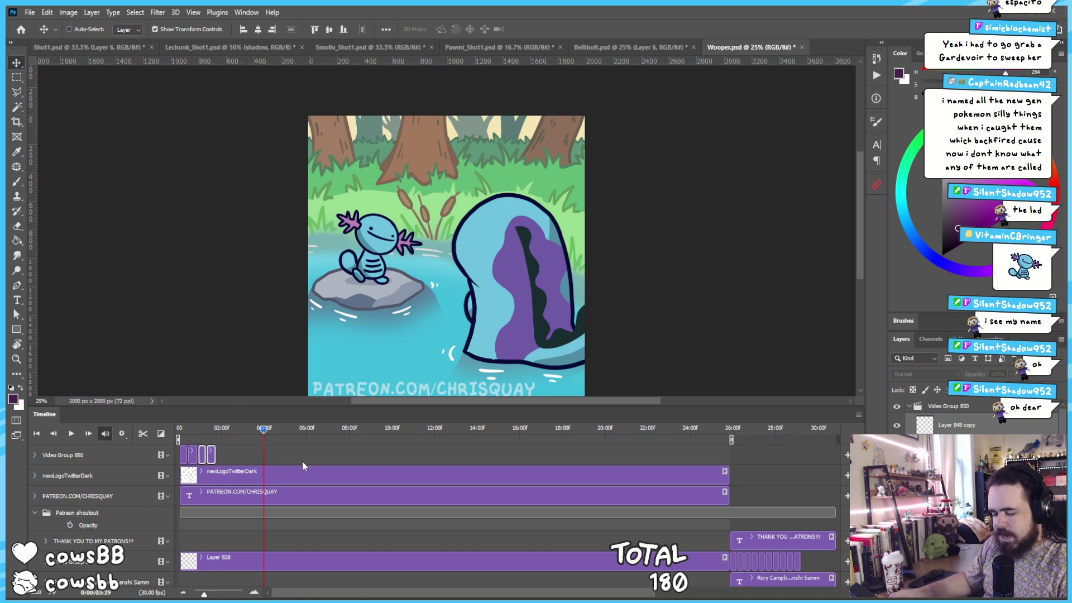
{"action": "key", "text": "ctrl+z"}
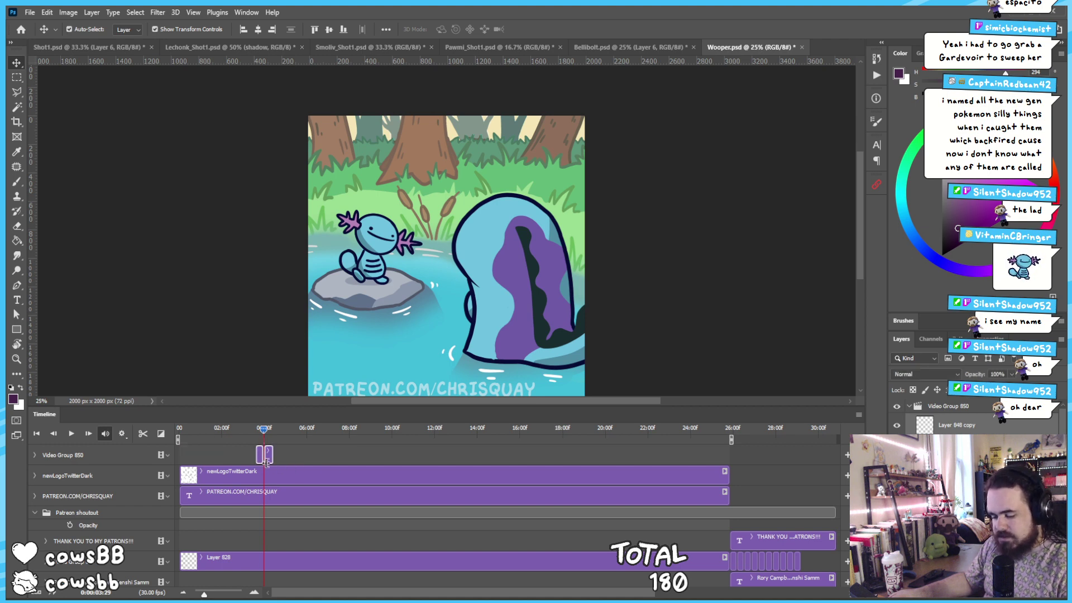
Extend the video group's first clip back to the start of the timeline and split it at 0:00:03:18
{"action": "left_click", "coordinate": [258, 434]}
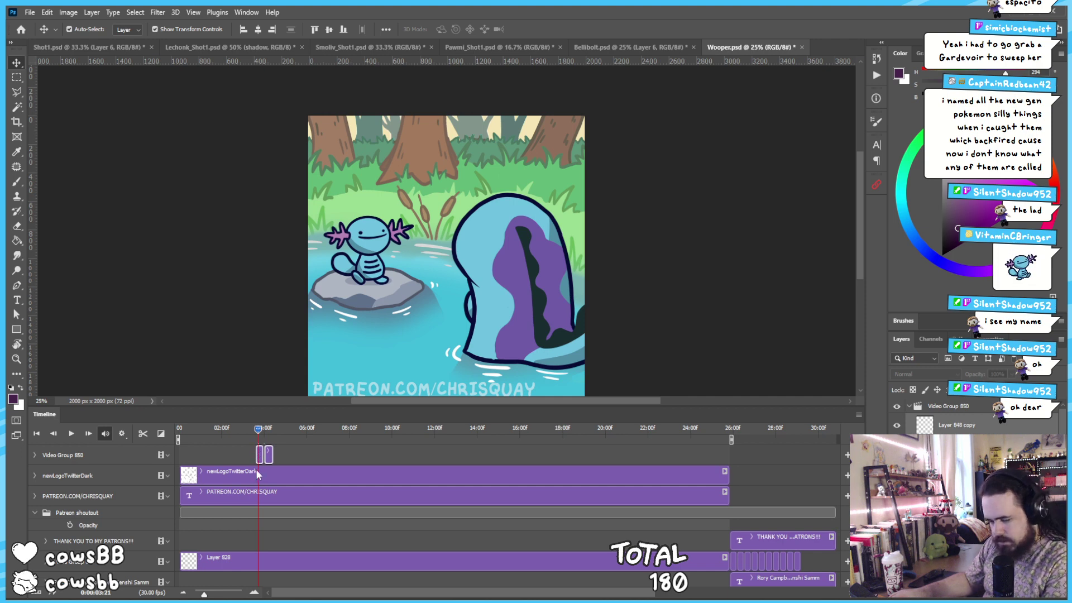
{"action": "key", "text": "Left"}
{"action": "key", "text": "Left"}
{"action": "key", "text": "Left"}
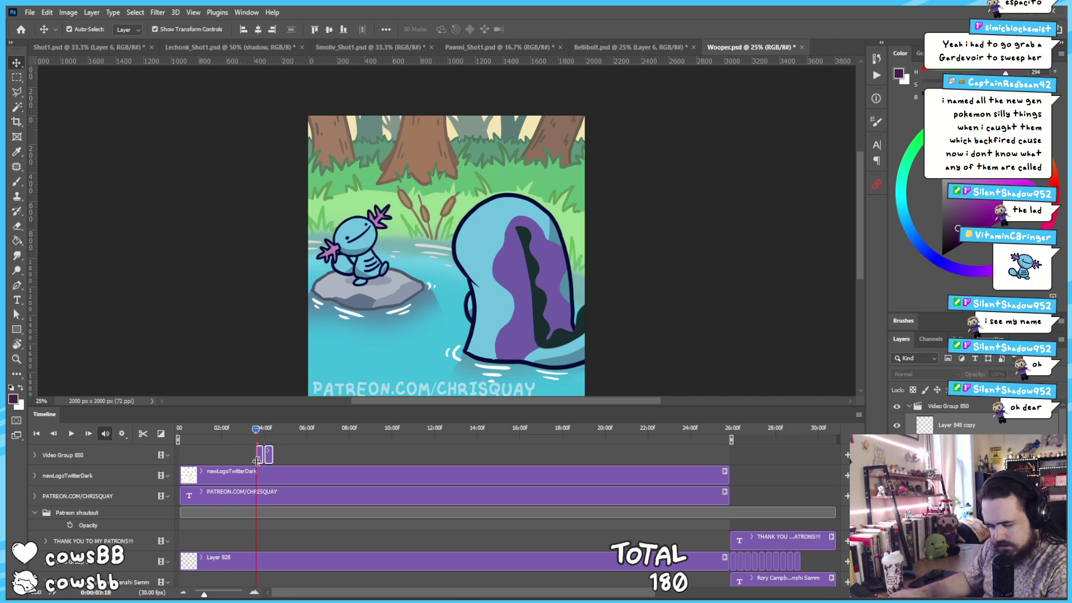
{"action": "left_click_drag", "start_coordinate": [257, 460], "coordinate": [151, 463]}
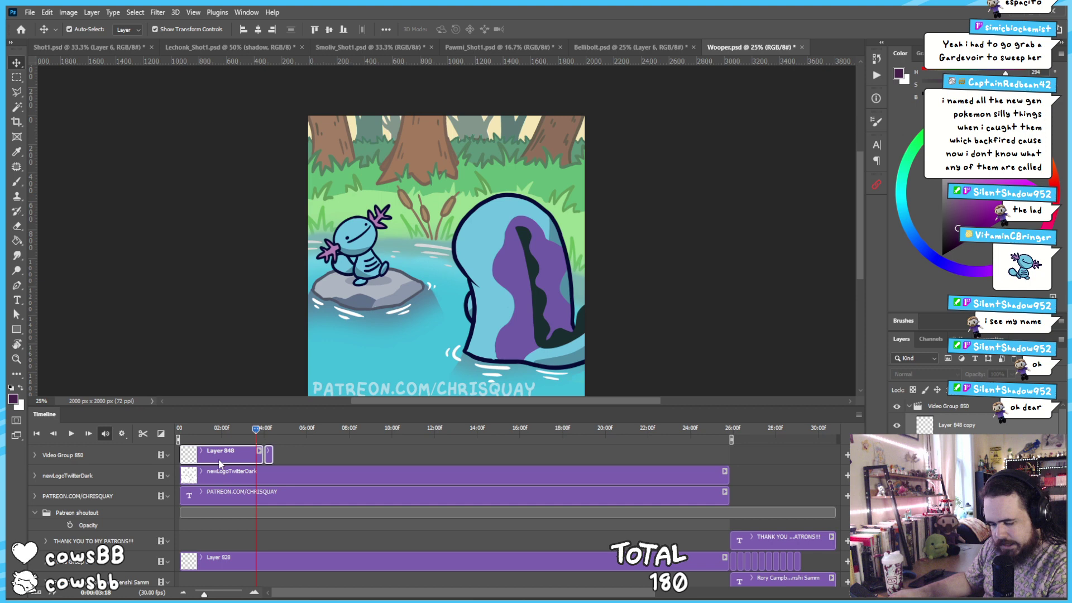
{"action": "left_click", "coordinate": [142, 434]}
Select the two short clips after the long Layer 848 clip and duplicate them repeatedly until the track reaches about 11 seconds
{"action": "left_click", "coordinate": [234, 435]}
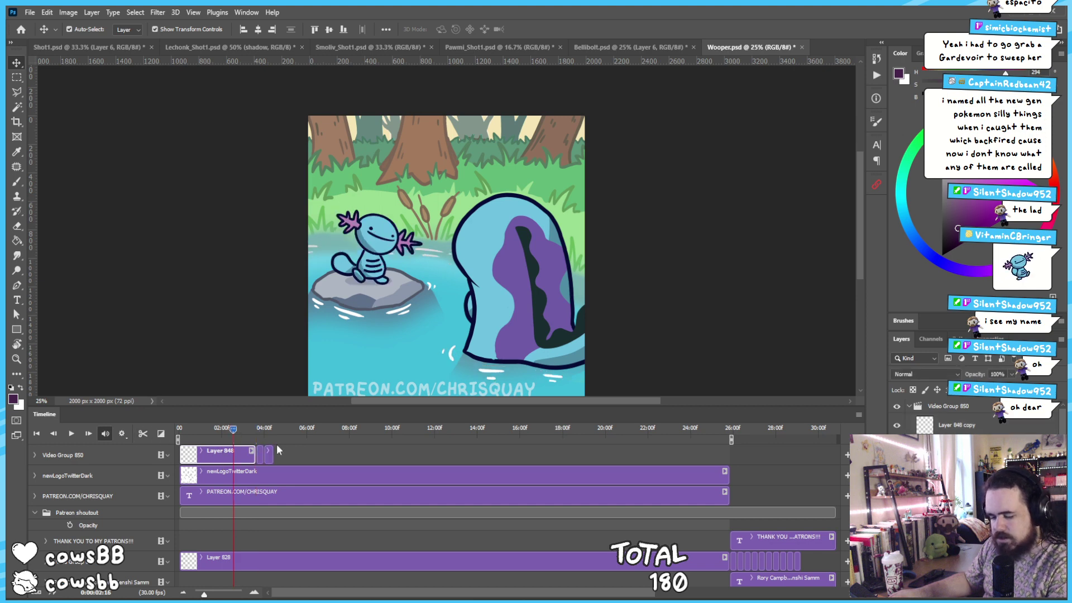
{"action": "left_click", "coordinate": [231, 458]}
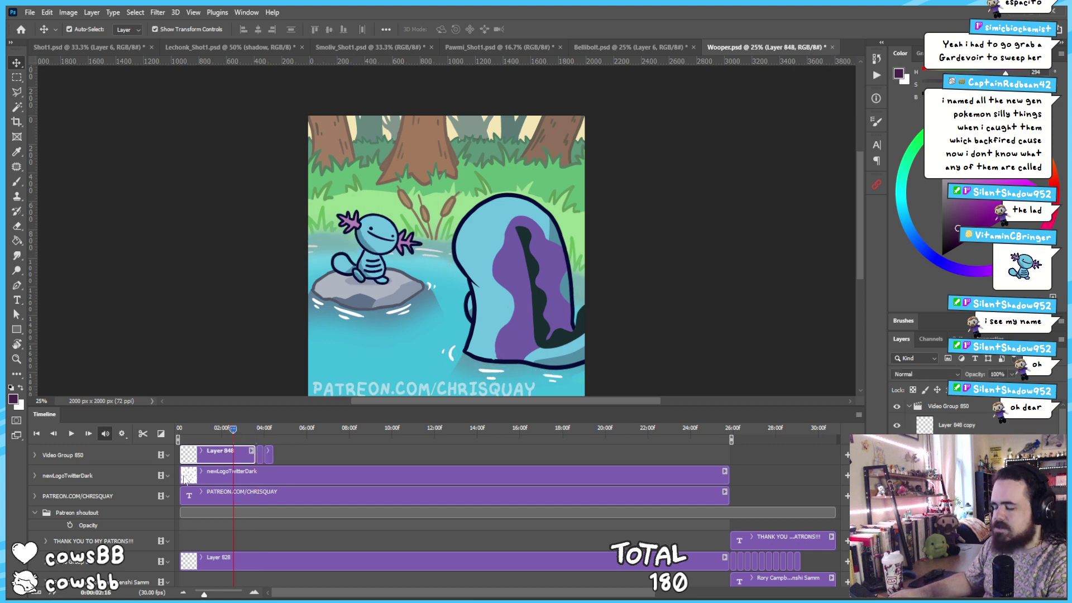
{"action": "left_click", "coordinate": [258, 429]}
{"action": "left_click", "coordinate": [260, 455]}
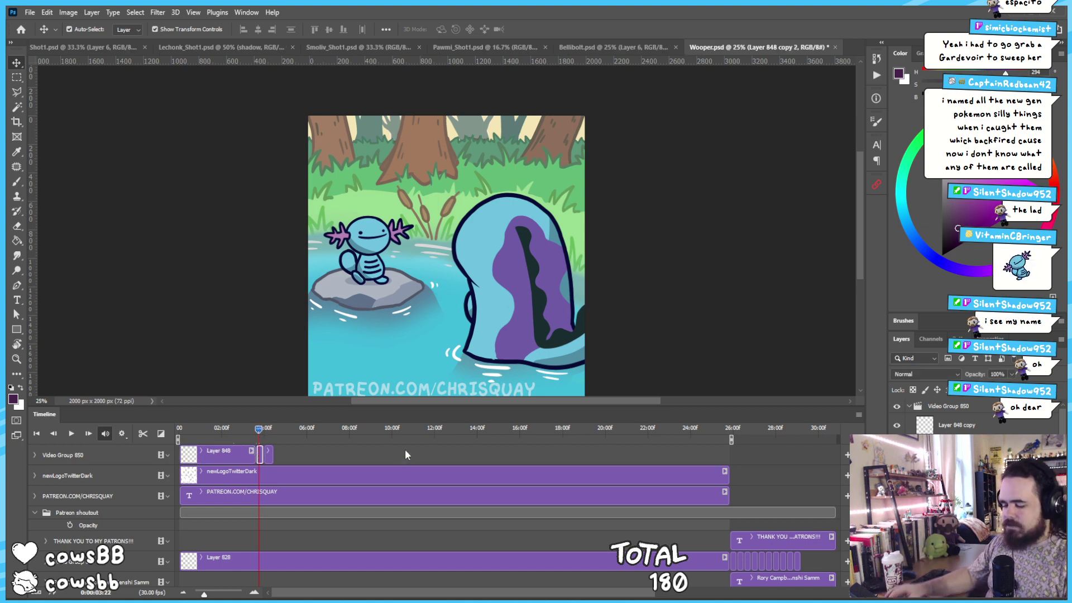
{"action": "left_click", "coordinate": [266, 457], "text": "shift"}
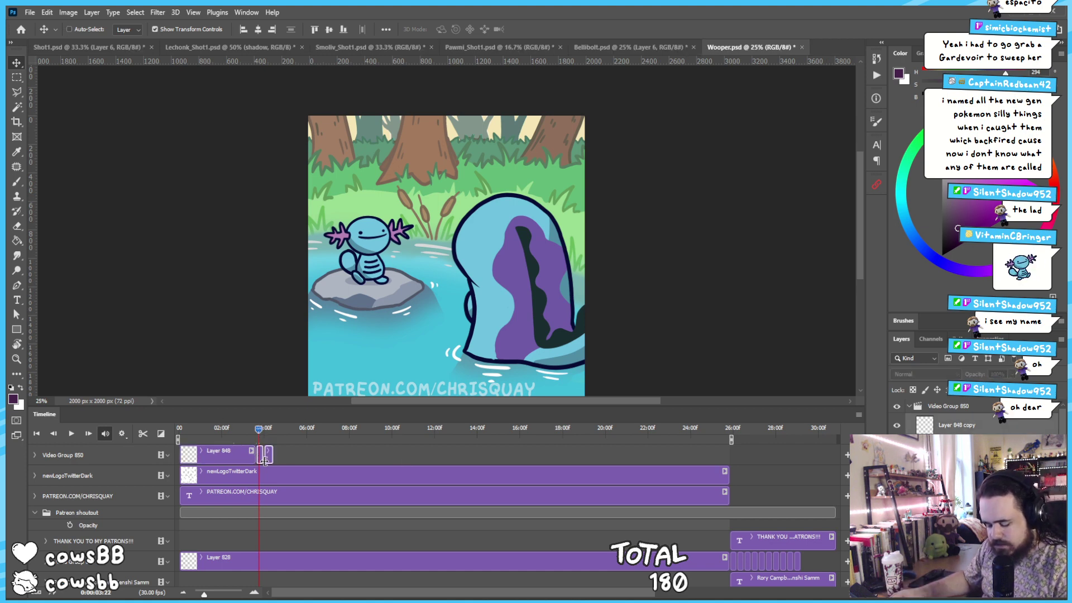
{"action": "key", "text": "ctrl+j"}
{"action": "key", "text": "ctrl+j"}
{"action": "key", "text": "ctrl+j"}
{"action": "key", "text": "ctrl+j"}
{"action": "key", "text": "ctrl+j"}
{"action": "key", "text": "ctrl+j"}
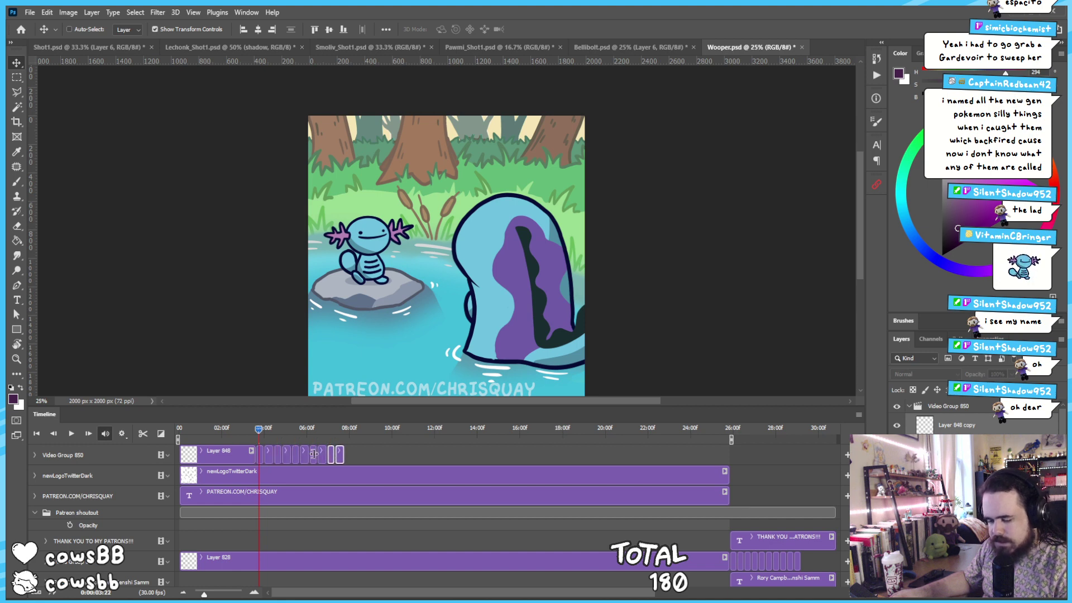
{"action": "key", "text": "ctrl+j"}
{"action": "key", "text": "ctrl+j"}
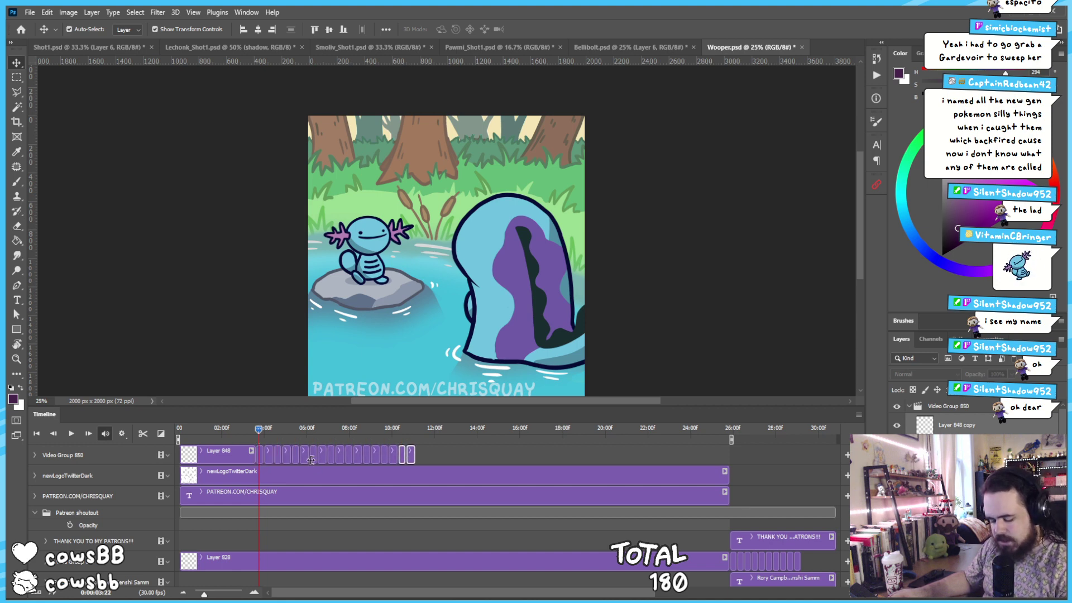
Delete the demonstration video group containing the long Layer 848 clip and its duplicated short clips
{"action": "left_click", "coordinate": [967, 416]}
{"action": "key", "text": "Delete"}
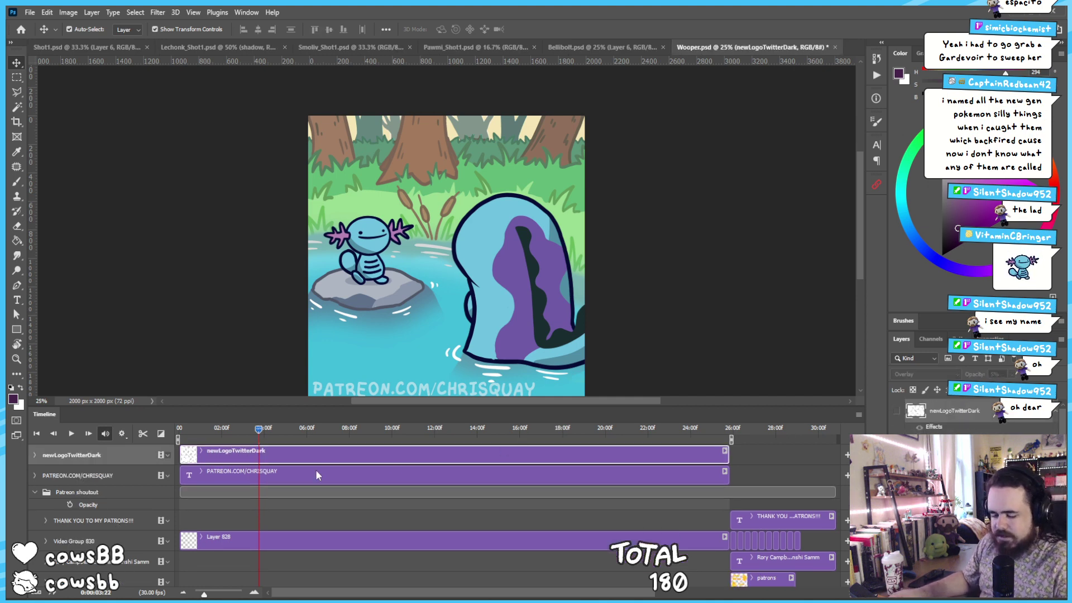
Inspect the breakdance line clip and the dance sketch tracks, and move the playhead to about 6 seconds
{"action": "scroll", "coordinate": [307, 458], "scroll_direction": "down", "scroll_amount": 10}
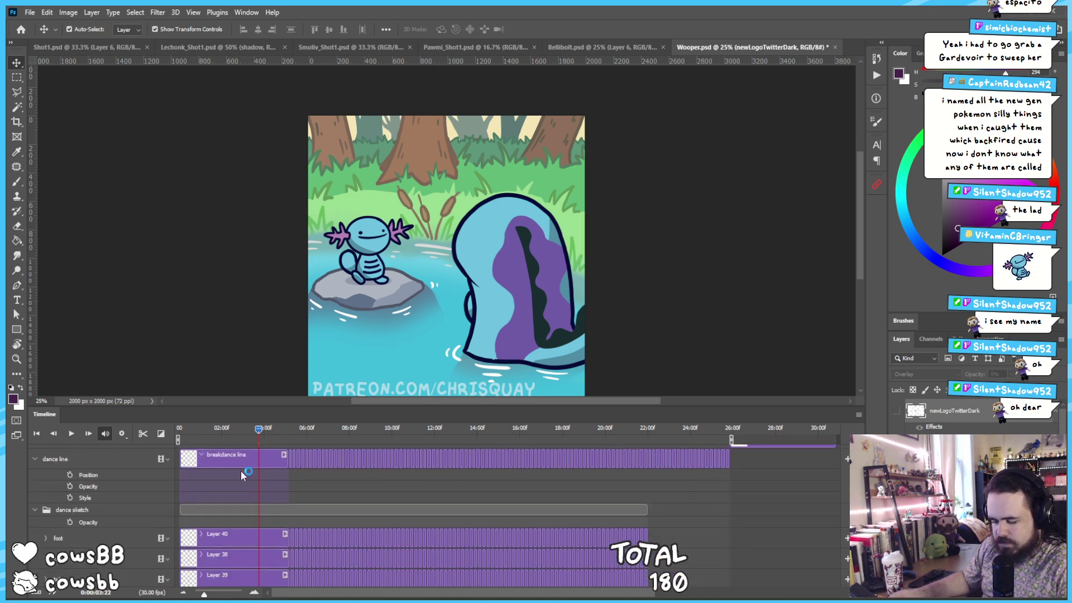
{"action": "left_click", "coordinate": [238, 460]}
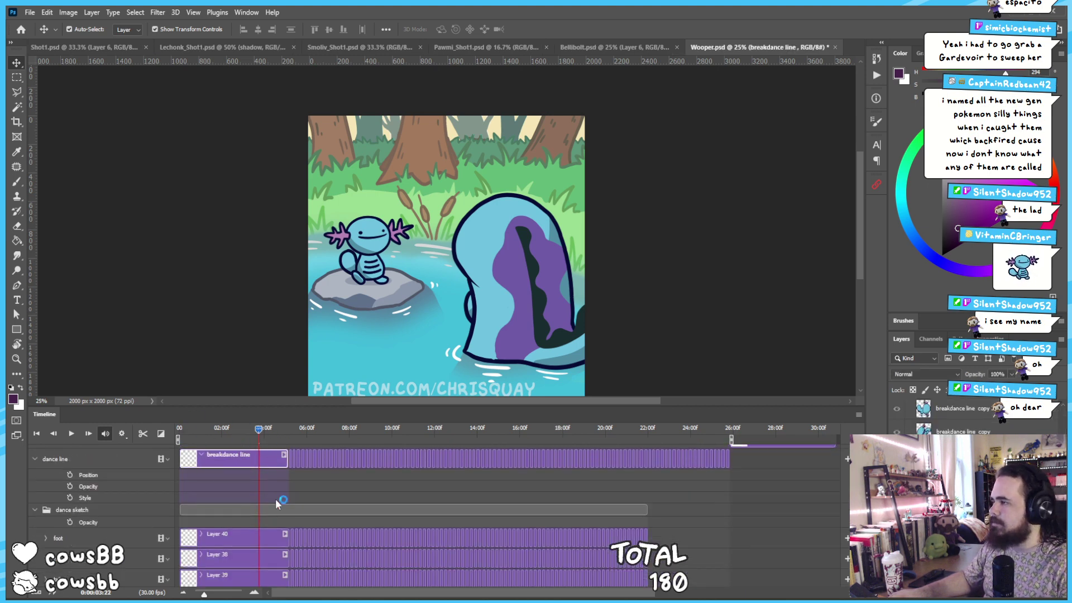
{"action": "scroll", "coordinate": [296, 545], "scroll_direction": "down", "scroll_amount": 4}
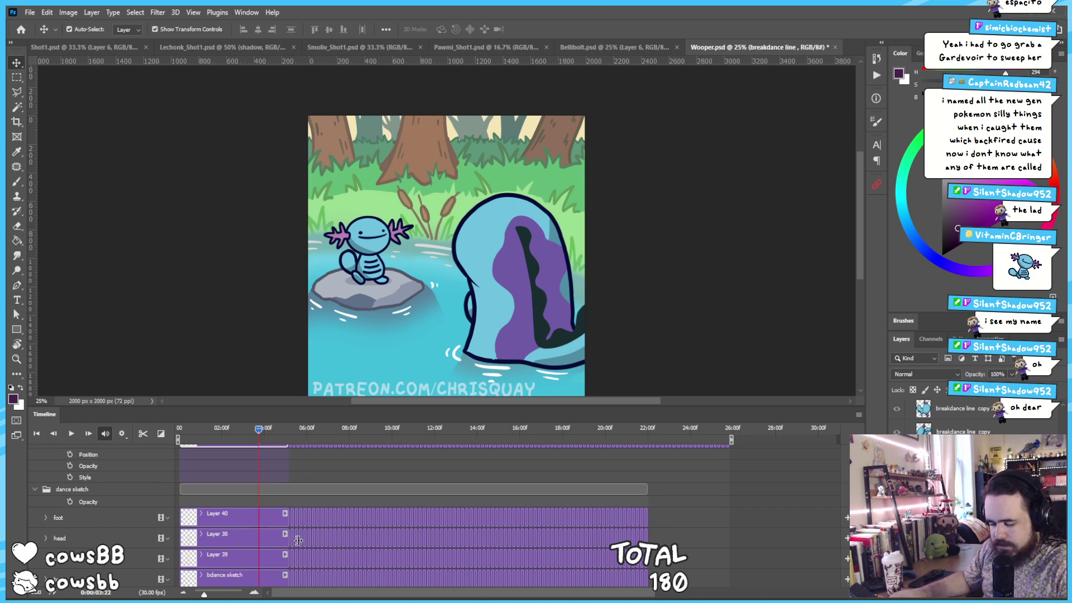
{"action": "left_click", "coordinate": [306, 429]}
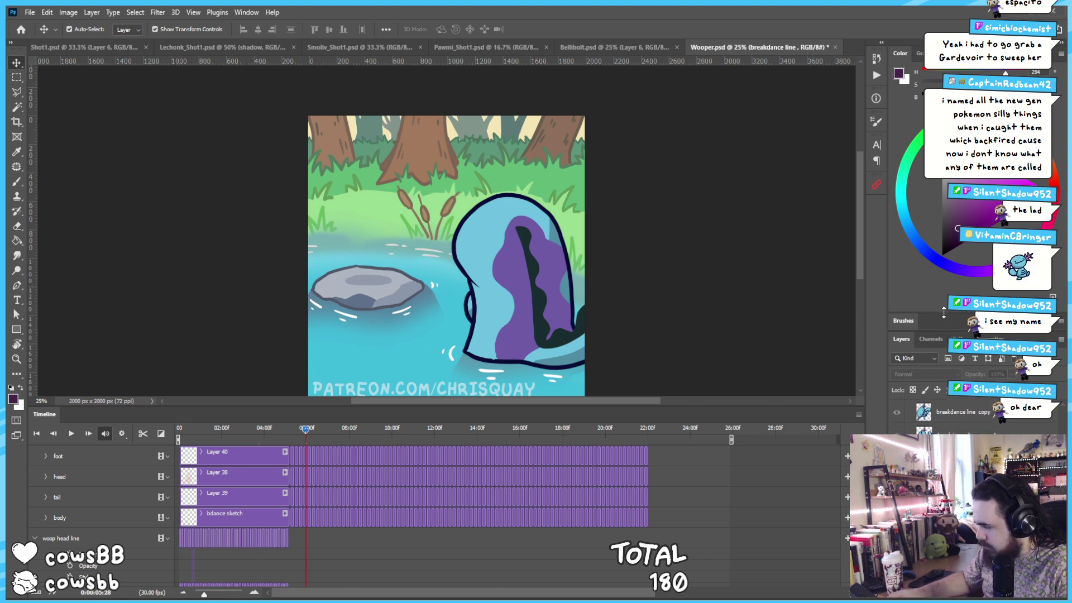
Enlarge the layer list, look through the breakdance line copies, and collapse and select the dance line video group
{"action": "left_click_drag", "start_coordinate": [944, 311], "coordinate": [944, 219]}
{"action": "scroll", "coordinate": [949, 368], "scroll_direction": "down", "scroll_amount": 10}
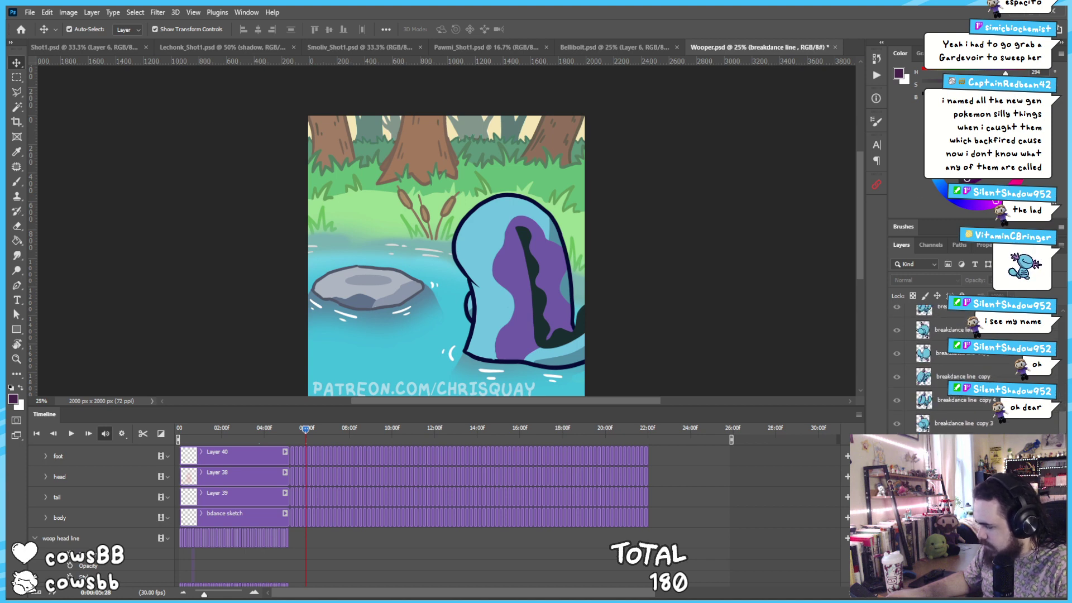
{"action": "scroll", "coordinate": [949, 368], "scroll_direction": "down", "scroll_amount": 12}
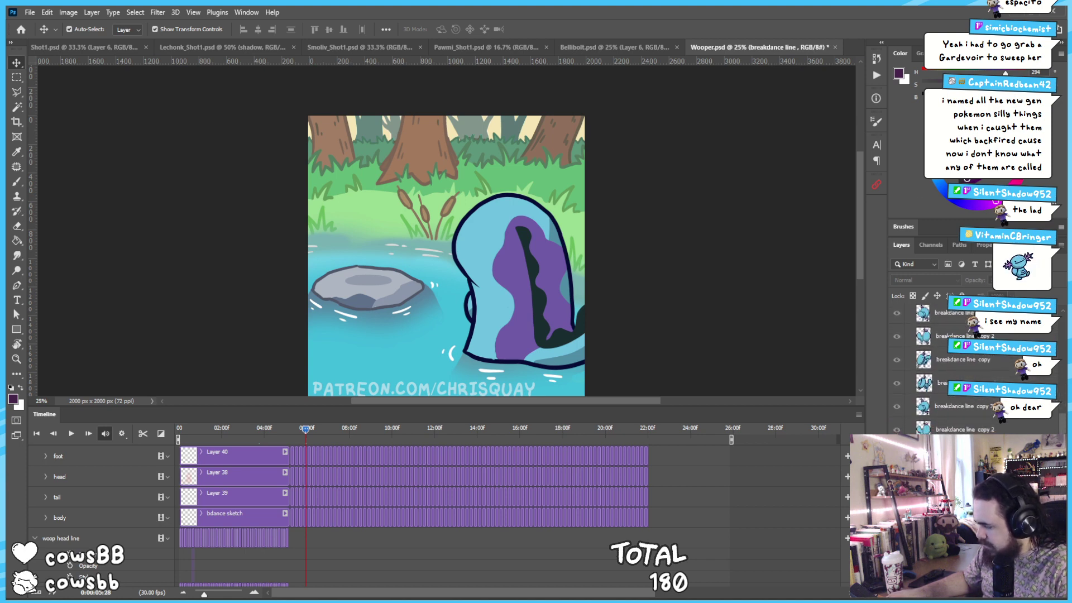
{"action": "scroll", "coordinate": [949, 369], "scroll_direction": "up", "scroll_amount": 12}
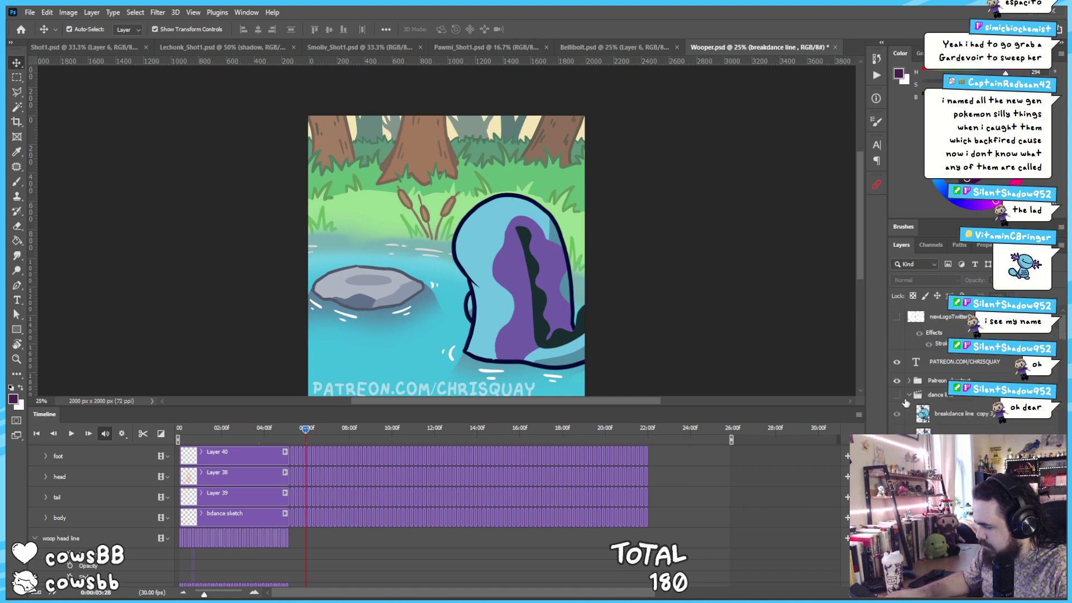
{"action": "left_click", "coordinate": [907, 395]}
{"action": "left_click", "coordinate": [909, 395]}
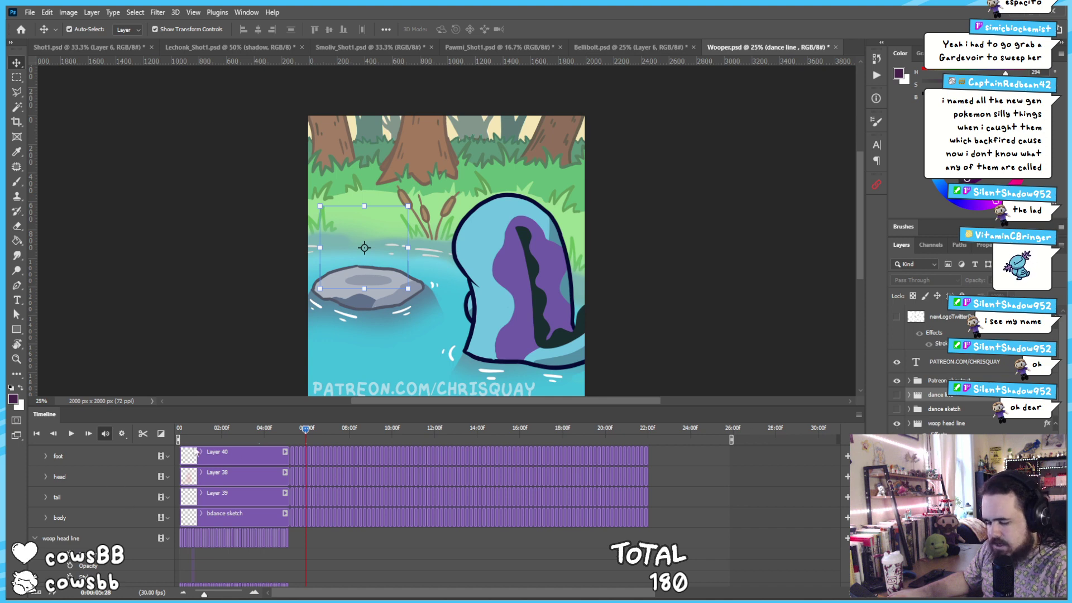
Return the timeline view to its start and move the playhead to about 0:00:02:13
{"action": "key", "text": "space"}
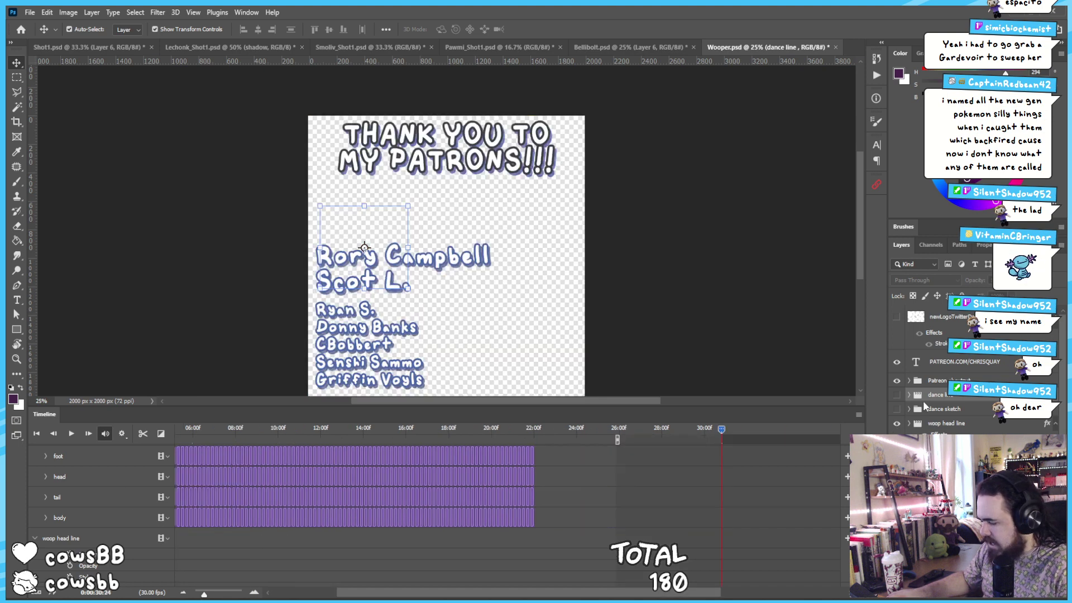
{"action": "left_click_drag", "start_coordinate": [897, 423], "coordinate": [893, 423]}
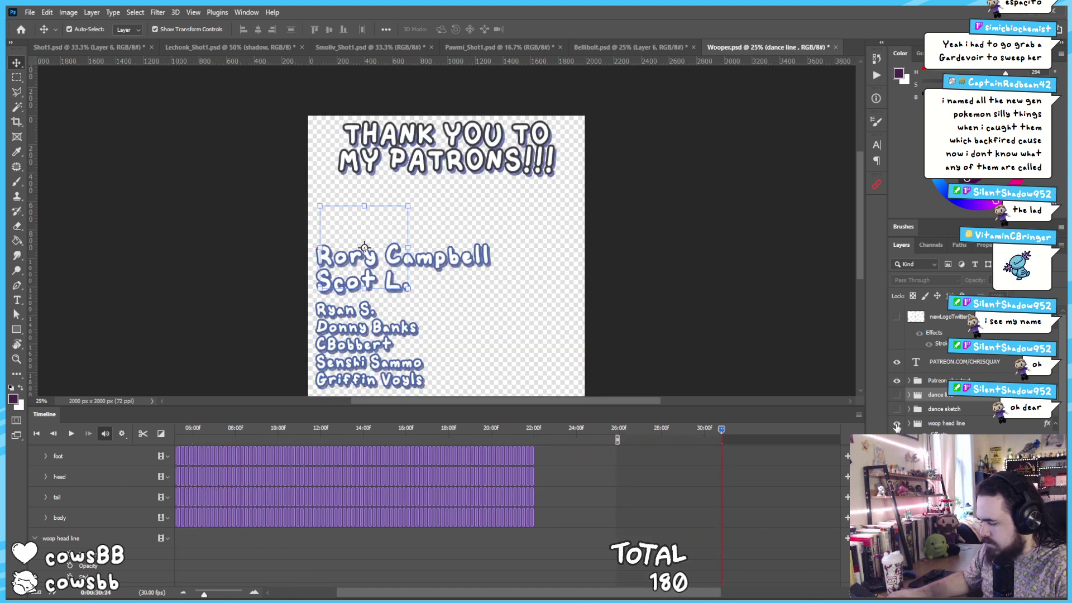
{"action": "left_click", "coordinate": [211, 428]}
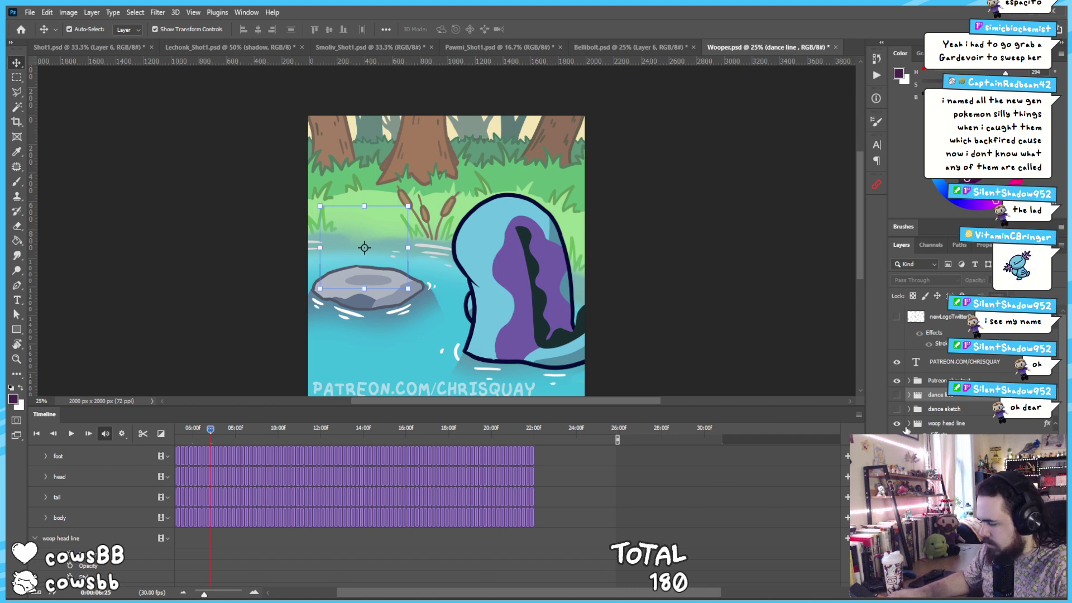
{"action": "left_click_drag", "start_coordinate": [376, 593], "coordinate": [310, 593]}
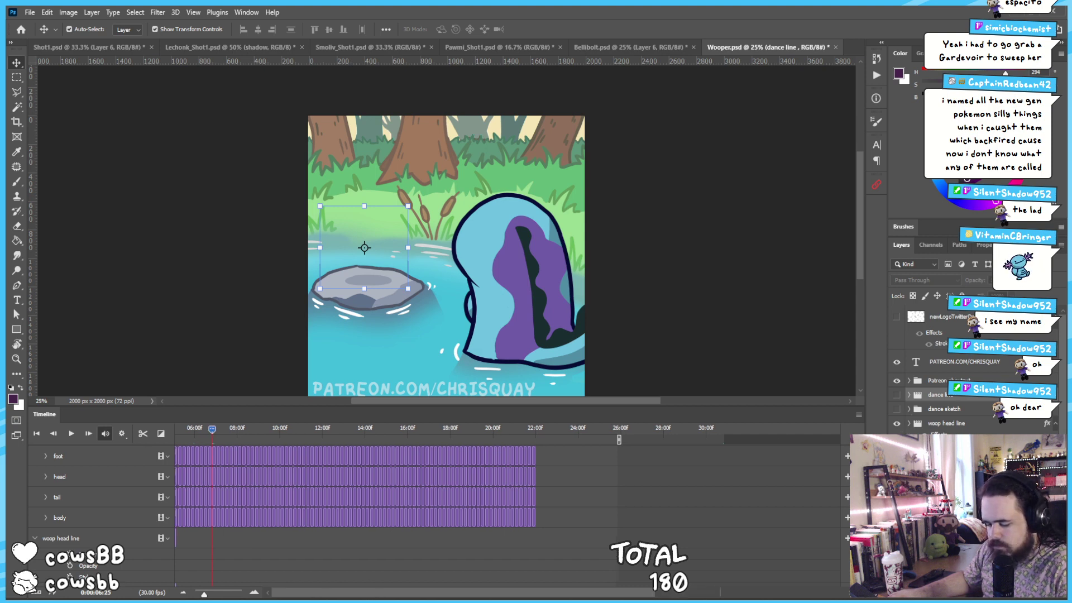
{"action": "left_click", "coordinate": [230, 432]}
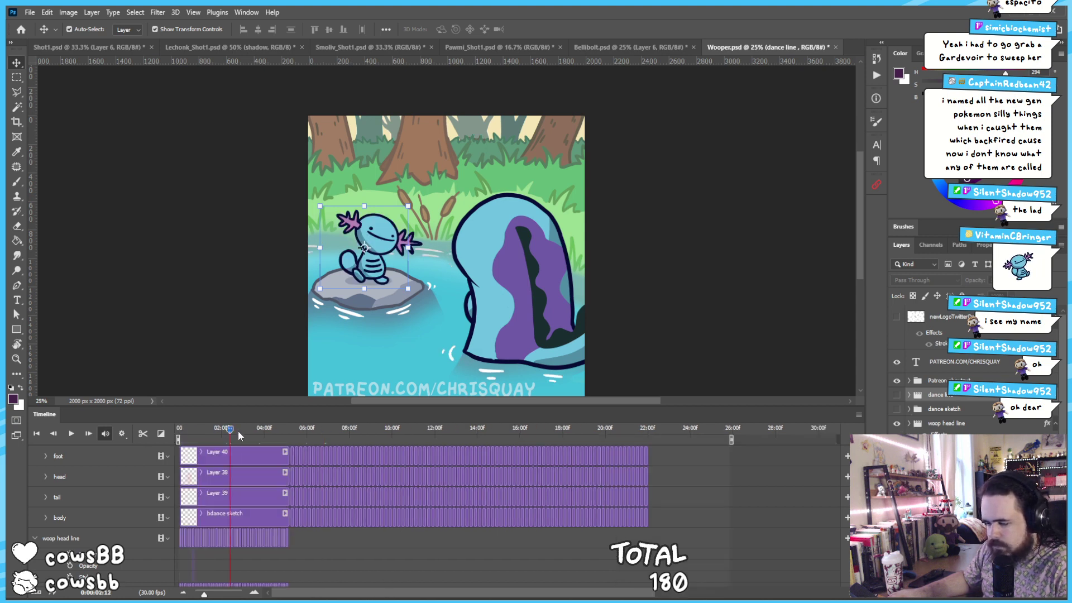
Toggle the woop head line group's visibility to compare Wooper's head with and without its outline and face, leaving it shown
{"action": "left_click", "coordinate": [896, 425]}
{"action": "left_click", "coordinate": [896, 425]}
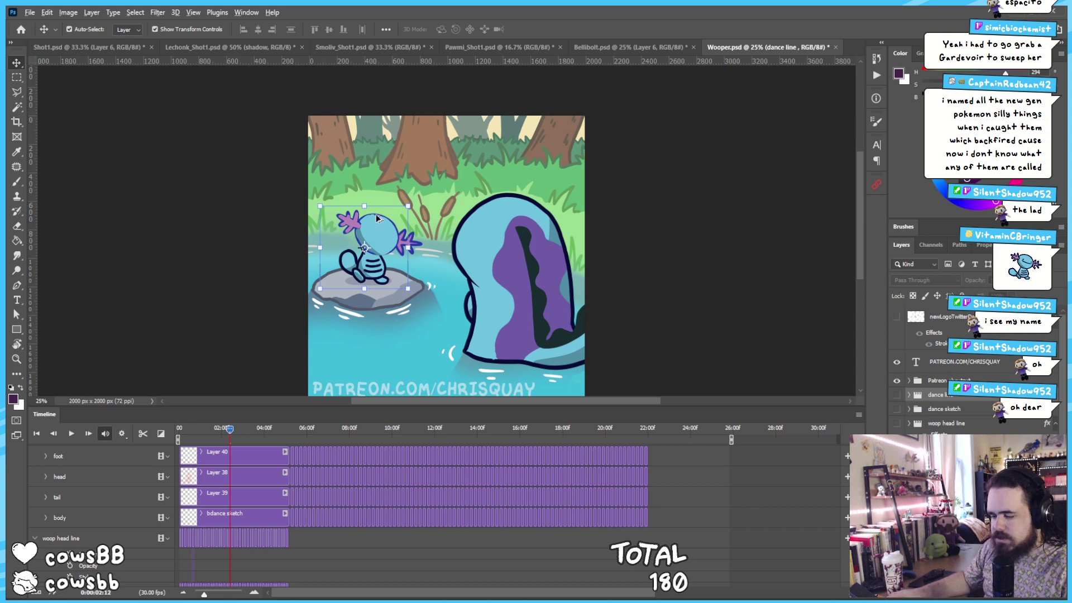
{"action": "scroll", "coordinate": [376, 213], "scroll_direction": "up", "scroll_amount": 3}
{"action": "scroll", "coordinate": [409, 290], "scroll_direction": "down", "scroll_amount": 2}
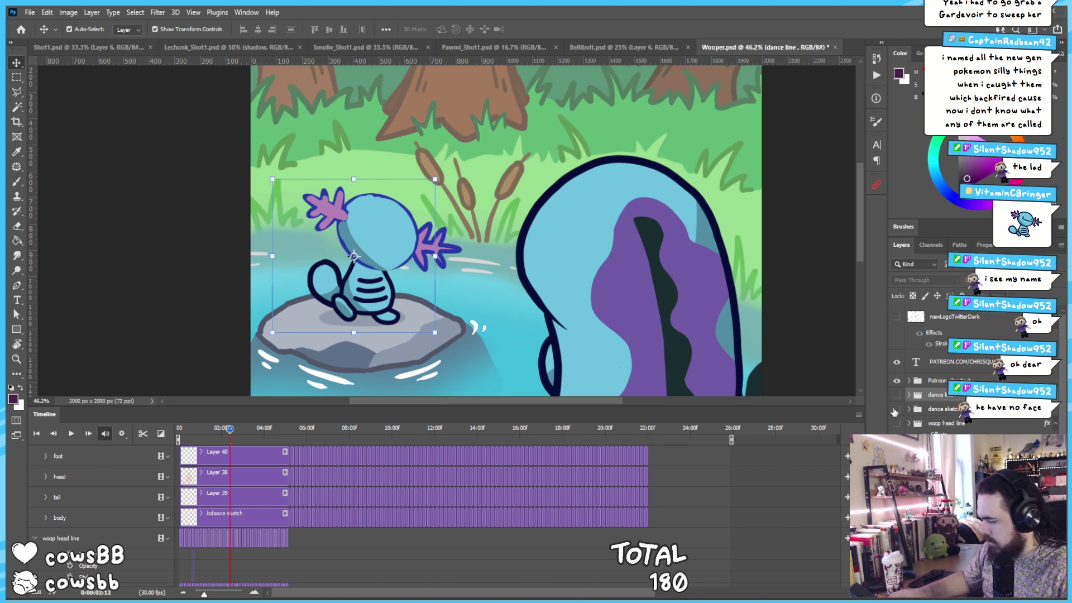
{"action": "left_click", "coordinate": [897, 424]}
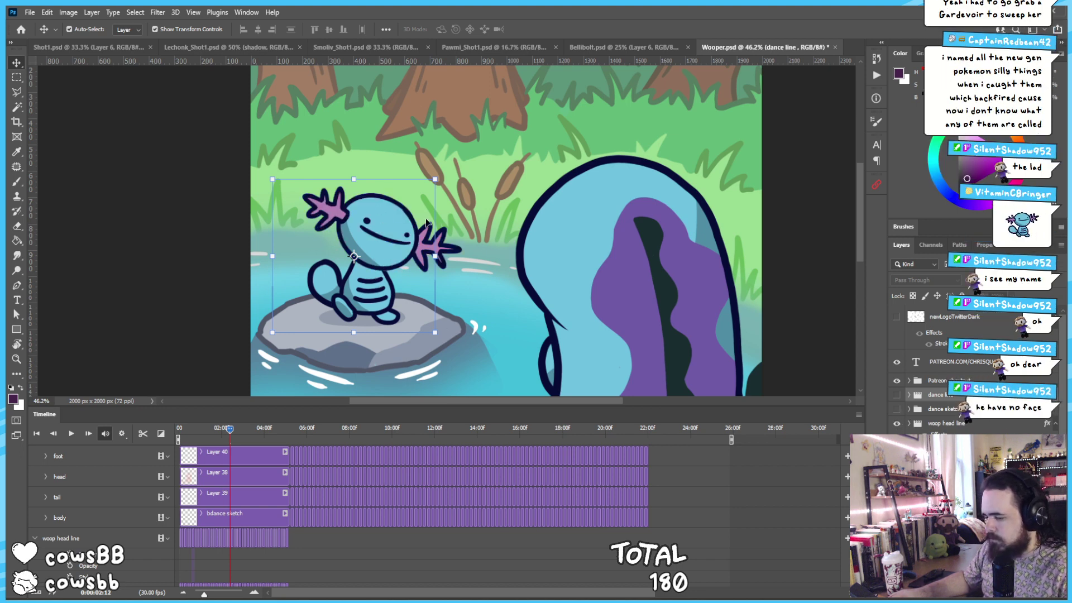
Sample the dark navy outline of Wooper's head as the foreground colour
{"action": "scroll", "coordinate": [407, 258], "scroll_direction": "up", "scroll_amount": 6}
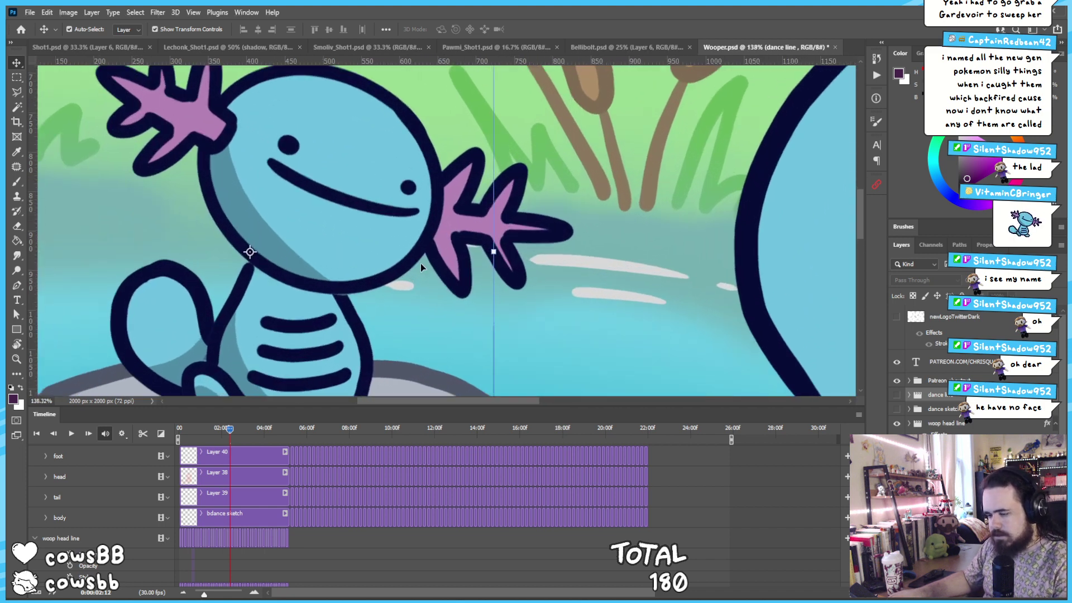
{"action": "key", "text": "i"}
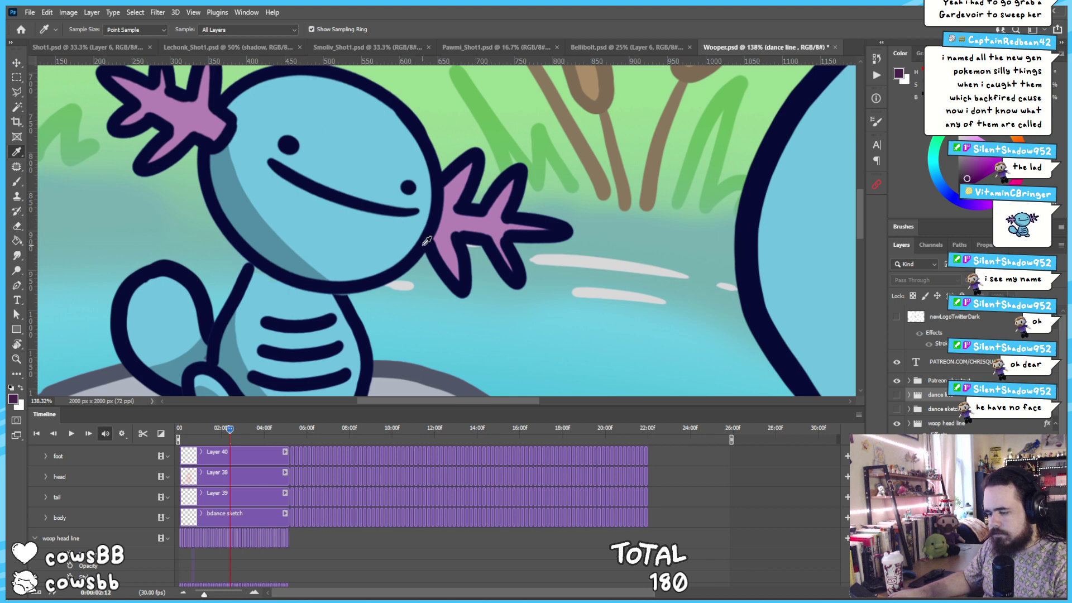
{"action": "left_click", "coordinate": [423, 244]}
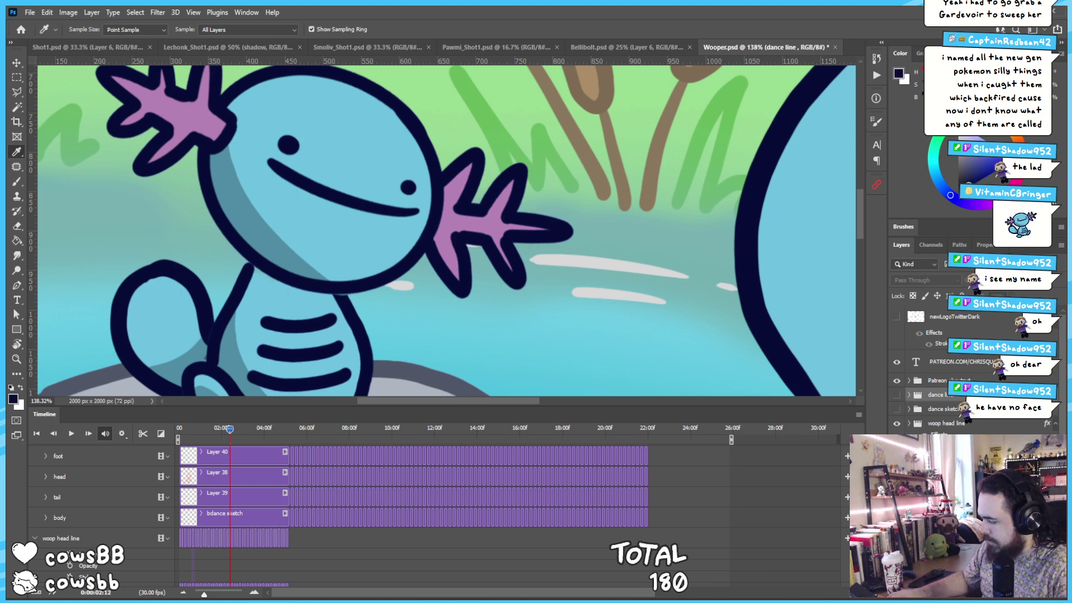
{"action": "scroll", "coordinate": [579, 351], "scroll_direction": "down", "scroll_amount": 10}
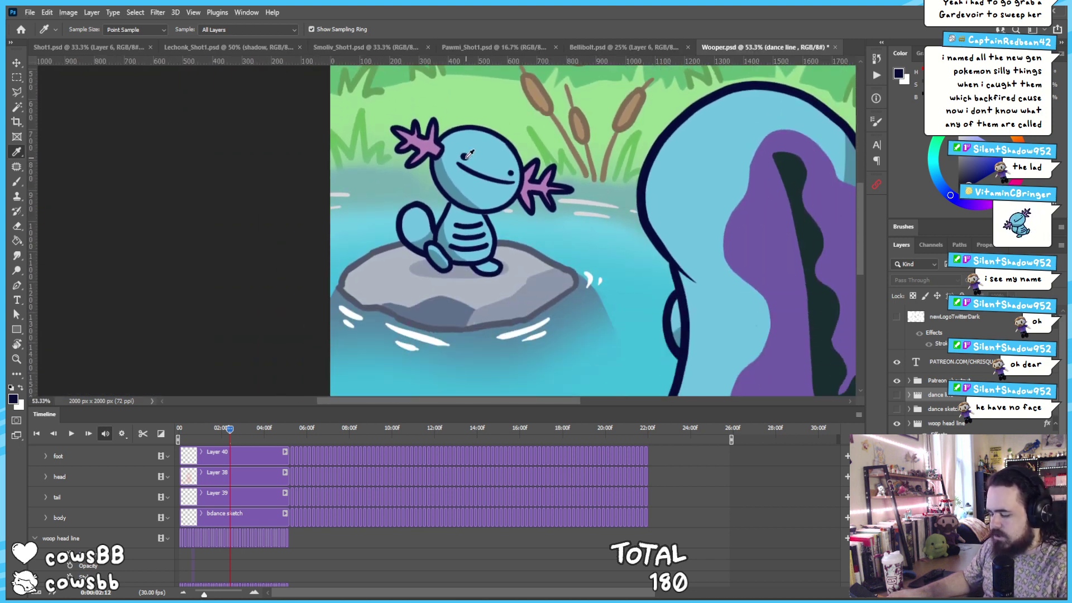
Hide the colour fill of Wooper's head to examine the line art alone, and restore it
{"action": "key", "text": "v"}
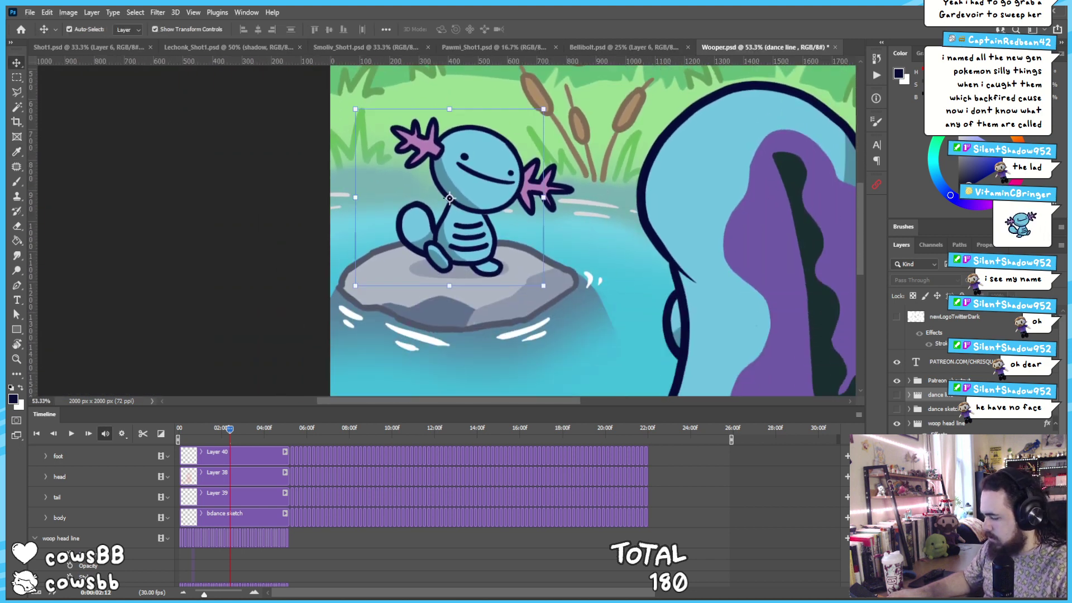
{"action": "left_click", "coordinate": [897, 461]}
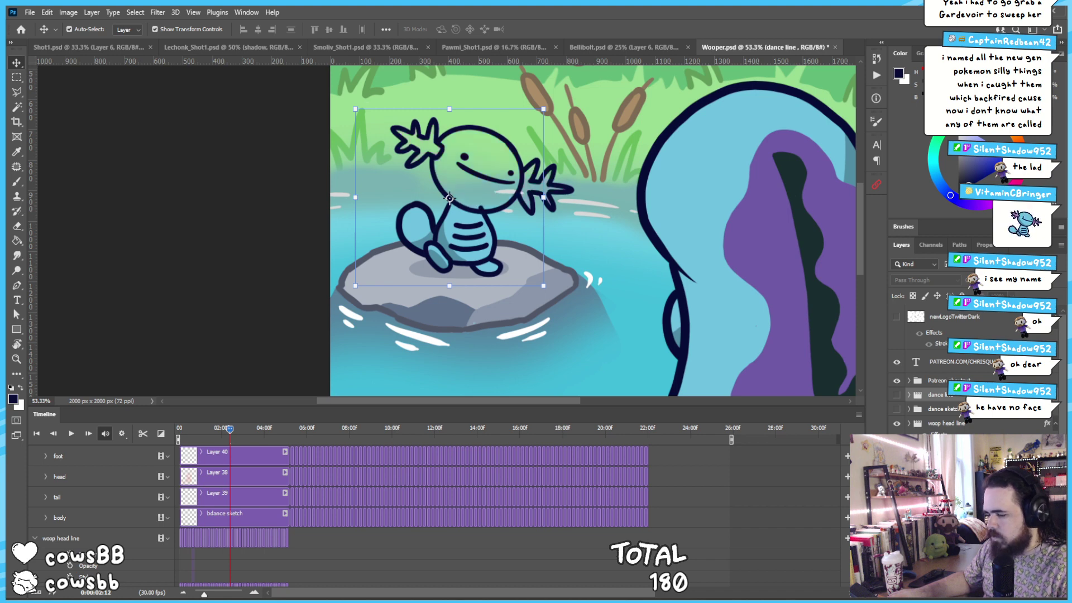
{"action": "key", "text": "ctrl+shift+z"}
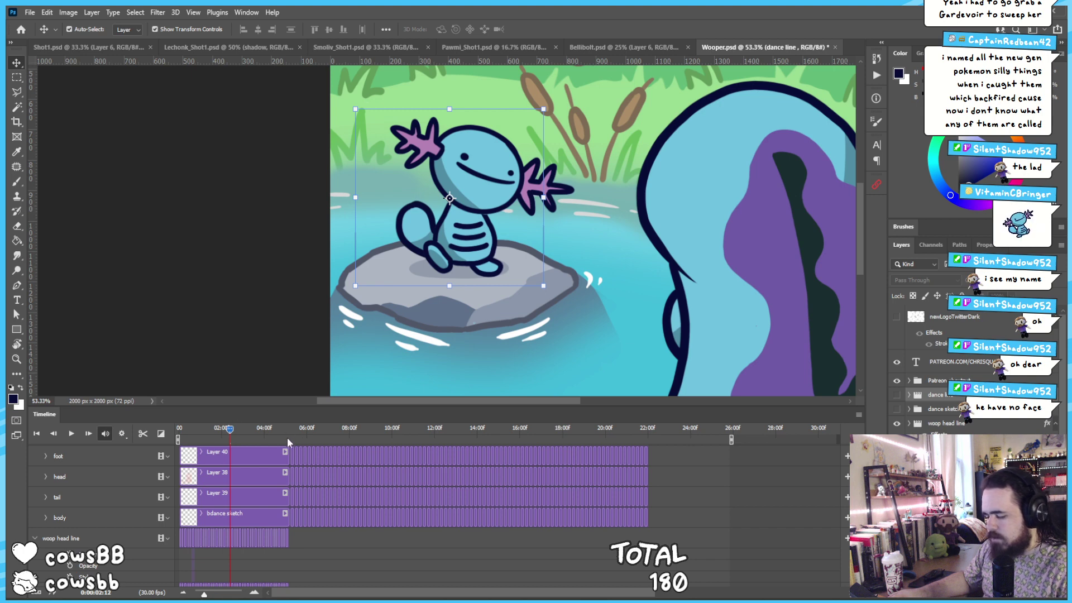
Move the playhead to 0:00:03:10 and toggle the colour effect on Wooper's body outline to compare both versions, leaving it on
{"action": "mouse_move", "coordinate": [239, 438]}
{"action": "left_mouse_down"}
{"action": "mouse_move", "coordinate": [208, 442]}
{"action": "mouse_move", "coordinate": [314, 429]}
{"action": "mouse_move", "coordinate": [250, 428]}
{"action": "left_mouse_up"}
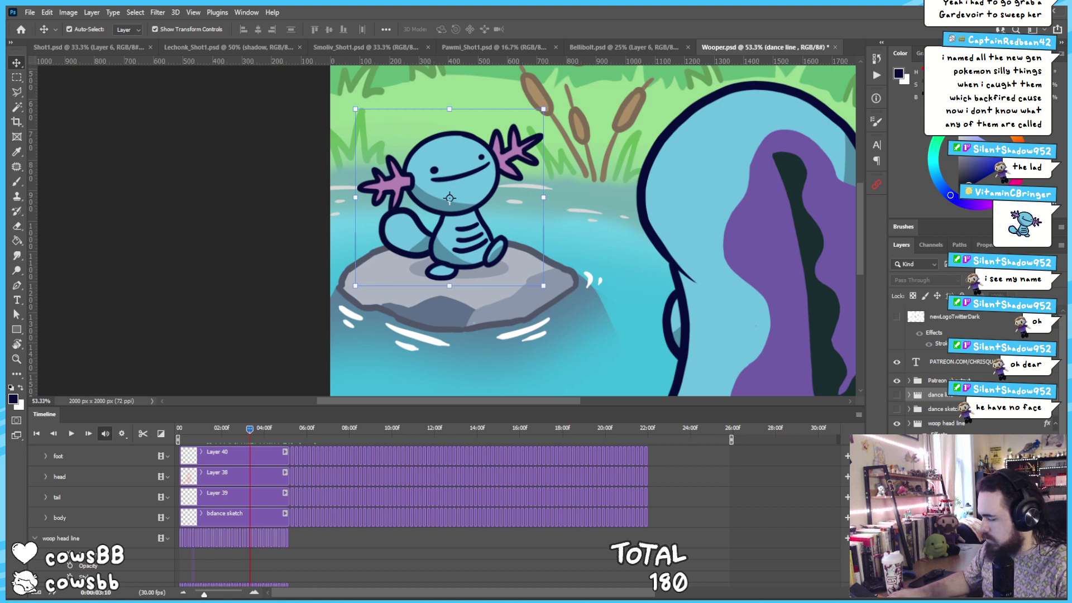
{"action": "left_click", "coordinate": [920, 479]}
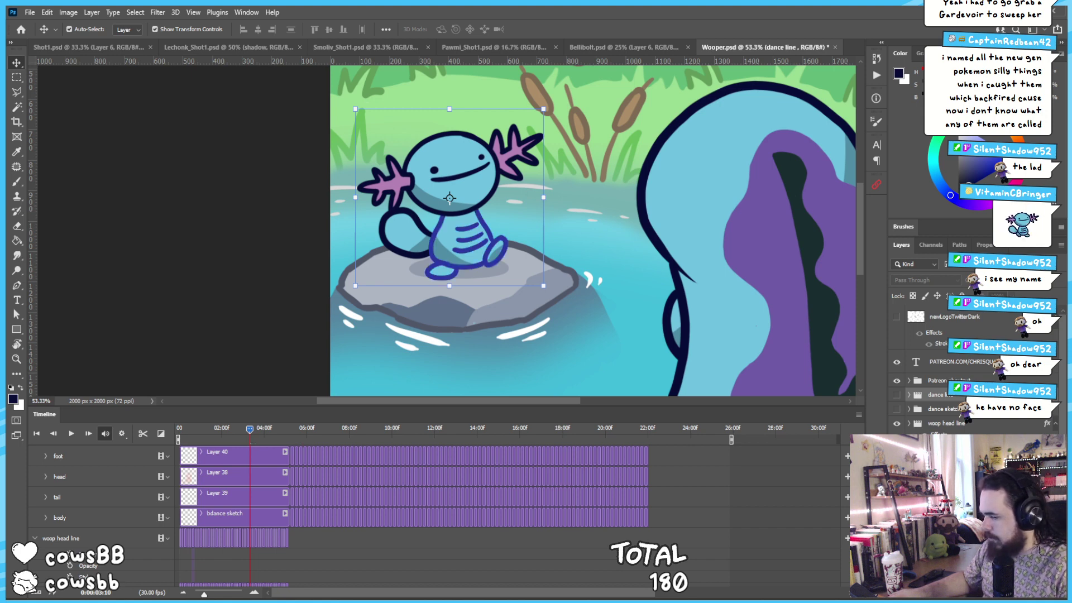
{"action": "left_click", "coordinate": [920, 479]}
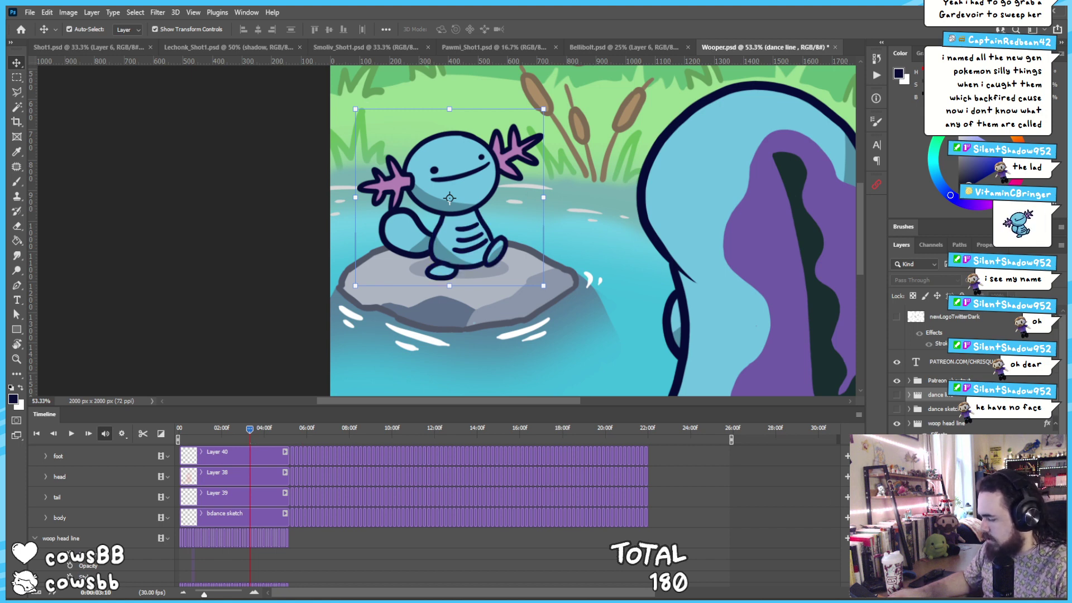
{"action": "key", "text": "ctrl+shift+z"}
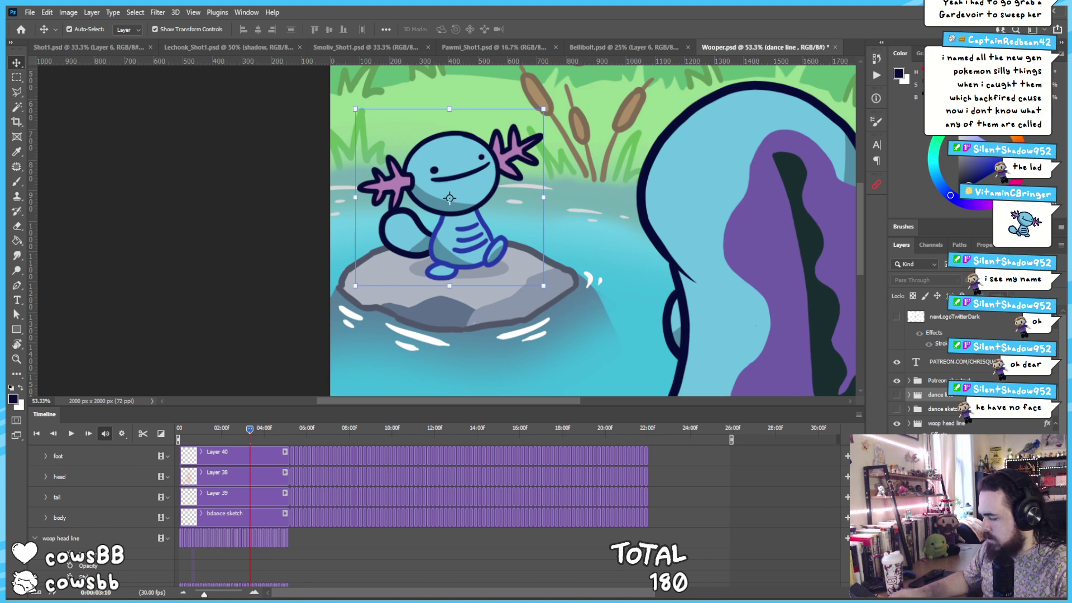
{"action": "key", "text": "ctrl+z"}
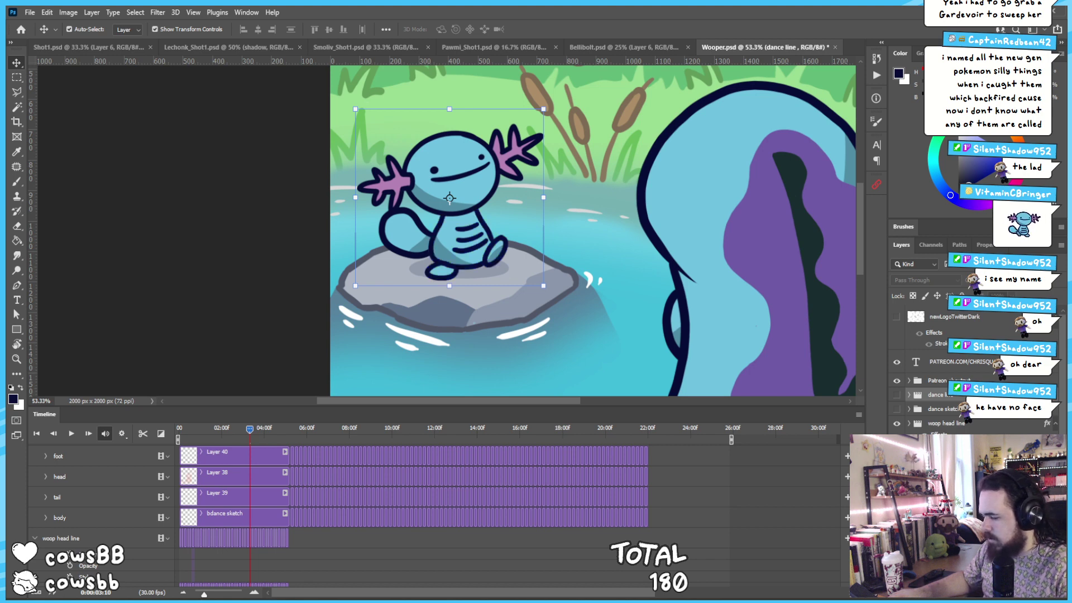
{"action": "key", "text": "ctrl+z"}
{"action": "key", "text": "ctrl+shift+z"}
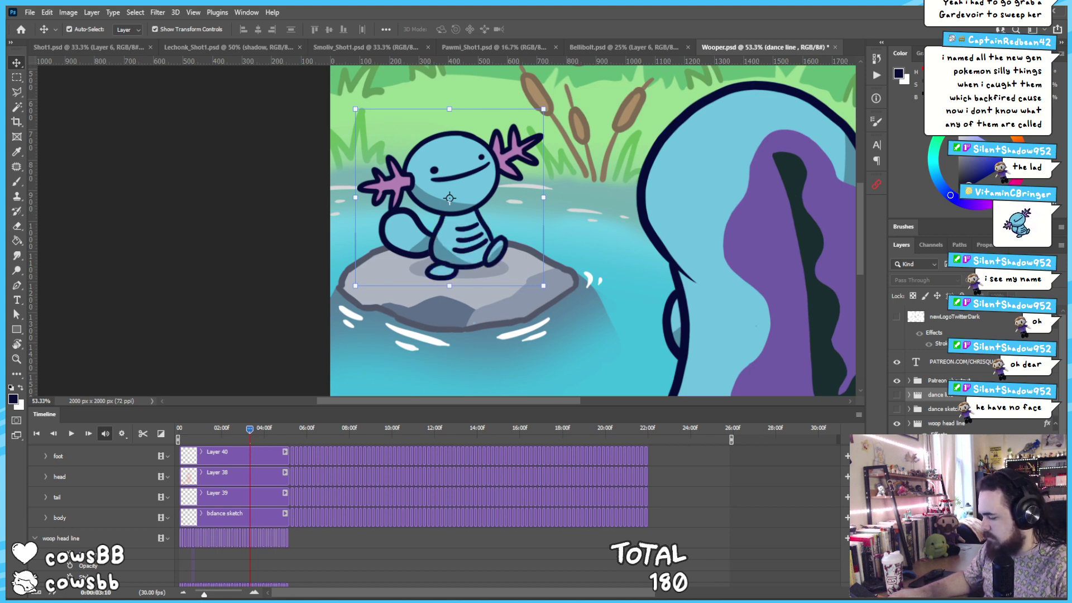
{"action": "key", "text": "ctrl+z"}
{"action": "key", "text": "ctrl+shift+z"}
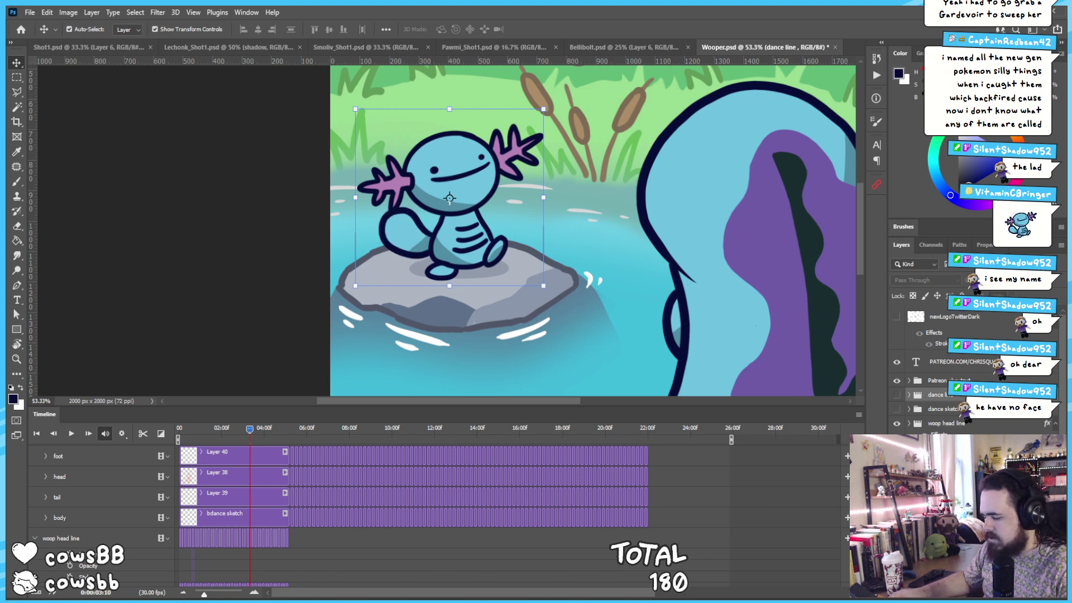
Toggle a lower layer's visibility off and on, fit the whole canvas in view and select the BACKGROUND group
{"action": "scroll", "coordinate": [949, 363], "scroll_direction": "down", "scroll_amount": 1}
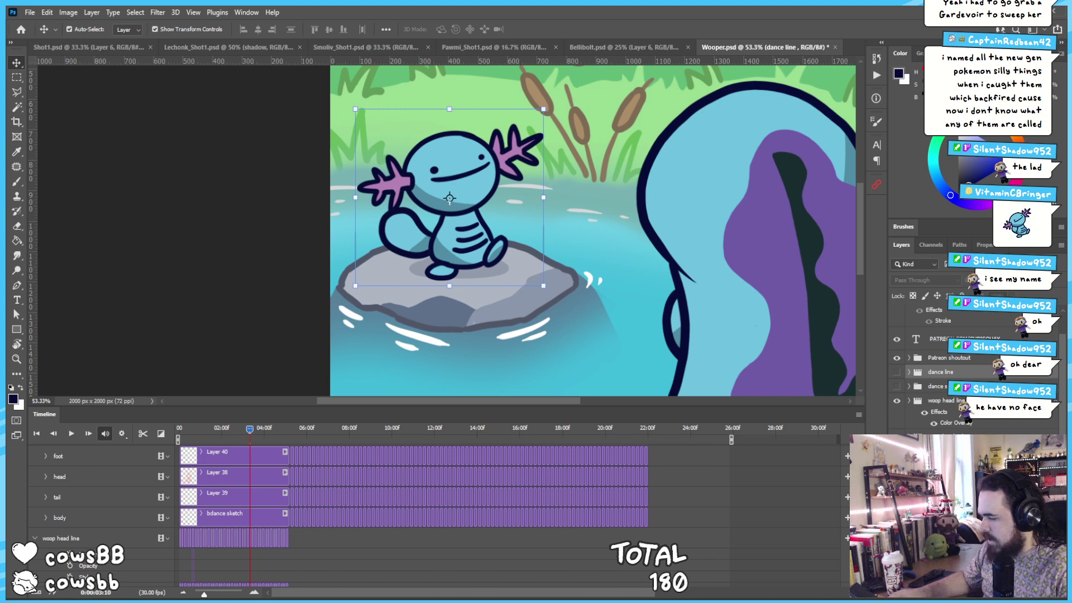
{"action": "left_click", "coordinate": [897, 480]}
{"action": "left_click", "coordinate": [896, 480]}
{"action": "scroll", "coordinate": [705, 306], "scroll_direction": "down", "scroll_amount": 3}
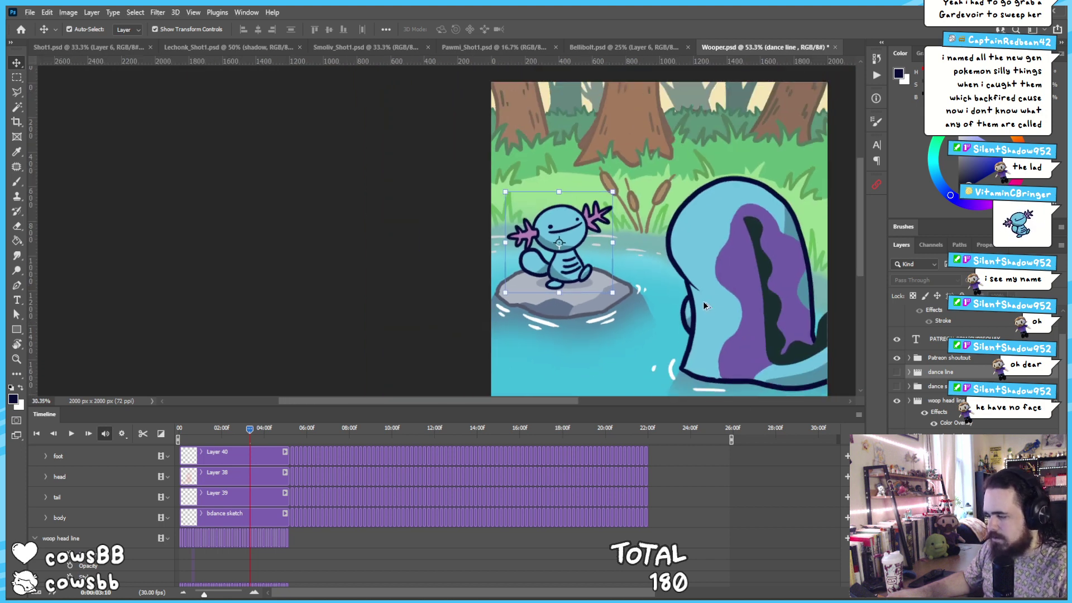
{"action": "key", "text": "ctrl+0"}
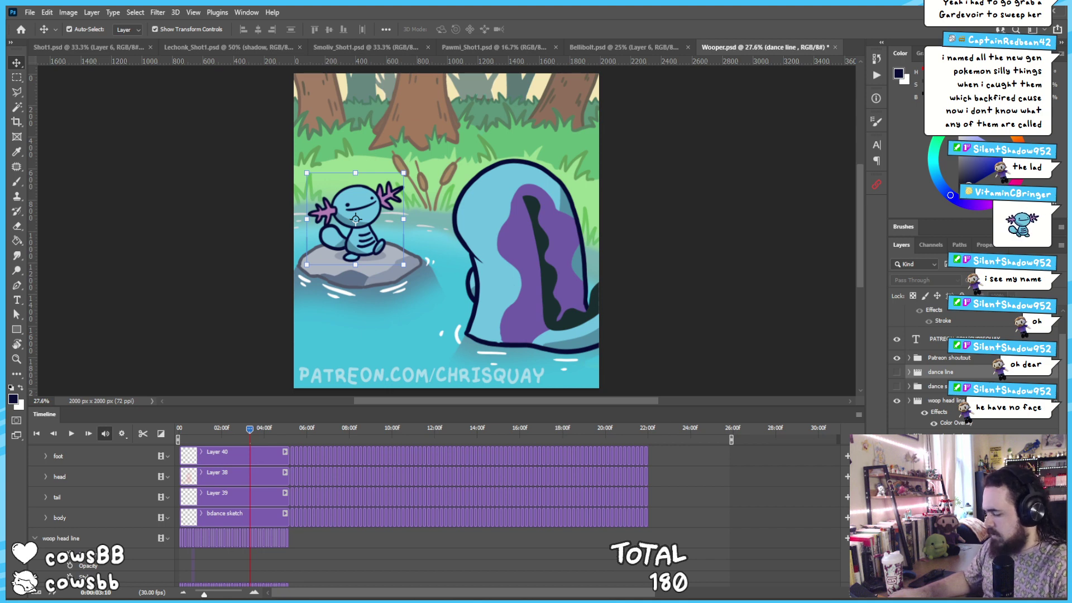
{"action": "left_click", "coordinate": [356, 222]}
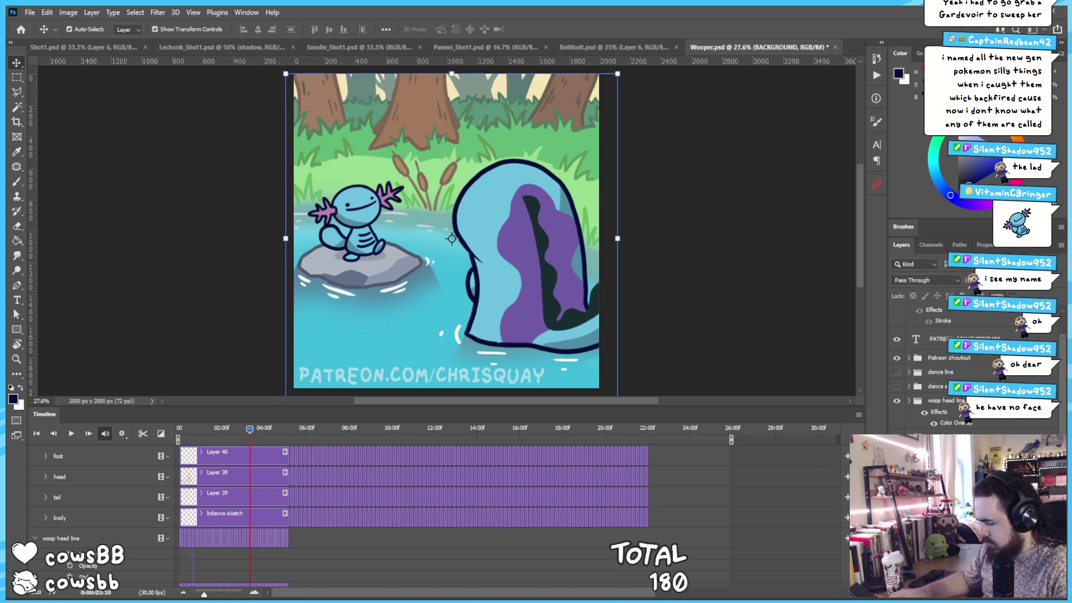
Toggle the ripples and quagsire ripples groups off and on to compare the water, ending with quagsire ripples selected
{"action": "scroll", "coordinate": [929, 391], "scroll_direction": "down", "scroll_amount": 5}
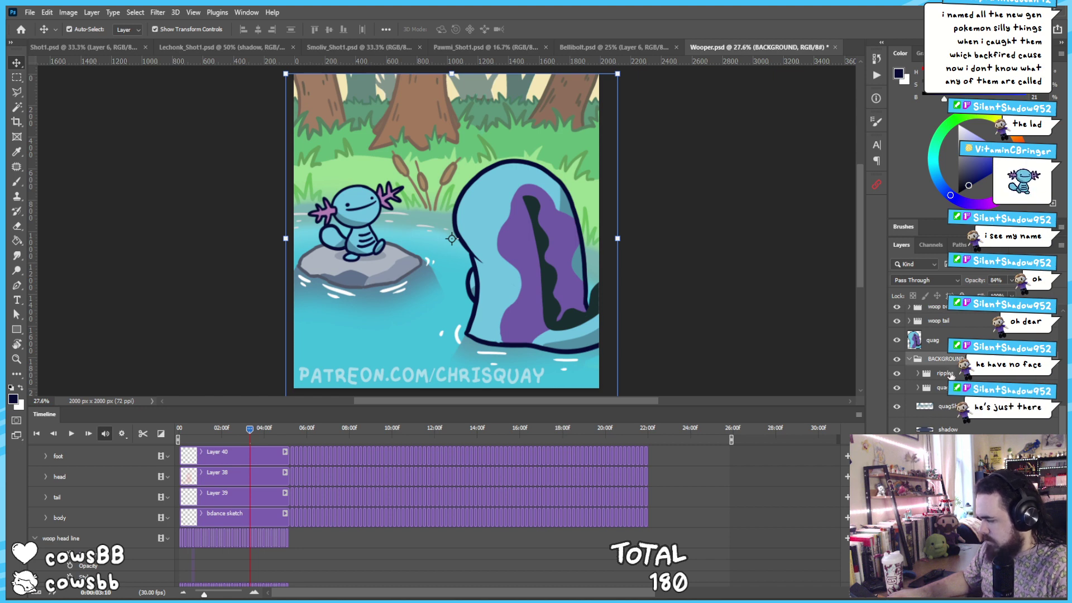
{"action": "left_click", "coordinate": [951, 375]}
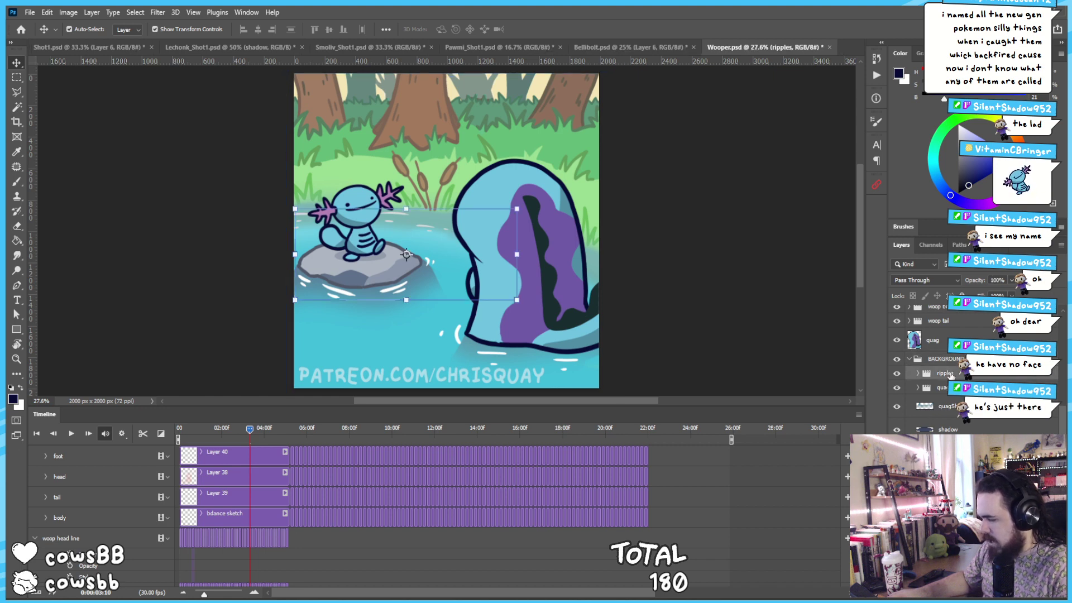
{"action": "left_click", "coordinate": [895, 373]}
{"action": "left_click", "coordinate": [895, 373]}
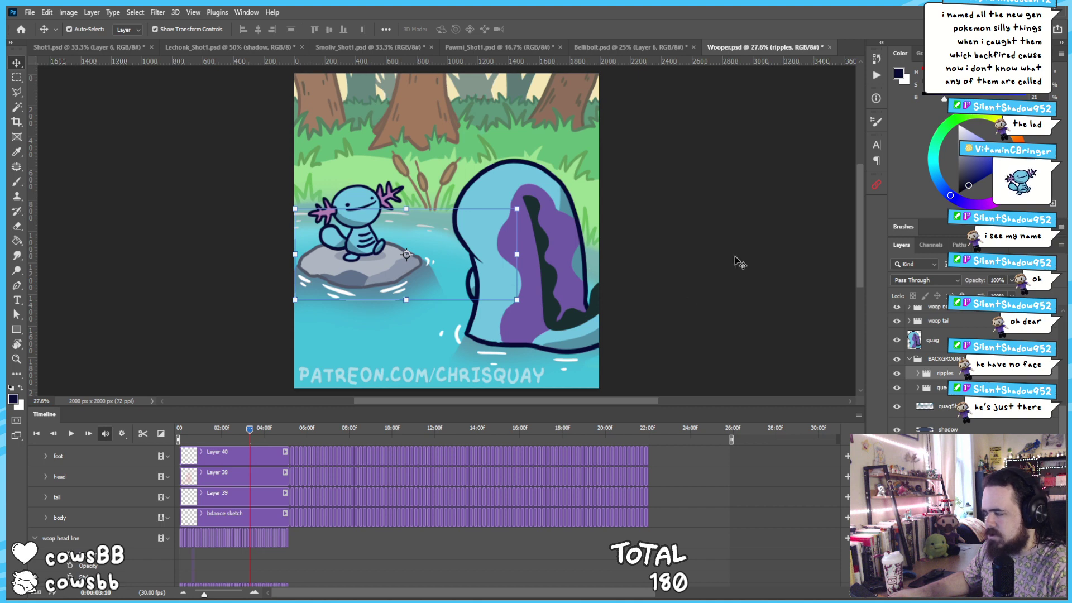
{"action": "left_click", "coordinate": [898, 390]}
{"action": "left_click", "coordinate": [897, 389]}
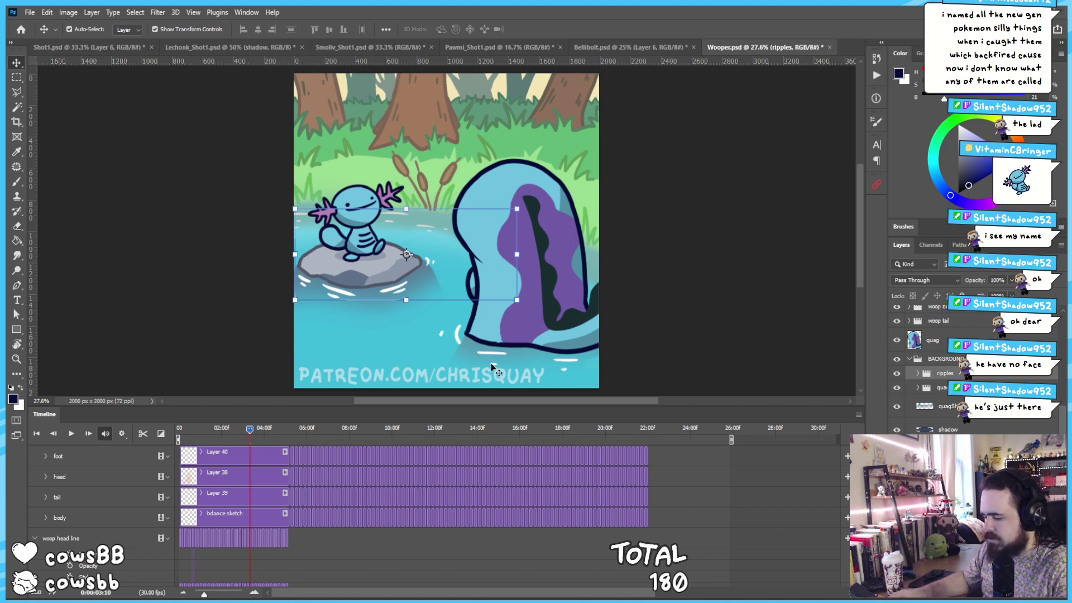
{"action": "left_click", "coordinate": [958, 389]}
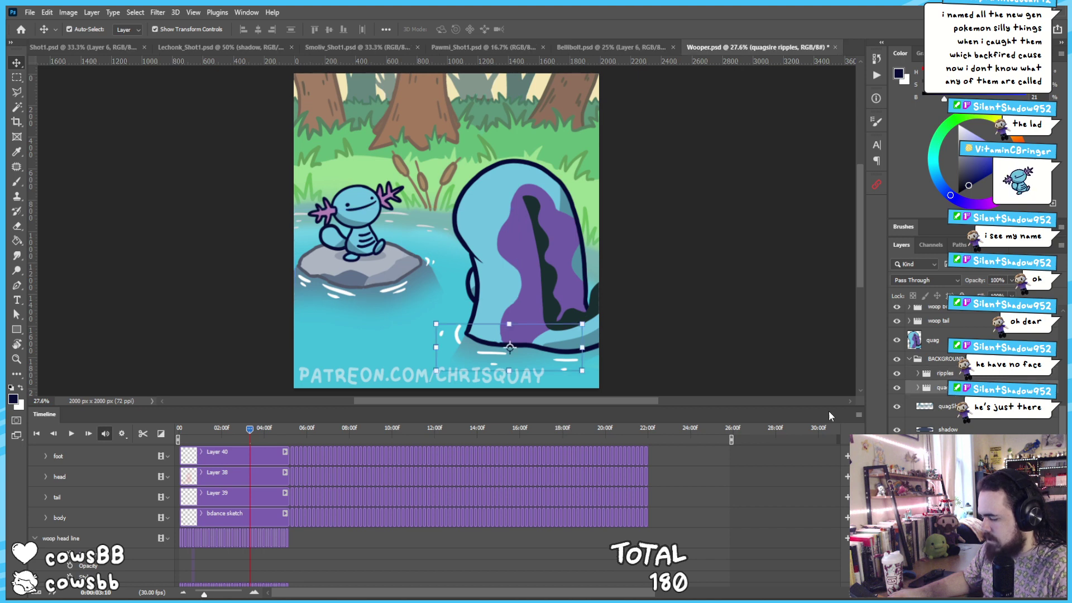
Examine the frame-by-frame clips of the ripples and quagsire ripples groups at close-up and full-length timeline scale
{"action": "scroll", "coordinate": [338, 519], "scroll_direction": "down", "scroll_amount": 5}
{"action": "scroll", "coordinate": [336, 534], "scroll_direction": "down", "scroll_amount": 8}
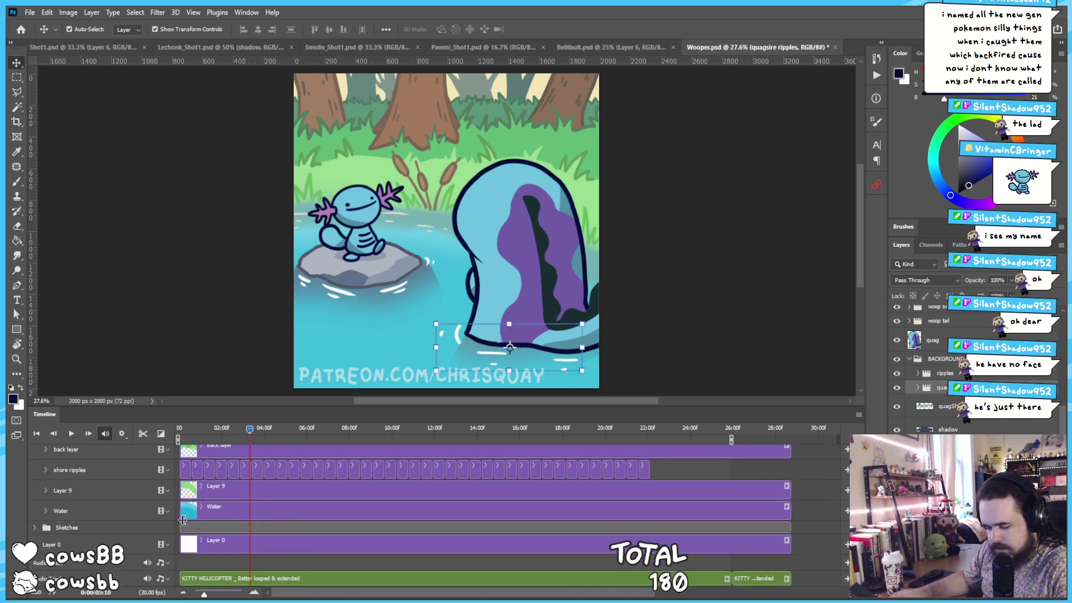
{"action": "scroll", "coordinate": [385, 535], "scroll_direction": "up", "scroll_amount": 6}
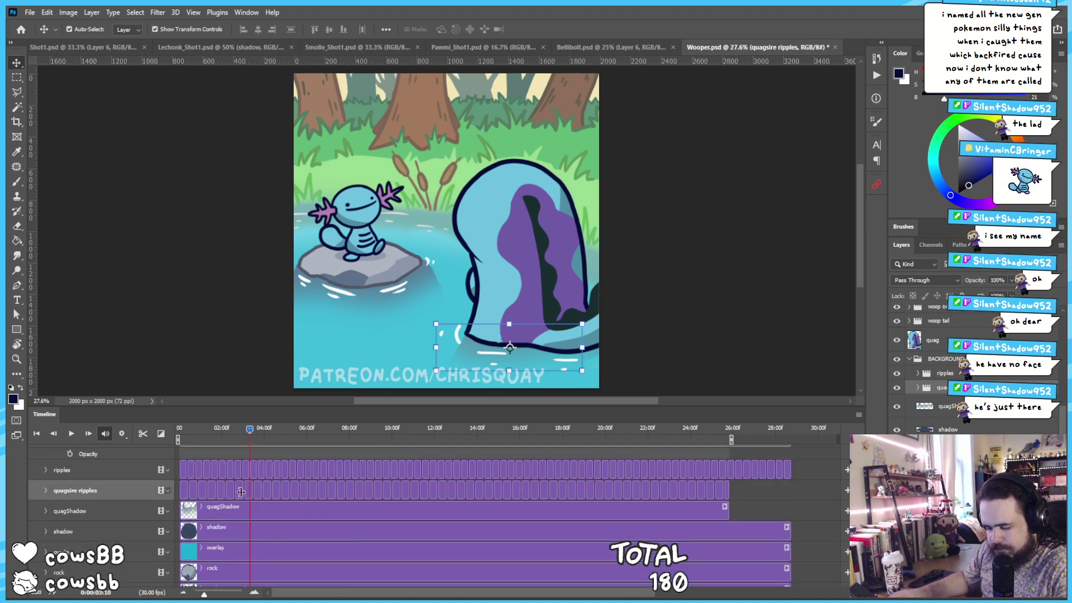
{"action": "scroll", "coordinate": [267, 494], "scroll_direction": "up", "scroll_amount": 5}
{"action": "scroll", "coordinate": [267, 494], "scroll_direction": "down", "scroll_amount": 3}
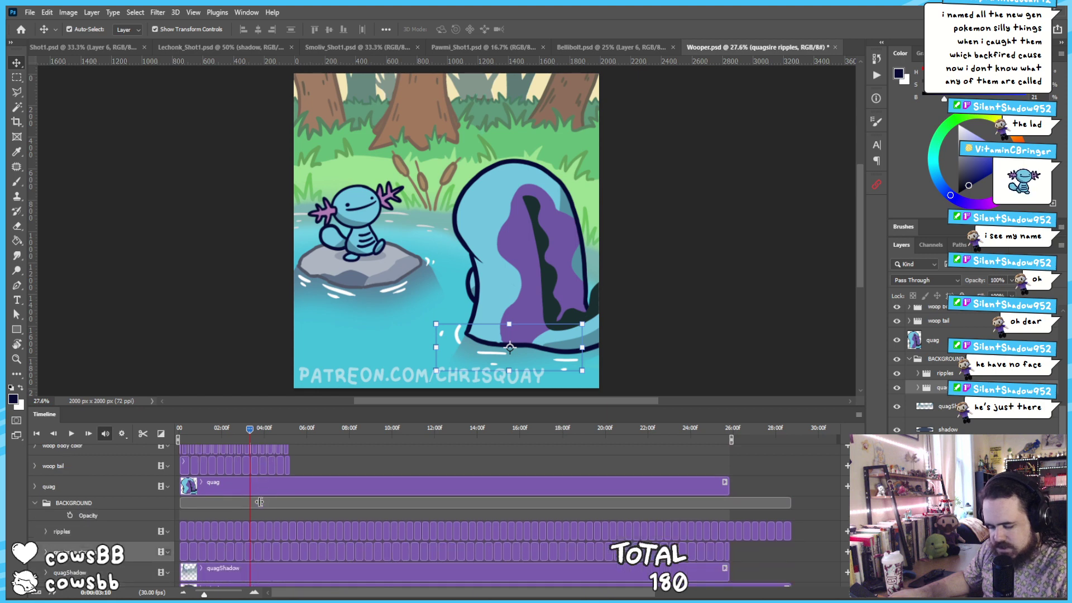
{"action": "left_click_drag", "start_coordinate": [209, 594], "coordinate": [217, 593]}
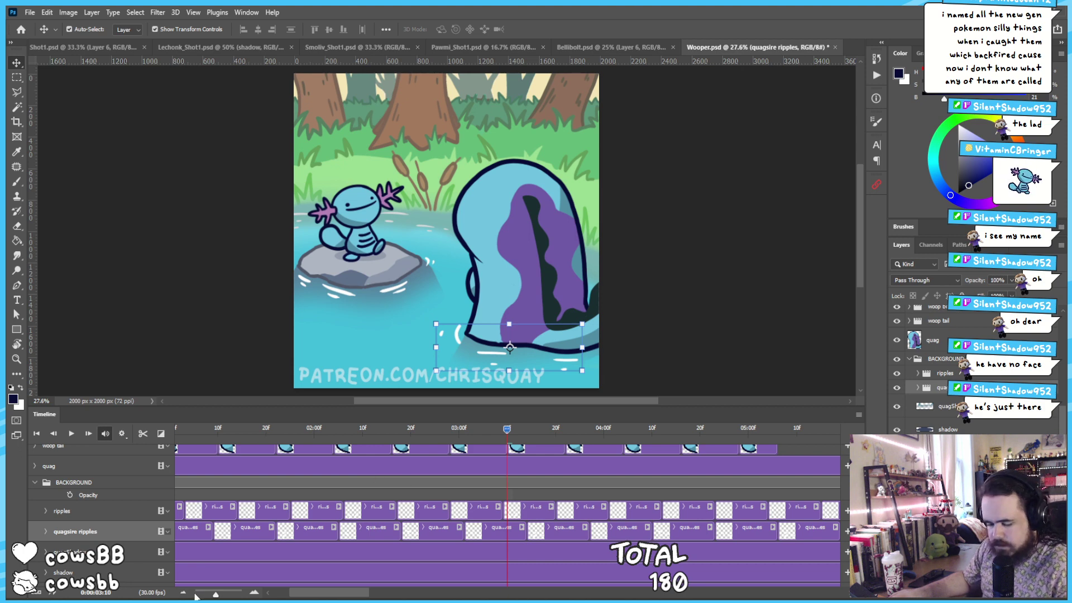
{"action": "left_click_drag", "start_coordinate": [214, 595], "coordinate": [205, 596]}
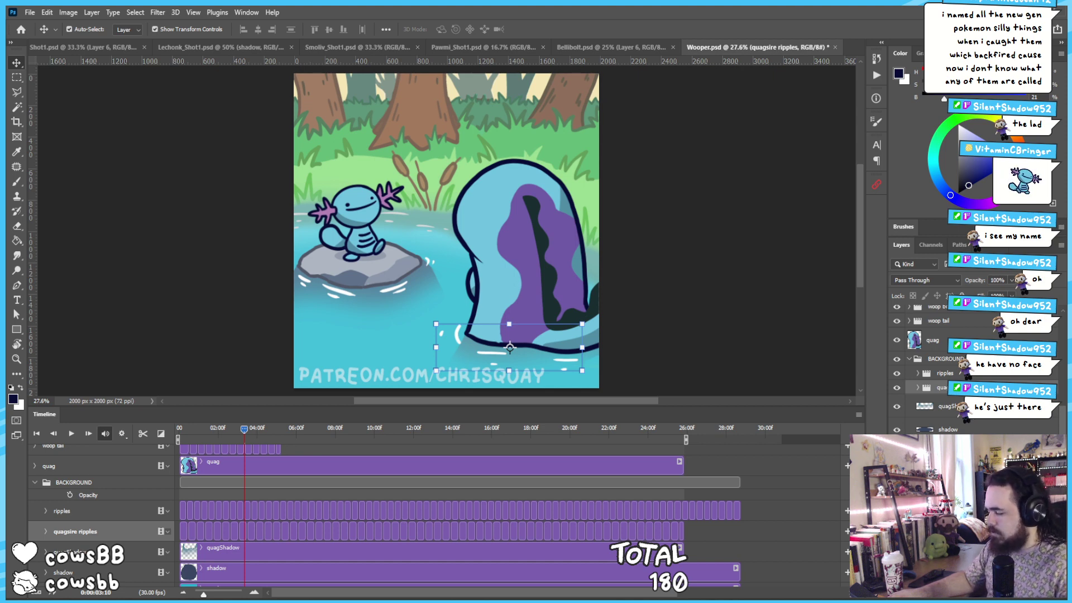
Toggle the quagShadow layer and the overlay layer above the rock to compare the scene with and without them
{"action": "left_click", "coordinate": [509, 347]}
{"action": "left_click", "coordinate": [896, 407]}
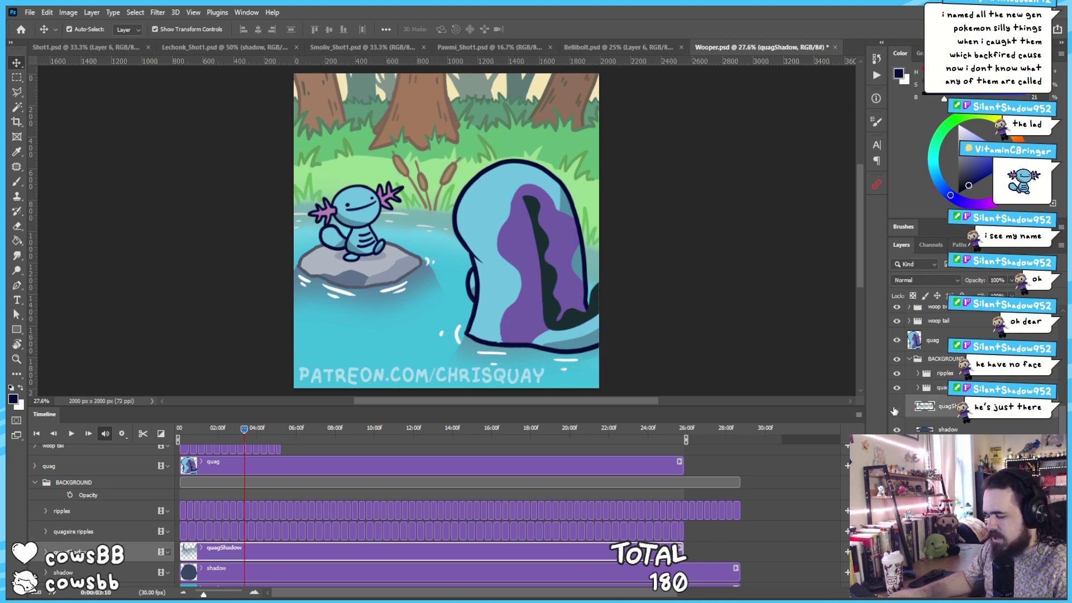
{"action": "left_click", "coordinate": [896, 408]}
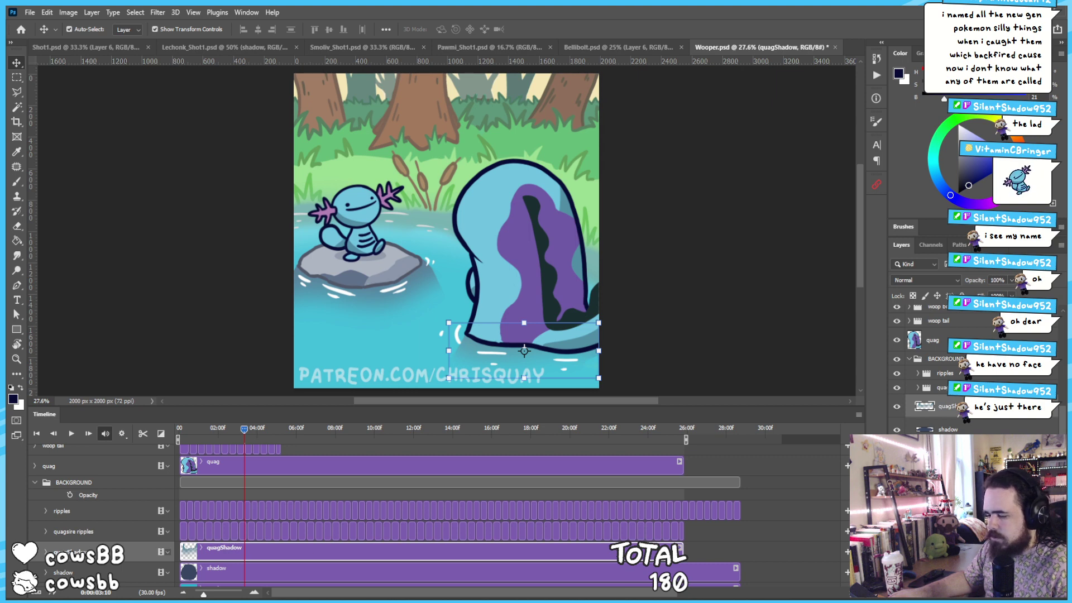
{"action": "left_click", "coordinate": [897, 452]}
{"action": "left_click", "coordinate": [897, 452]}
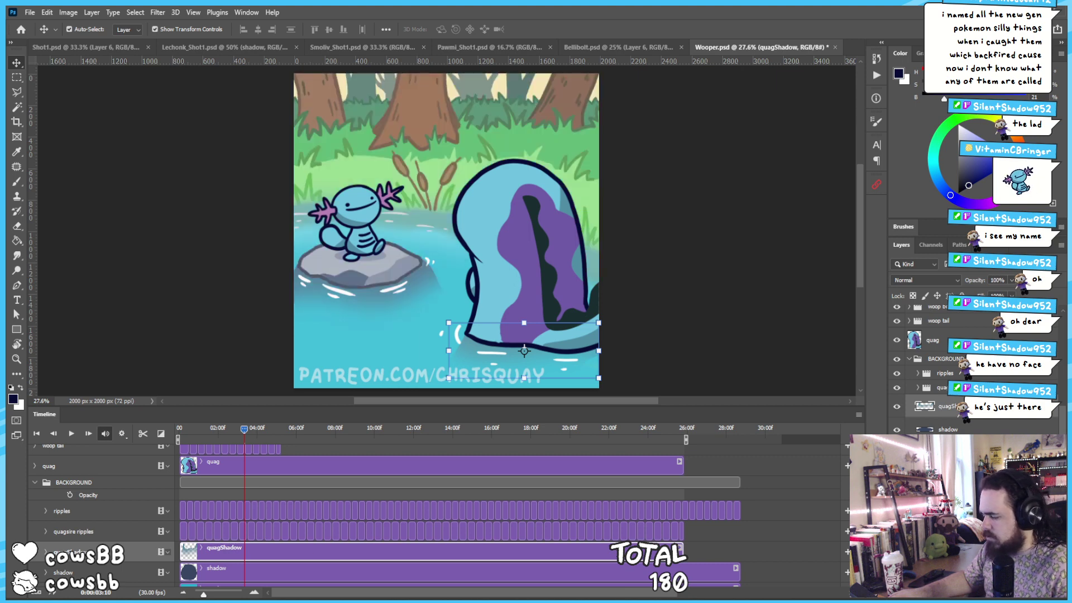
Show the overlay layer over the rock, lower its opacity to 21%, and hide the layer again
{"action": "left_click", "coordinate": [948, 452]}
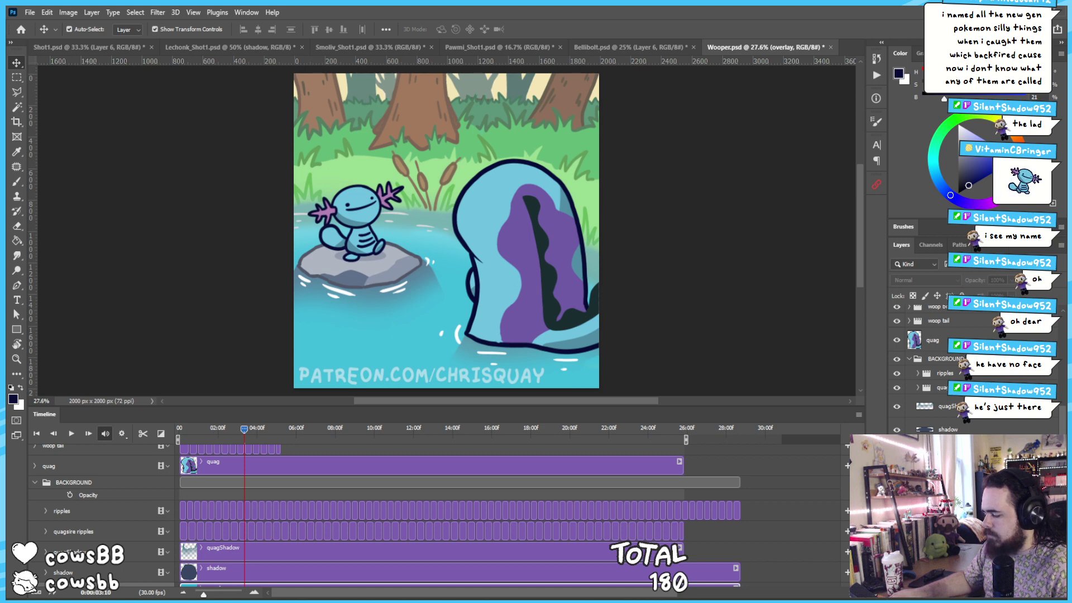
{"action": "right_click", "coordinate": [951, 452]}
{"action": "left_click", "coordinate": [855, 336]}
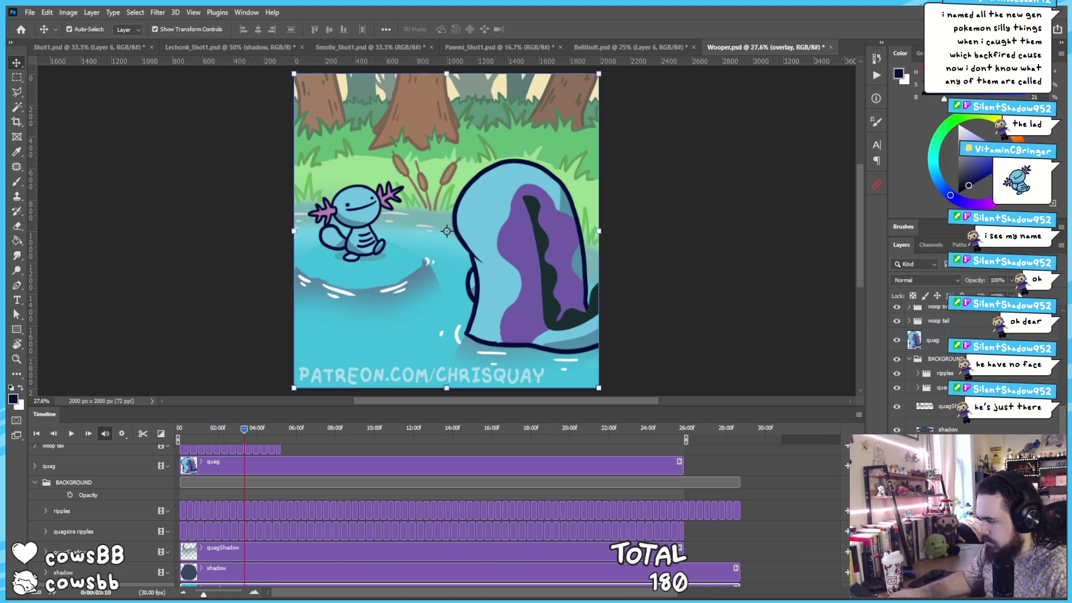
{"action": "left_click", "coordinate": [1011, 281]}
{"action": "left_click_drag", "start_coordinate": [1011, 293], "coordinate": [971, 292]}
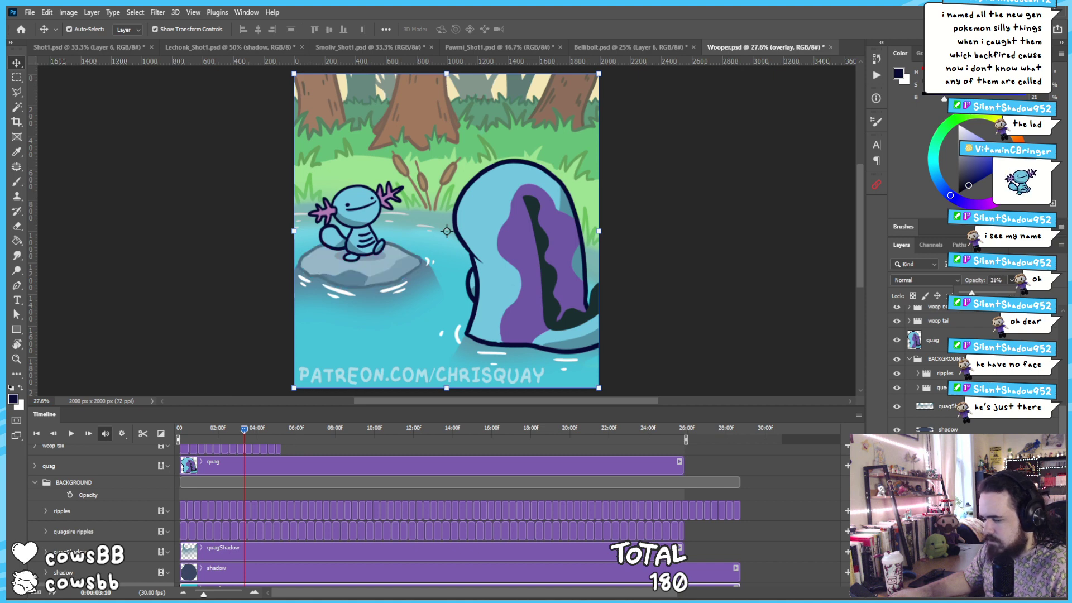
{"action": "left_click", "coordinate": [897, 453]}
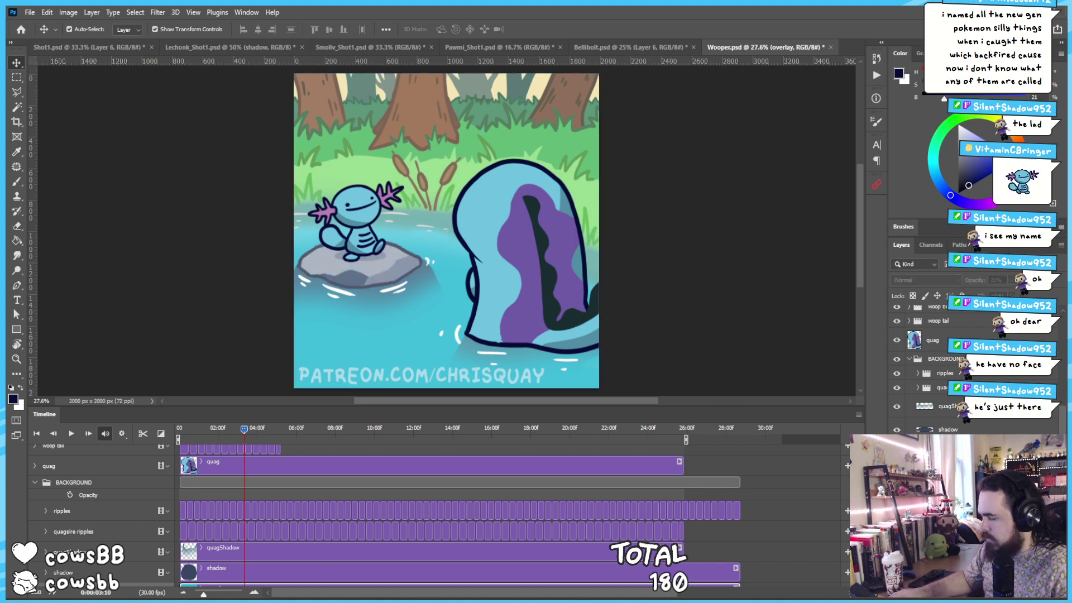
Hide and restore the underwater rock layer, and toggle layers further down the BACKGROUND group to check what they contribute
{"action": "scroll", "coordinate": [950, 428], "scroll_direction": "down", "scroll_amount": 3}
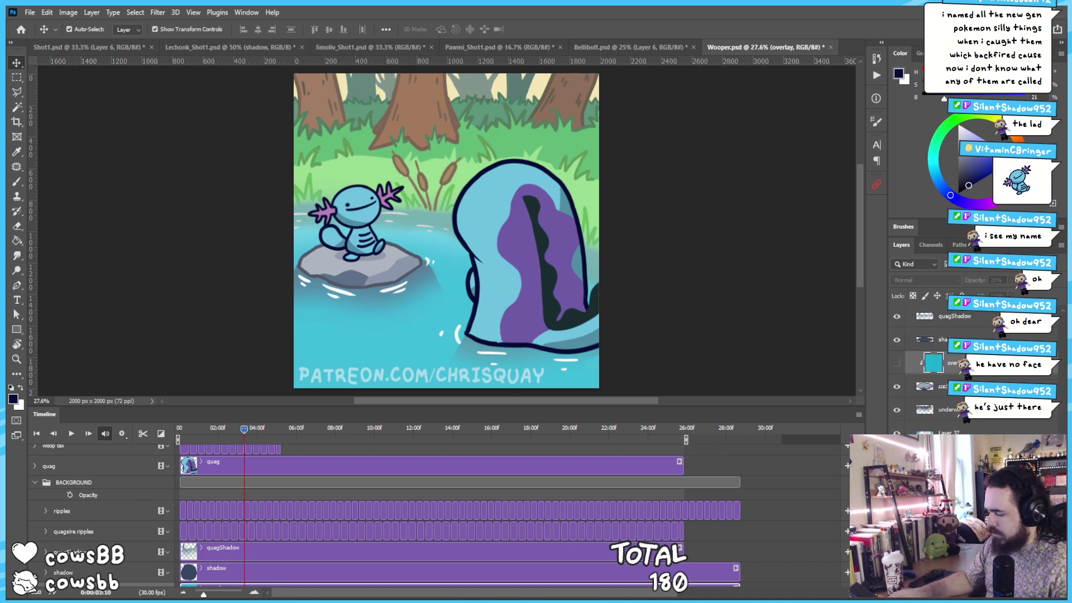
{"action": "left_click", "coordinate": [949, 410]}
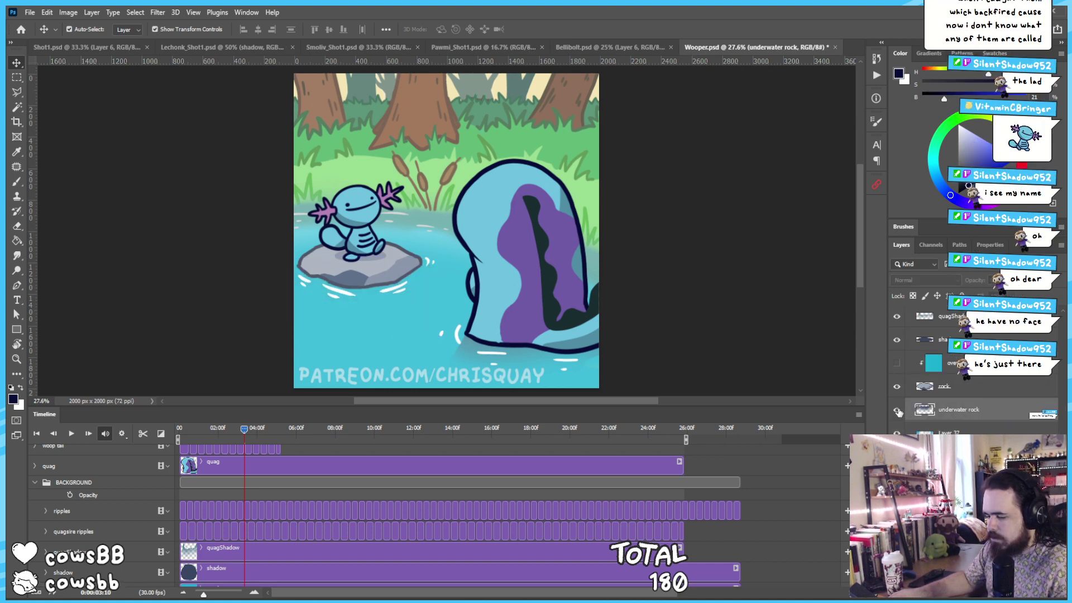
{"action": "left_click", "coordinate": [897, 410]}
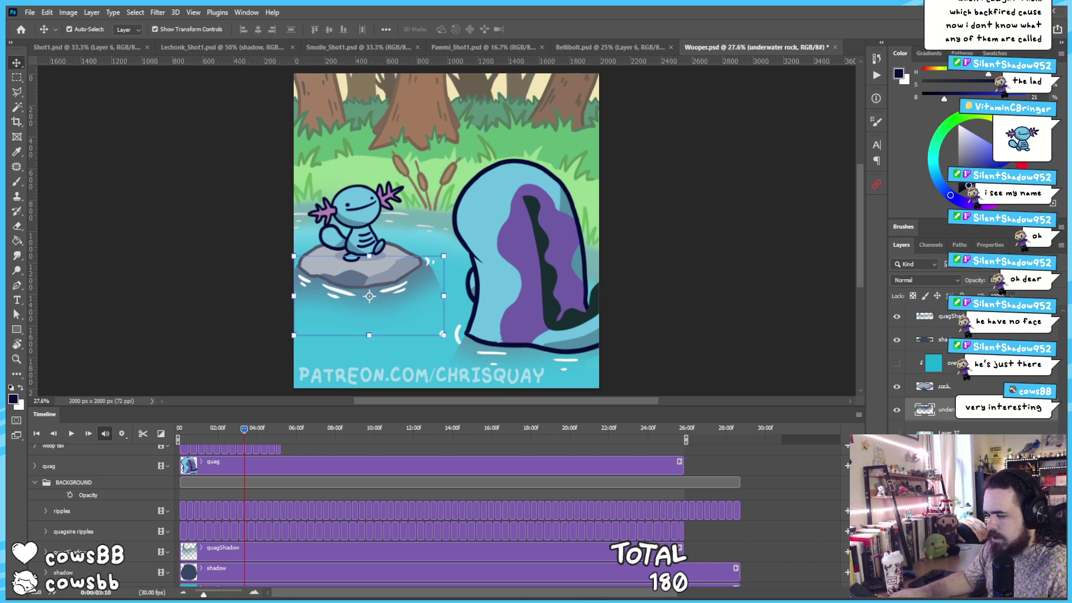
{"action": "left_click", "coordinate": [897, 456]}
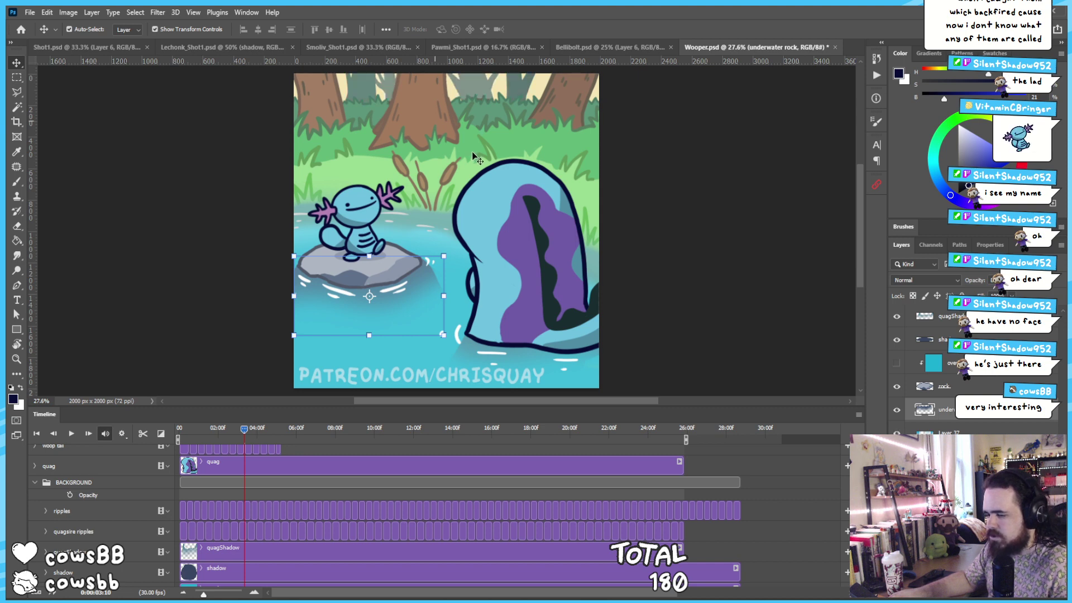
{"action": "scroll", "coordinate": [471, 156], "scroll_direction": "up", "scroll_amount": 1}
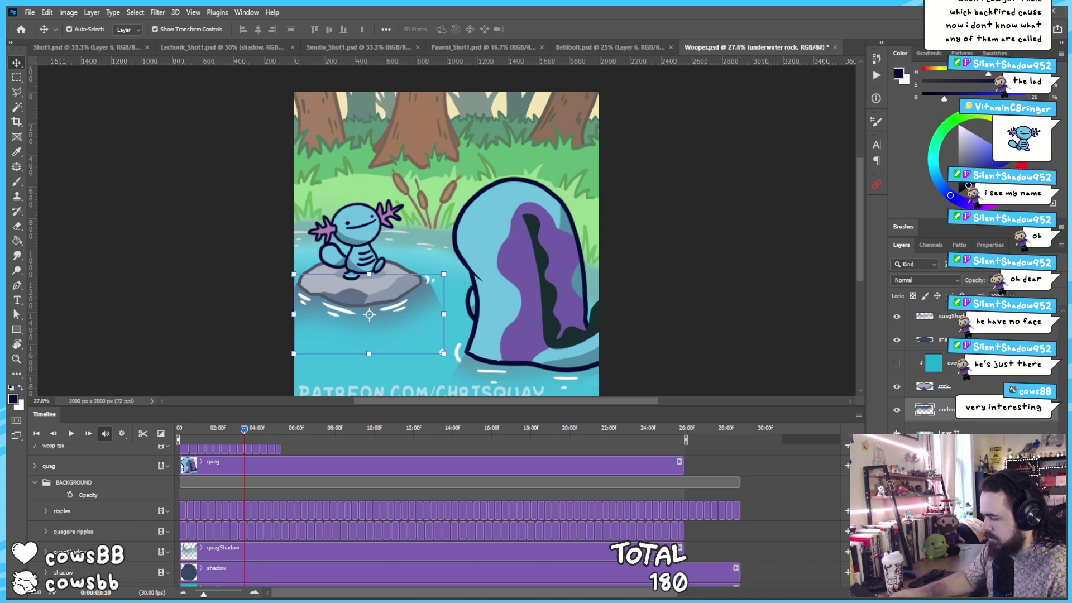
{"action": "left_click", "coordinate": [896, 480]}
{"action": "left_click", "coordinate": [897, 480]}
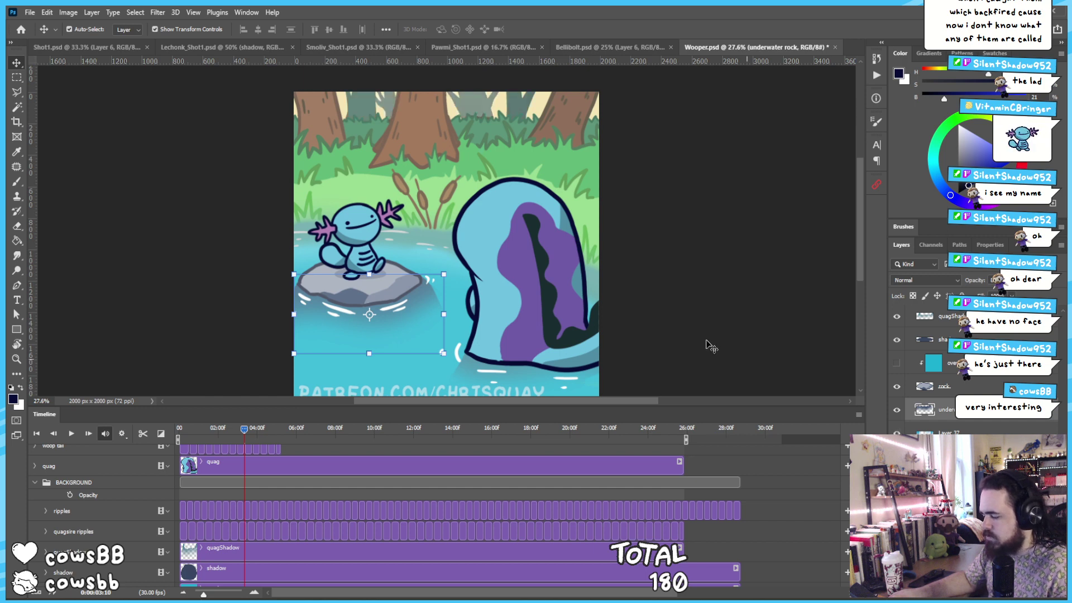
Inspect the distant trees and bushes up close while toggling Layer 37, and return to the full canvas
{"action": "scroll", "coordinate": [447, 127], "scroll_direction": "up", "scroll_amount": 7}
{"action": "scroll", "coordinate": [521, 131], "scroll_direction": "up", "scroll_amount": 8}
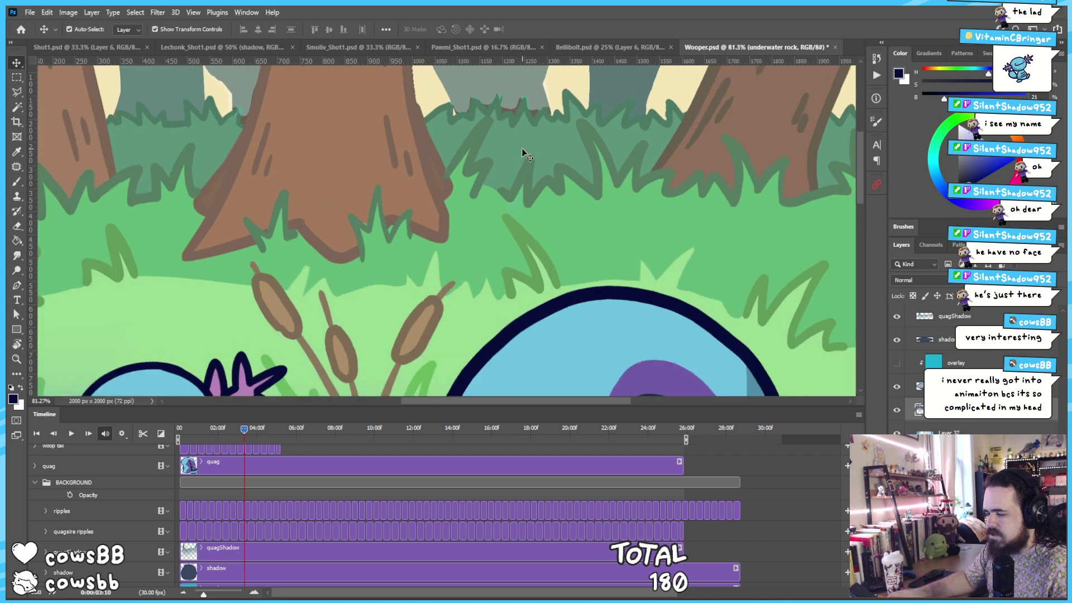
{"action": "scroll", "coordinate": [503, 249], "scroll_direction": "up", "scroll_amount": 2}
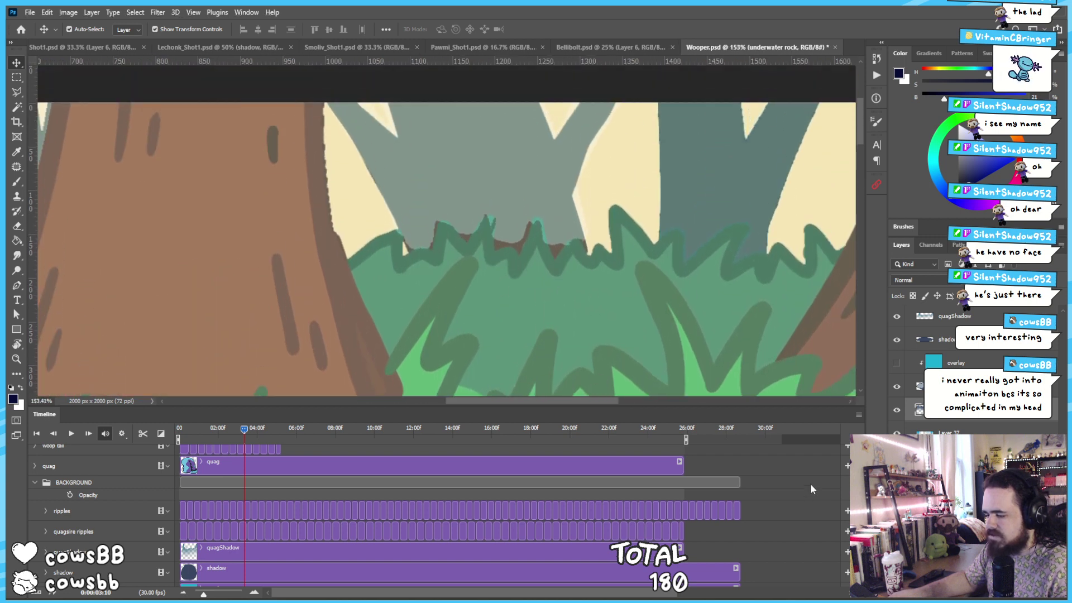
{"action": "left_click", "coordinate": [896, 434]}
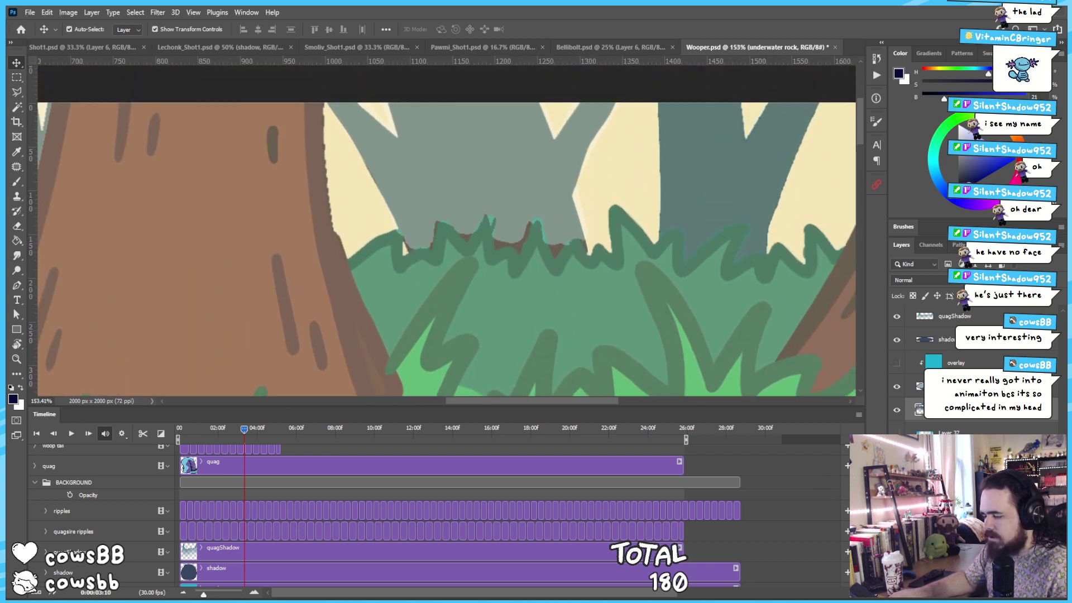
{"action": "left_click", "coordinate": [897, 434]}
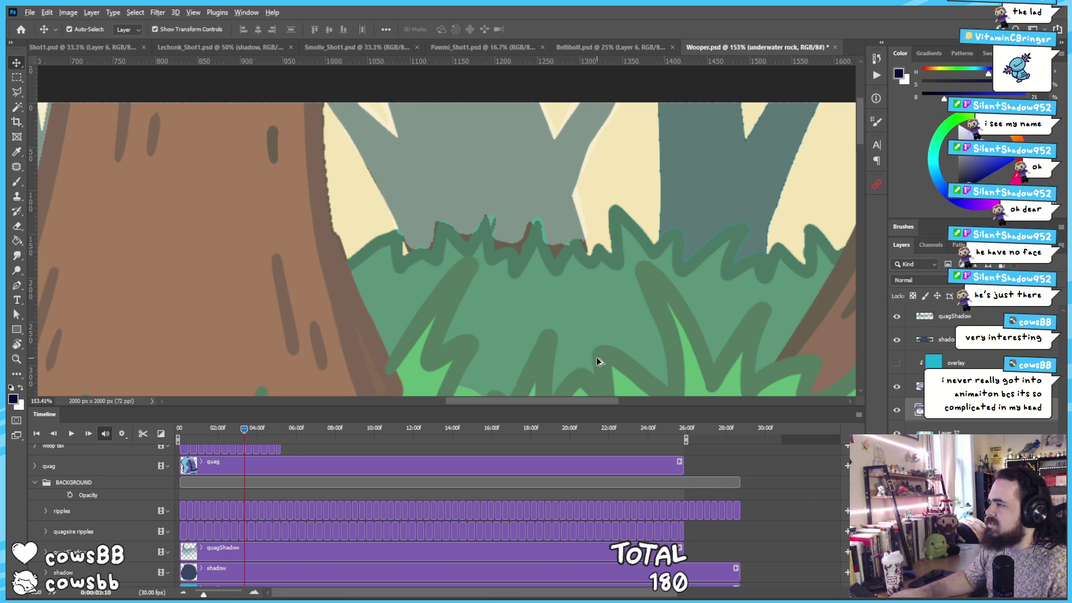
{"action": "scroll", "coordinate": [596, 359], "scroll_direction": "down", "scroll_amount": 7}
{"action": "scroll", "coordinate": [588, 367], "scroll_direction": "down", "scroll_amount": 4}
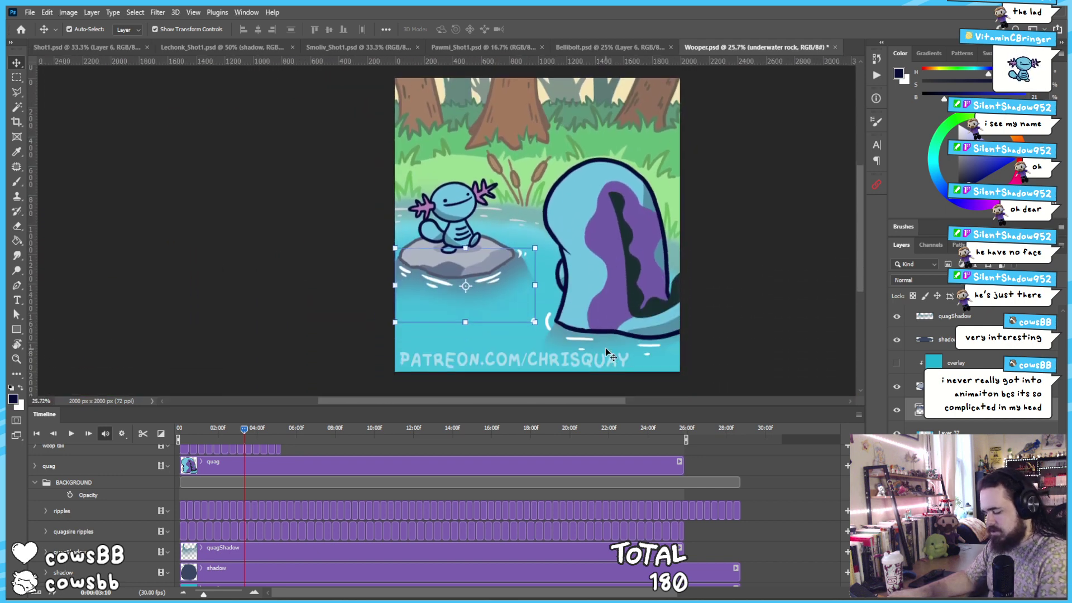
{"action": "scroll", "coordinate": [594, 322], "scroll_direction": "up", "scroll_amount": 1}
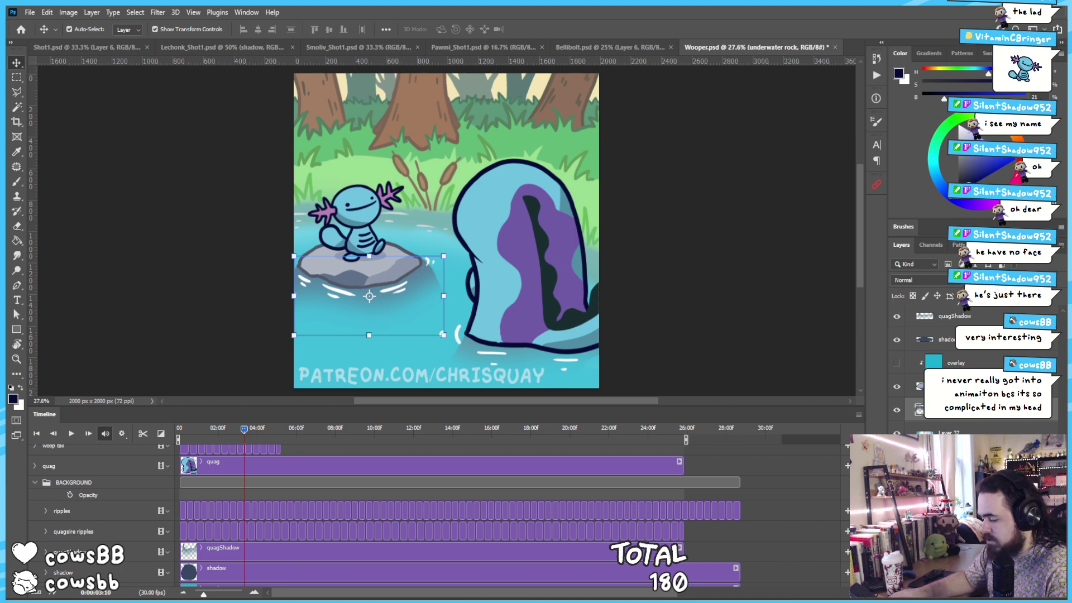
Select the Water layer and toggle its visibility off and on to check its contribution to the scene
{"action": "scroll", "coordinate": [974, 371], "scroll_direction": "down", "scroll_amount": 1}
{"action": "left_click", "coordinate": [949, 451]}
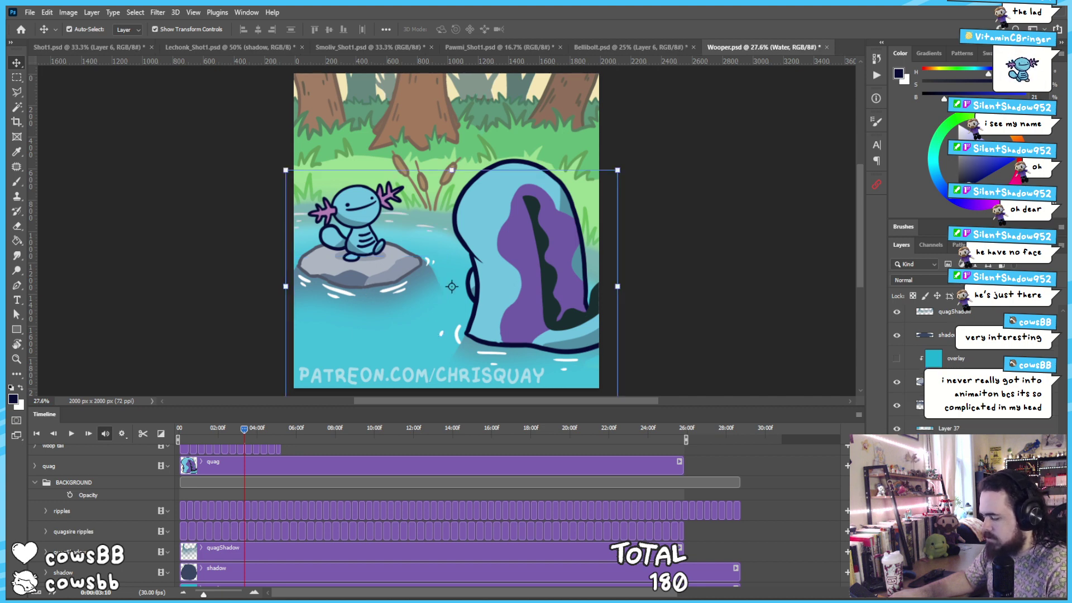
{"action": "left_click", "coordinate": [896, 452]}
{"action": "key", "text": "ctrl+comma"}
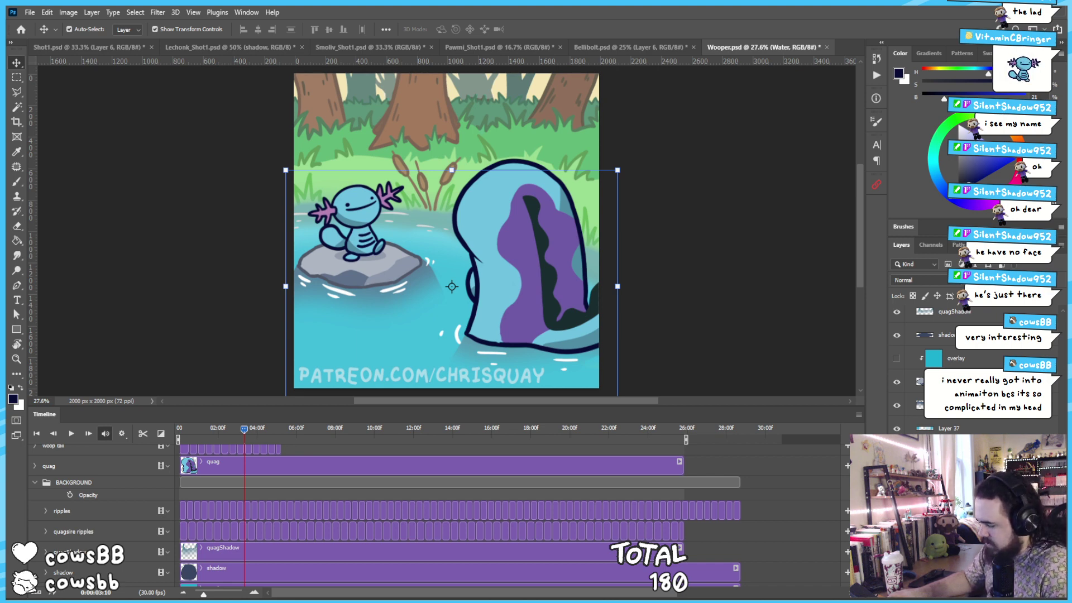
Hide the Patreon shoutout, all the Wooper line and colour groups, the quag layer and the BACKGROUND group, leaving a blank white canvas
{"action": "left_click_drag", "start_coordinate": [1064, 490], "coordinate": [1058, 321]}
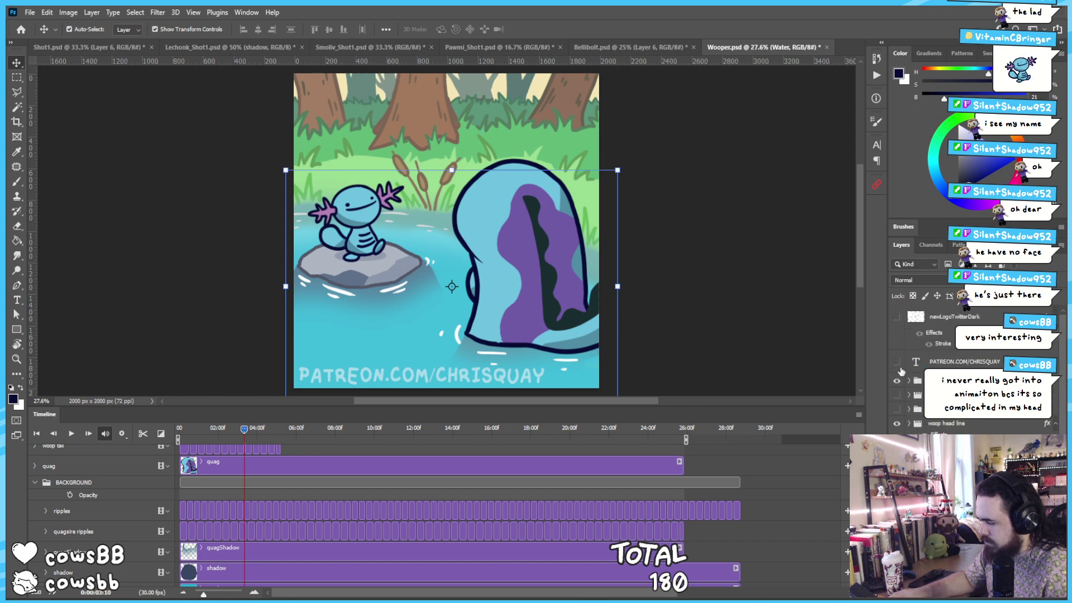
{"action": "left_click", "coordinate": [897, 362]}
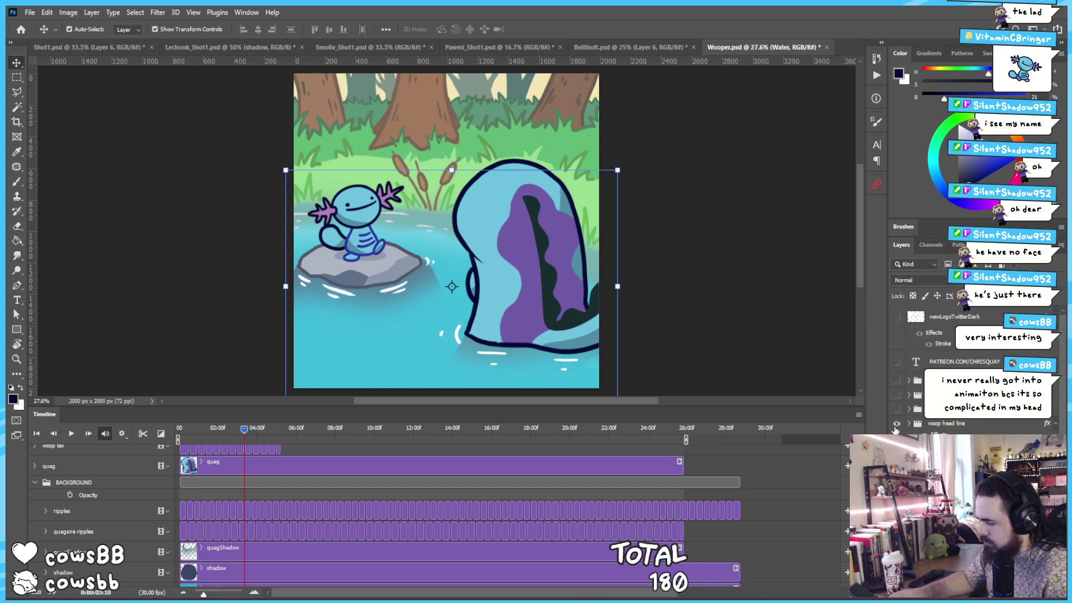
{"action": "left_click", "coordinate": [897, 423]}
{"action": "left_click", "coordinate": [897, 457]}
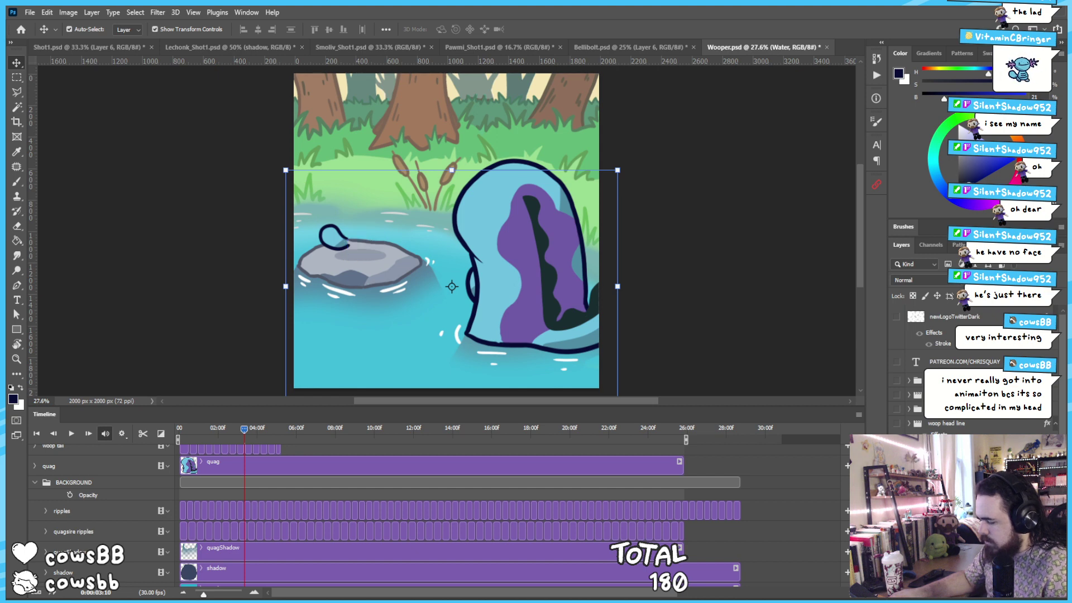
{"action": "left_click", "coordinate": [896, 471]}
{"action": "left_click", "coordinate": [897, 491]}
{"action": "left_click", "coordinate": [897, 510]}
{"action": "scroll", "coordinate": [897, 508], "scroll_direction": "down", "scroll_amount": 3}
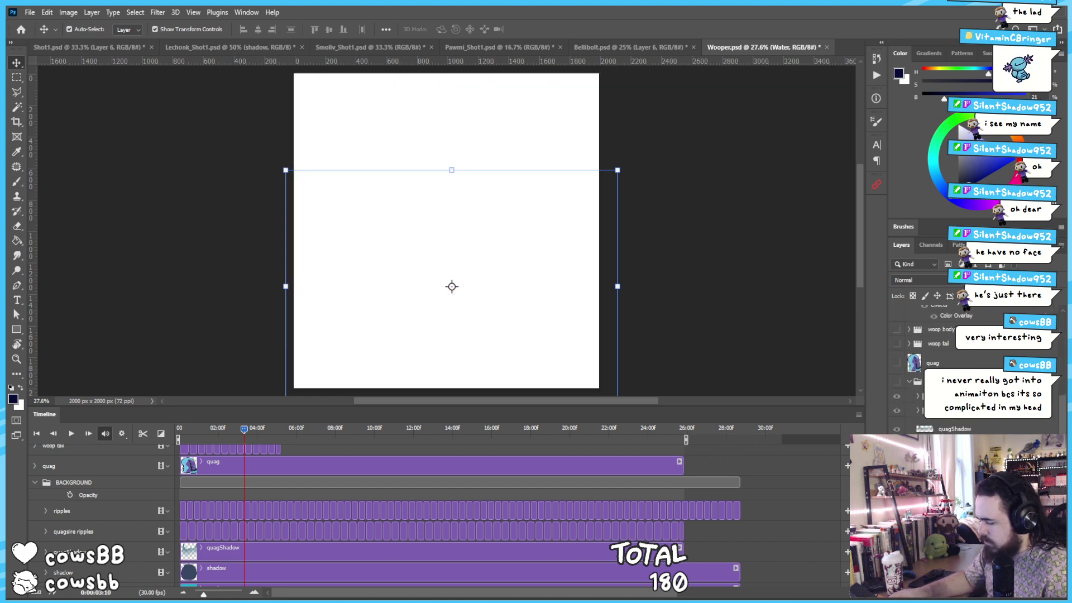
Show the rough sketch layers of Wooper and its surroundings beneath the BACKGROUND artwork on the blank canvas
{"action": "scroll", "coordinate": [949, 363], "scroll_direction": "down", "scroll_amount": 3}
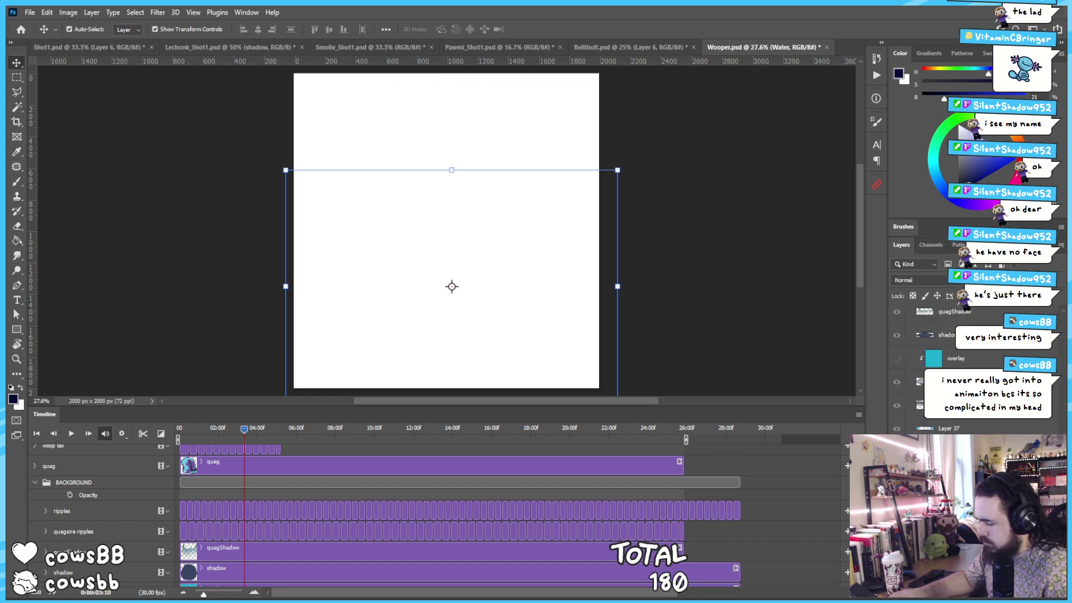
{"action": "scroll", "coordinate": [949, 363], "scroll_direction": "down", "scroll_amount": 3}
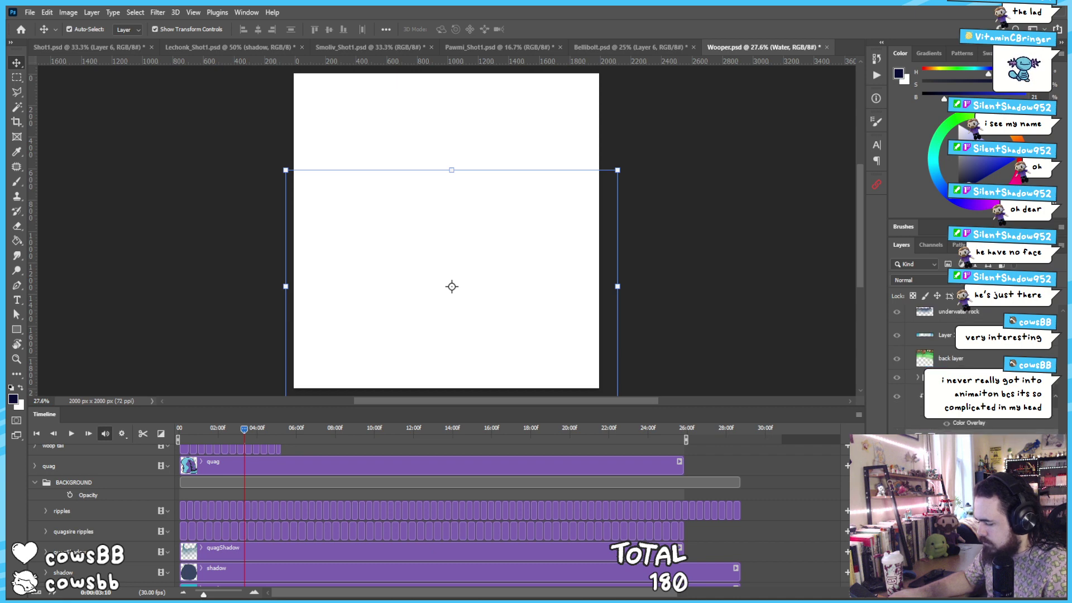
{"action": "left_click", "coordinate": [897, 483]}
{"action": "left_click", "coordinate": [897, 504]}
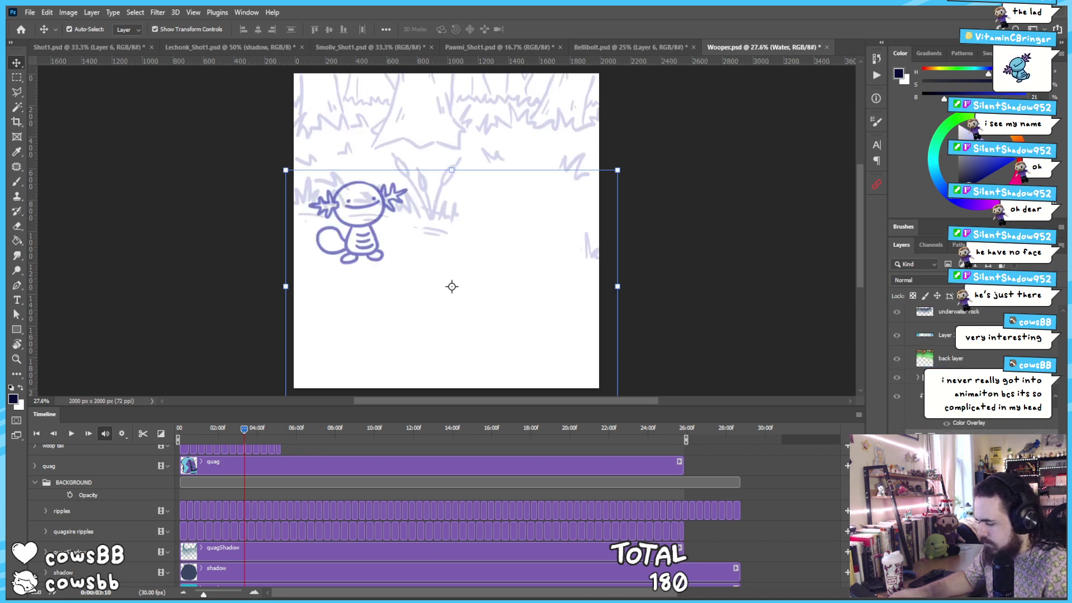
{"action": "key", "text": "ctrl+z"}
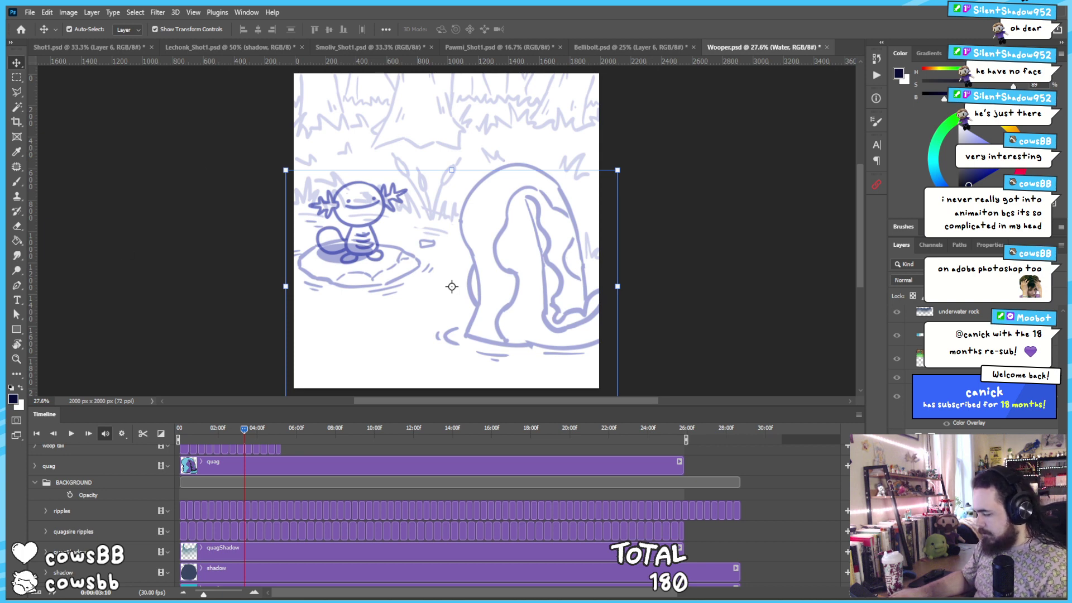
Briefly bring up the LGBTQ+ RIGHTS flag doodle over the Wooper sketch, examine it up close, and remove it again
{"action": "key", "text": "ctrl+z"}
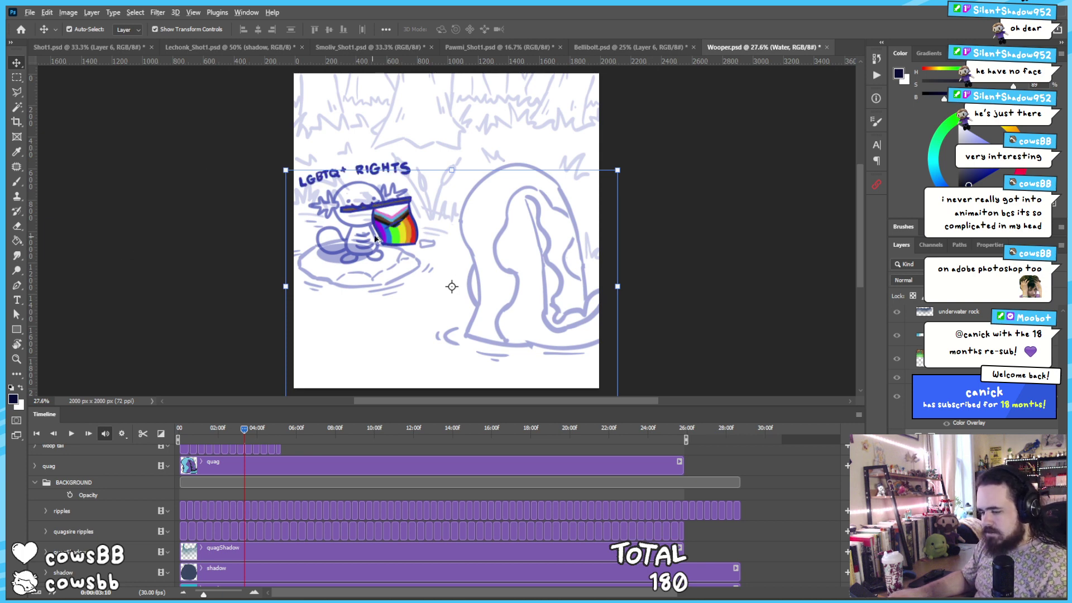
{"action": "scroll", "coordinate": [394, 230], "scroll_direction": "up", "scroll_amount": 3}
{"action": "left_click", "coordinate": [825, 257]}
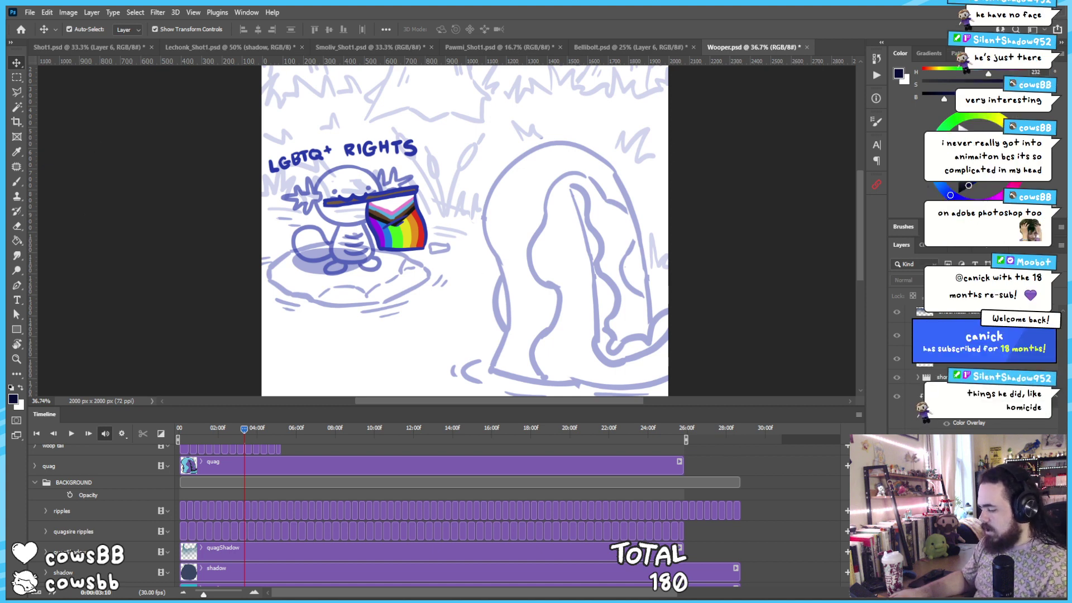
{"action": "key", "text": "ctrl+z"}
{"action": "scroll", "coordinate": [583, 274], "scroll_direction": "down", "scroll_amount": 4}
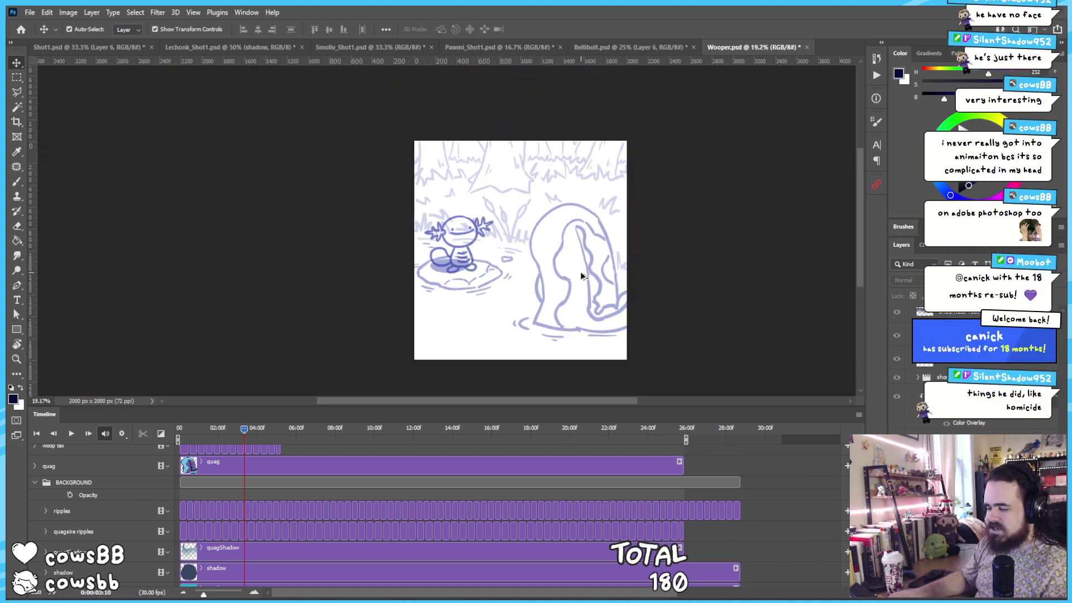
{"action": "scroll", "coordinate": [643, 296], "scroll_direction": "down", "scroll_amount": 1}
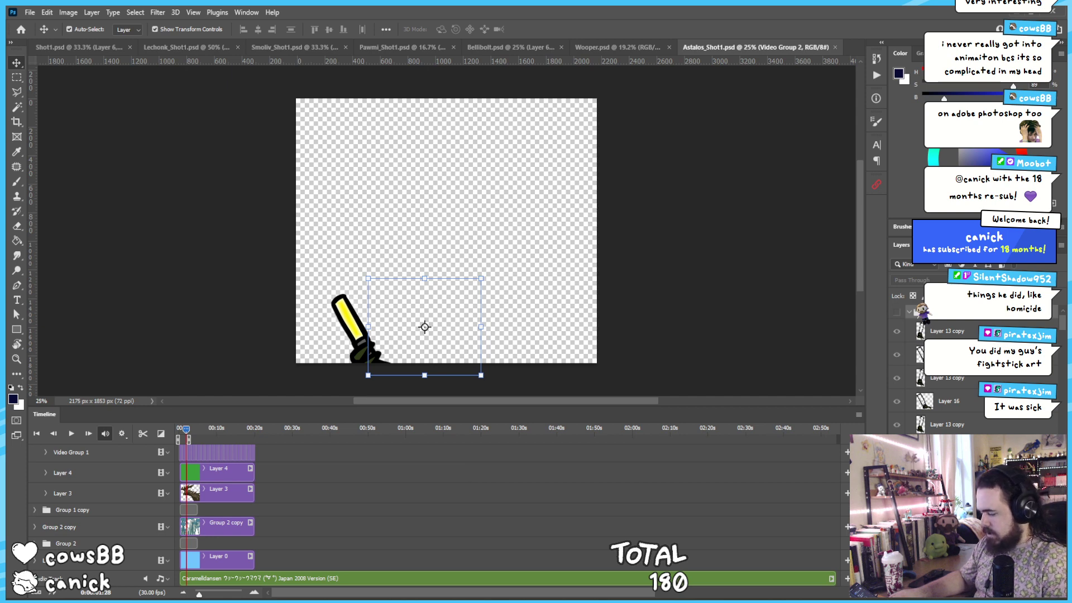
In Astalos_Shot1.psd, make Group 1 copy, the forest in Group 2 and the blue sky layer visible
{"action": "left_click", "coordinate": [897, 495]}
{"action": "key", "text": "ctrl+z"}
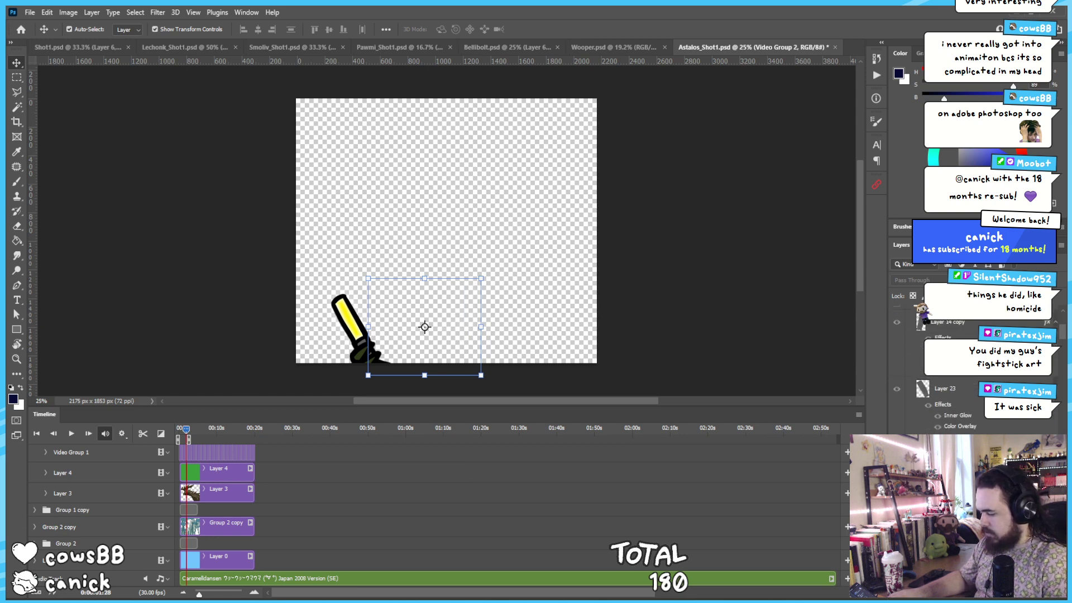
{"action": "scroll", "coordinate": [971, 369], "scroll_direction": "down", "scroll_amount": 15}
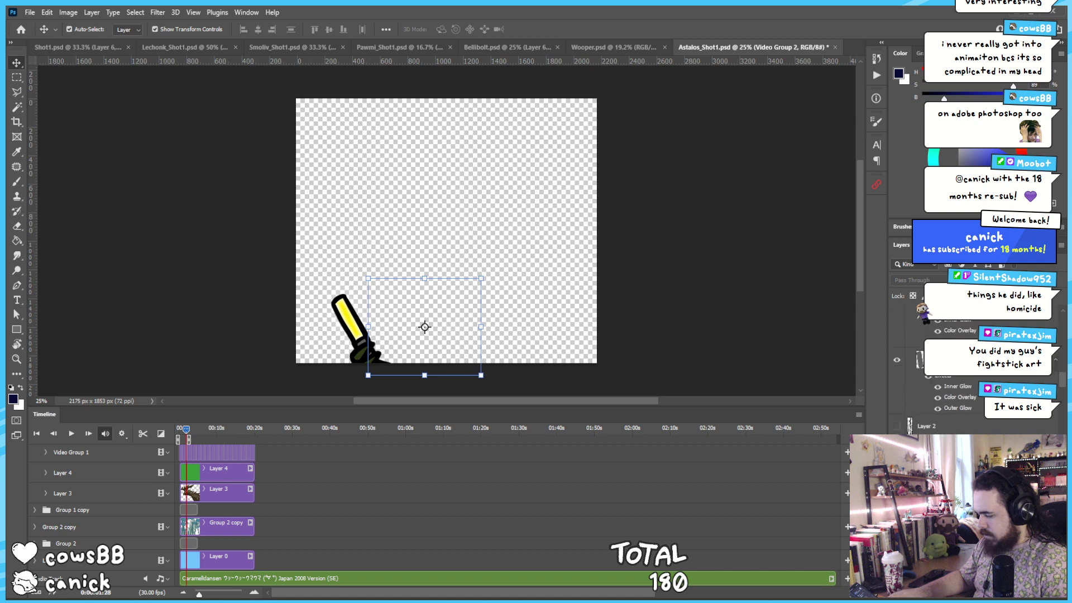
{"action": "scroll", "coordinate": [949, 363], "scroll_direction": "down", "scroll_amount": 3}
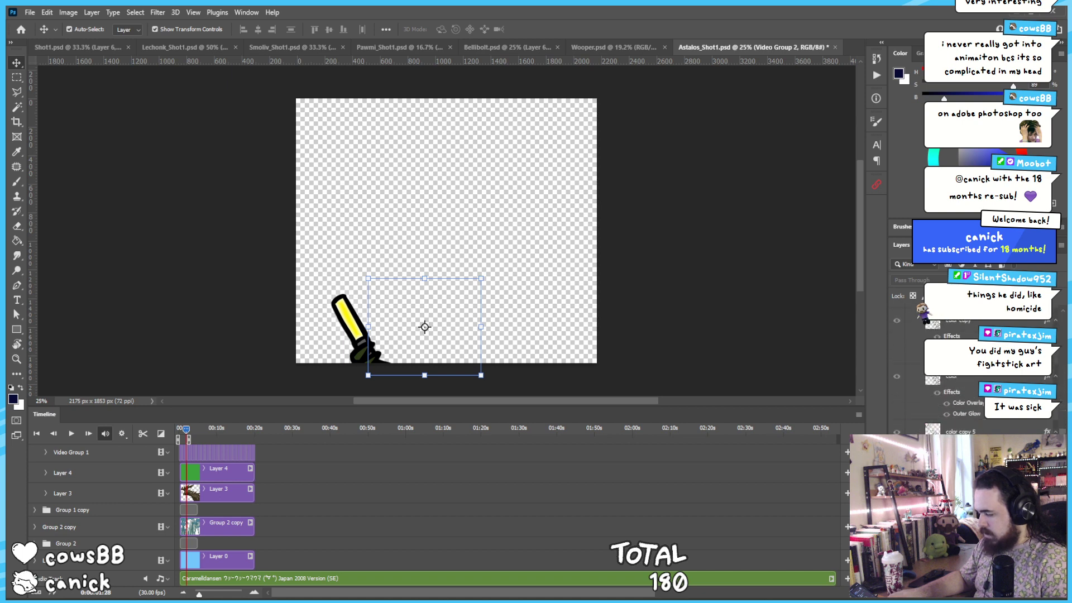
{"action": "scroll", "coordinate": [949, 363], "scroll_direction": "down", "scroll_amount": 2}
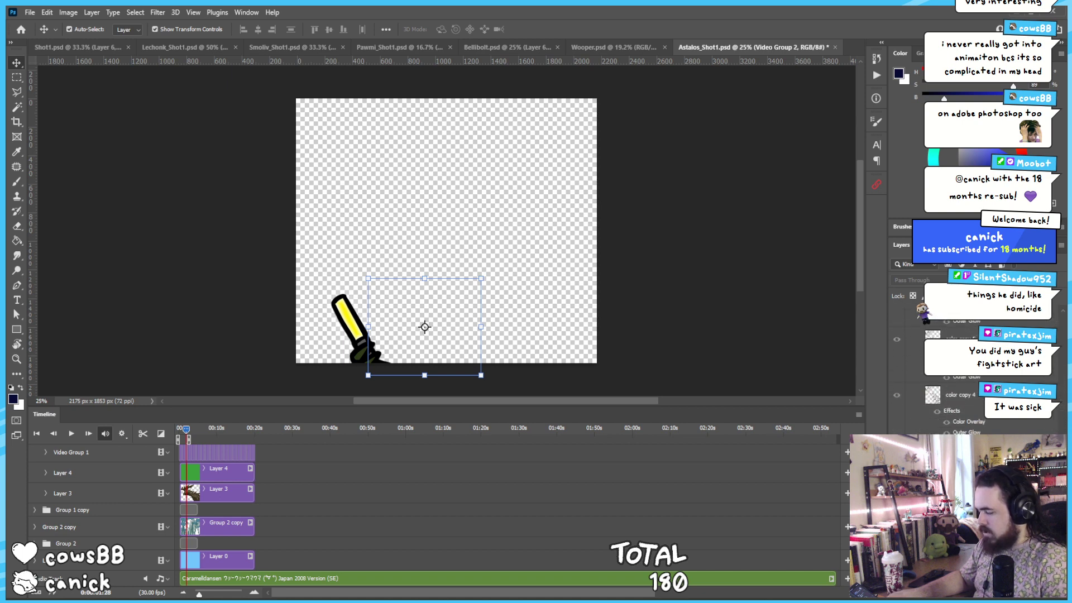
{"action": "scroll", "coordinate": [890, 409], "scroll_direction": "down", "scroll_amount": 4}
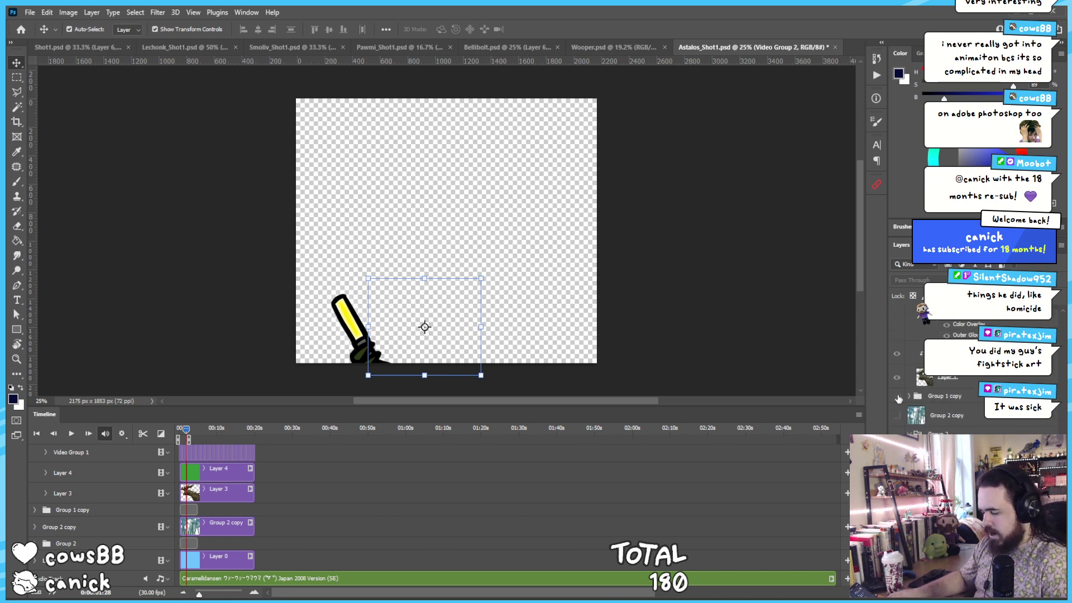
{"action": "left_click", "coordinate": [897, 396]}
{"action": "left_click", "coordinate": [897, 434]}
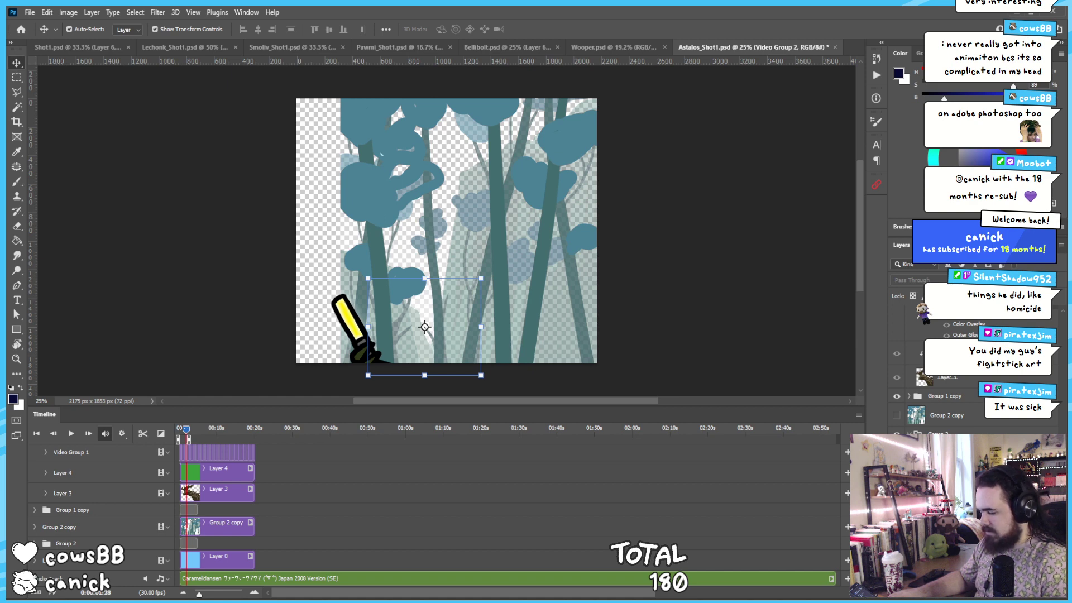
{"action": "left_click", "coordinate": [897, 453]}
Make Video Group 2 visible to restore one glow-stick arm's line art, and select the other arm's video group
{"action": "scroll", "coordinate": [897, 435], "scroll_direction": "up", "scroll_amount": 6}
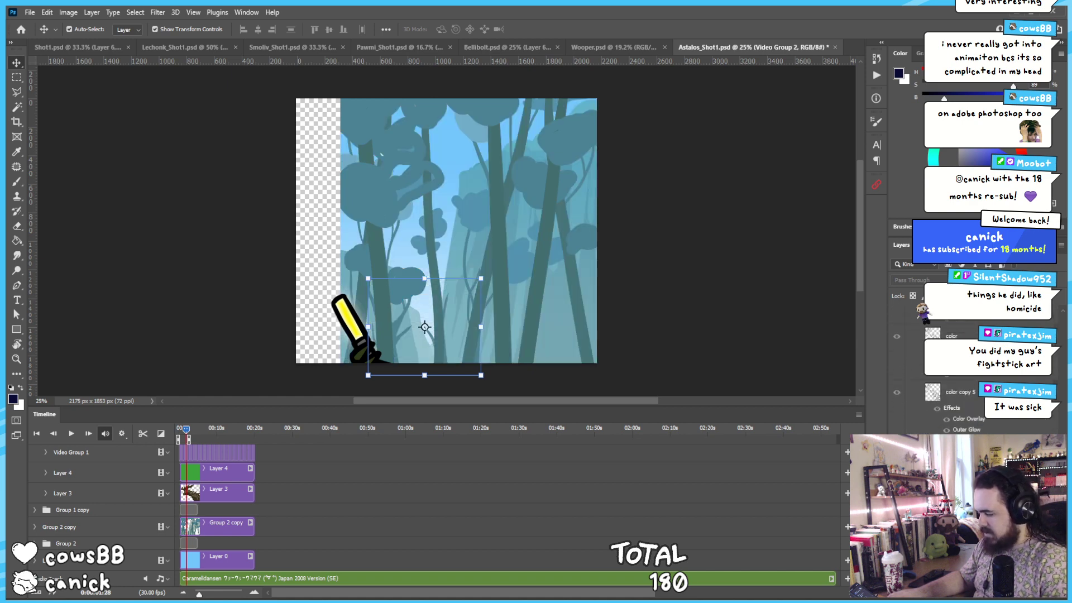
{"action": "left_click_drag", "start_coordinate": [1061, 451], "coordinate": [1061, 332]}
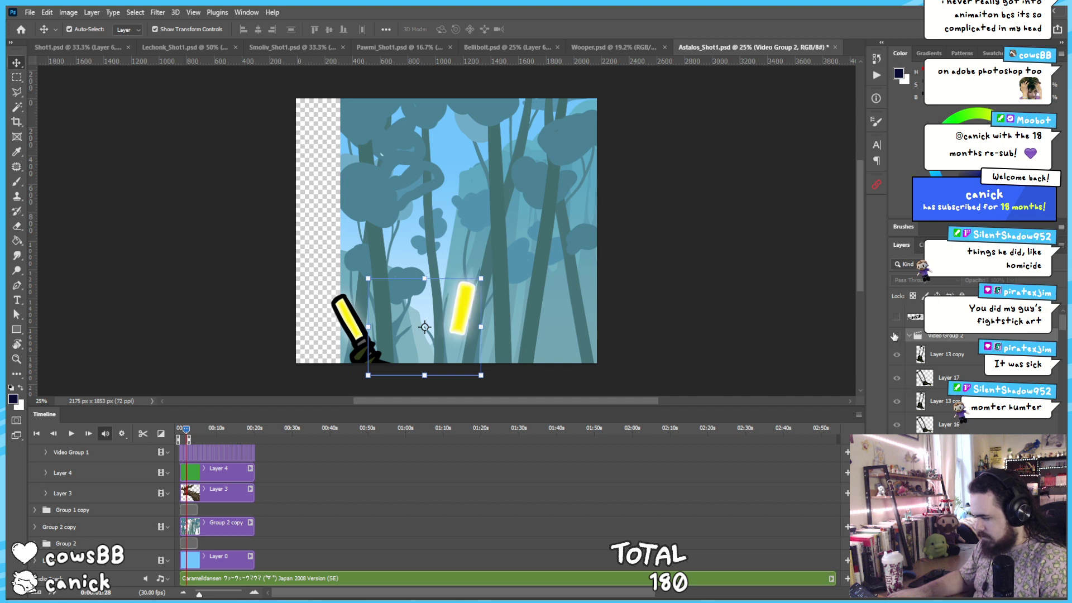
{"action": "left_click", "coordinate": [897, 336]}
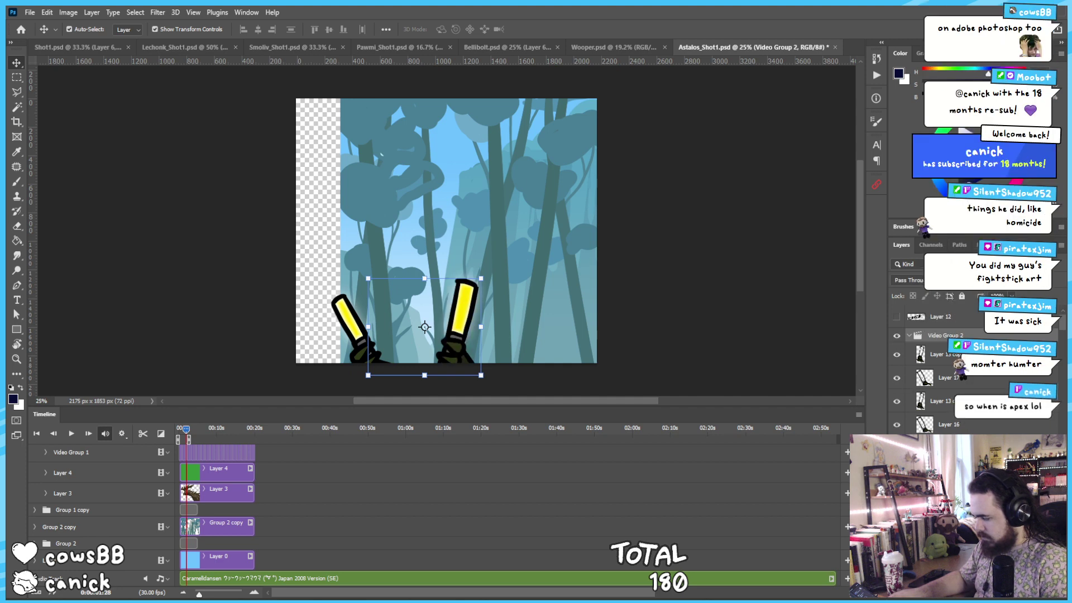
{"action": "left_click", "coordinate": [363, 319]}
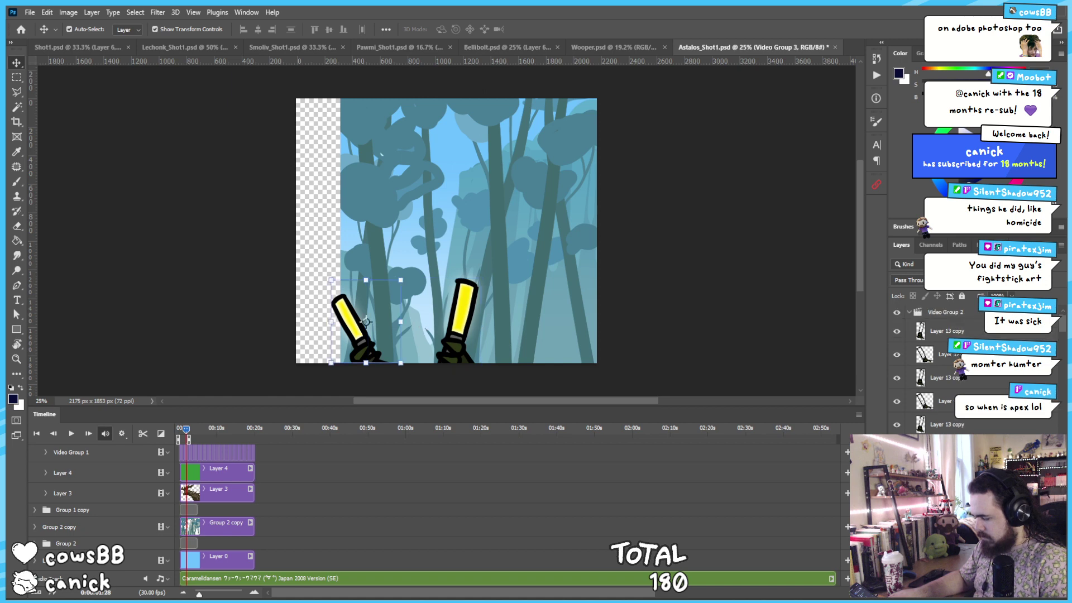
Reveal the coloured Astalos artwork in Group 3, and toggle Layer 2 on and off to check its black line work
{"action": "scroll", "coordinate": [974, 372], "scroll_direction": "down", "scroll_amount": 2}
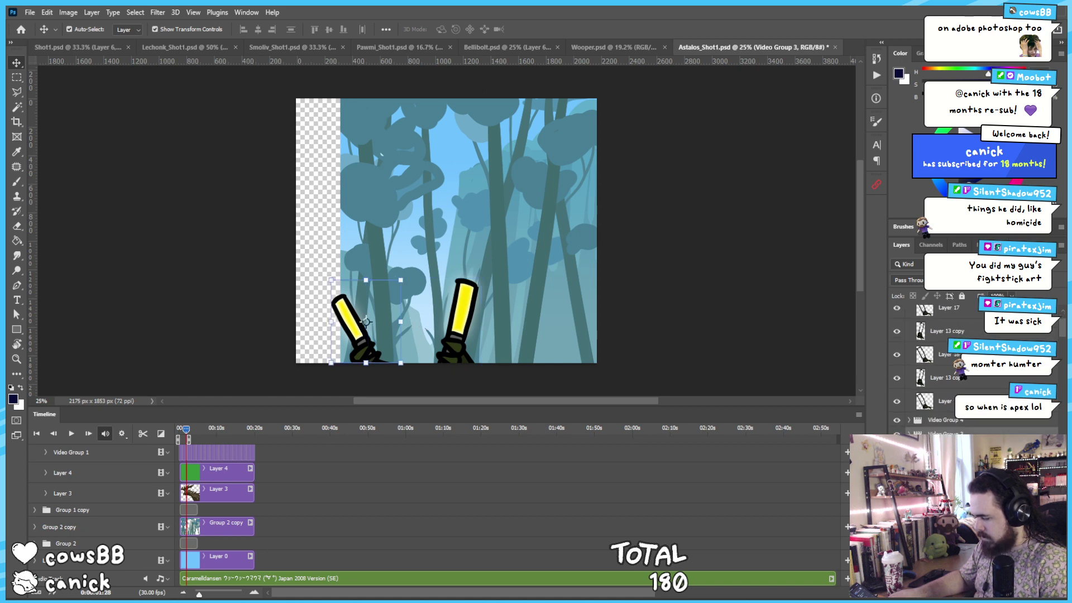
{"action": "left_click", "coordinate": [897, 449]}
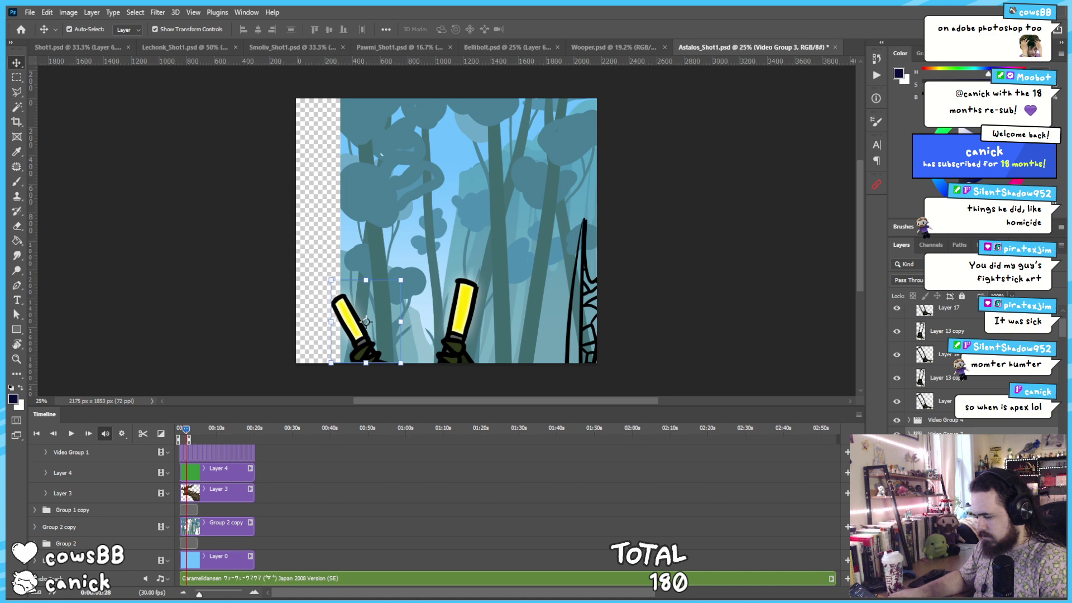
{"action": "left_click", "coordinate": [897, 449]}
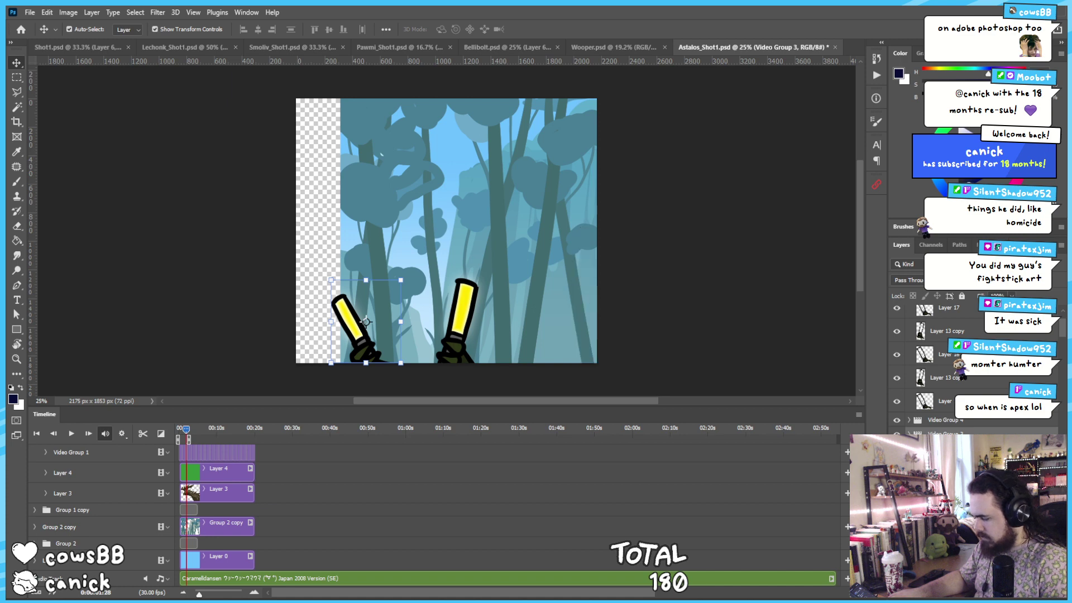
{"action": "left_click", "coordinate": [896, 463]}
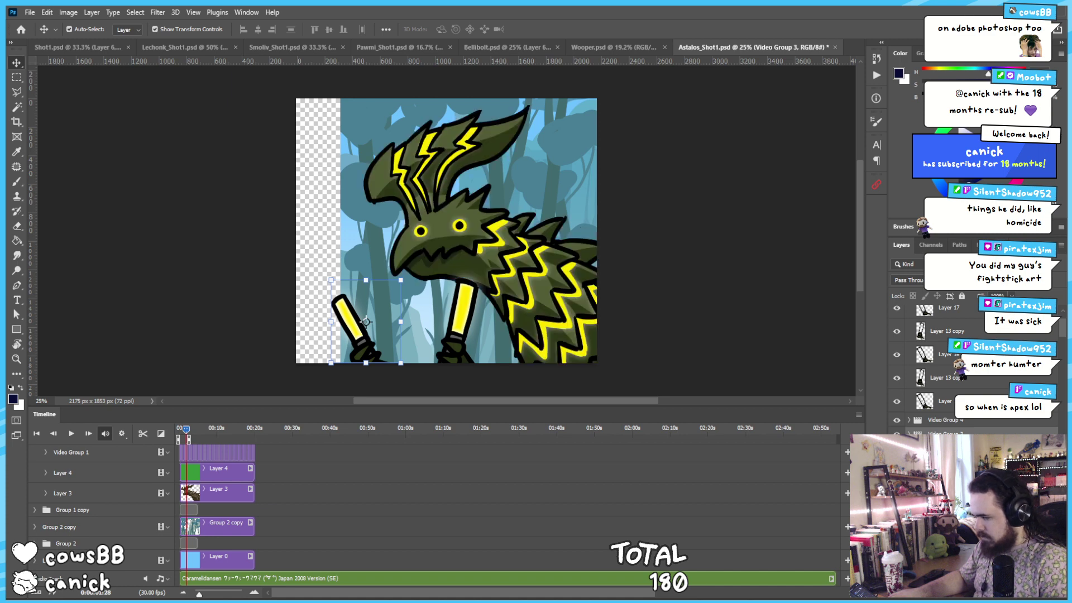
{"action": "scroll", "coordinate": [899, 423], "scroll_direction": "down", "scroll_amount": 2}
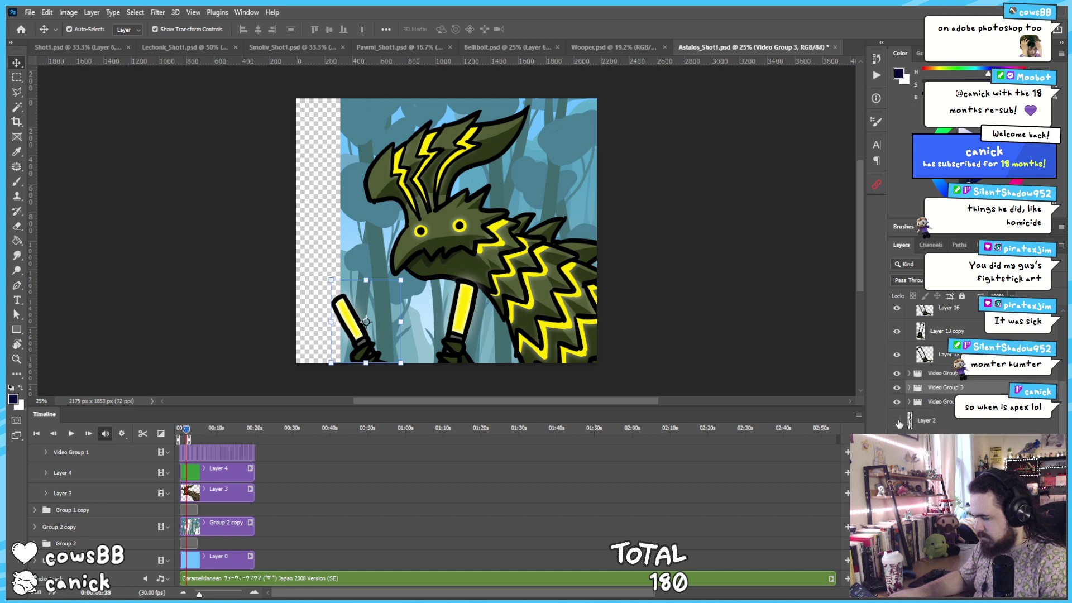
{"action": "left_click", "coordinate": [898, 423]}
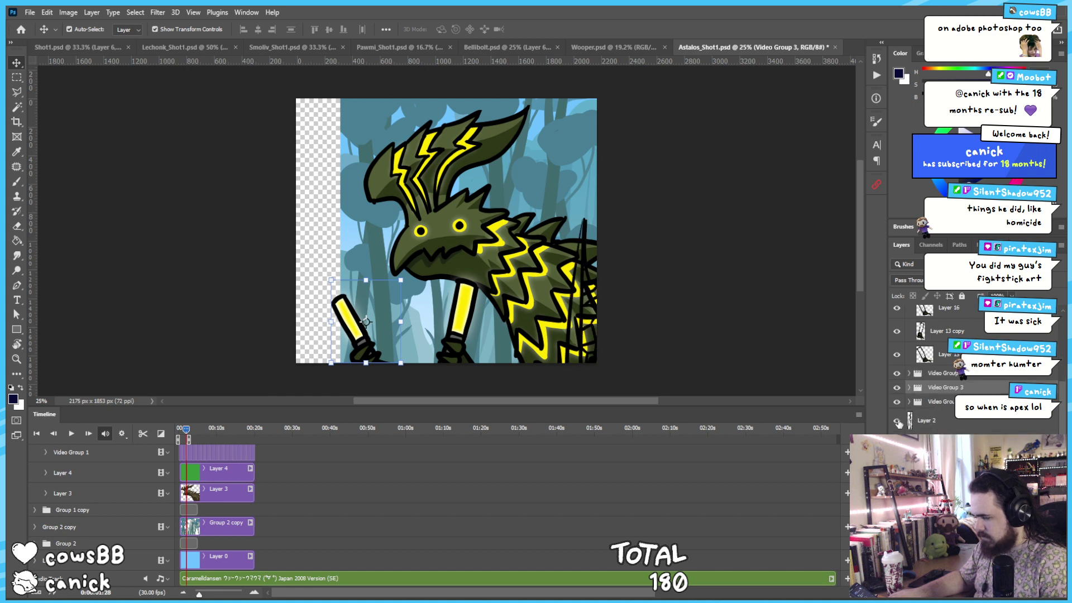
{"action": "left_click", "coordinate": [897, 423]}
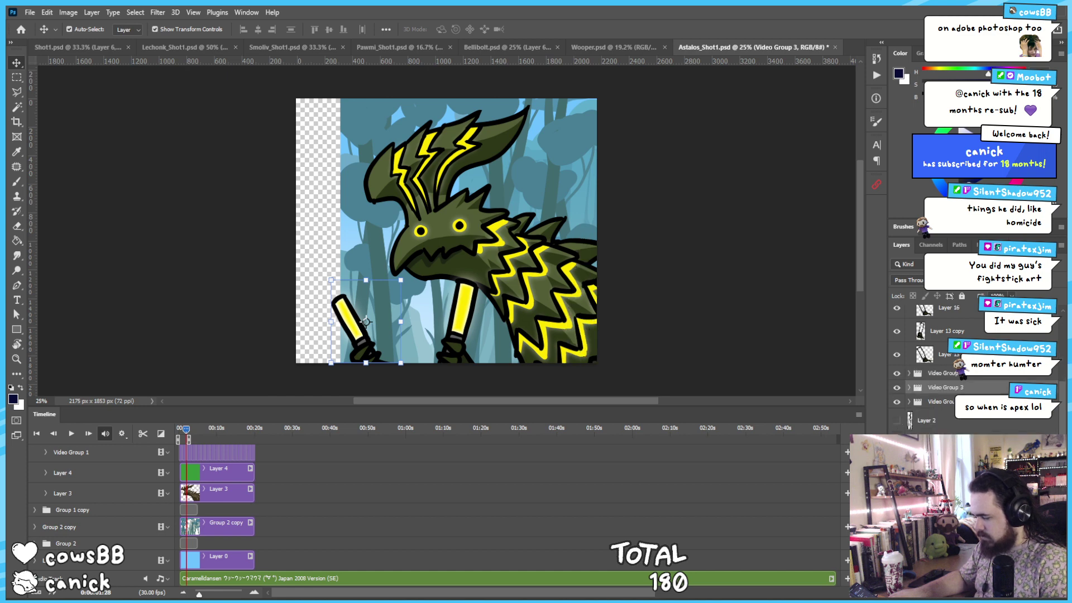
{"action": "scroll", "coordinate": [949, 363], "scroll_direction": "down", "scroll_amount": 2}
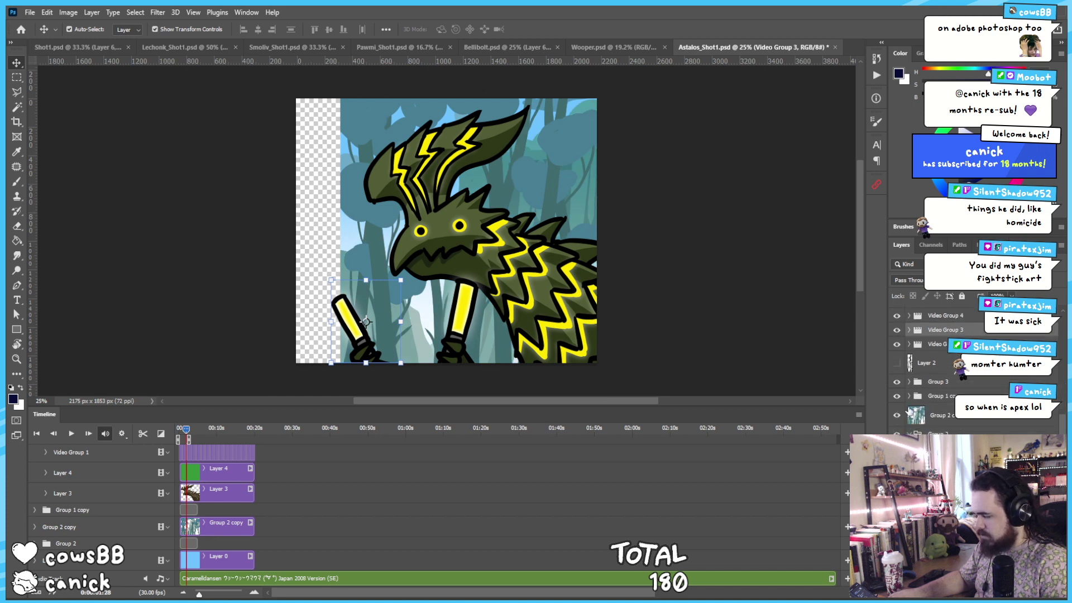
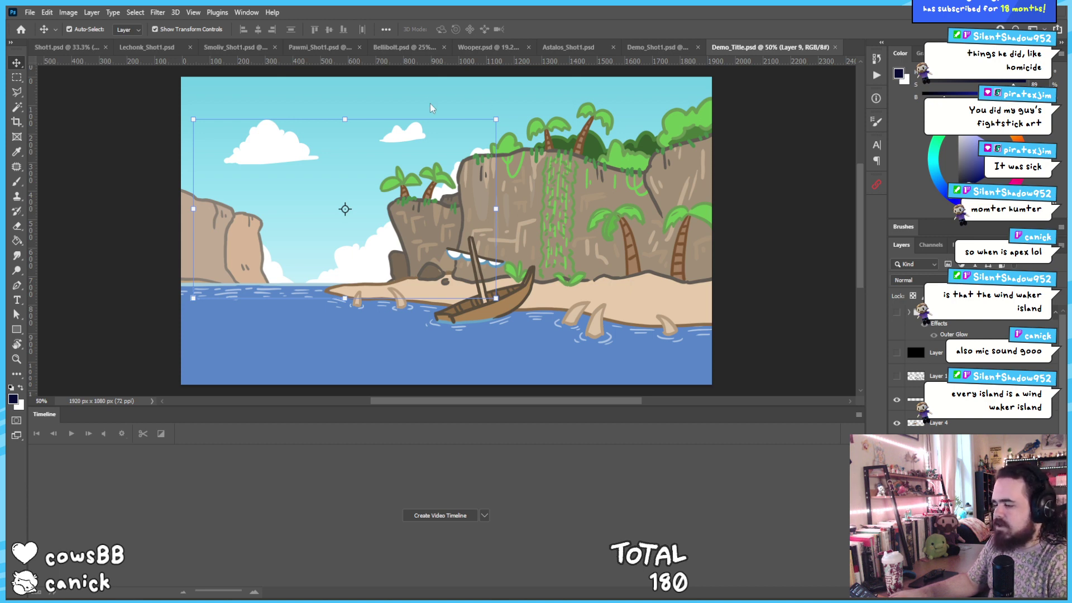
Show and hide the sunglasses layer in Astalos_Shot1.psd to check the creature with and without them
{"action": "left_click", "coordinate": [579, 49]}
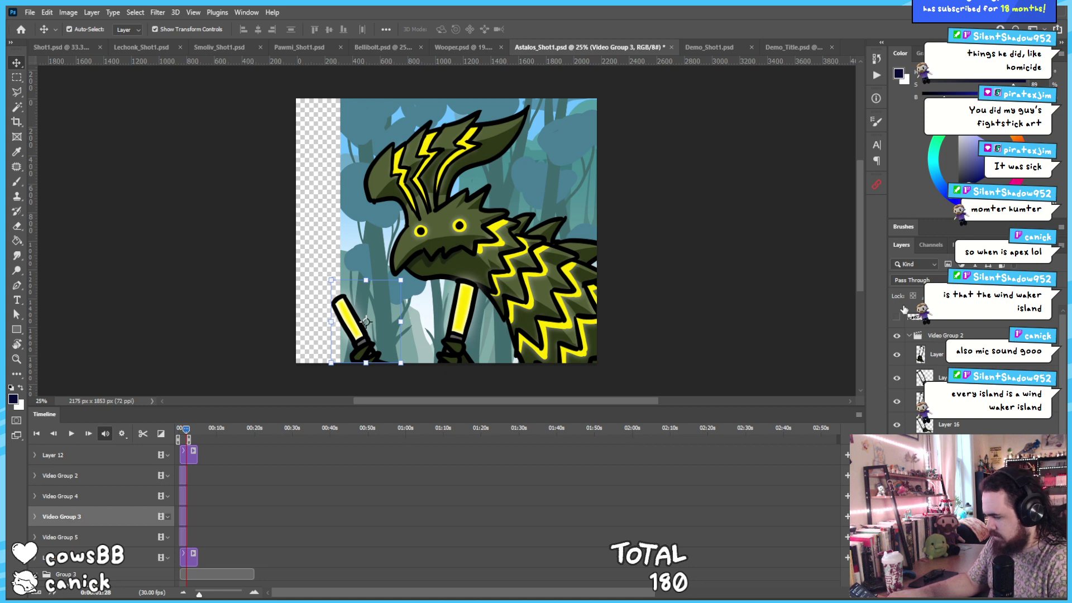
{"action": "left_click", "coordinate": [897, 315]}
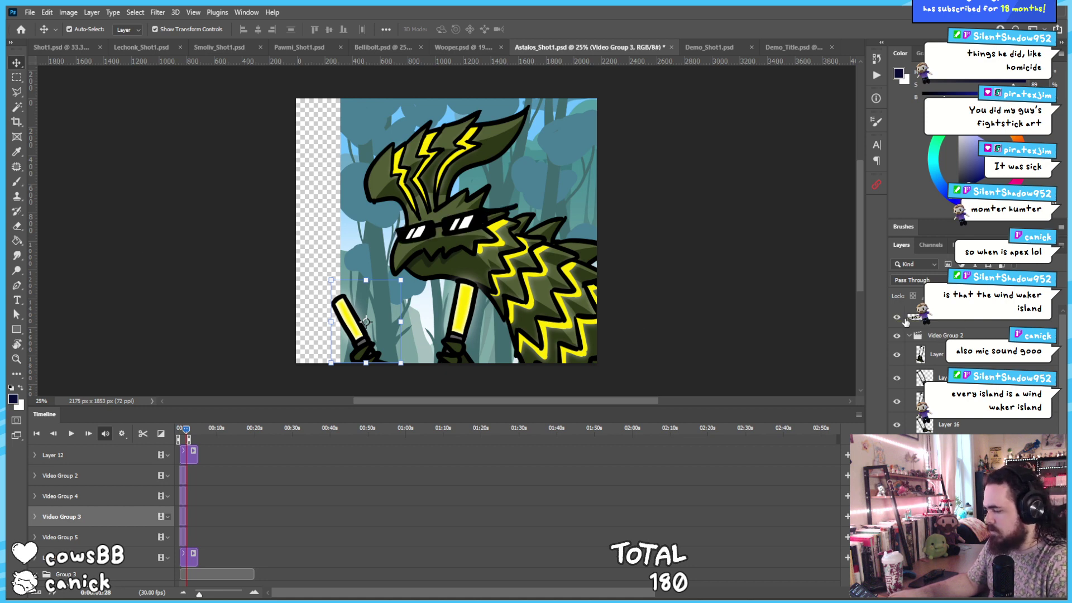
{"action": "left_click", "coordinate": [896, 316]}
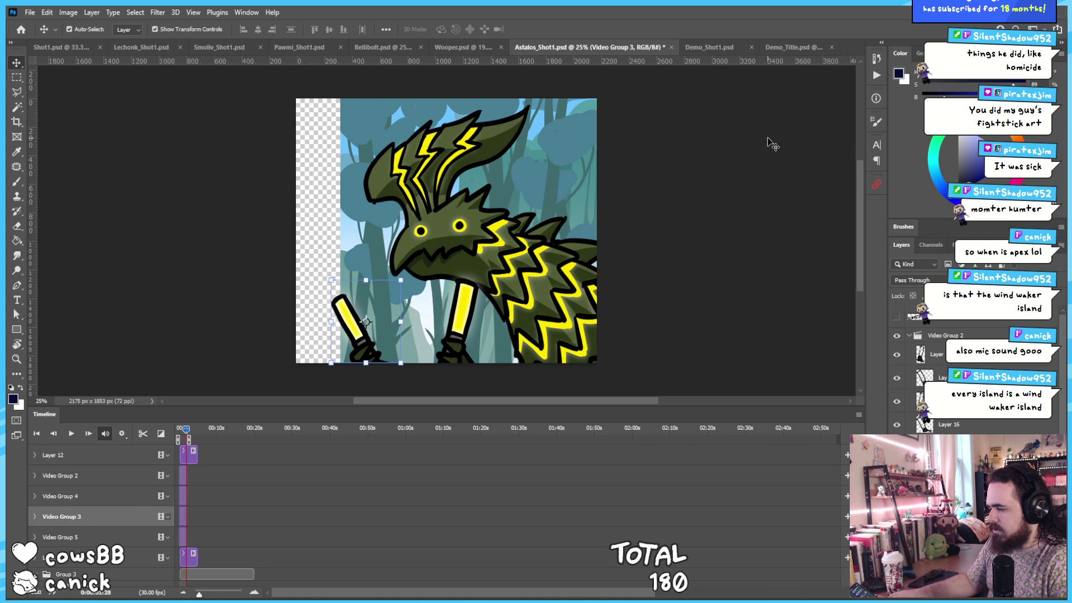
Close Astalos_Shot1.psd without saving its changes, and close Demo_Title.psd and Demo_Shot1.psd
{"action": "left_click", "coordinate": [671, 46]}
{"action": "left_click", "coordinate": [525, 230]}
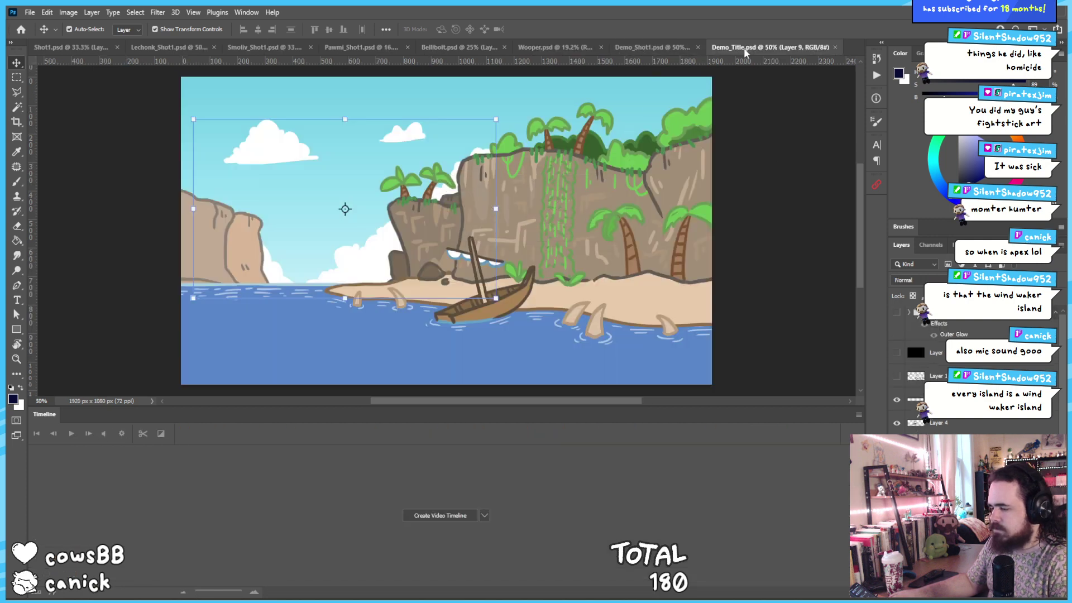
{"action": "left_click", "coordinate": [835, 47]}
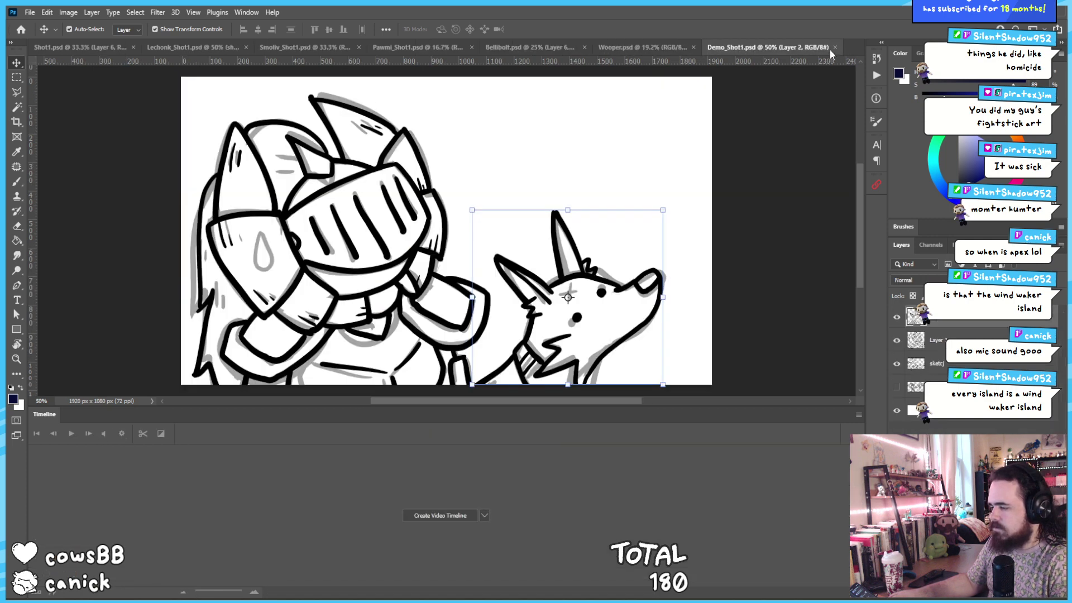
{"action": "left_click", "coordinate": [834, 47]}
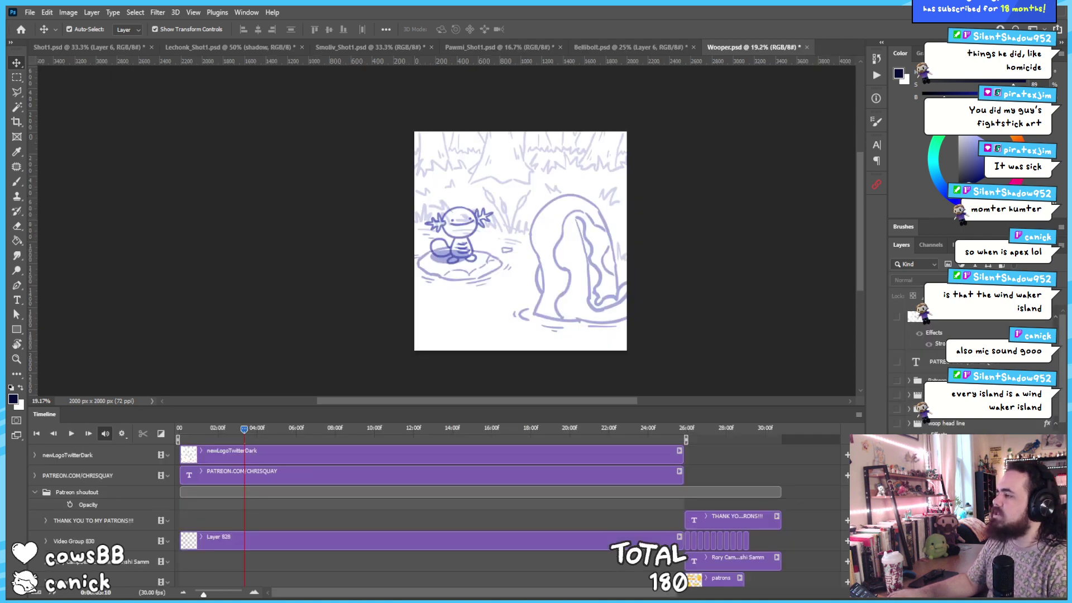
Close Wooper.psd, Bellibolt.psd, Pawmi_Shot1.psd and Smoliv_Shot1.psd without saving their changes
{"action": "left_click", "coordinate": [806, 47]}
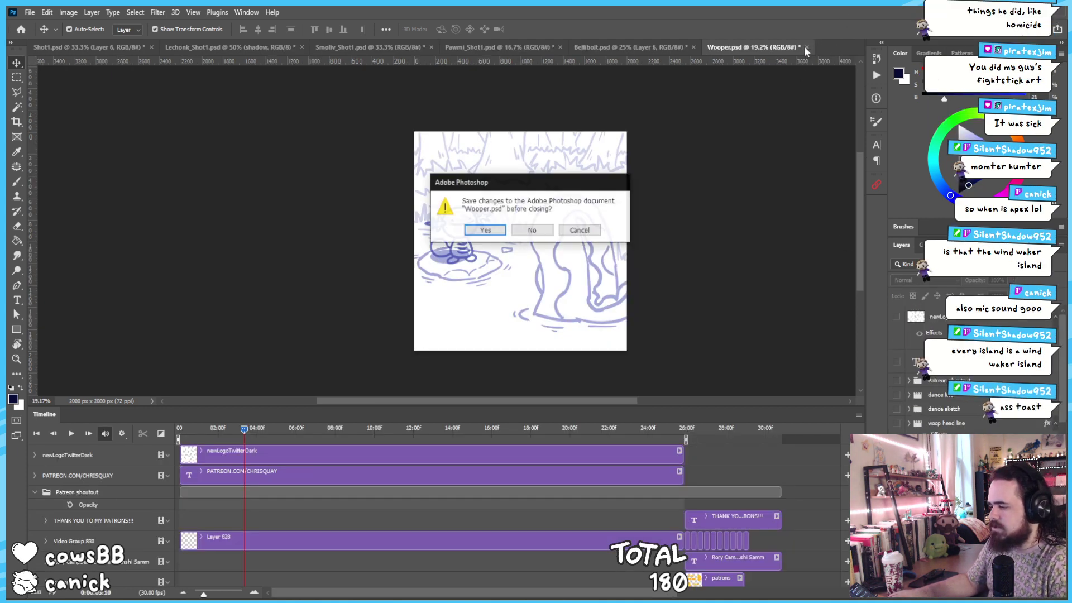
{"action": "left_click", "coordinate": [532, 231]}
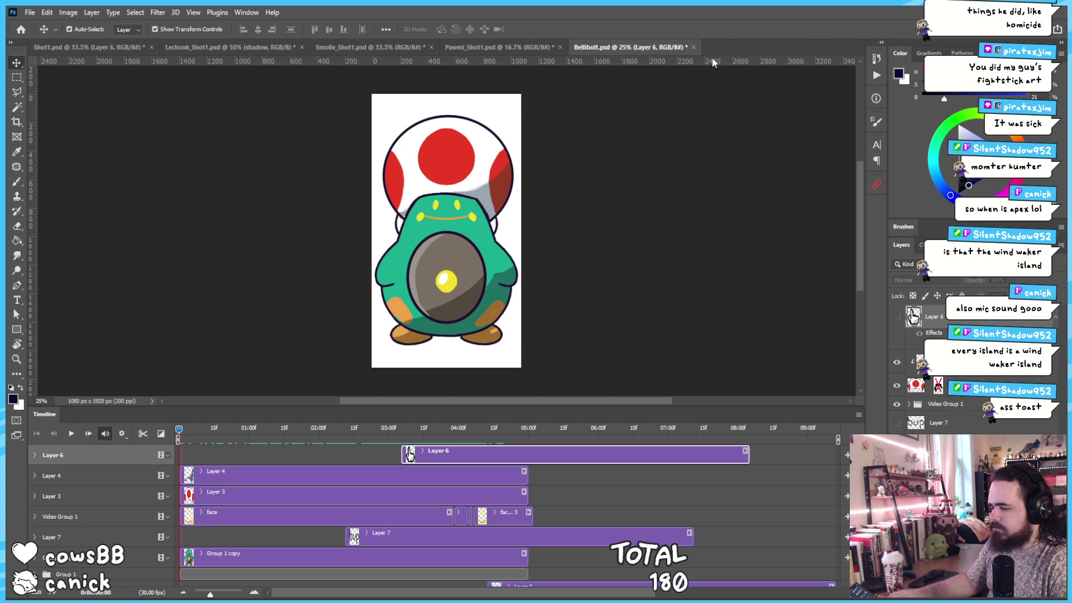
{"action": "left_click", "coordinate": [693, 47]}
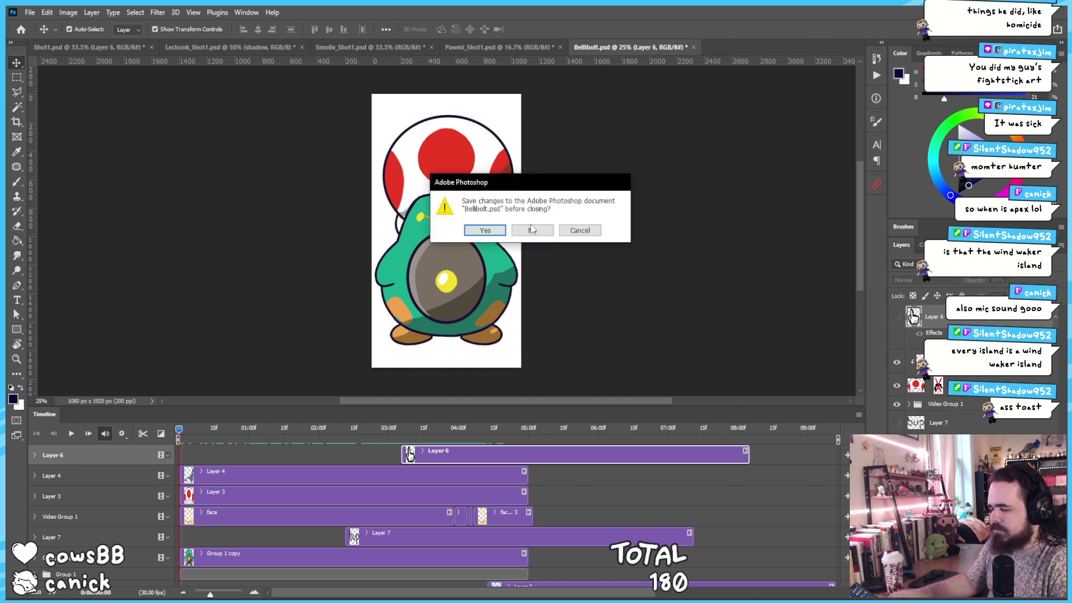
{"action": "left_click", "coordinate": [532, 230]}
{"action": "left_click", "coordinate": [559, 47]}
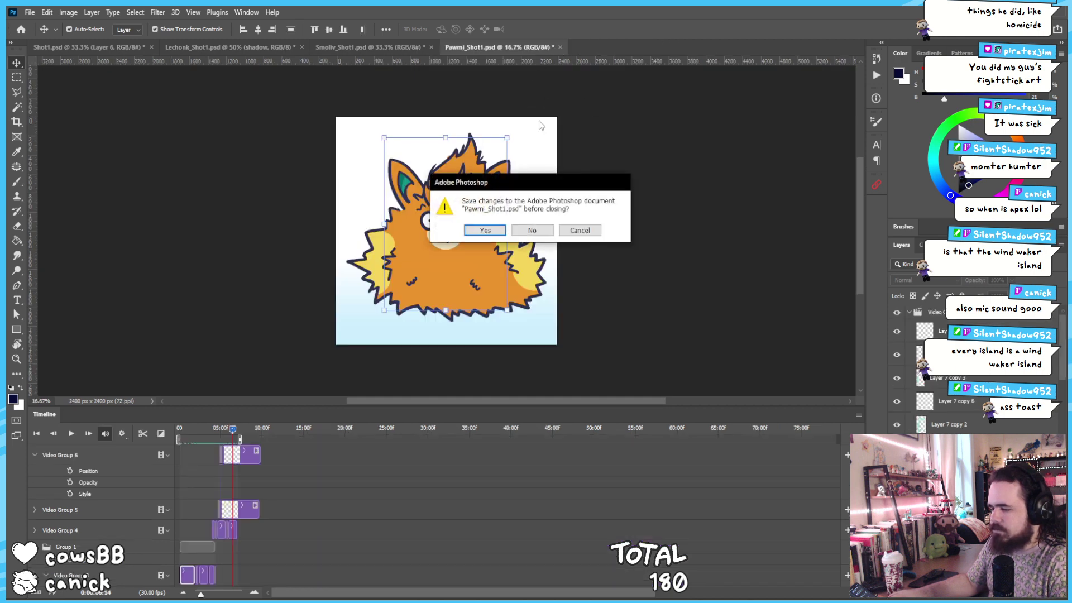
{"action": "left_click", "coordinate": [531, 230]}
{"action": "left_click", "coordinate": [431, 47]}
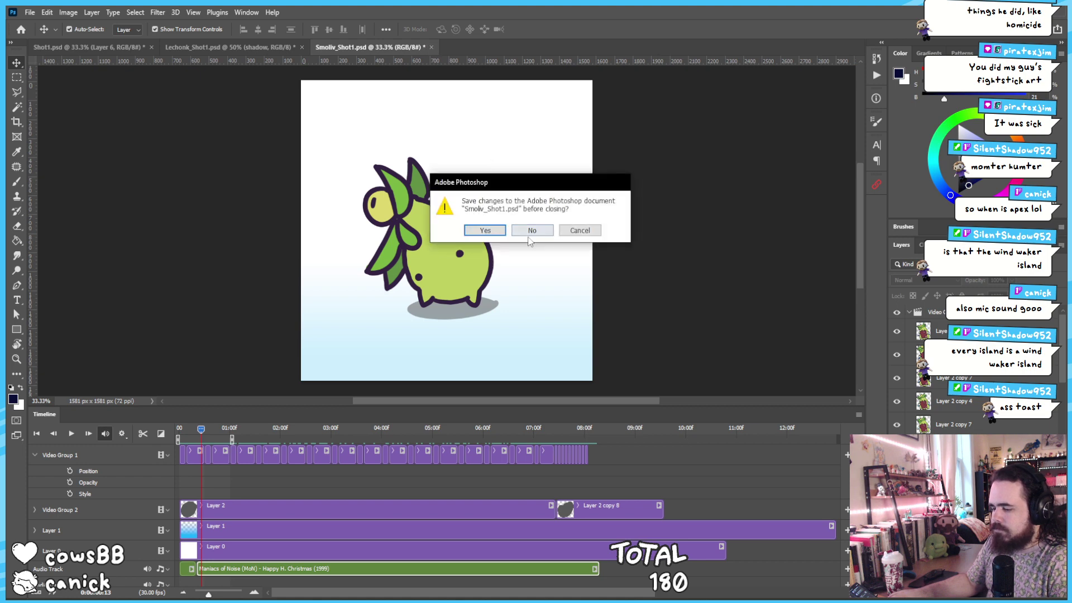
{"action": "left_click", "coordinate": [531, 231]}
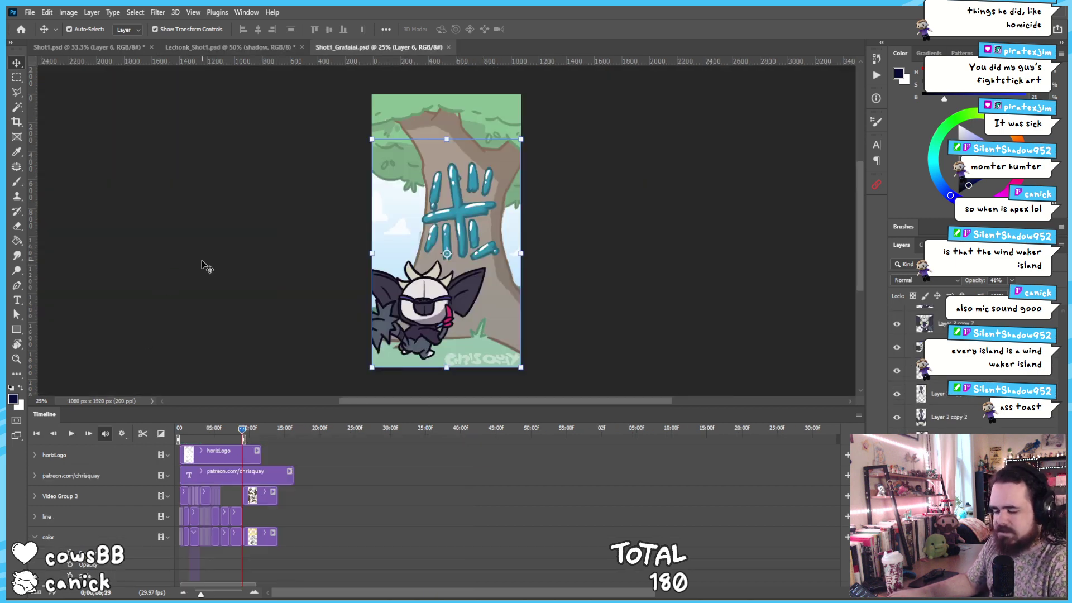
Review the Shot1_Grafaiai.psd animation from its first frame through the close-up poses to the painted-tree scene, with the timeline enlarged
{"action": "left_click_drag", "start_coordinate": [195, 431], "coordinate": [178, 429]}
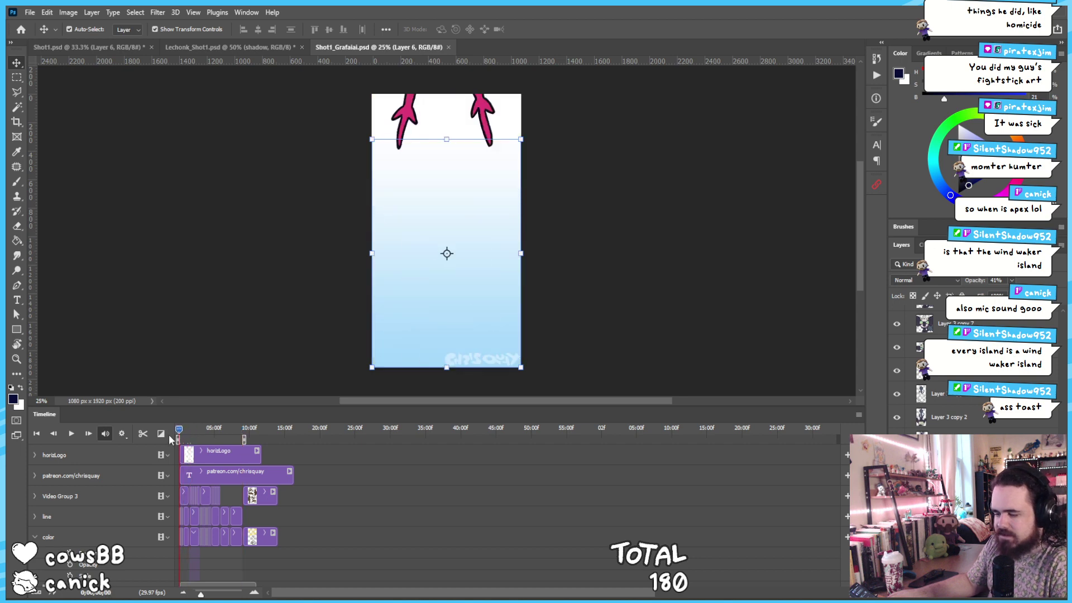
{"action": "left_click", "coordinate": [206, 595]}
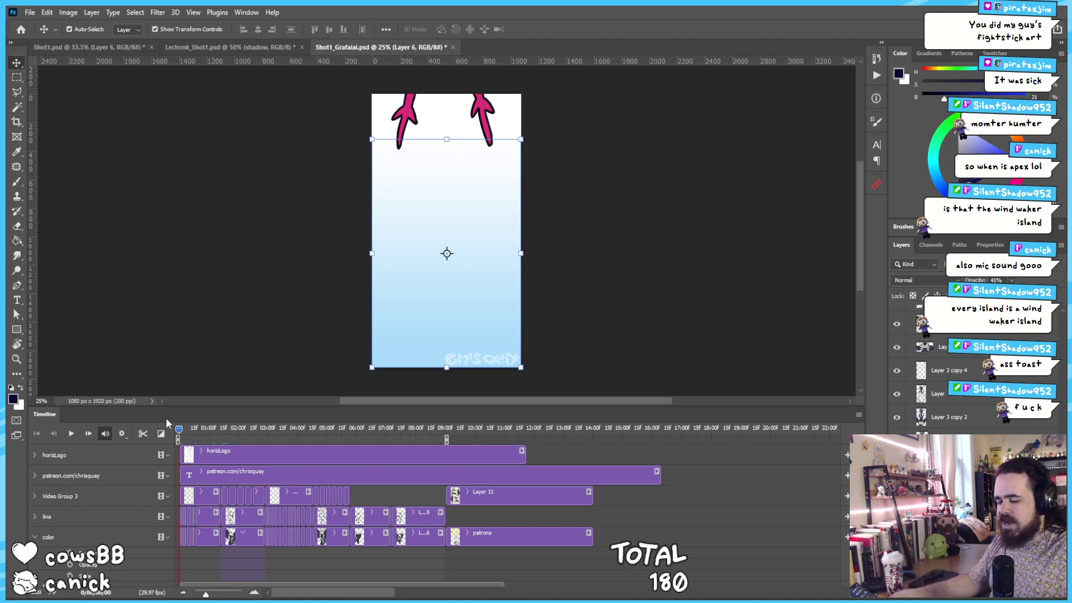
{"action": "left_click_drag", "start_coordinate": [179, 430], "coordinate": [276, 418]}
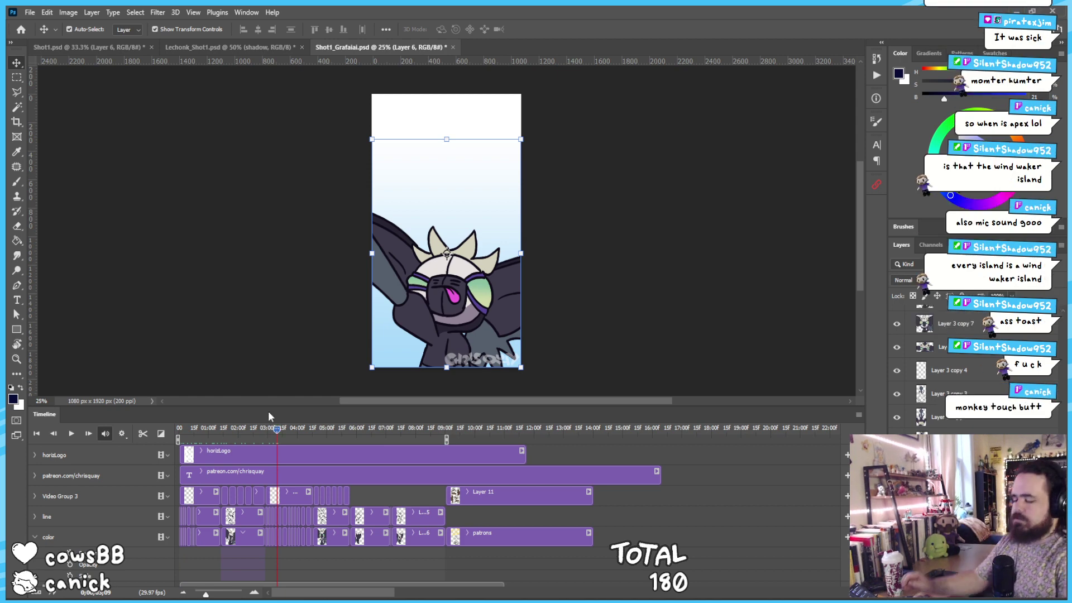
{"action": "left_click_drag", "start_coordinate": [237, 434], "coordinate": [328, 442]}
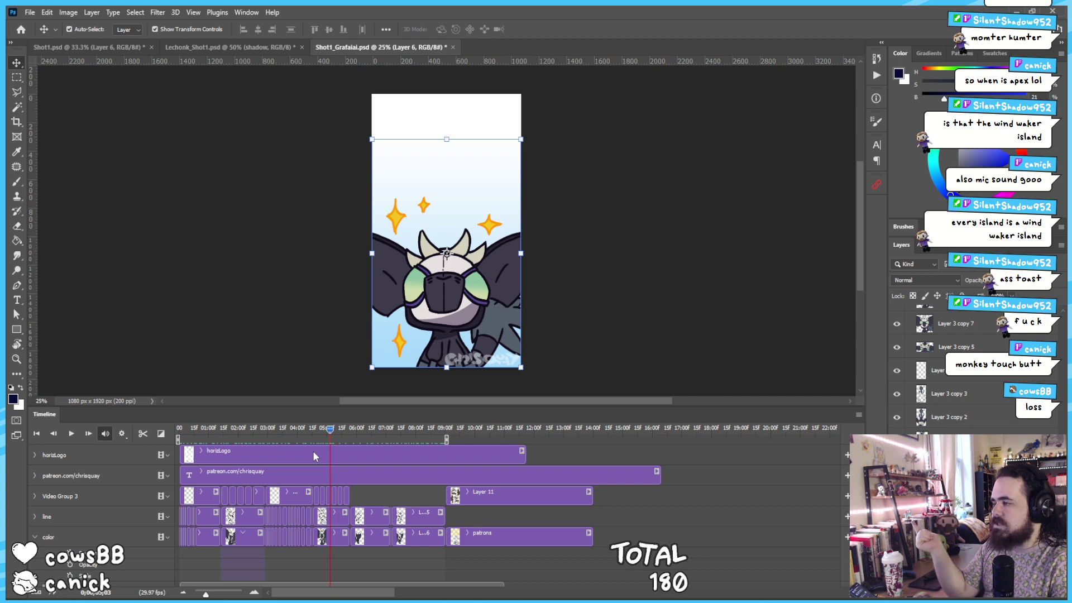
{"action": "left_click", "coordinate": [422, 431]}
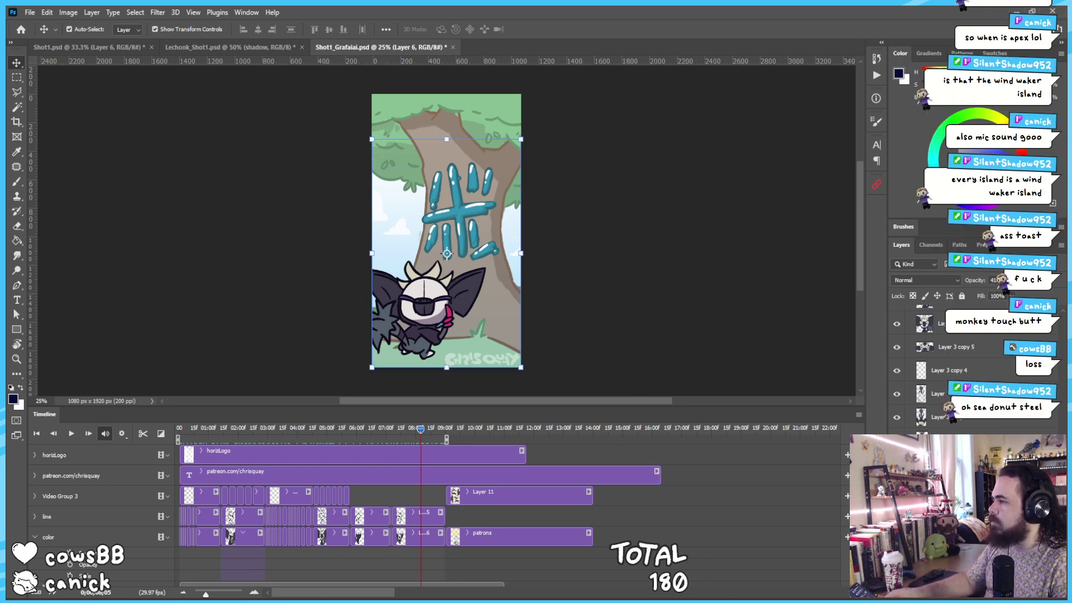
Open Storyboard.PNG as a separate document and examine its panels and captions up close
{"action": "left_click_drag", "start_coordinate": [708, 368], "coordinate": [492, 41]}
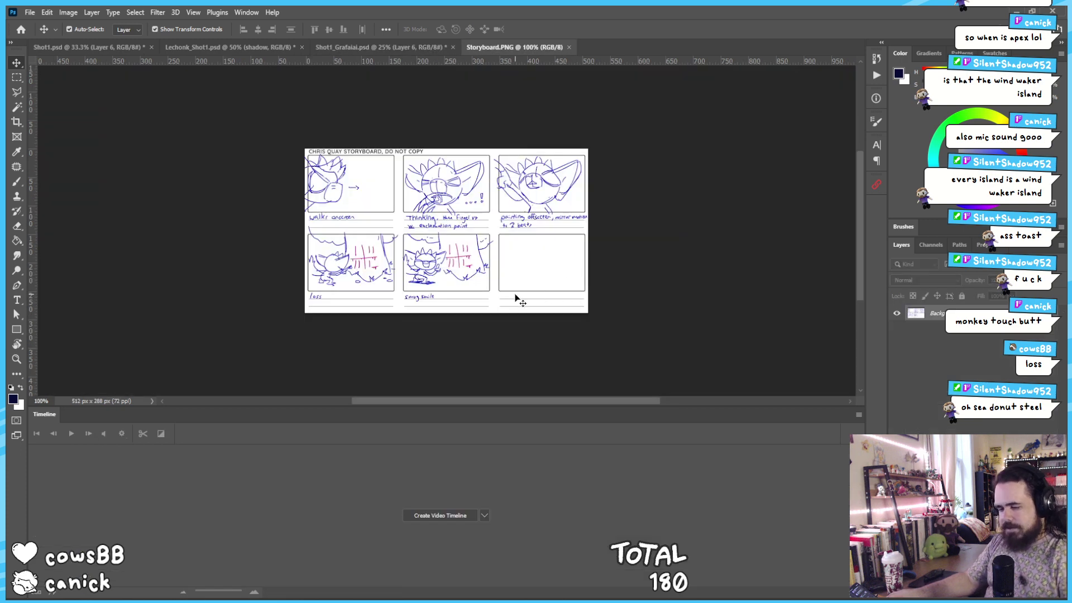
{"action": "scroll", "coordinate": [468, 302], "scroll_direction": "up", "scroll_amount": 6}
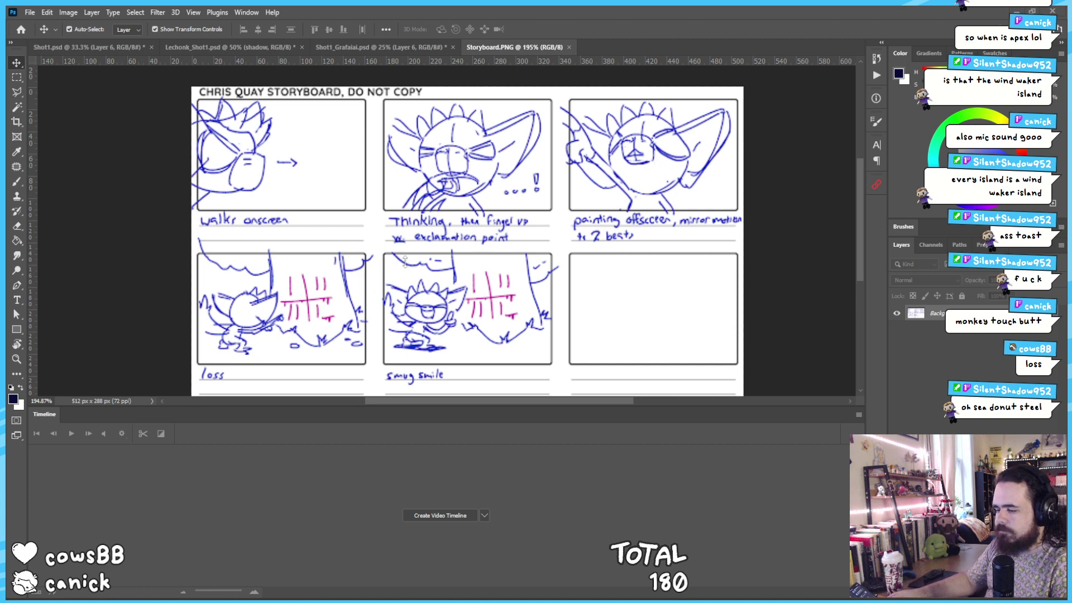
{"action": "scroll", "coordinate": [404, 263], "scroll_direction": "down", "scroll_amount": 1}
{"action": "scroll", "coordinate": [404, 262], "scroll_direction": "up", "scroll_amount": 1}
{"action": "scroll", "coordinate": [404, 261], "scroll_direction": "down", "scroll_amount": 1}
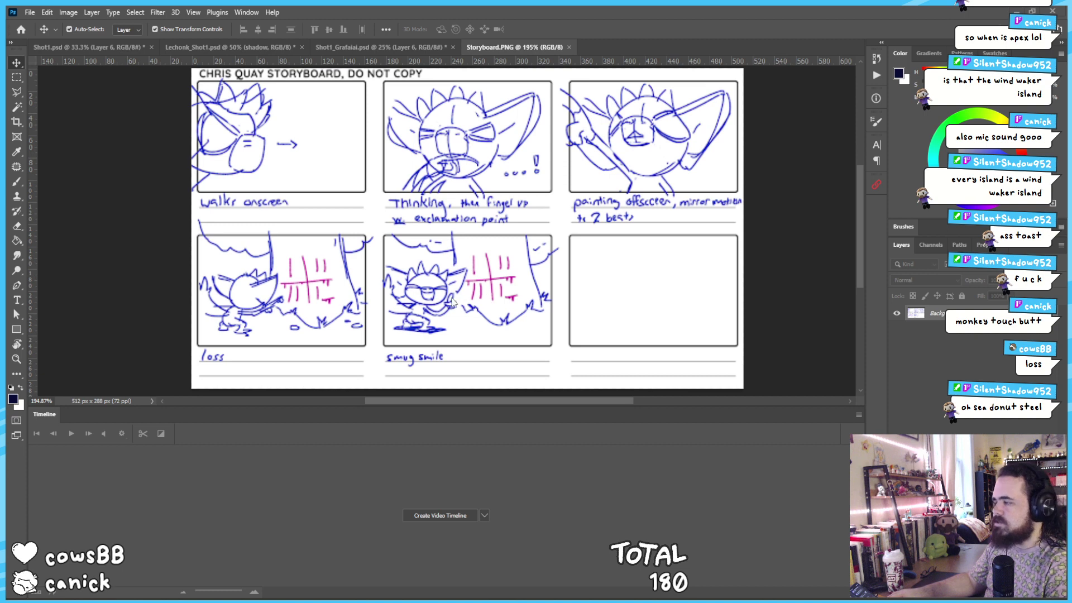
Compare the finished painted-tree scene in Shot1_Grafaiai.psd with the storyboard panels, ending on the animation
{"action": "left_click", "coordinate": [367, 49]}
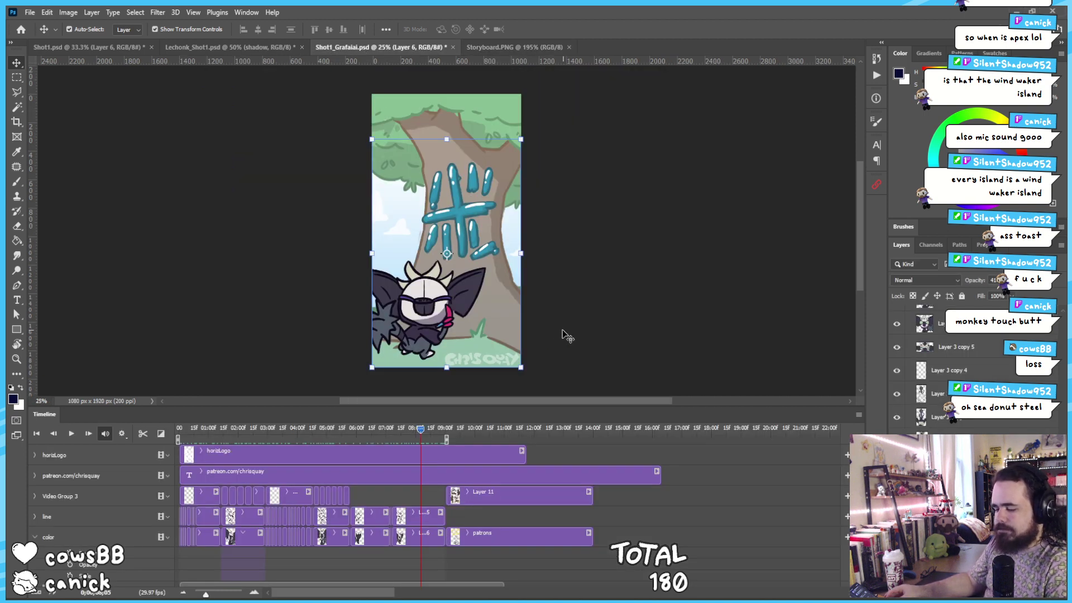
{"action": "left_click", "coordinate": [513, 47]}
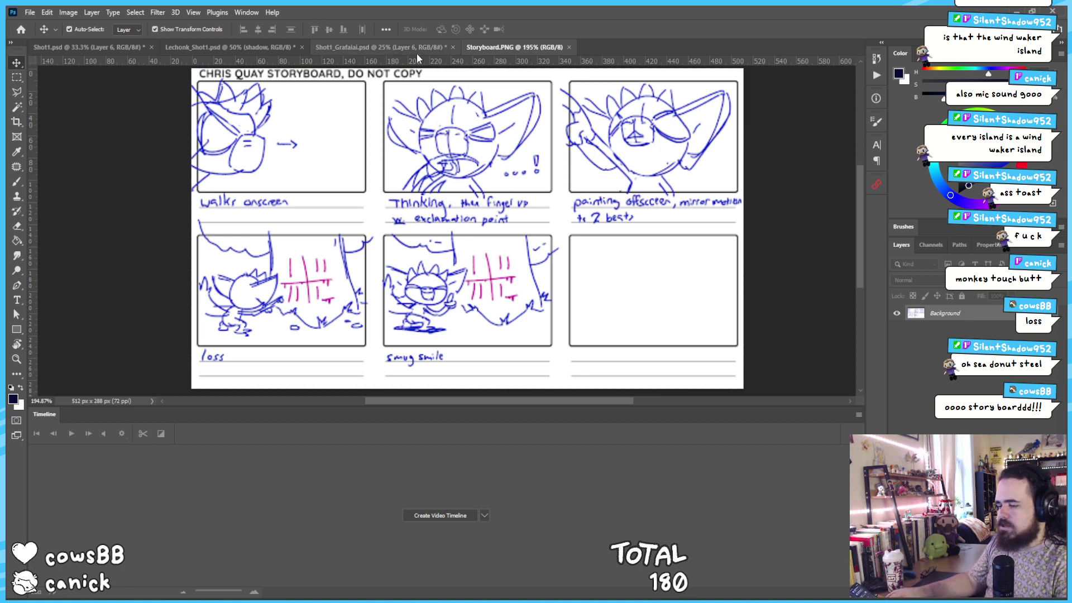
{"action": "left_click", "coordinate": [387, 47]}
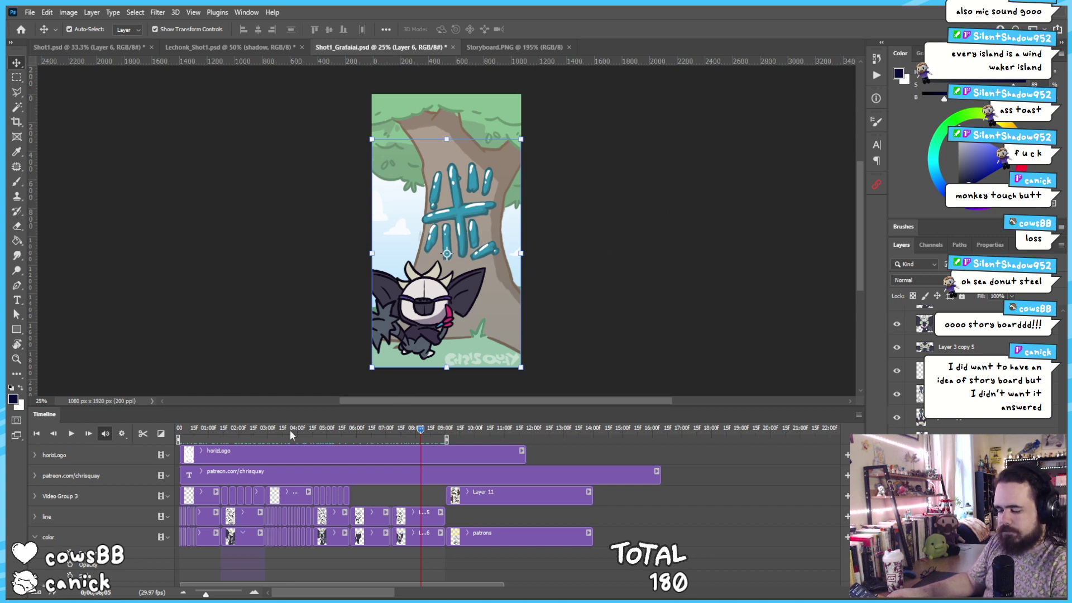
Return the Grafaiai animation to its start, hide its line art and colour, and scrub the sketch to the tree scene
{"action": "left_click_drag", "start_coordinate": [290, 430], "coordinate": [179, 420]}
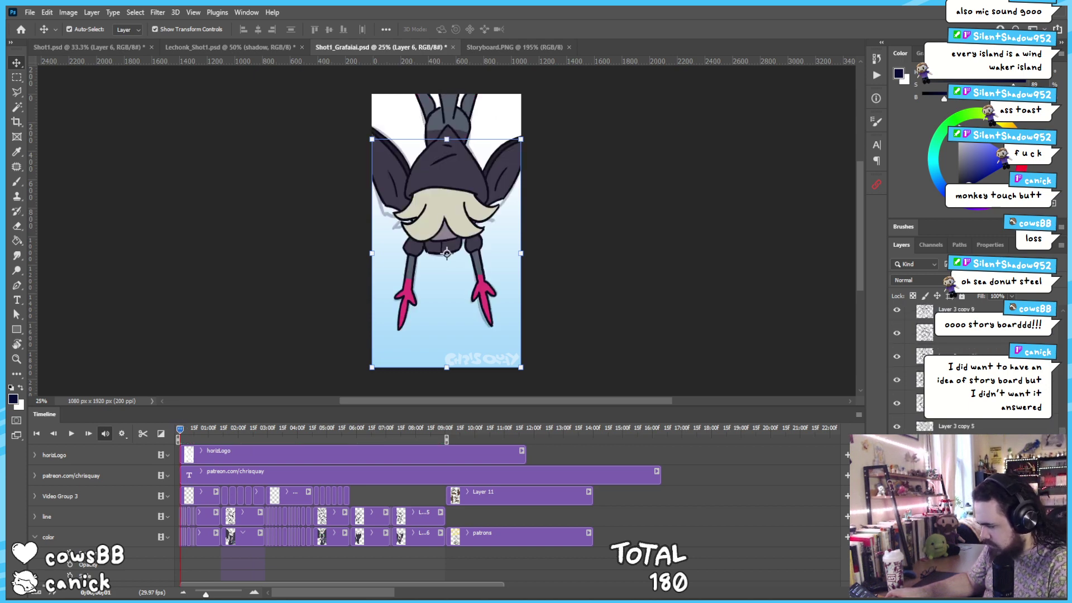
{"action": "scroll", "coordinate": [972, 368], "scroll_direction": "up", "scroll_amount": 10}
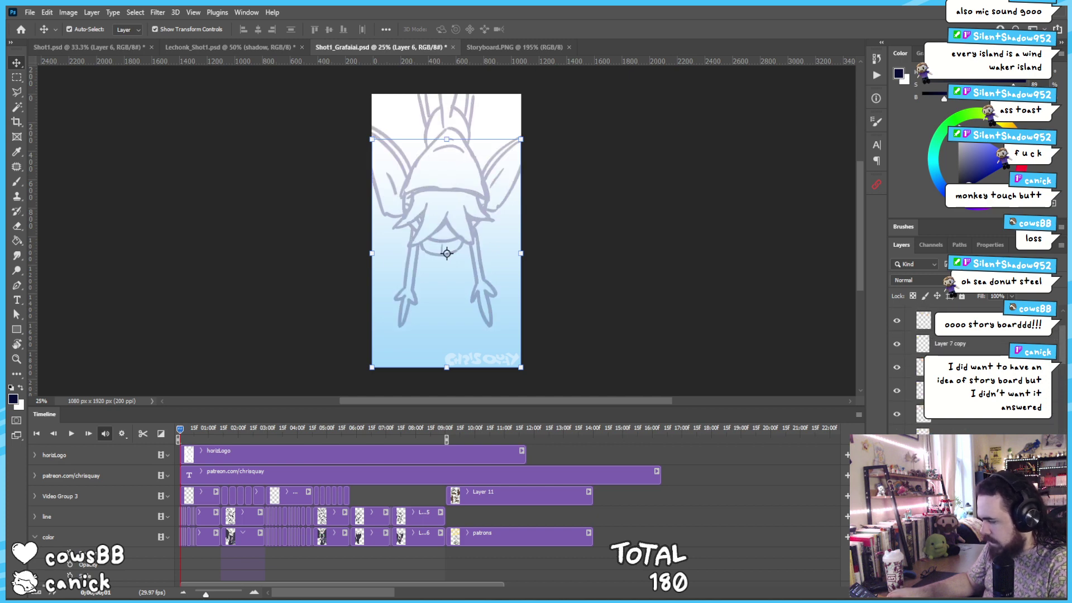
{"action": "left_click_drag", "start_coordinate": [185, 429], "coordinate": [361, 430]}
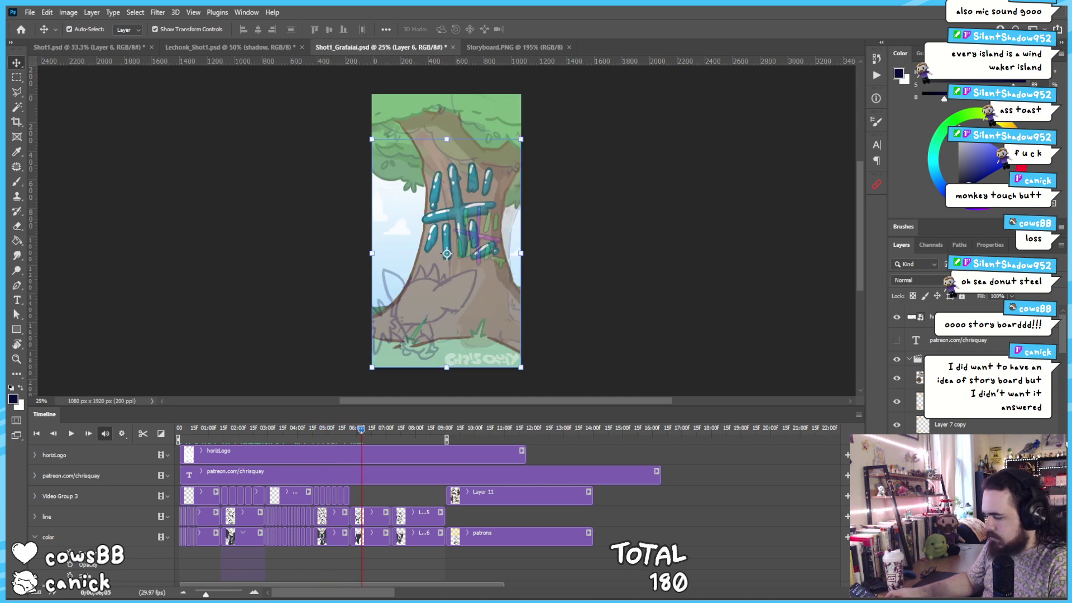
Hide Video Group 3, the logo watermark, the finished tree background and the blue gradient to isolate the rough sketch of the tree scene
{"action": "left_click", "coordinate": [896, 362]}
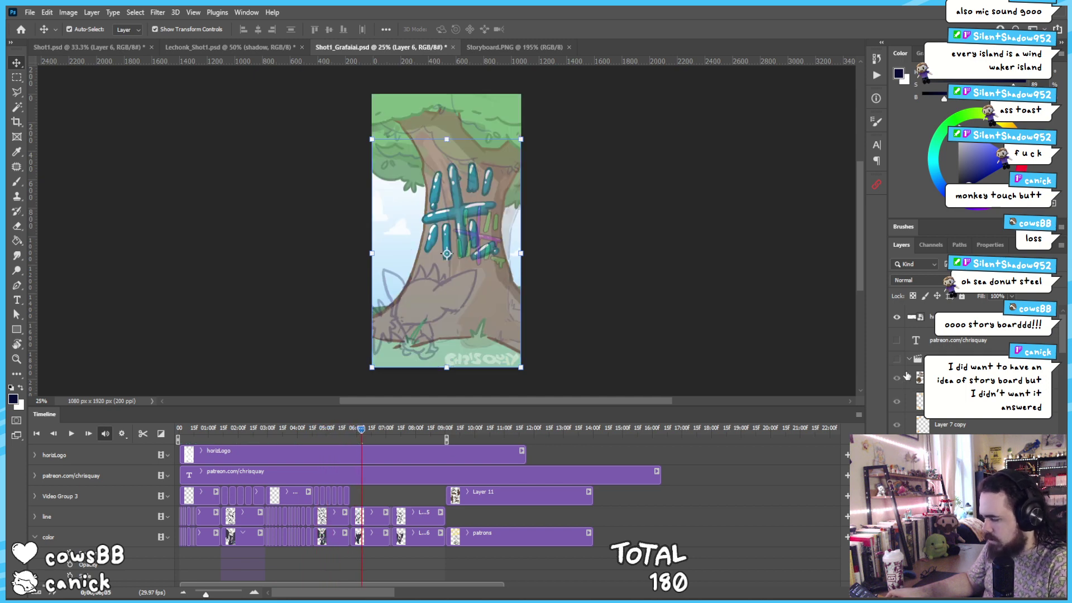
{"action": "left_click", "coordinate": [896, 318]}
{"action": "scroll", "coordinate": [949, 362], "scroll_direction": "down", "scroll_amount": 3}
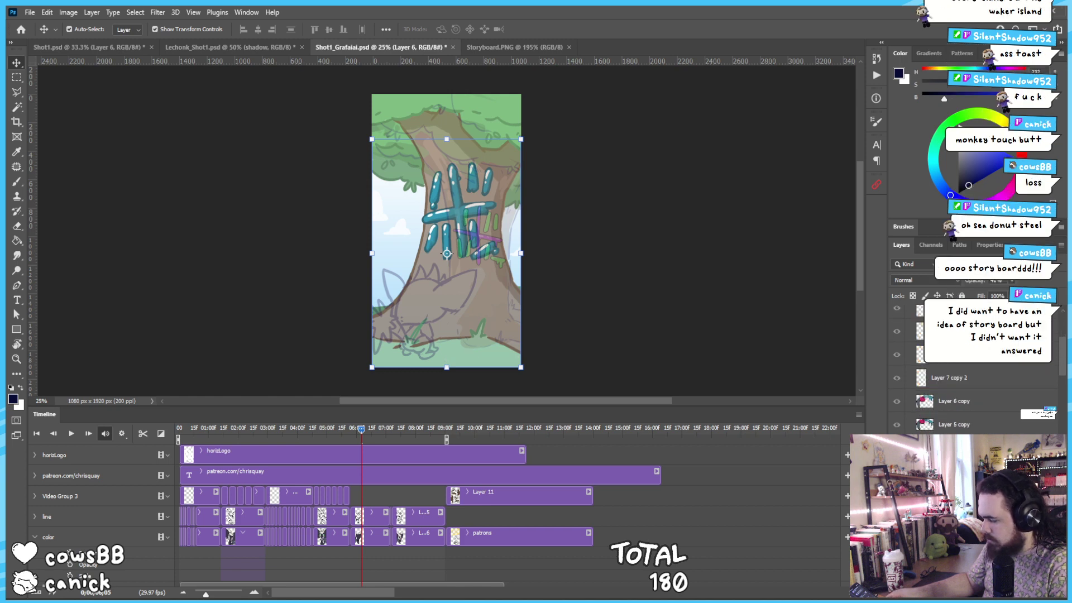
{"action": "scroll", "coordinate": [949, 363], "scroll_direction": "down", "scroll_amount": 5}
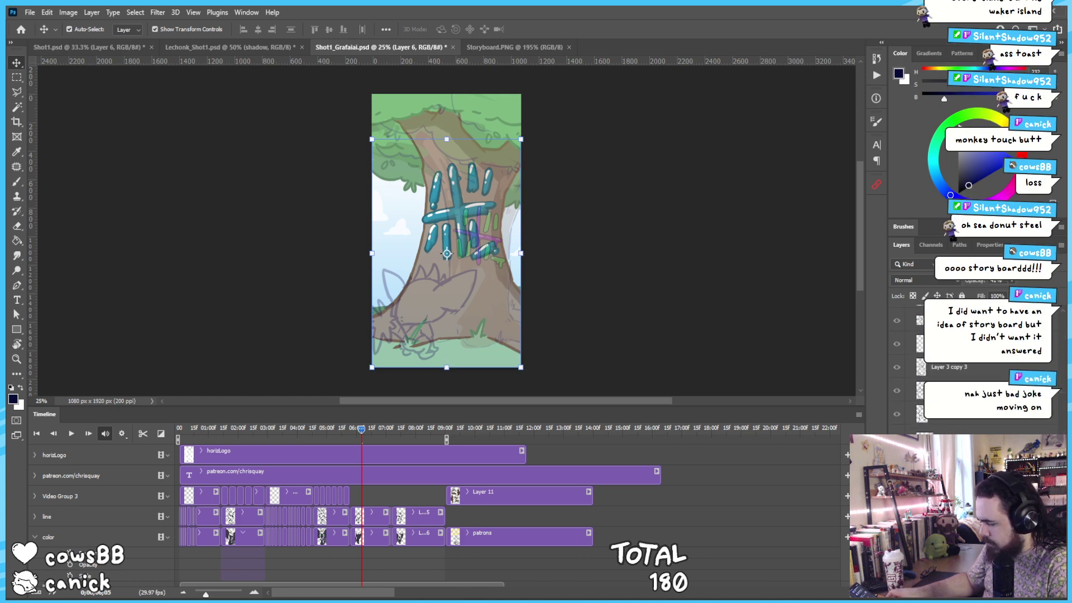
{"action": "scroll", "coordinate": [921, 369], "scroll_direction": "down", "scroll_amount": 2}
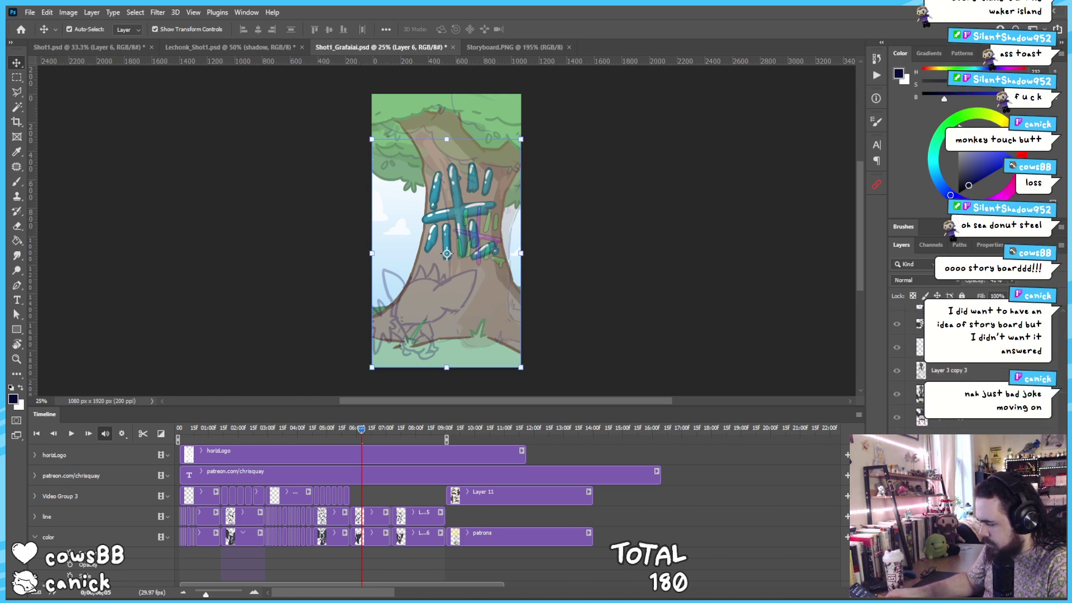
{"action": "left_click", "coordinate": [896, 441]}
{"action": "left_click", "coordinate": [896, 464]}
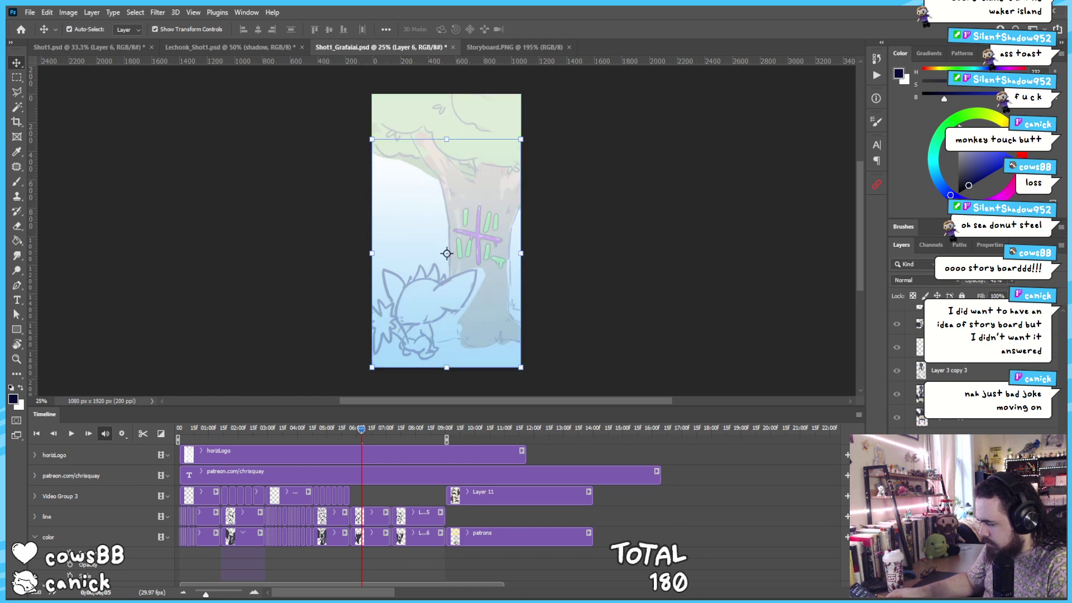
{"action": "left_click", "coordinate": [896, 488]}
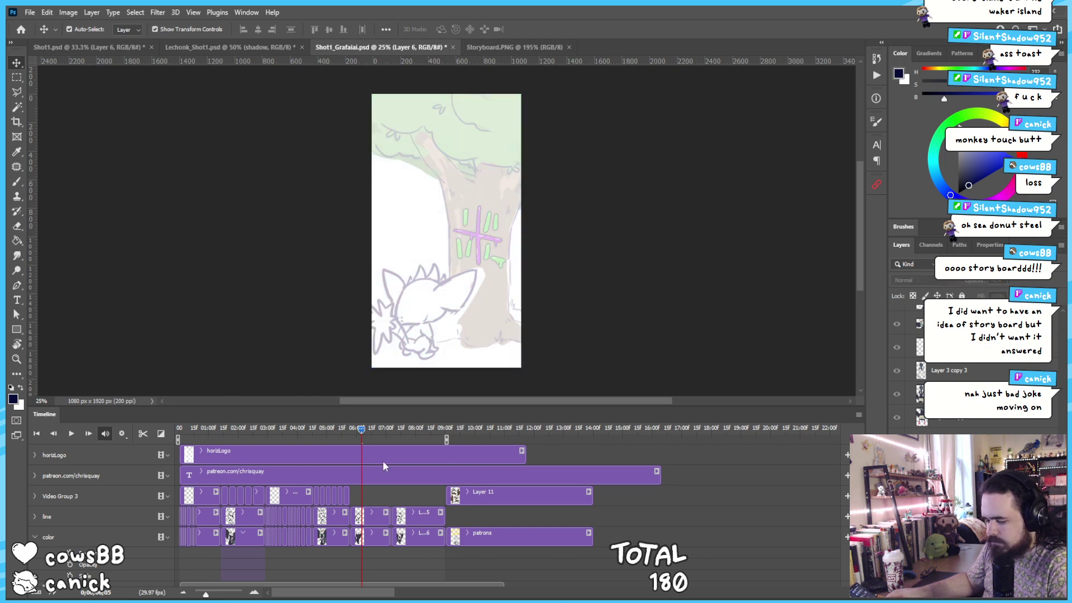
Scrub back and forth through the rough tree-scene sketch to examine the creature's turn and the end of the animation
{"action": "left_click_drag", "start_coordinate": [361, 431], "coordinate": [404, 435]}
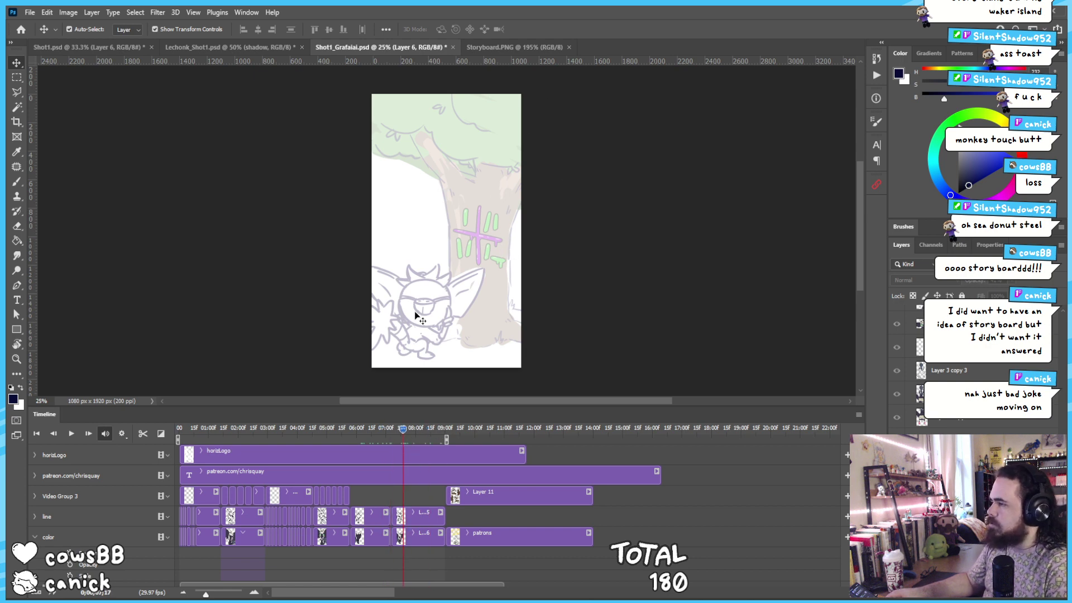
{"action": "mouse_move", "coordinate": [402, 431]}
{"action": "left_mouse_down"}
{"action": "mouse_move", "coordinate": [444, 428]}
{"action": "mouse_move", "coordinate": [406, 426]}
{"action": "left_mouse_up"}
{"action": "mouse_move", "coordinate": [374, 430]}
{"action": "left_mouse_down"}
{"action": "mouse_move", "coordinate": [180, 432]}
{"action": "mouse_move", "coordinate": [409, 432]}
{"action": "left_mouse_up"}
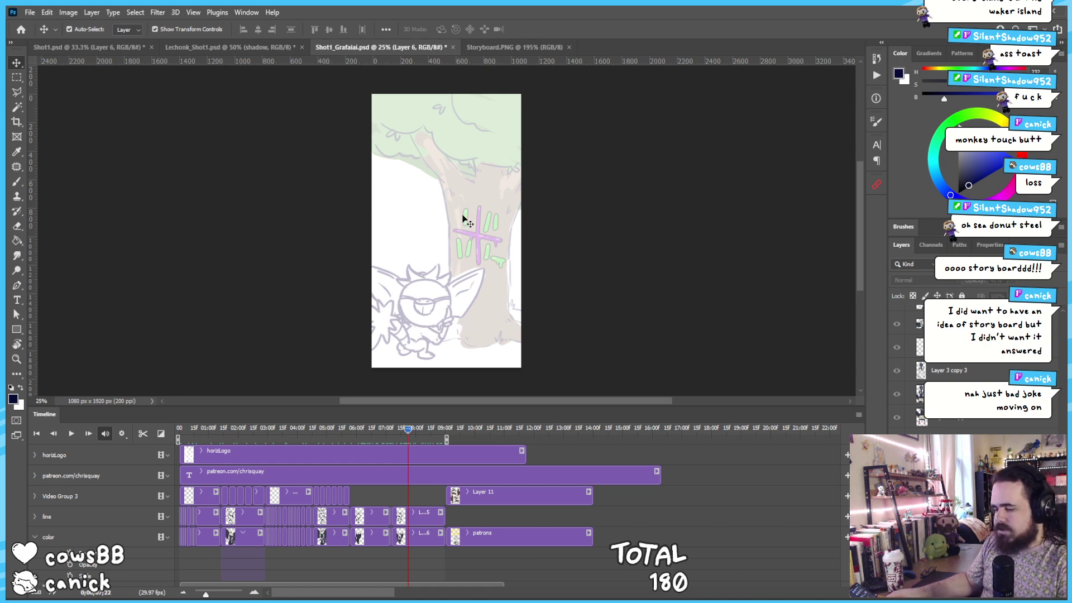
{"action": "left_click_drag", "start_coordinate": [420, 433], "coordinate": [457, 429]}
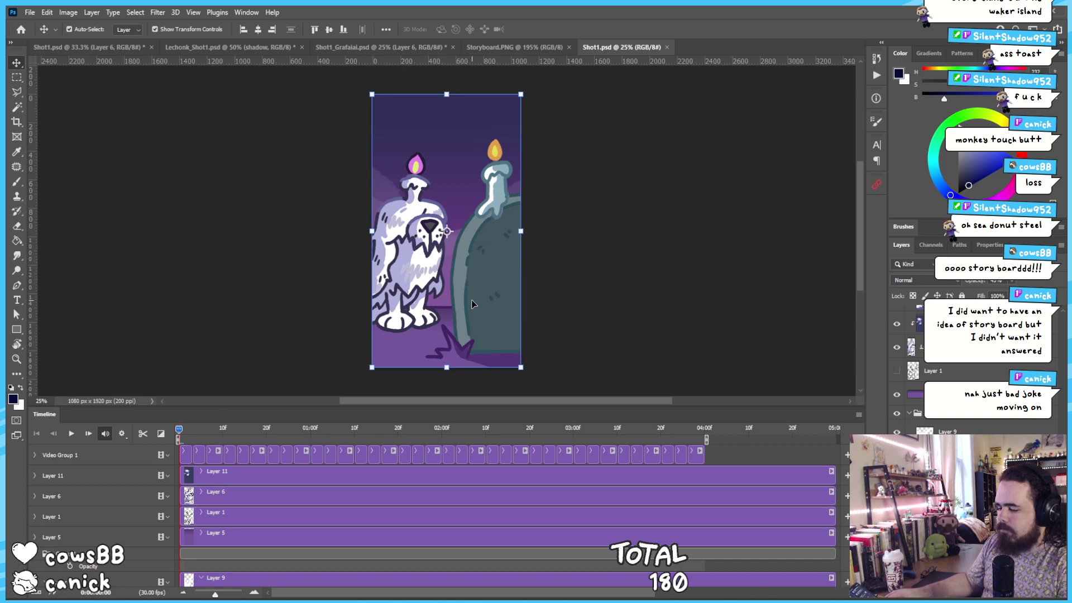
Scrub forward and back through Shot1.psd to examine the candle creature's movement beside the gravestone
{"action": "left_click_drag", "start_coordinate": [199, 435], "coordinate": [594, 465]}
{"action": "left_click_drag", "start_coordinate": [506, 465], "coordinate": [390, 465]}
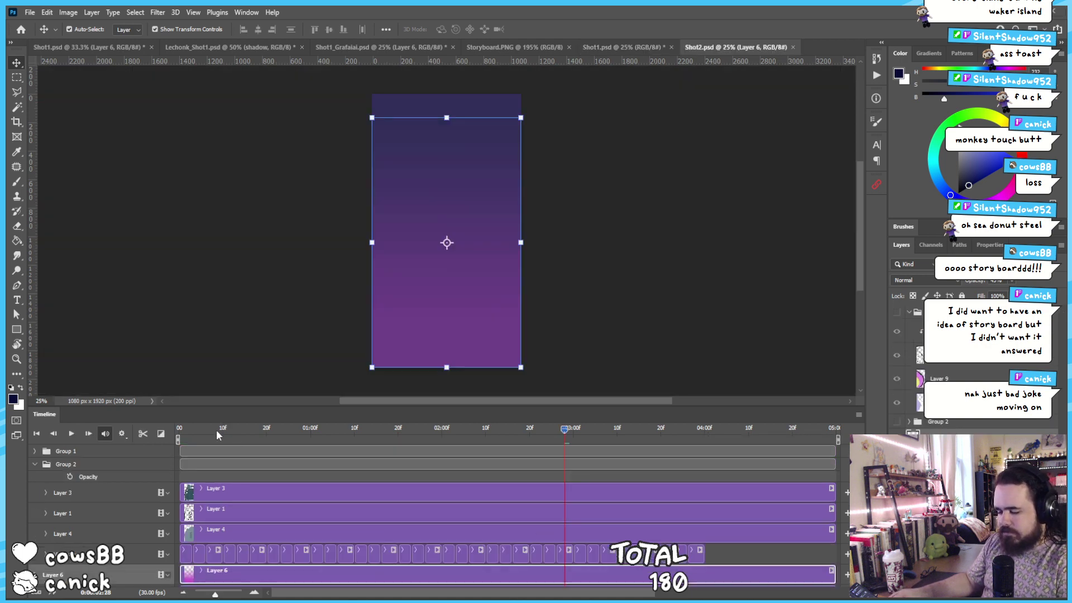
Show the gravestone Group 2 and the foreground creature group in Shot2.psd, and scrub the composed shot back to its start
{"action": "left_click_drag", "start_coordinate": [296, 434], "coordinate": [586, 430]}
{"action": "left_click", "coordinate": [897, 422]}
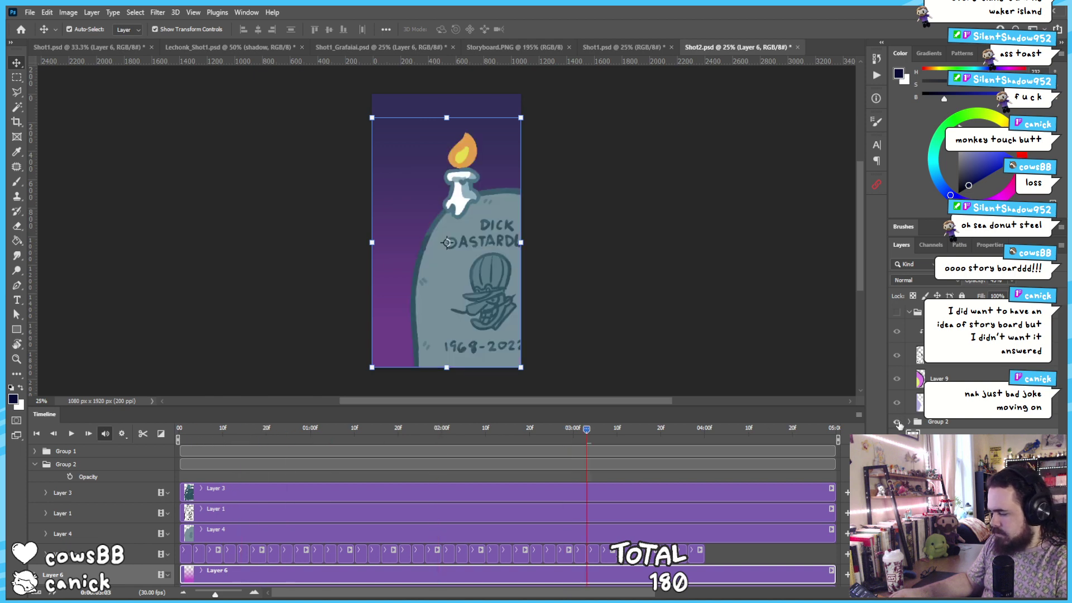
{"action": "left_click", "coordinate": [898, 313]}
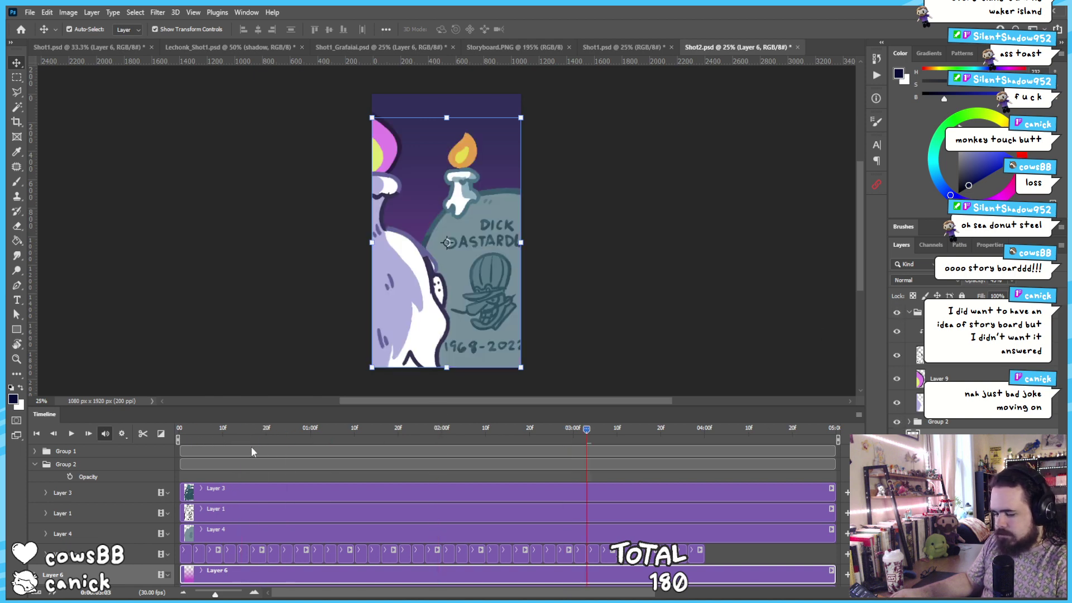
{"action": "left_click_drag", "start_coordinate": [241, 428], "coordinate": [106, 434]}
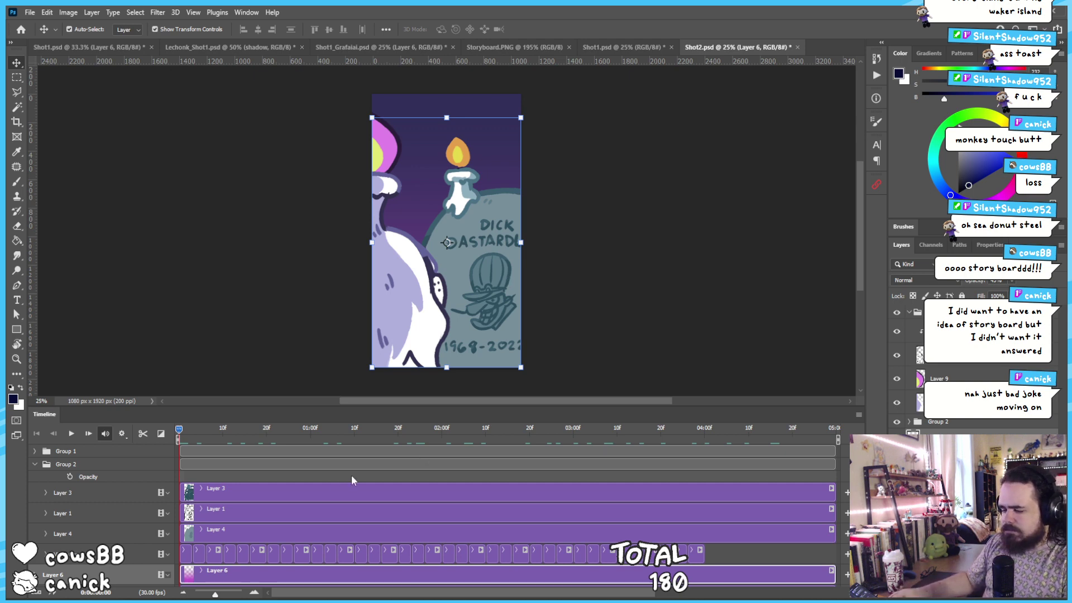
{"action": "left_click_drag", "start_coordinate": [266, 439], "coordinate": [194, 436]}
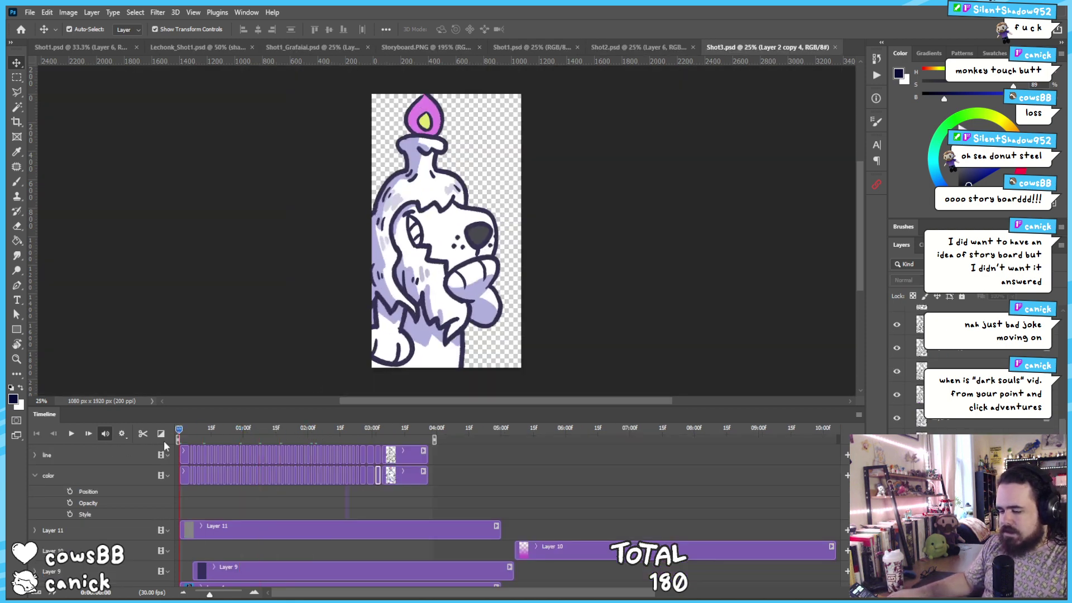
Play and repeatedly scrub the coloured close-up in Shot3.psd to examine the candle creature's laughing movement
{"action": "left_click_drag", "start_coordinate": [179, 429], "coordinate": [287, 441]}
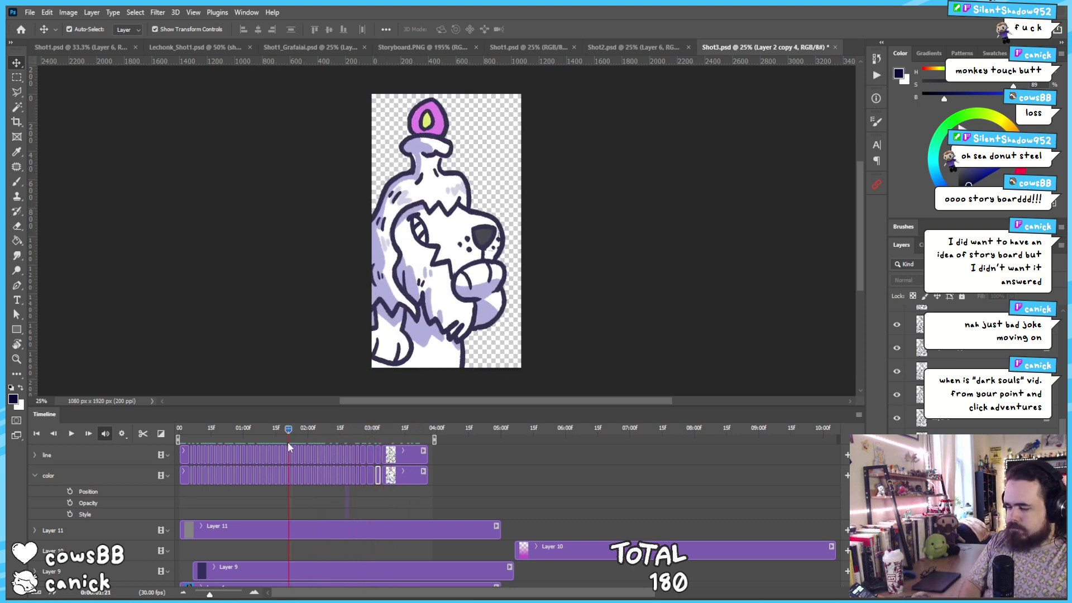
{"action": "key", "text": "space"}
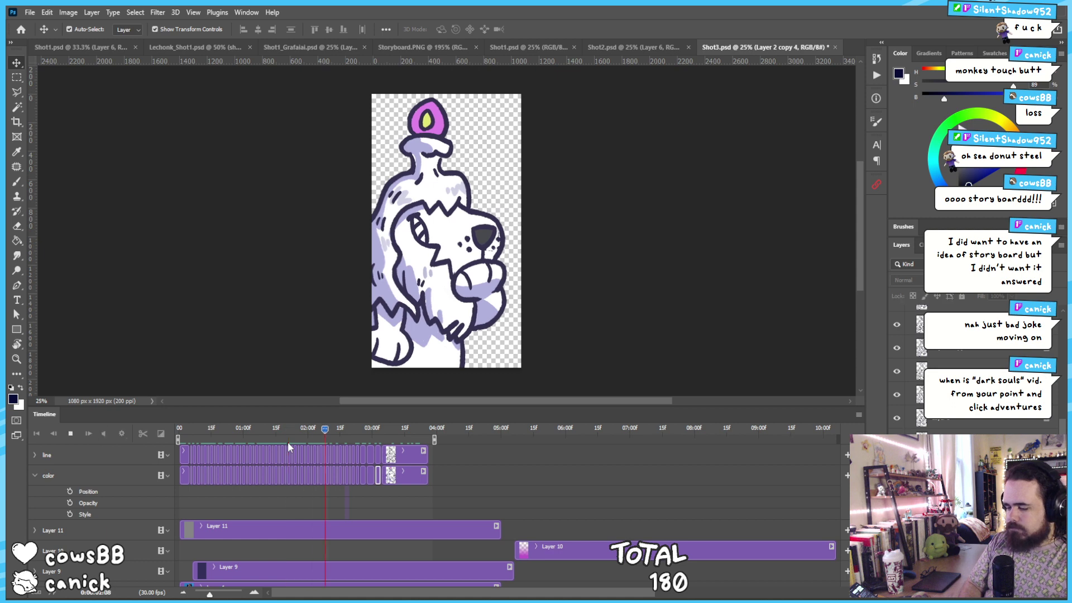
{"action": "key", "text": "space"}
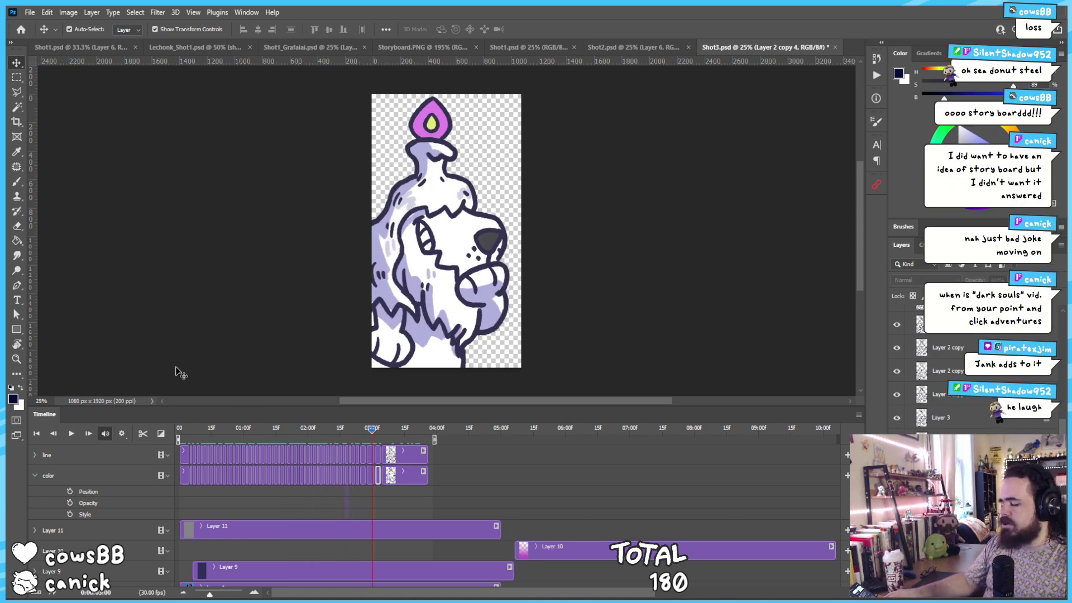
{"action": "left_click_drag", "start_coordinate": [373, 435], "coordinate": [247, 428]}
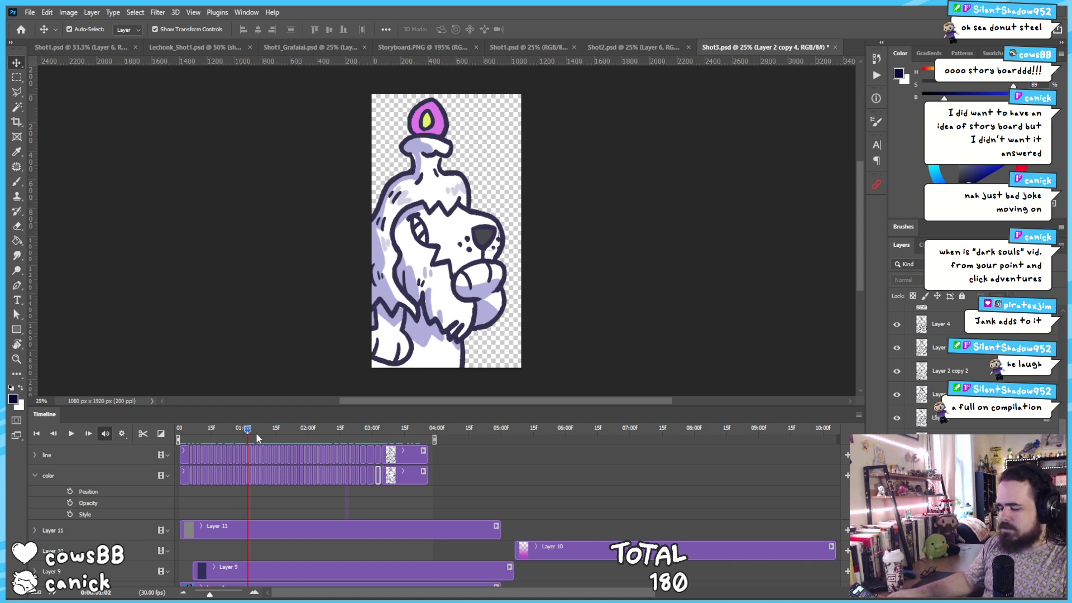
{"action": "left_click_drag", "start_coordinate": [266, 430], "coordinate": [240, 414]}
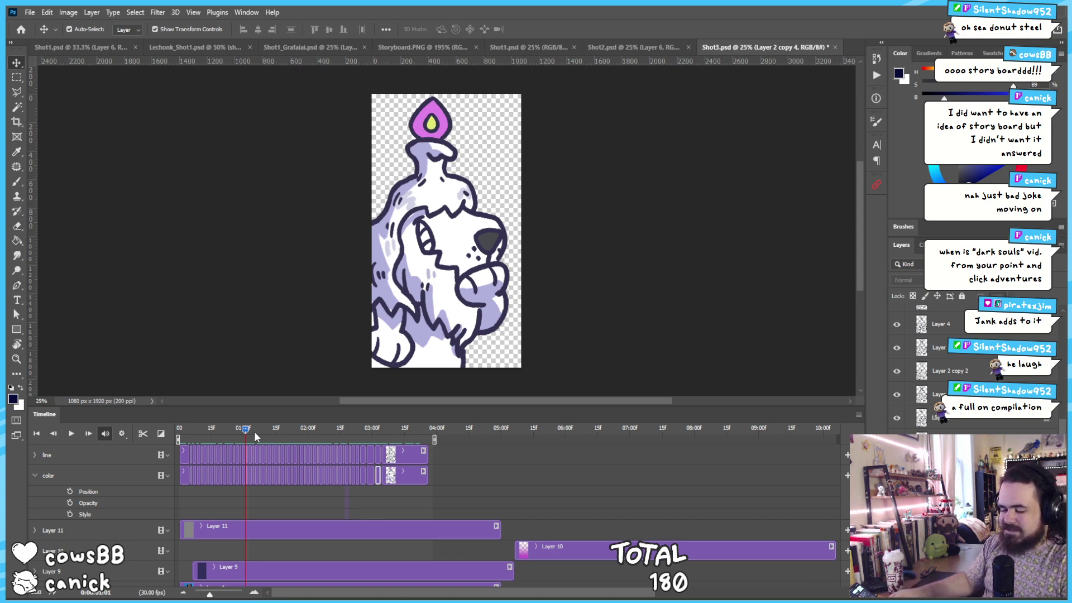
{"action": "mouse_move", "coordinate": [254, 433]}
{"action": "left_mouse_down"}
{"action": "mouse_move", "coordinate": [381, 427]}
{"action": "mouse_move", "coordinate": [173, 435]}
{"action": "mouse_move", "coordinate": [262, 419]}
{"action": "left_mouse_up"}
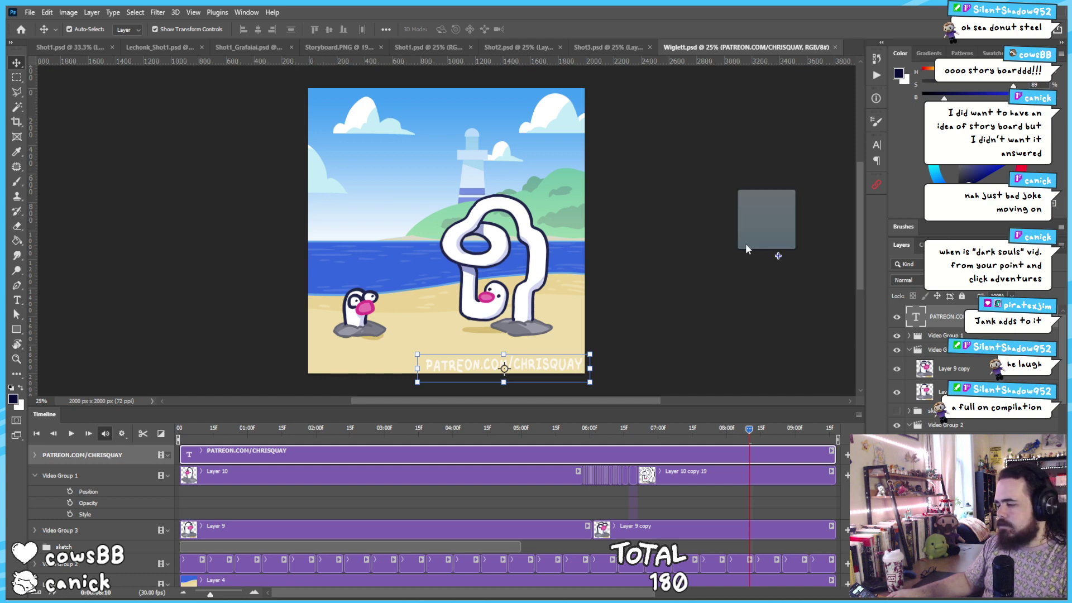
Open the path sketch IMG_3286.PNG, and return to Wiglett.psd with its animation rewound to the start
{"action": "left_click_drag", "start_coordinate": [748, 247], "coordinate": [853, 51]}
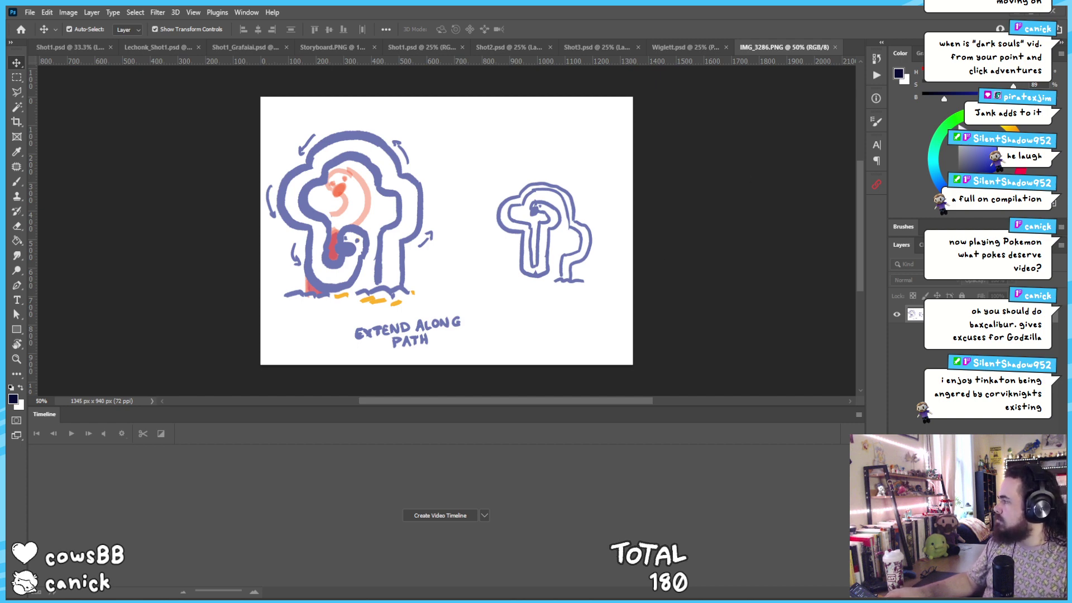
{"action": "left_click", "coordinate": [692, 47]}
{"action": "left_click", "coordinate": [36, 433]}
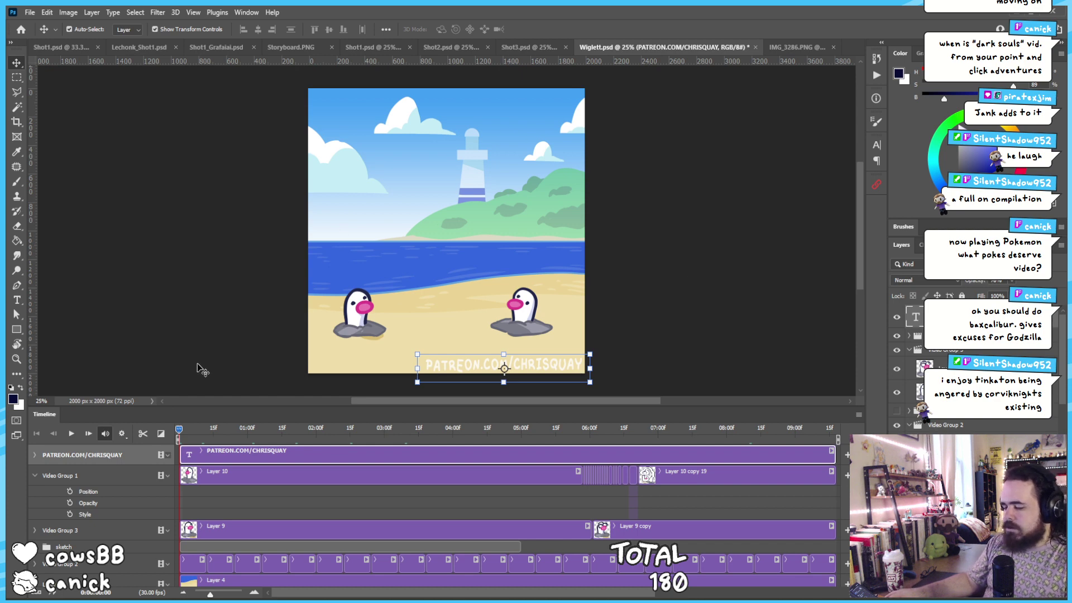
Scrub the Wiglett animation from its start to the fully extended pose at 06:25 to examine how the creature stretches
{"action": "left_click_drag", "start_coordinate": [196, 431], "coordinate": [574, 455]}
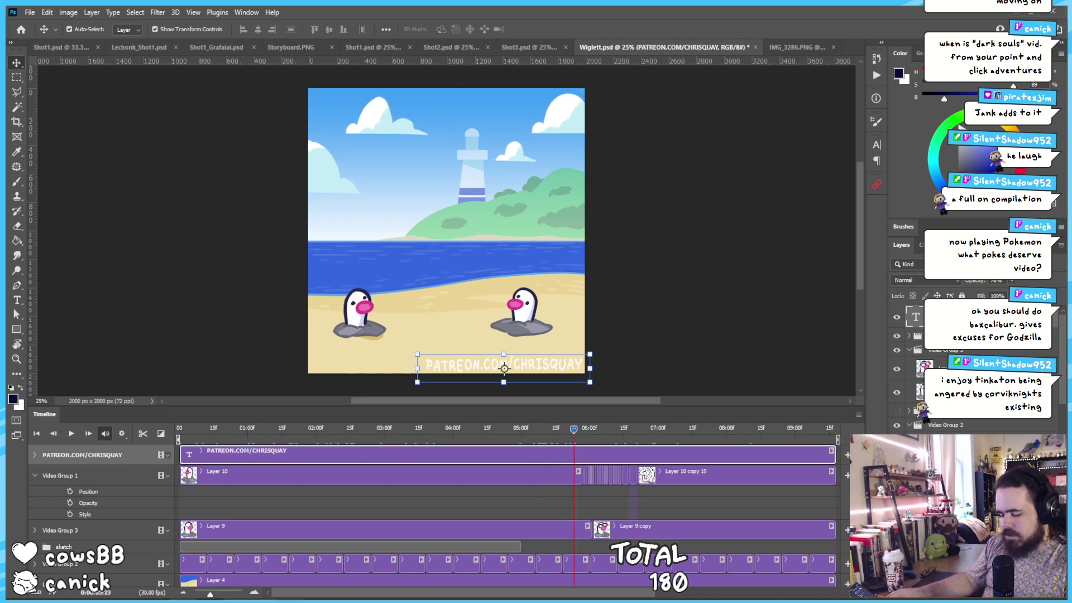
{"action": "left_click_drag", "start_coordinate": [211, 595], "coordinate": [219, 594]}
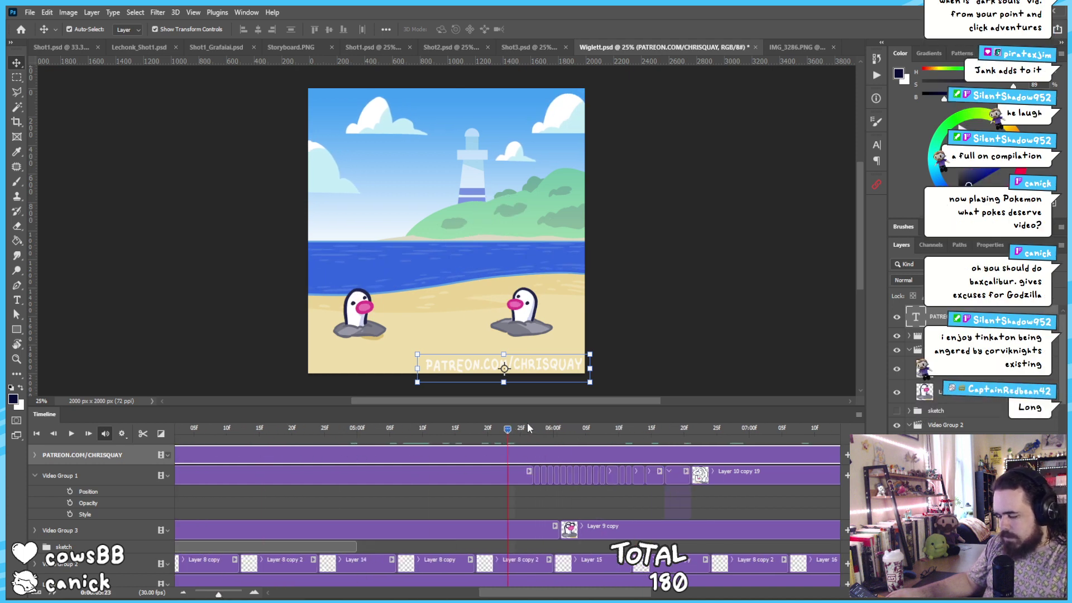
{"action": "left_click_drag", "start_coordinate": [531, 430], "coordinate": [480, 437]}
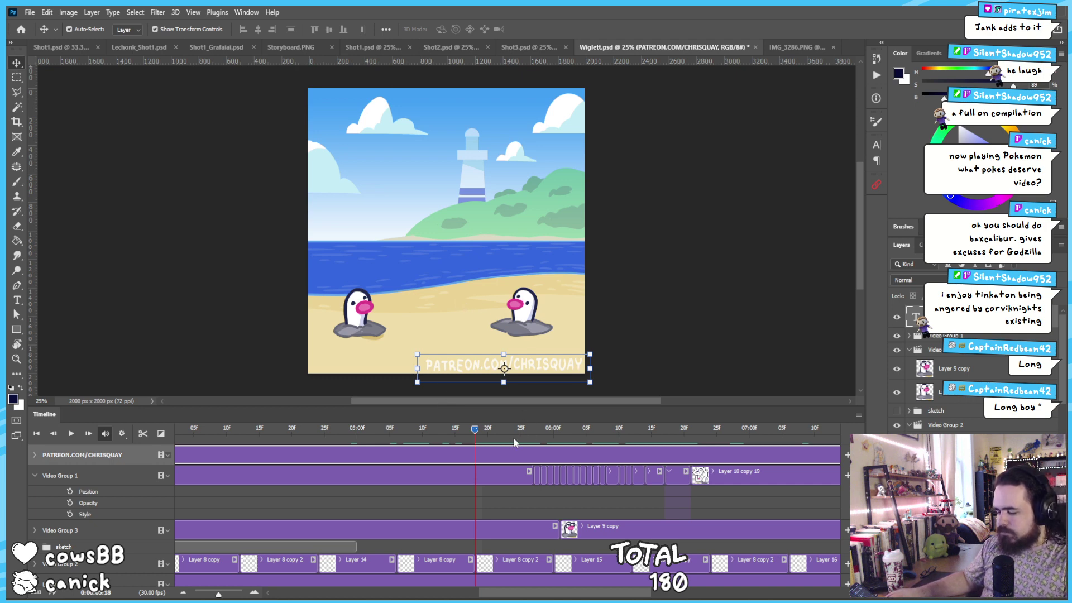
{"action": "left_click", "coordinate": [679, 434]}
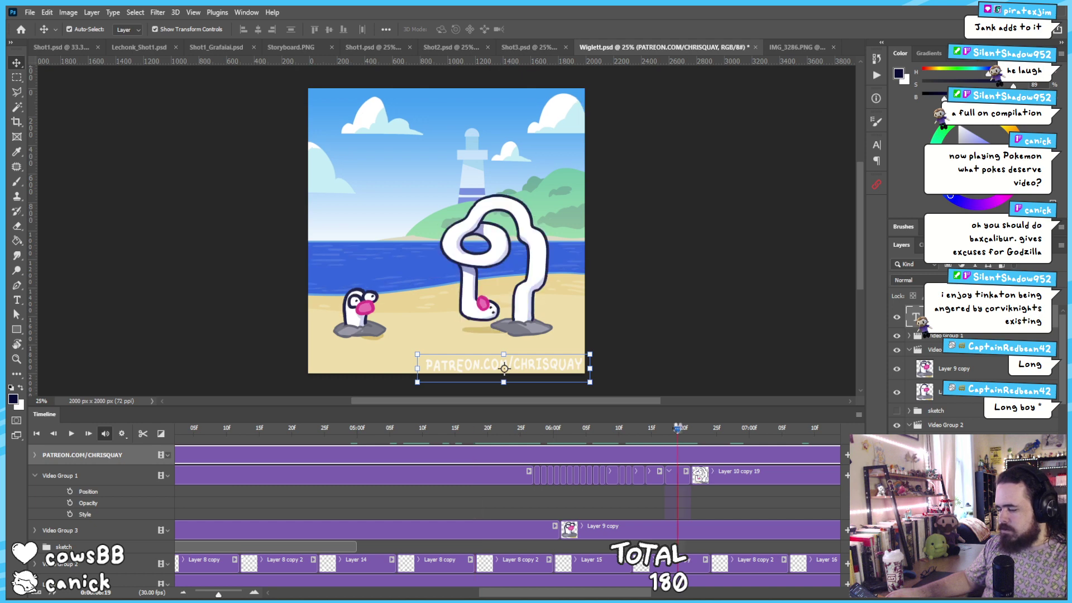
{"action": "left_click", "coordinate": [717, 429]}
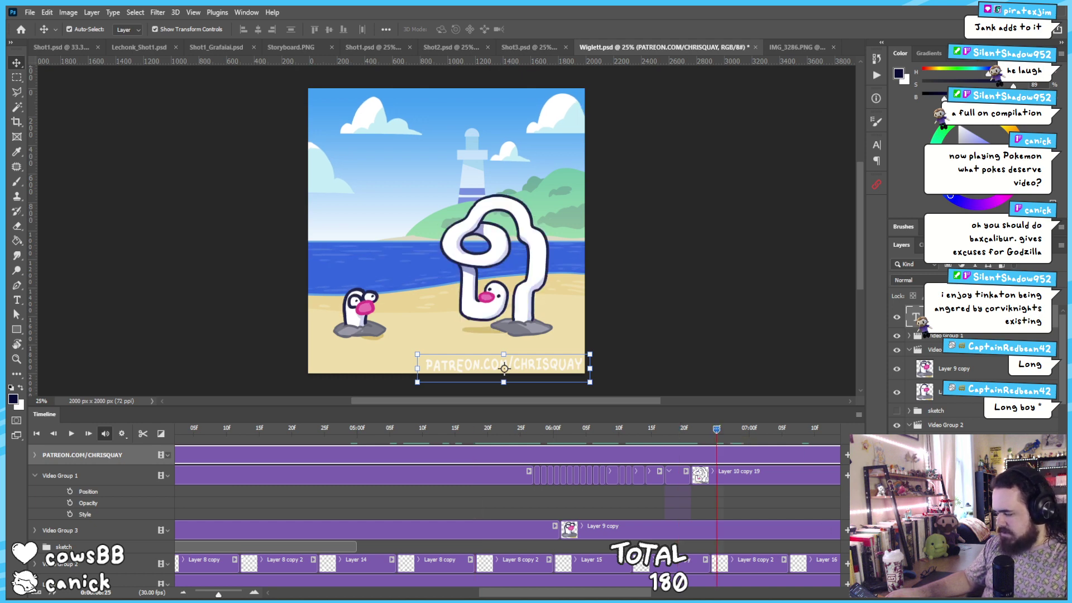
Show and expand the sketch group, and hide Video Group 3 and Video Group 1 to isolate the rough drawing
{"action": "left_click", "coordinate": [896, 410]}
{"action": "left_click", "coordinate": [897, 350]}
{"action": "left_click", "coordinate": [897, 336]}
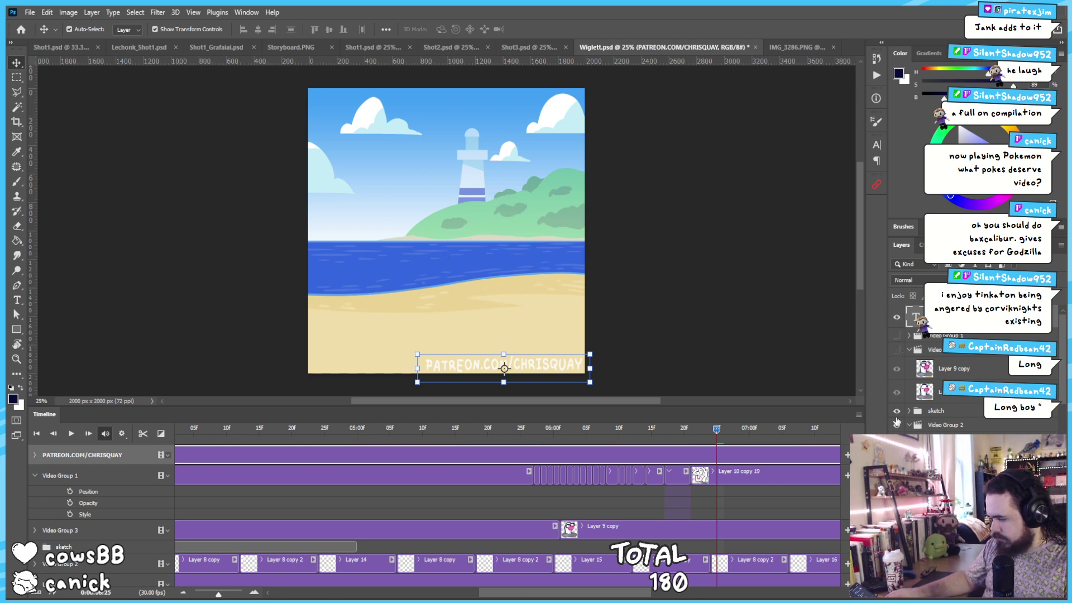
{"action": "left_click", "coordinate": [910, 413]}
{"action": "scroll", "coordinate": [706, 536], "scroll_direction": "down", "scroll_amount": 2}
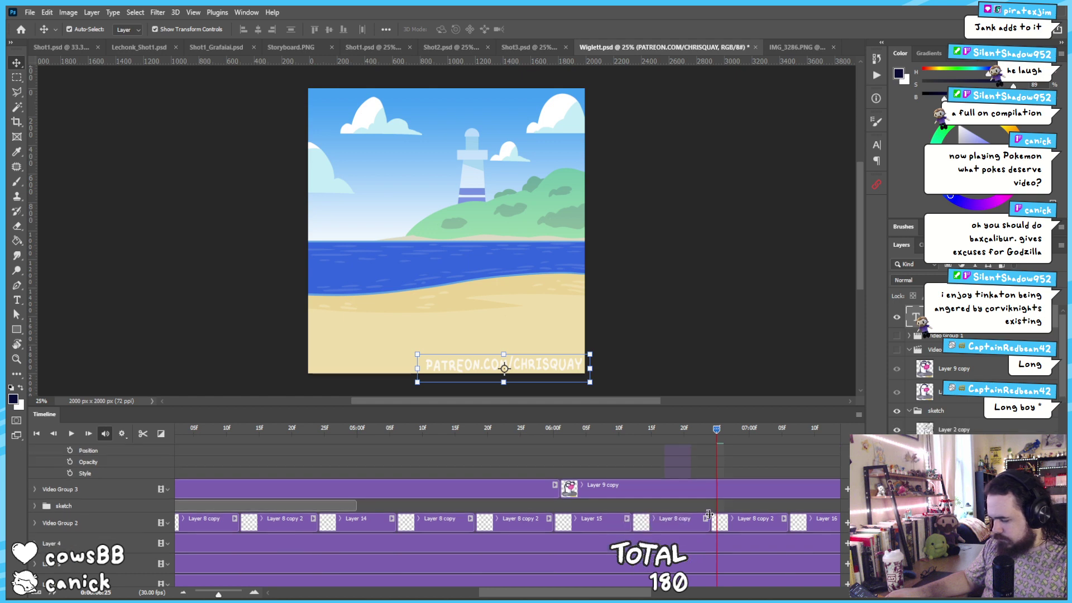
Step backward through the sketch frames around 04:27 to 04:21, and scrub forward again to examine the rough extension along the path
{"action": "left_click", "coordinate": [346, 430]}
{"action": "key", "text": "Left"}
{"action": "key", "text": "Left"}
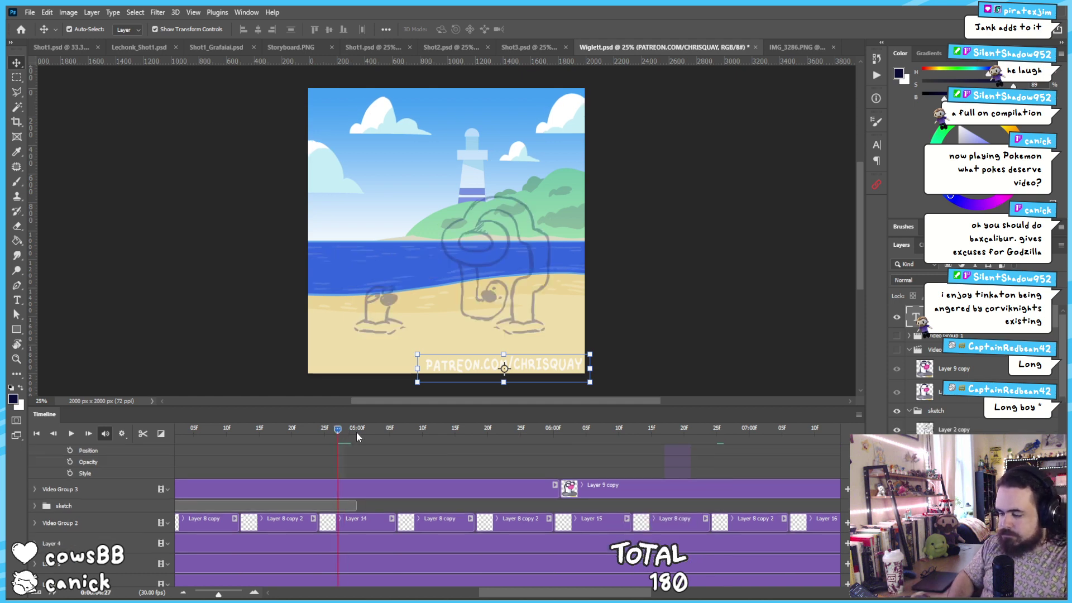
{"action": "key", "text": "Left"}
{"action": "key", "text": "Left"}
{"action": "key", "text": "Left"}
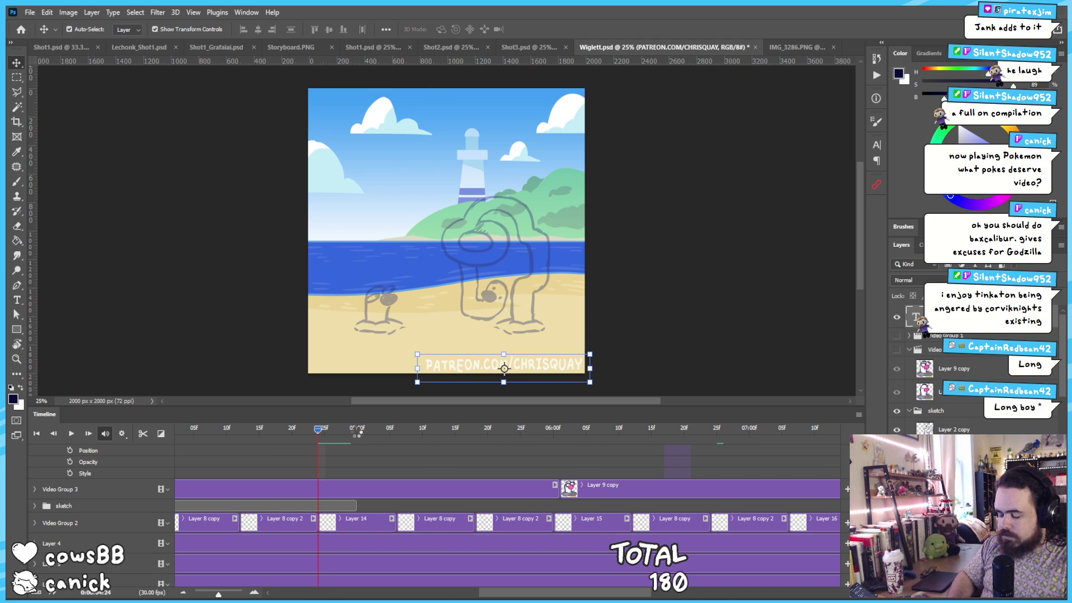
{"action": "key", "text": "Left"}
{"action": "key", "text": "Left"}
{"action": "left_click", "coordinate": [297, 436]}
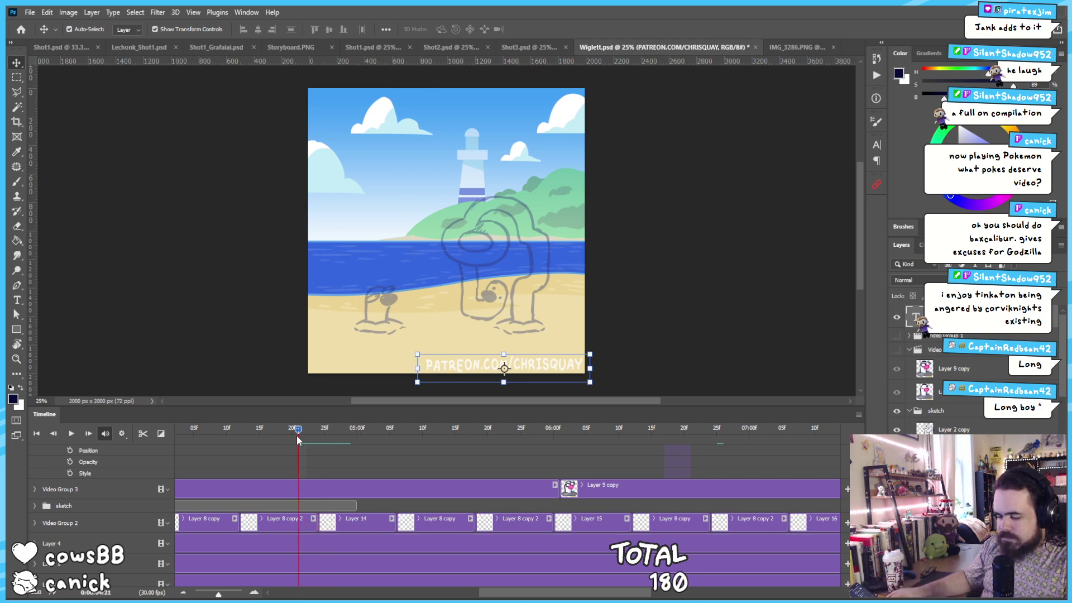
{"action": "left_click_drag", "start_coordinate": [293, 430], "coordinate": [451, 462]}
{"action": "key", "text": "space"}
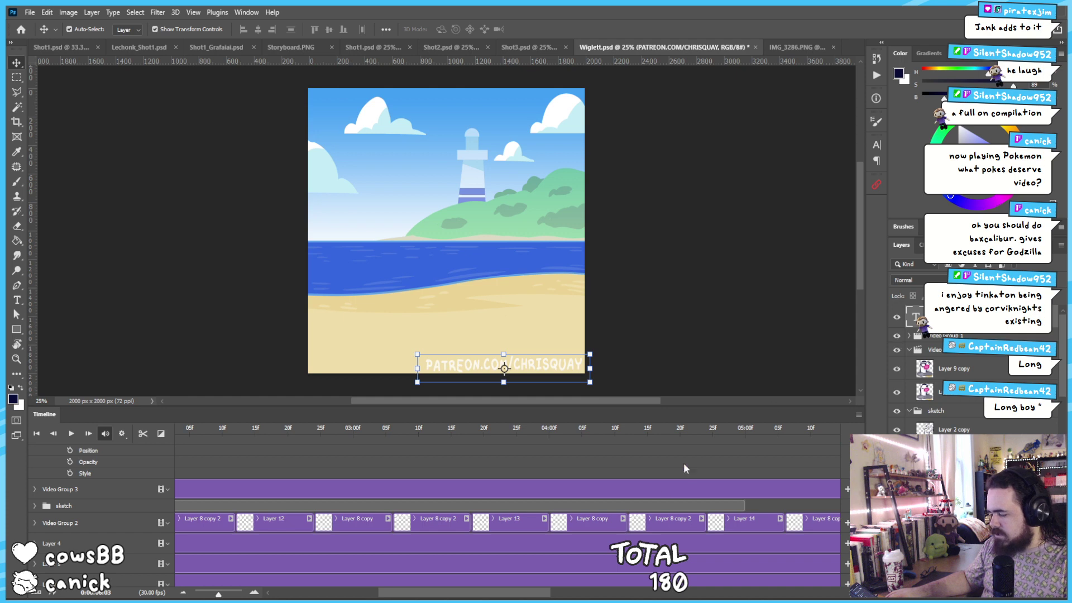
Show Video Group 1 and Video Group 3 again, and bring the timeline to the extension frames around 06:00
{"action": "left_click", "coordinate": [897, 336]}
{"action": "scroll", "coordinate": [678, 497], "scroll_direction": "up", "scroll_amount": 1}
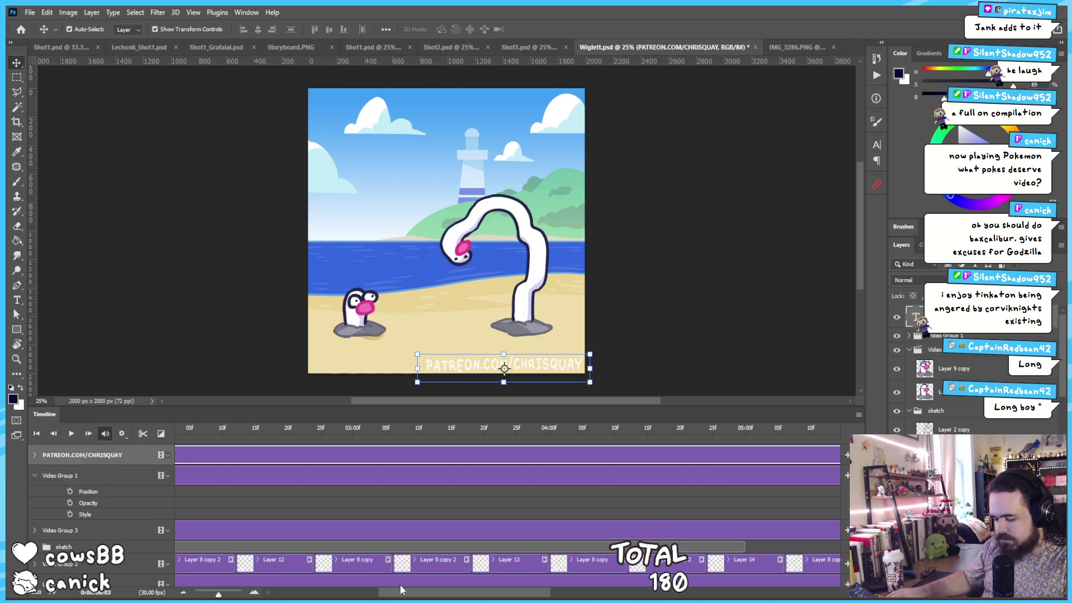
{"action": "left_click_drag", "start_coordinate": [406, 593], "coordinate": [531, 596]}
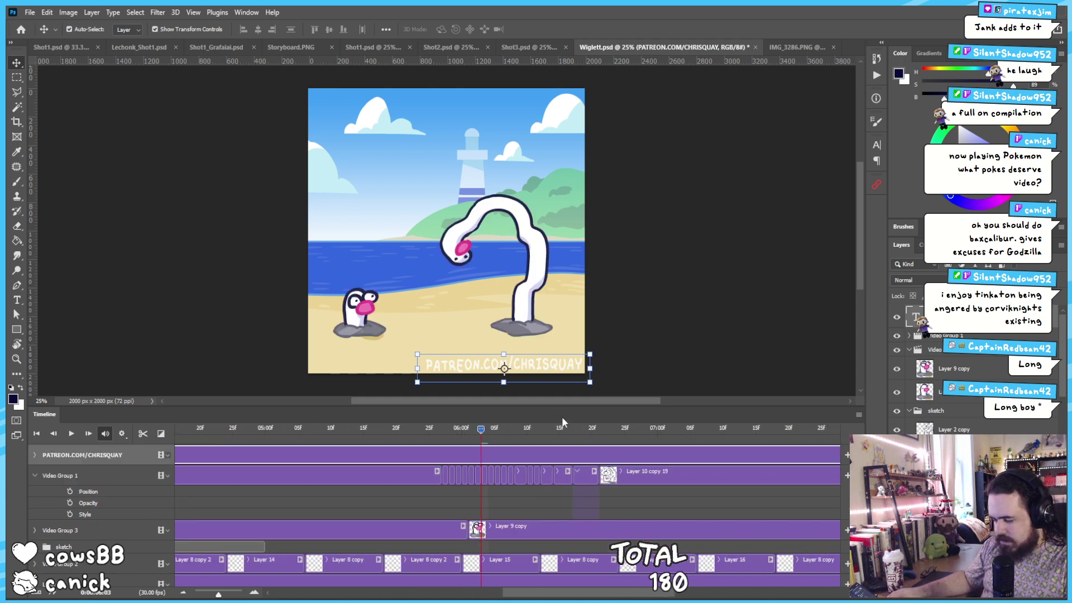
Advance the finished animation from 06:19 to 06:25 to examine the extended creature's head curling into its final pose
{"action": "left_click", "coordinate": [584, 428]}
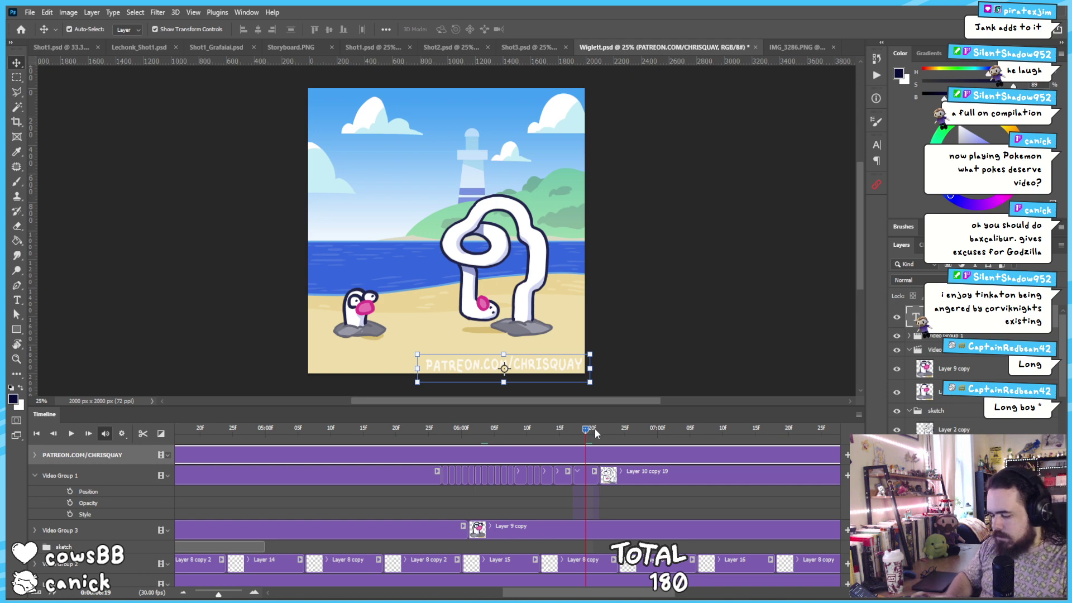
{"action": "key", "text": "Right"}
{"action": "key", "text": "Right"}
{"action": "key", "text": "Right"}
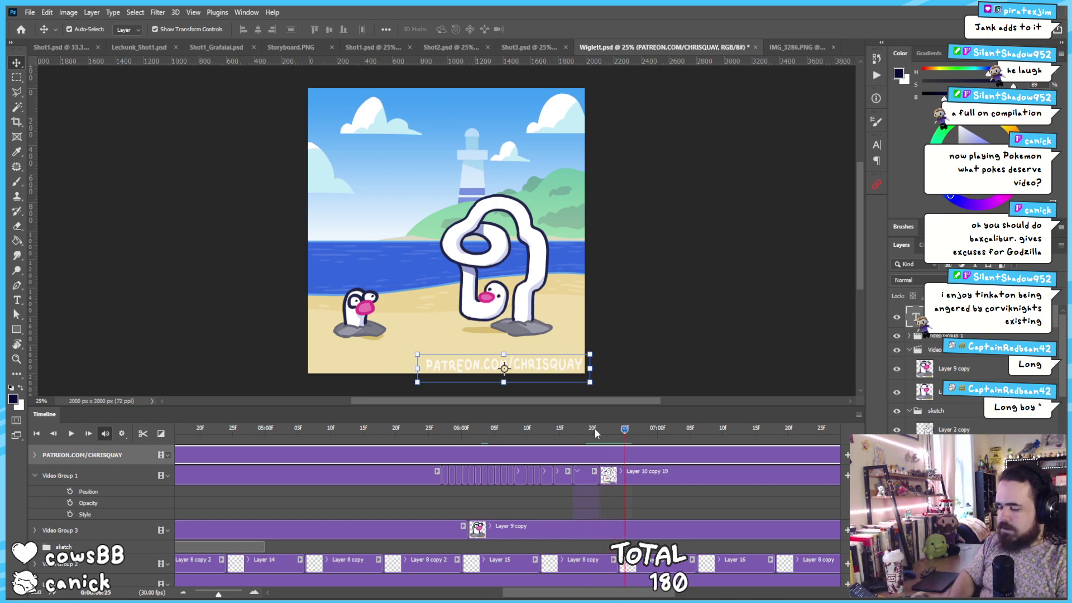
Go back through the extension frames from 06:20 to 06:04 to examine how the head travels along the coiled path
{"action": "left_click", "coordinate": [592, 427]}
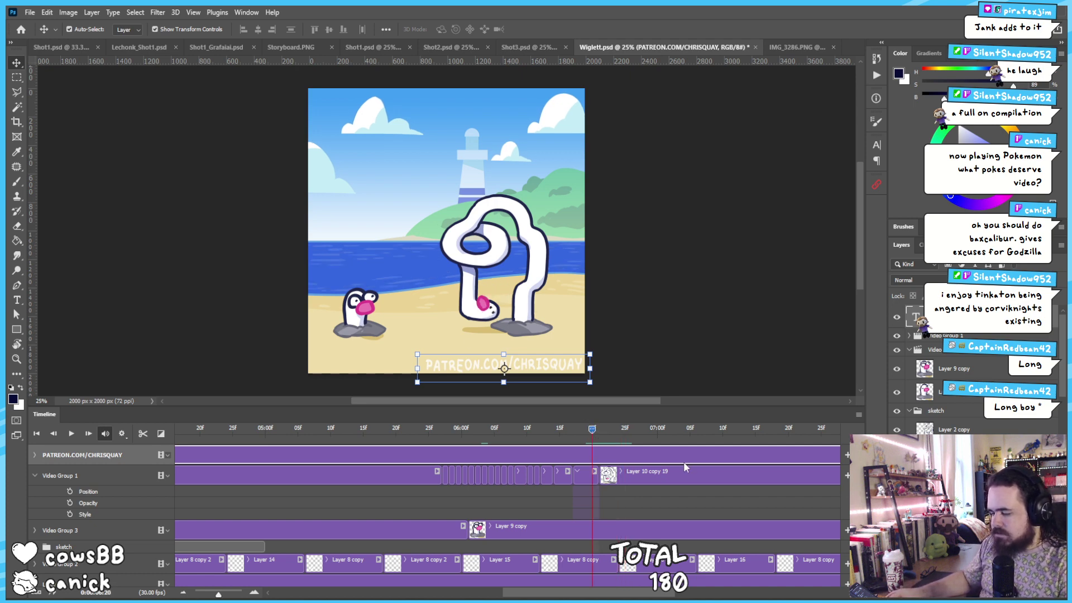
{"action": "left_click", "coordinate": [566, 429]}
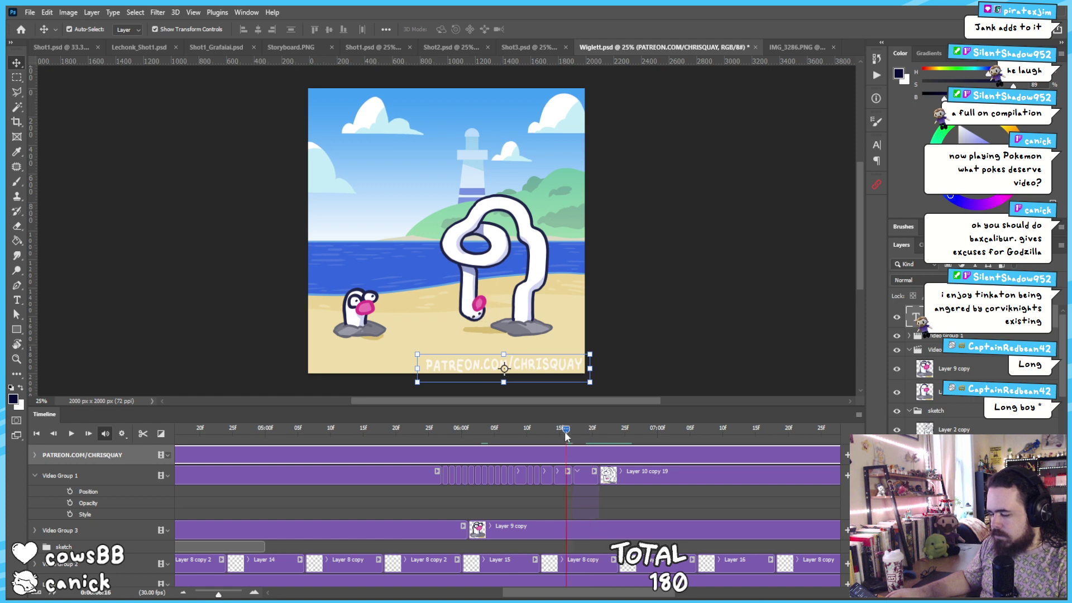
{"action": "left_click", "coordinate": [546, 433]}
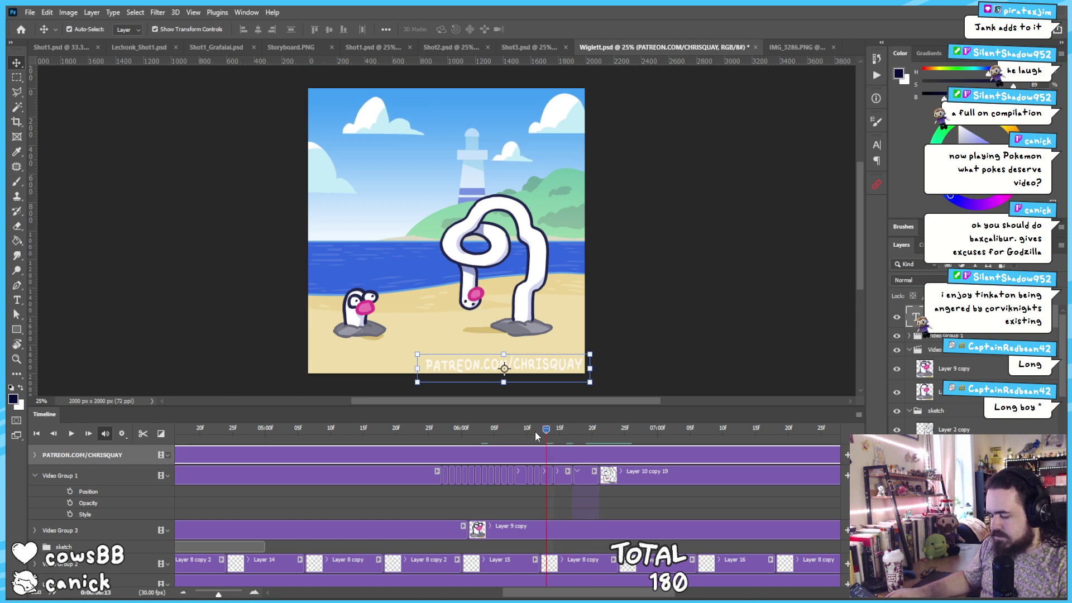
{"action": "left_click", "coordinate": [534, 431]}
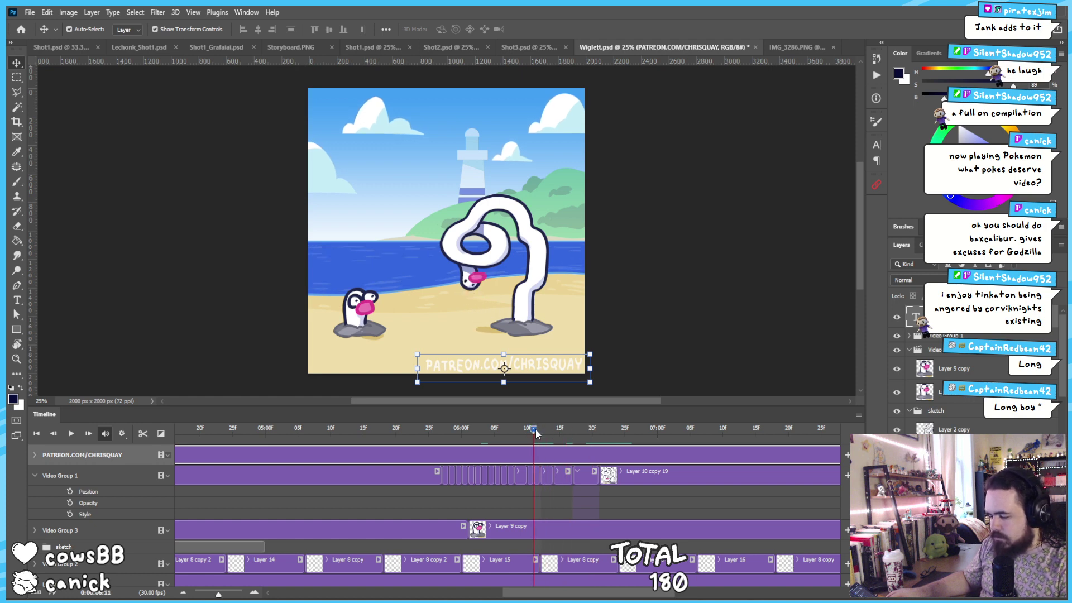
{"action": "left_click", "coordinate": [507, 429]}
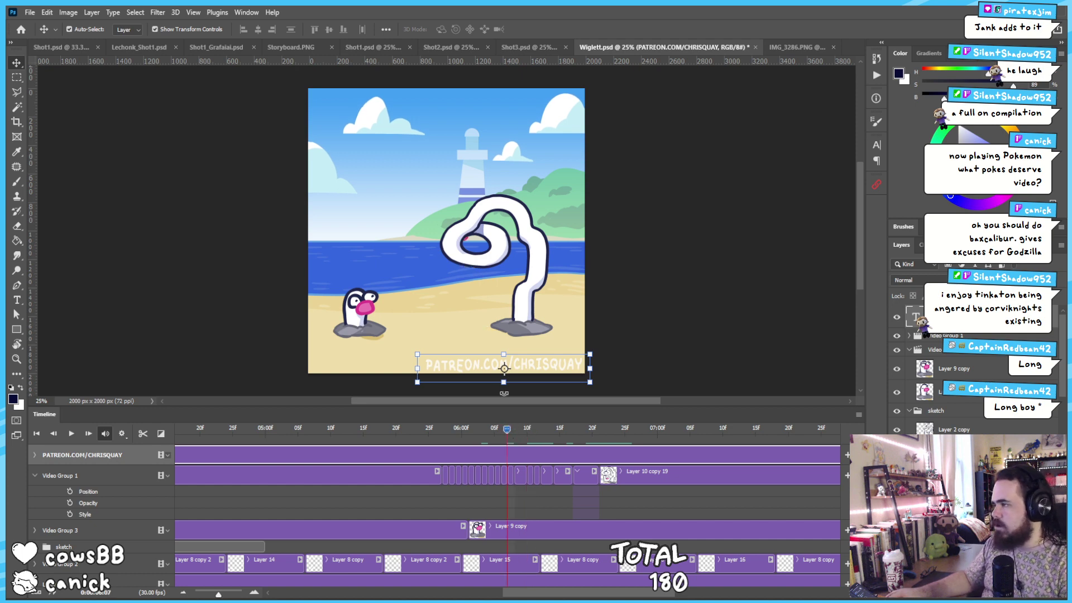
{"action": "left_click", "coordinate": [497, 425]}
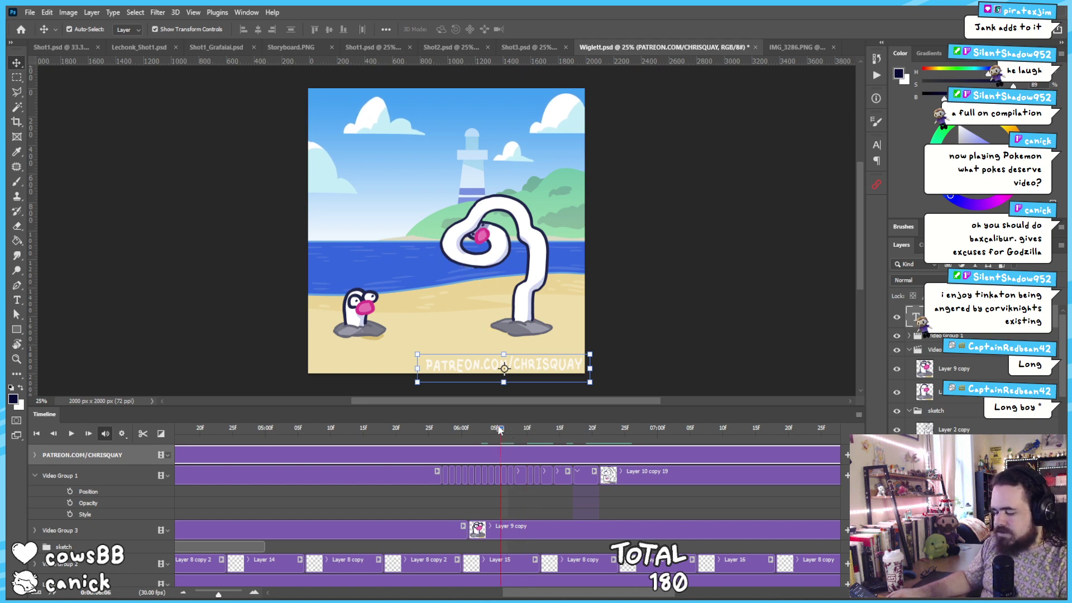
{"action": "left_click", "coordinate": [488, 426]}
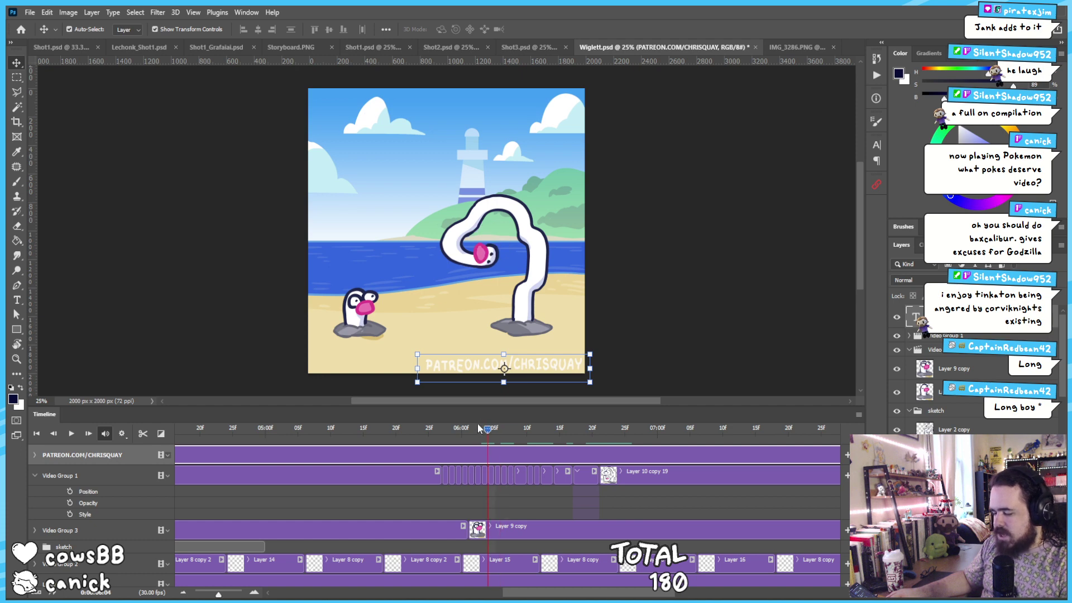
Bring the timeline back to about 05:29 and examine the raised creature's head and outline up close
{"action": "left_click_drag", "start_coordinate": [477, 424], "coordinate": [455, 429]}
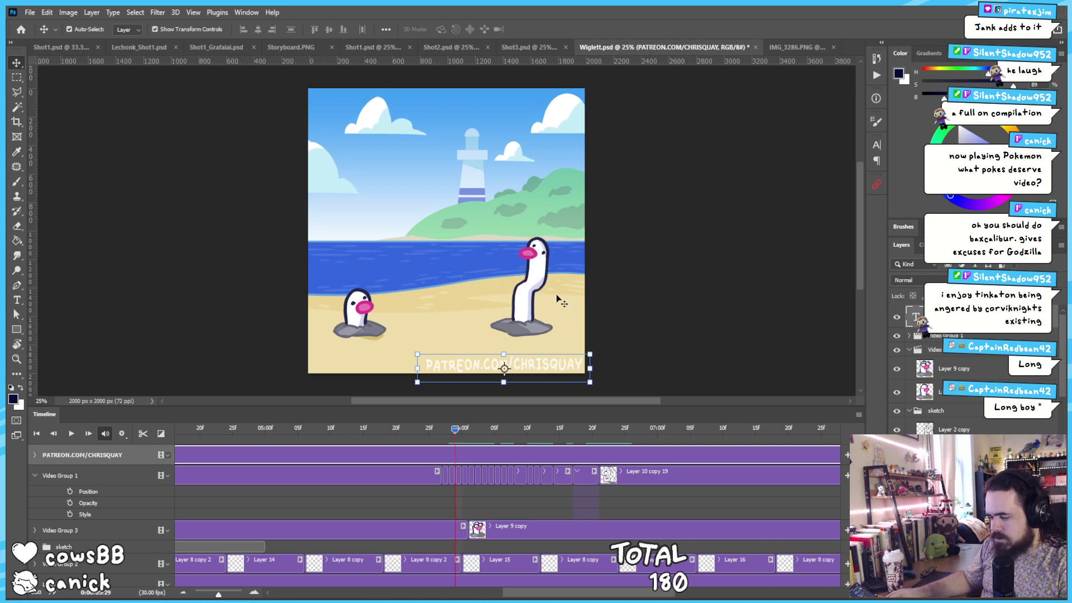
{"action": "scroll", "coordinate": [523, 231], "scroll_direction": "up", "scroll_amount": 10}
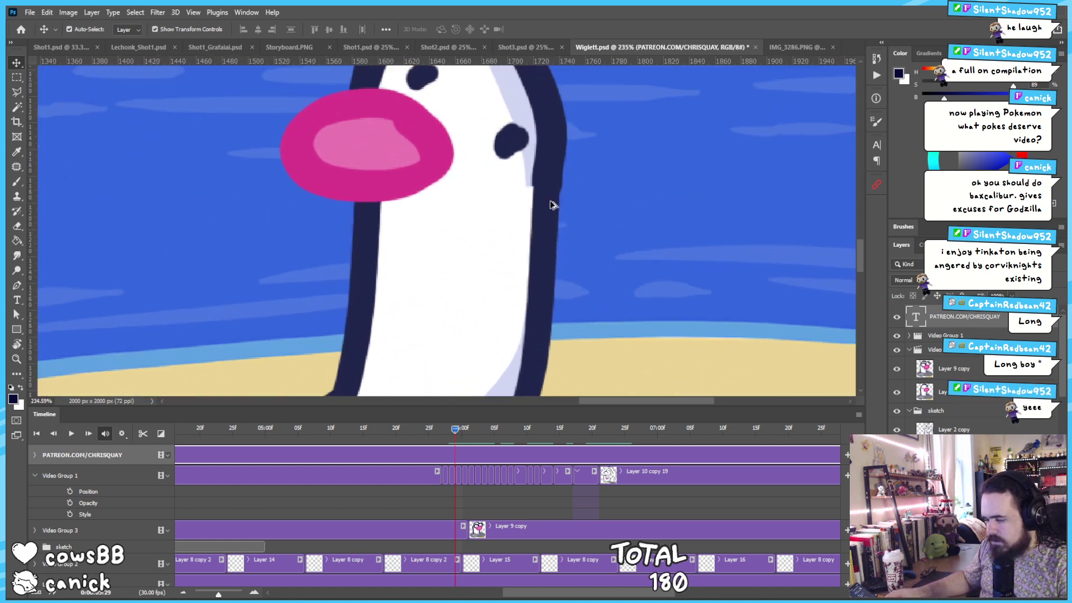
{"action": "scroll", "coordinate": [552, 211], "scroll_direction": "up", "scroll_amount": 3}
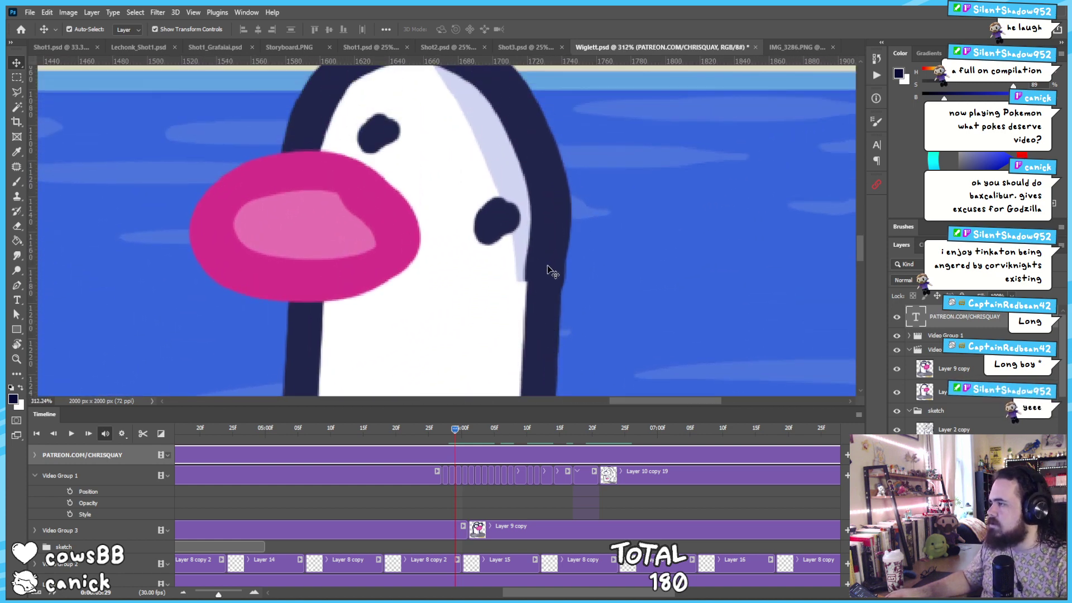
{"action": "scroll", "coordinate": [547, 274], "scroll_direction": "down", "scroll_amount": 6}
{"action": "scroll", "coordinate": [546, 274], "scroll_direction": "down", "scroll_amount": 3}
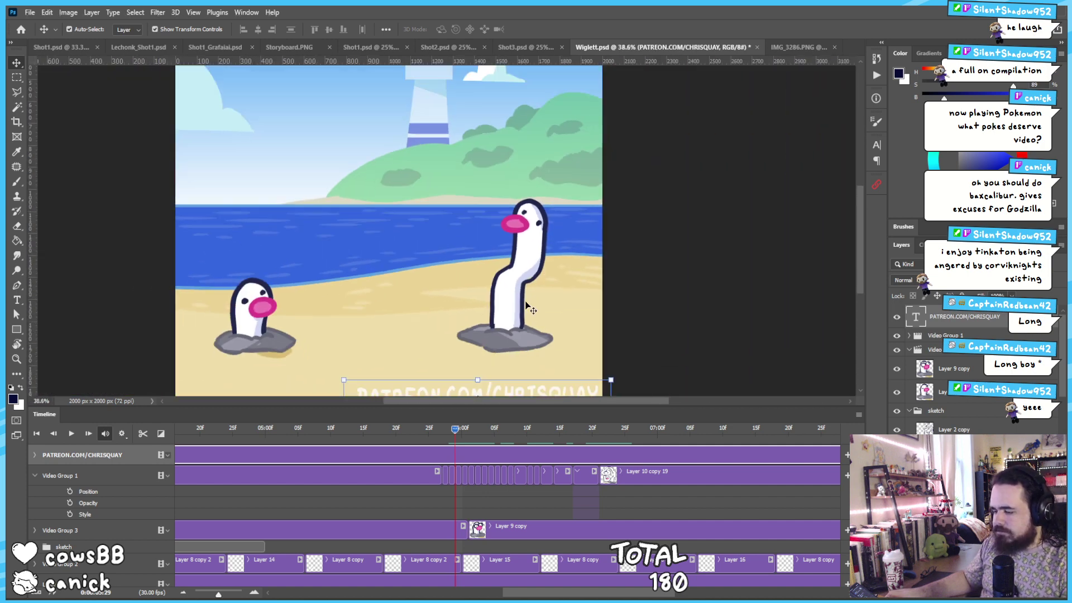
Scrub forward to the coiled pose around 07:02 to 07:04, and check which layer holds the clouds
{"action": "left_click_drag", "start_coordinate": [459, 434], "coordinate": [674, 370]}
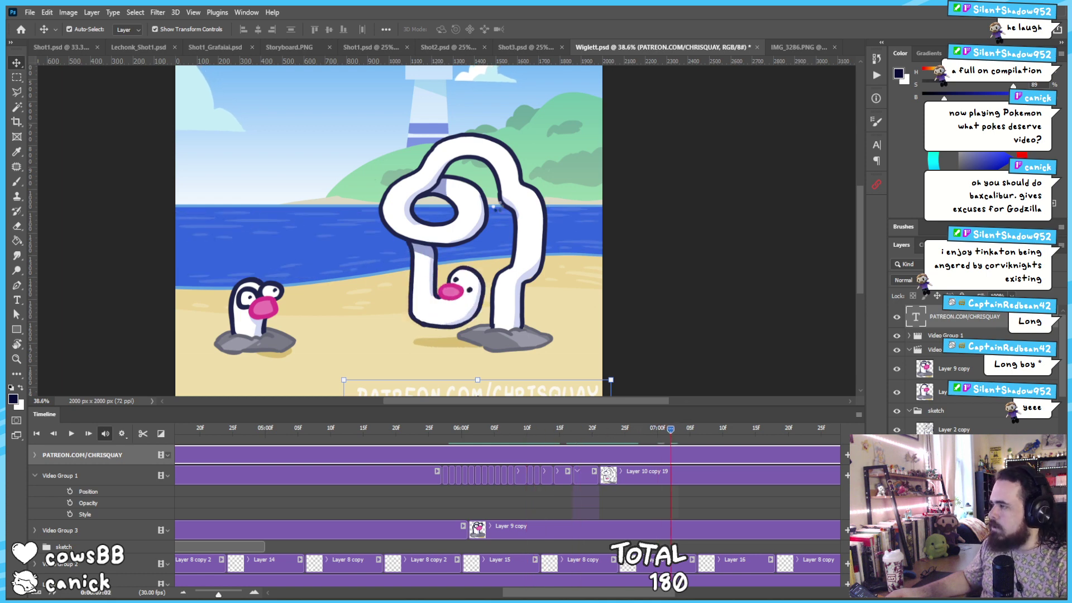
{"action": "scroll", "coordinate": [568, 242], "scroll_direction": "down", "scroll_amount": 5}
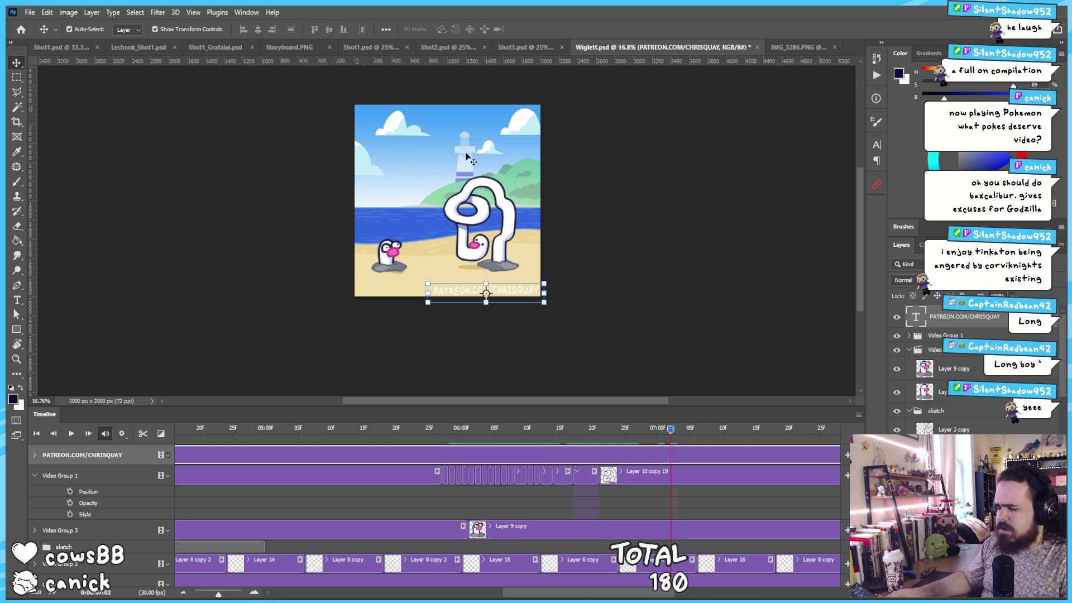
{"action": "left_click", "coordinate": [514, 134]}
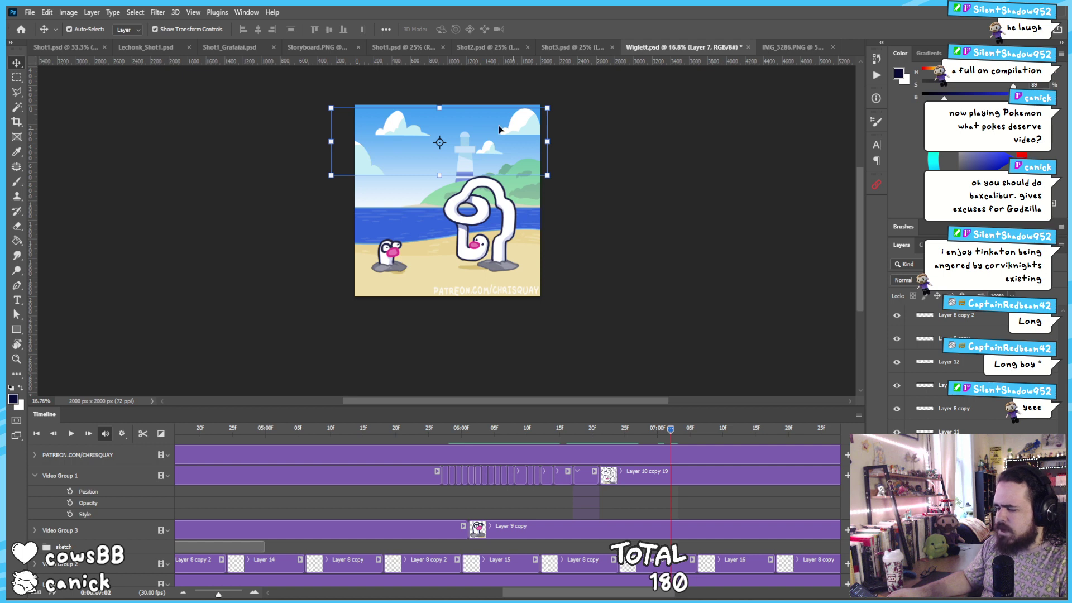
{"action": "left_click_drag", "start_coordinate": [589, 433], "coordinate": [684, 434]}
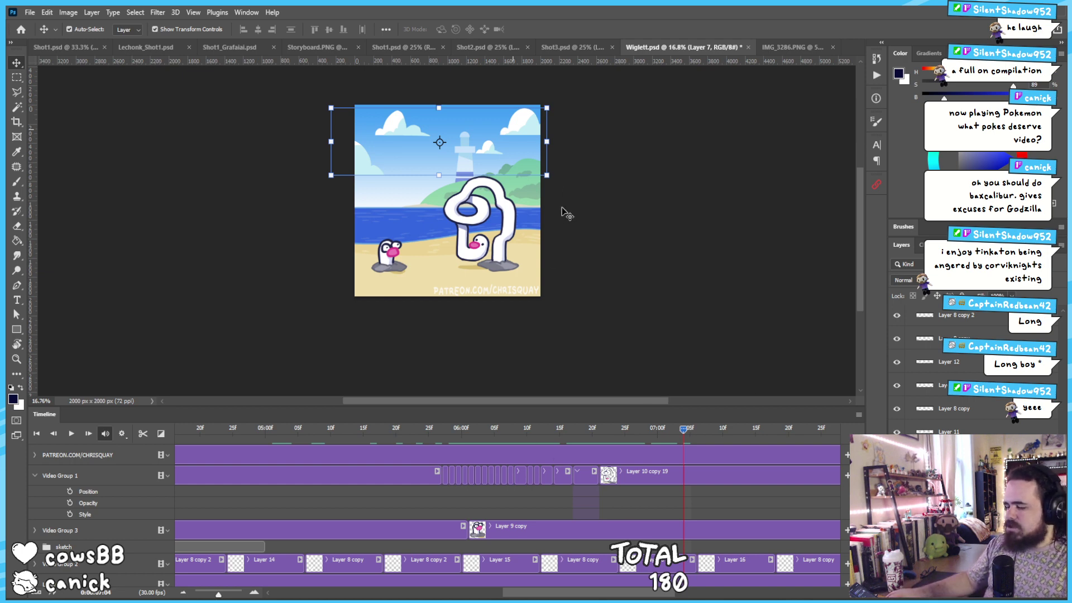
{"action": "left_click", "coordinate": [622, 229]}
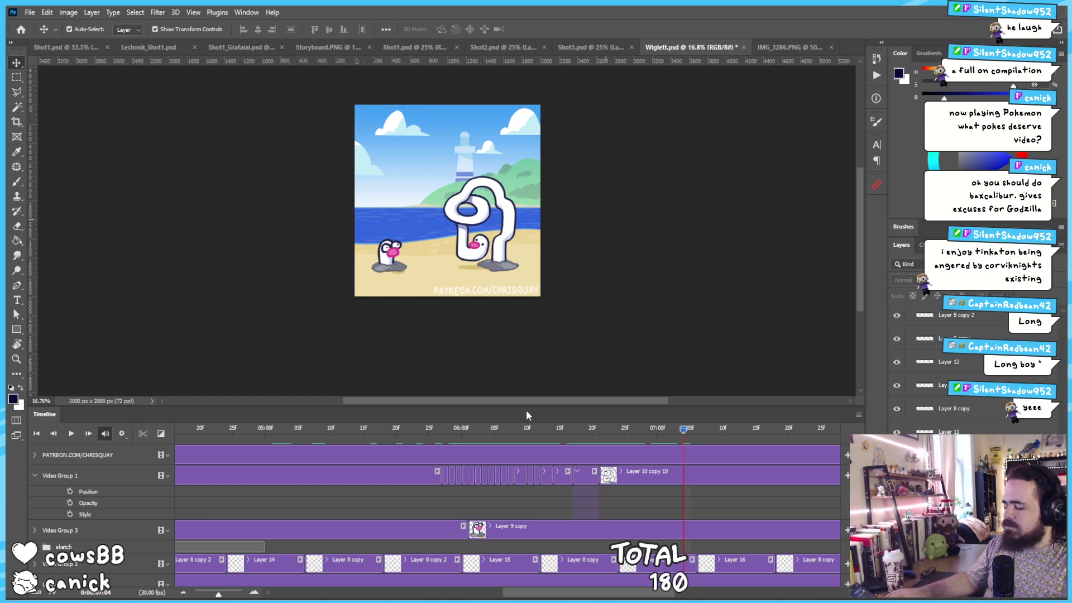
Scrub back to the path sketch frames from 04:02 to 04:09 and examine the timeline track of Layer 7
{"action": "left_click_drag", "start_coordinate": [614, 435], "coordinate": [332, 445]}
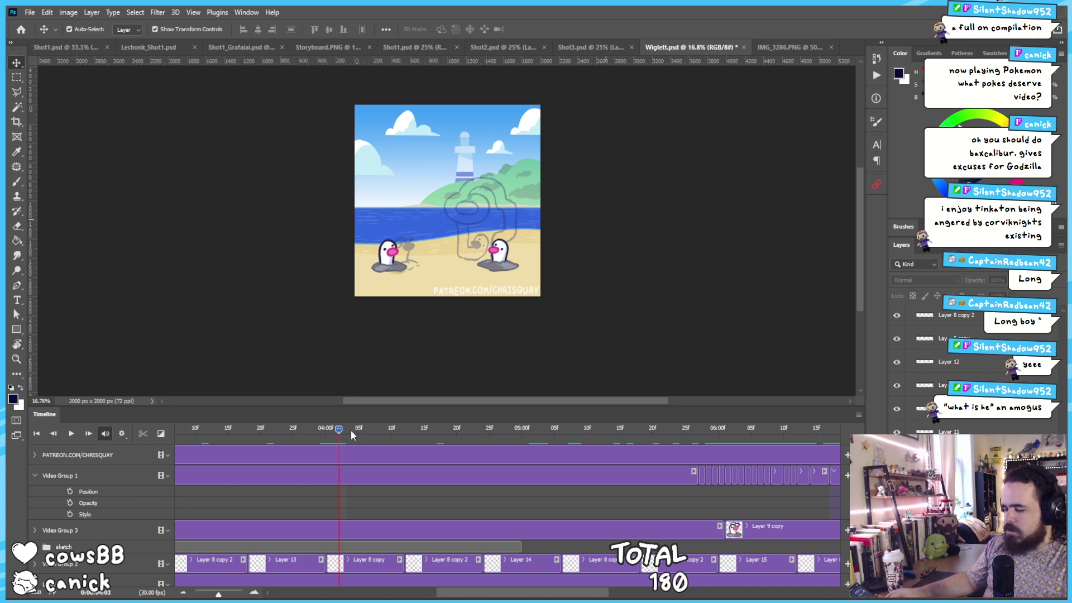
{"action": "left_click_drag", "start_coordinate": [350, 430], "coordinate": [385, 428]}
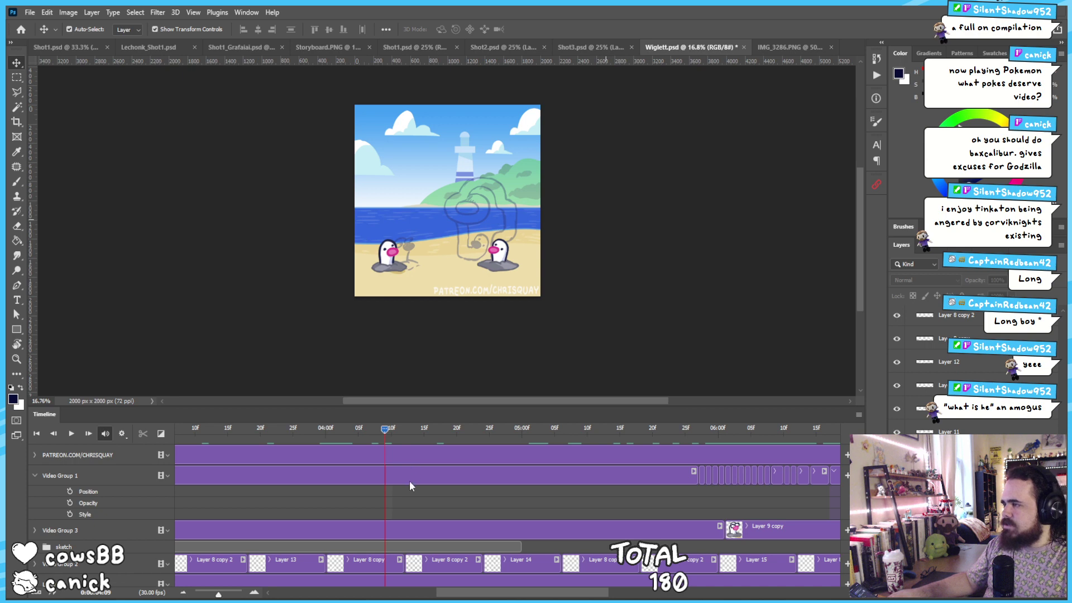
{"action": "scroll", "coordinate": [403, 497], "scroll_direction": "down", "scroll_amount": 6}
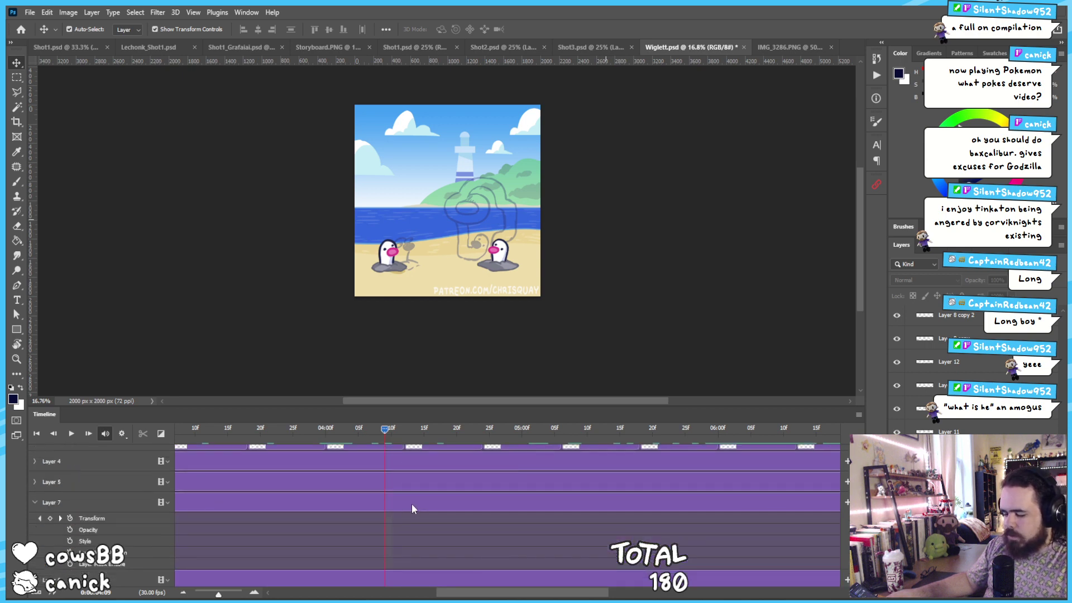
{"action": "scroll", "coordinate": [411, 508], "scroll_direction": "down", "scroll_amount": 1}
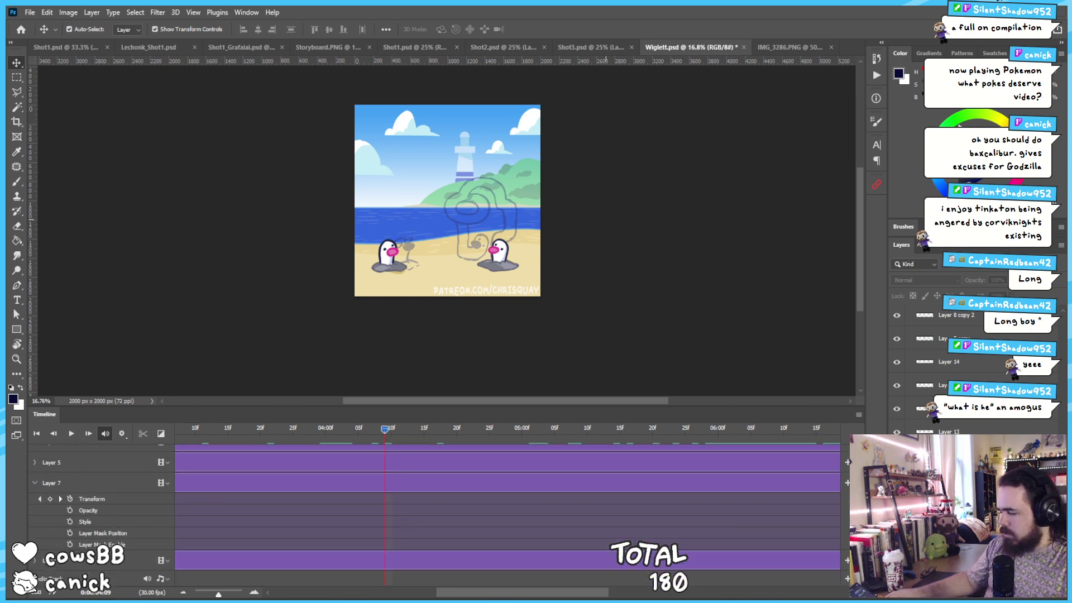
Collapse the sketch group and Video Group 3 in the layer list
{"action": "scroll", "coordinate": [917, 406], "scroll_direction": "up", "scroll_amount": 10}
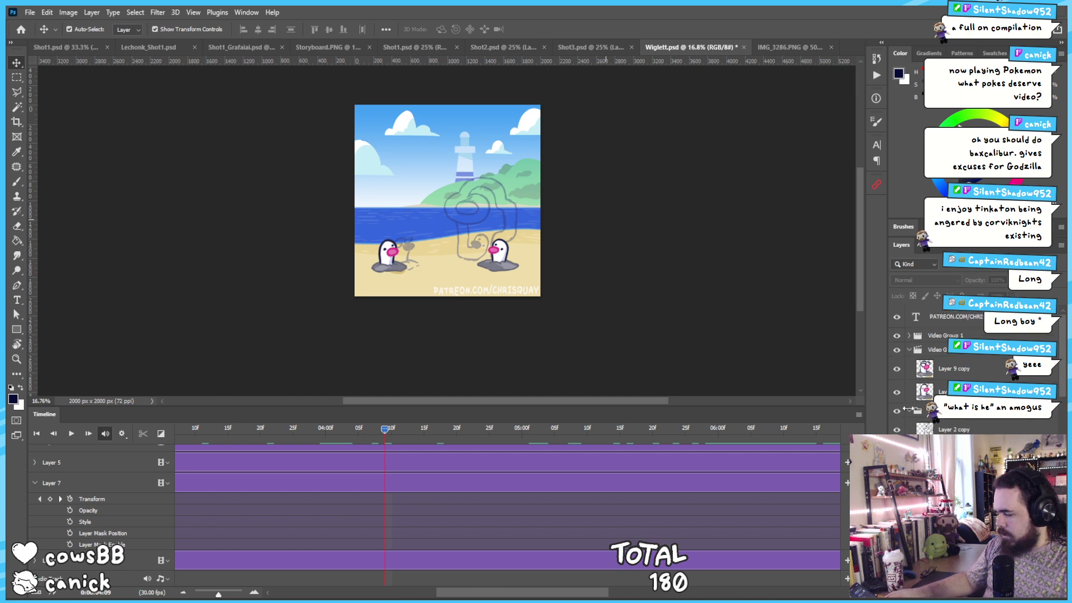
{"action": "left_click", "coordinate": [908, 410]}
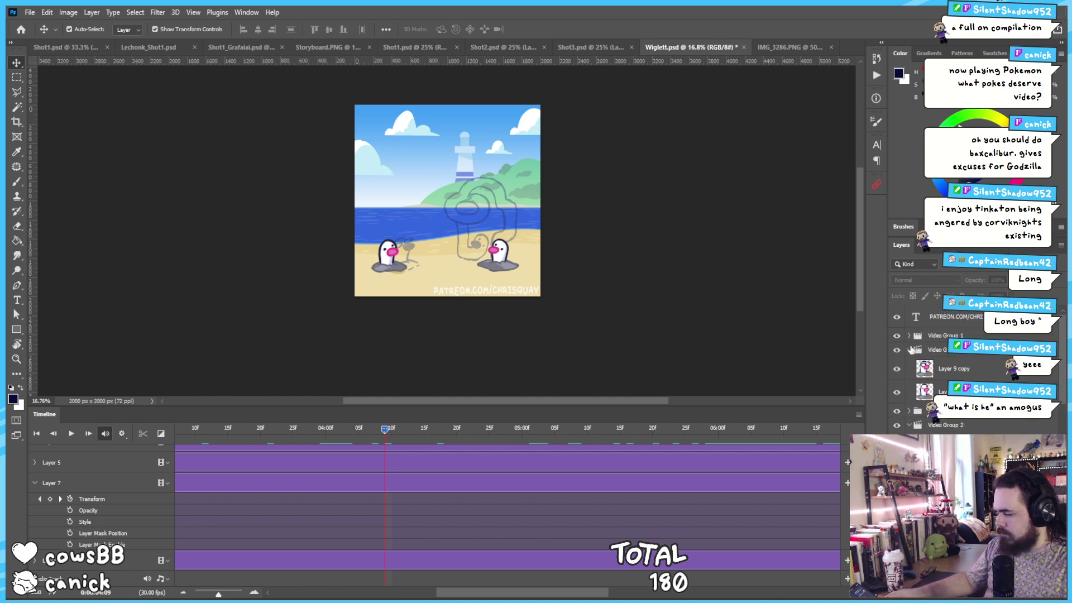
{"action": "left_click", "coordinate": [910, 349]}
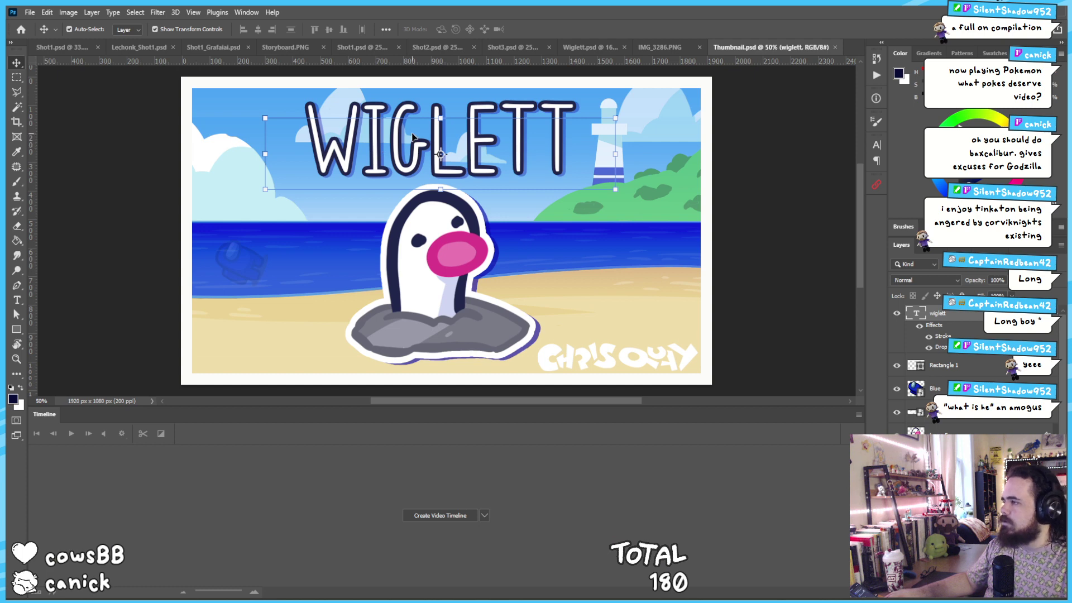
Replace the title text in Thumbnail.psd with "among us"
{"action": "double_click", "coordinate": [393, 158]}
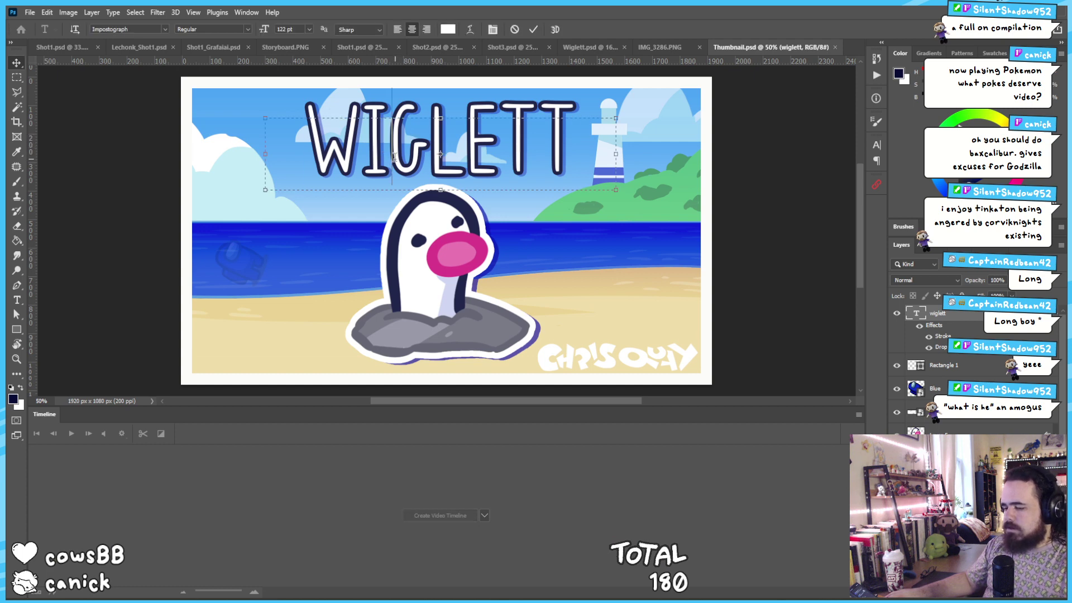
{"action": "key", "text": "ctrl+a"}
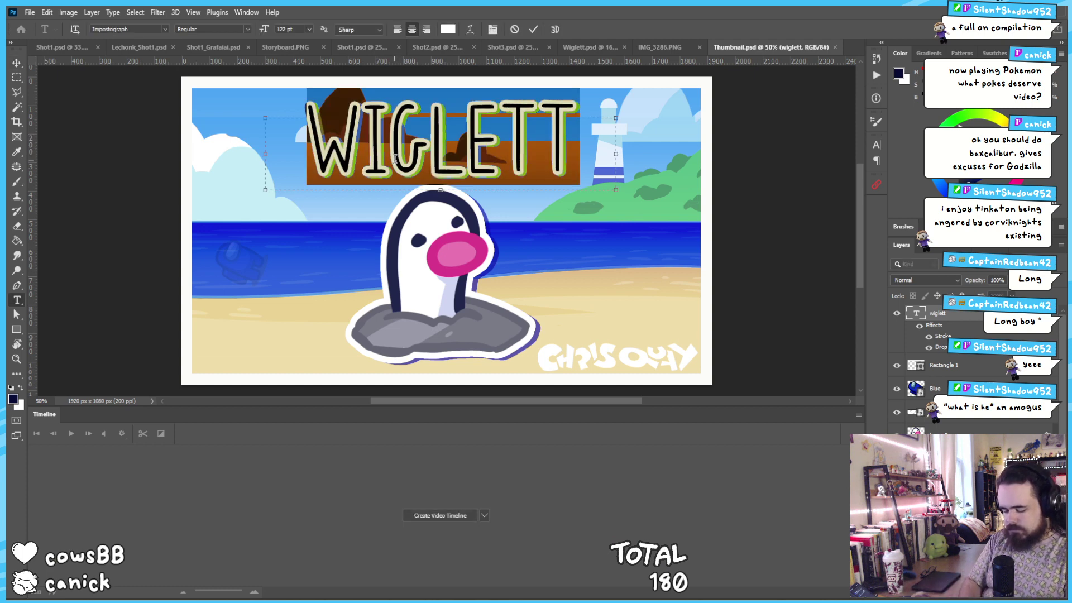
{"action": "type", "text": "among us"}
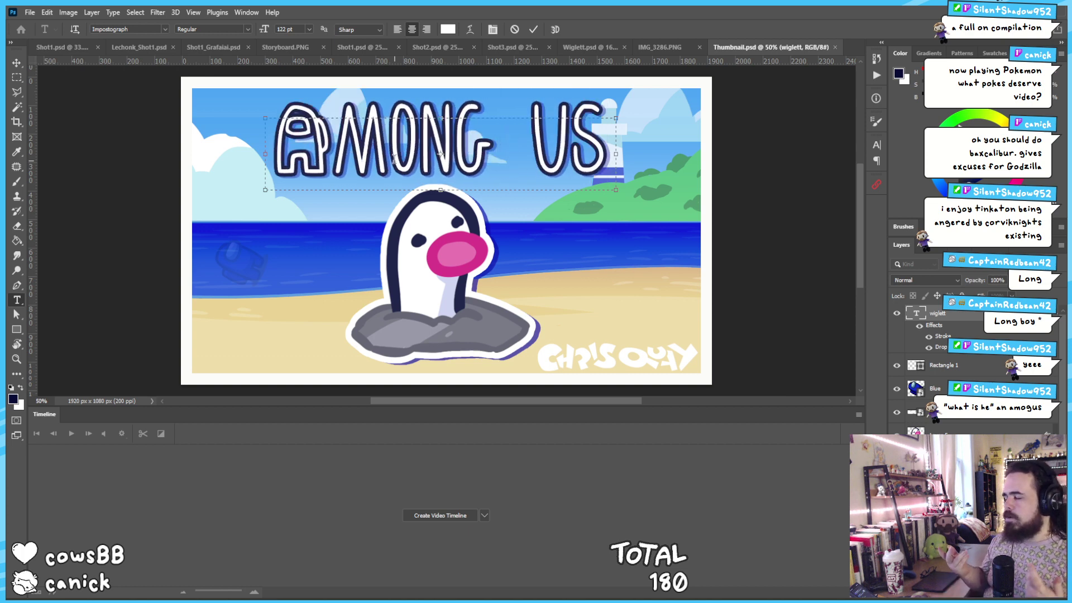
Clear the joke title and restore the thumbnail's title text to "WIGLETT", removing the extra G
{"action": "key", "text": "BackSpace"}
{"action": "key", "text": "BackSpace"}
{"action": "key", "text": "BackSpace"}
{"action": "key", "text": "BackSpace"}
{"action": "key", "text": "BackSpace"}
{"action": "key", "text": "BackSpace"}
{"action": "key", "text": "BackSpace"}
{"action": "key", "text": "BackSpace"}
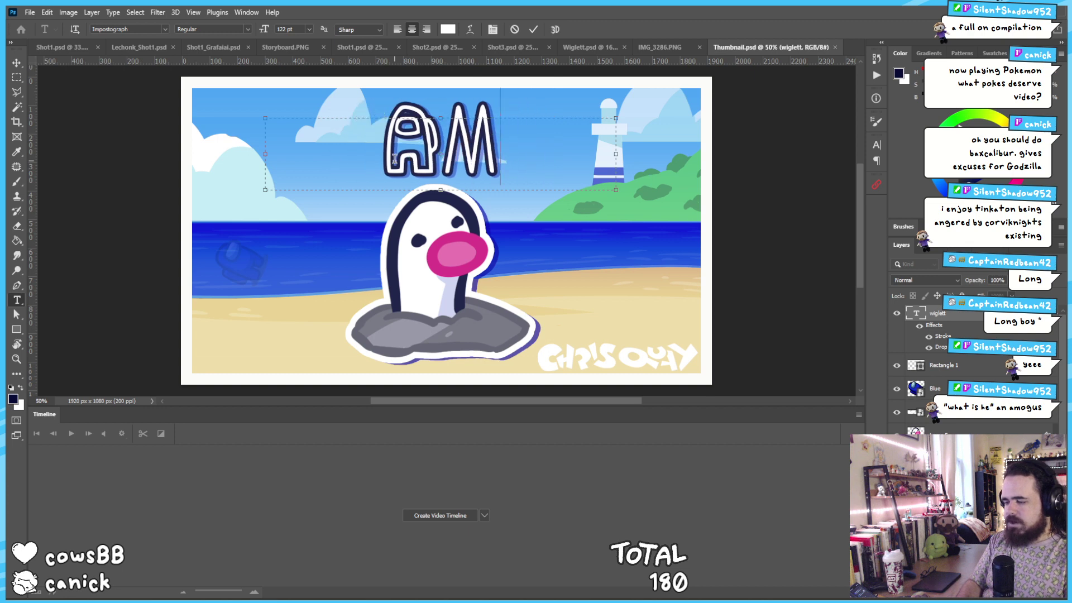
{"action": "type", "text": "WIGGLET"}
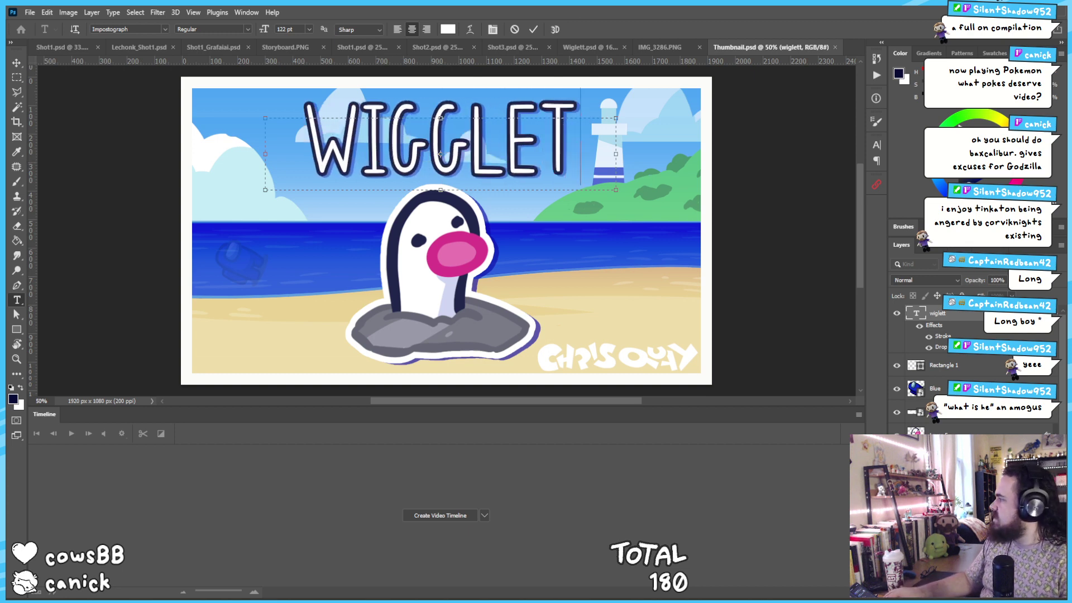
{"action": "type", "text": "T"}
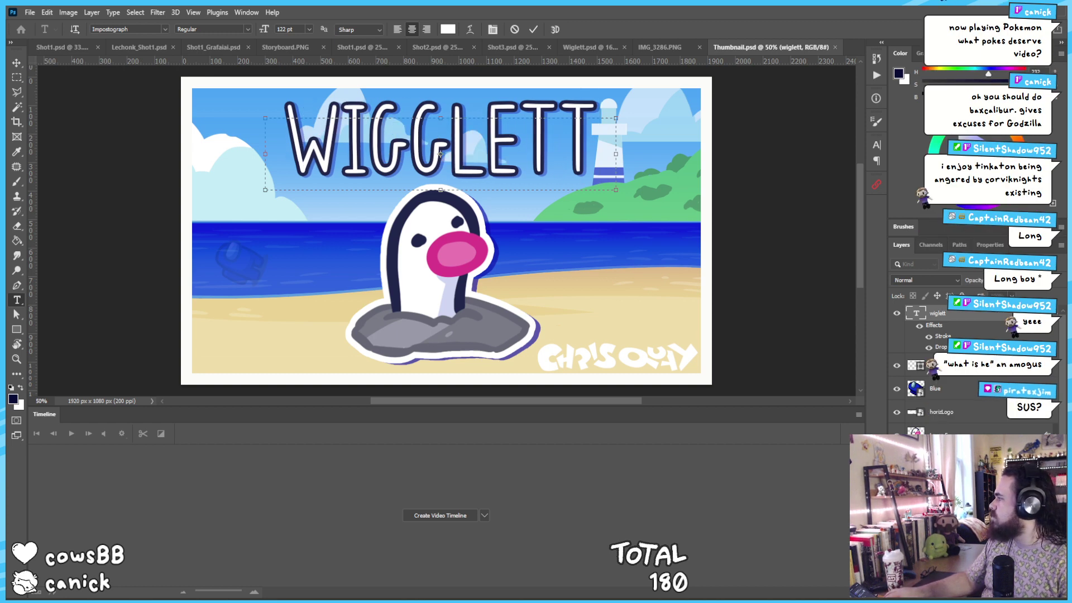
{"action": "left_click", "coordinate": [450, 155]}
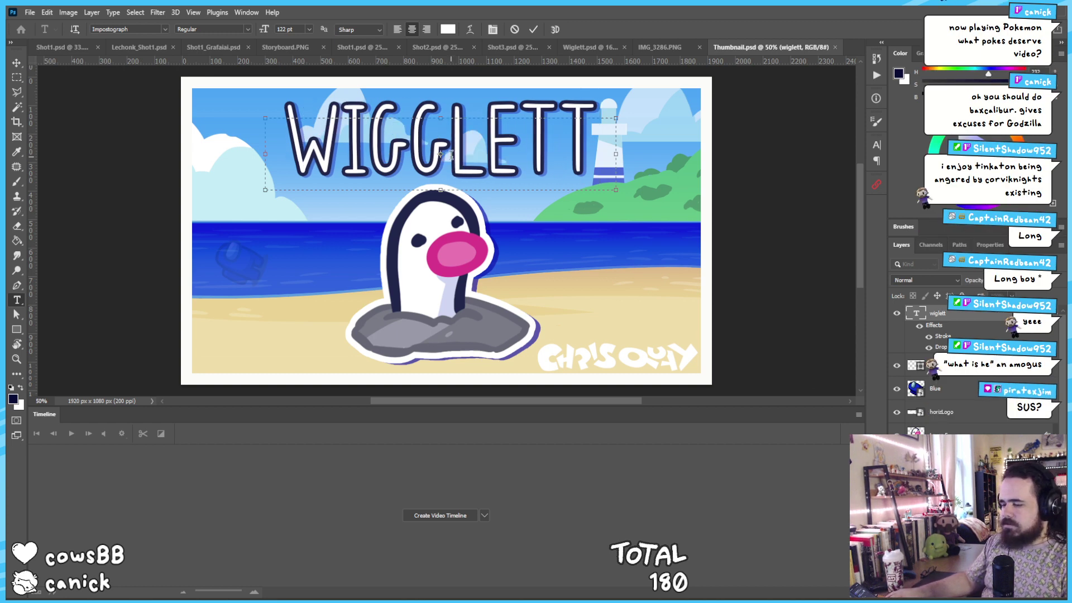
{"action": "key", "text": "Left"}
{"action": "key", "text": "BackSpace"}
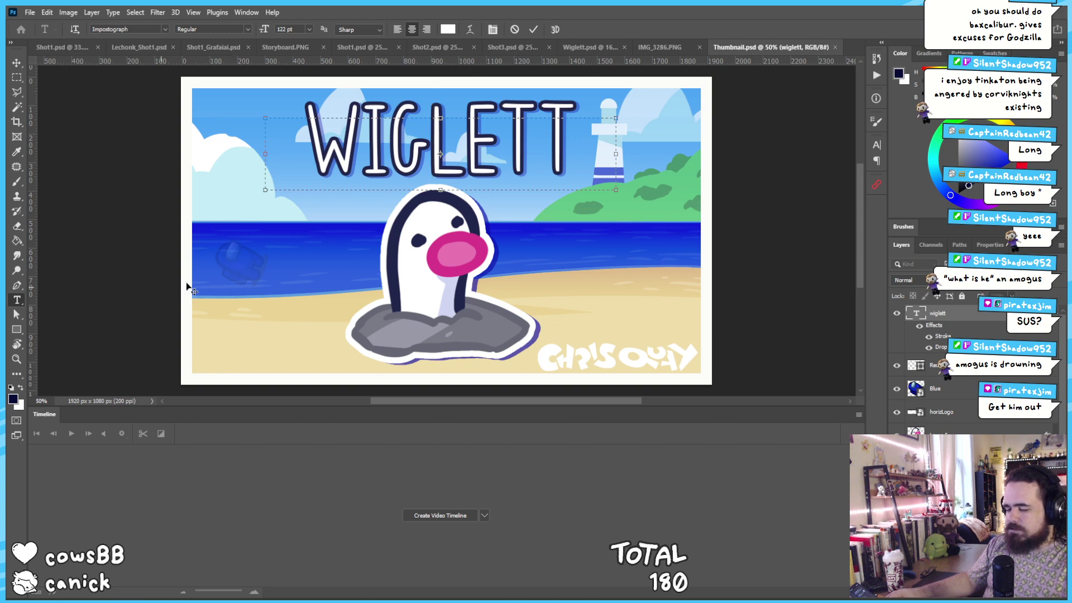
Toggle the visibility of the Blue layer to compare the thumbnail with and without the submerged figure
{"action": "left_click", "coordinate": [896, 392]}
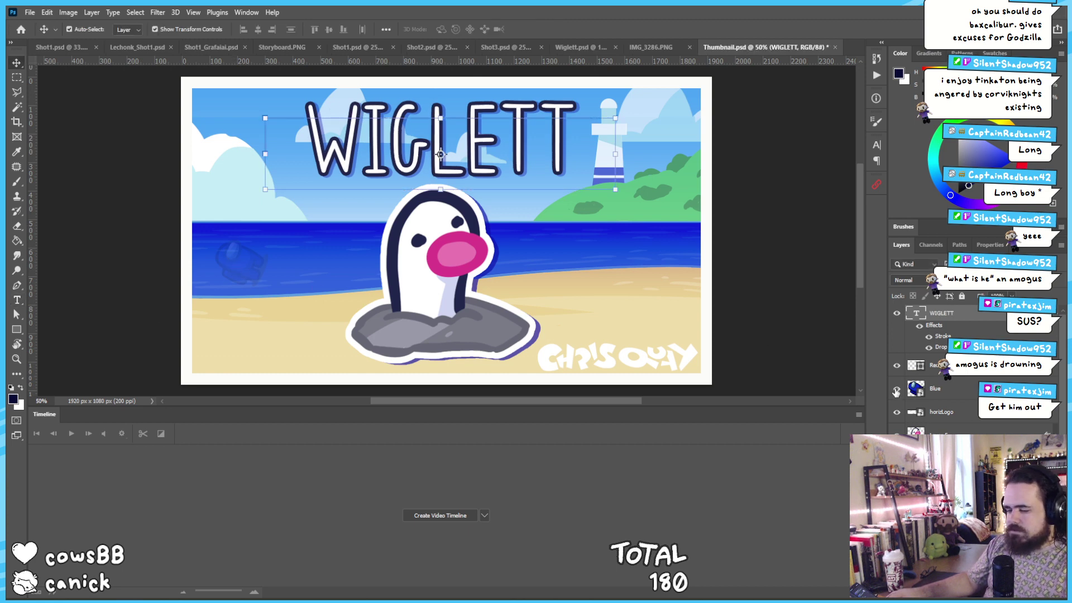
{"action": "left_click", "coordinate": [896, 393]}
{"action": "left_click", "coordinate": [896, 392]}
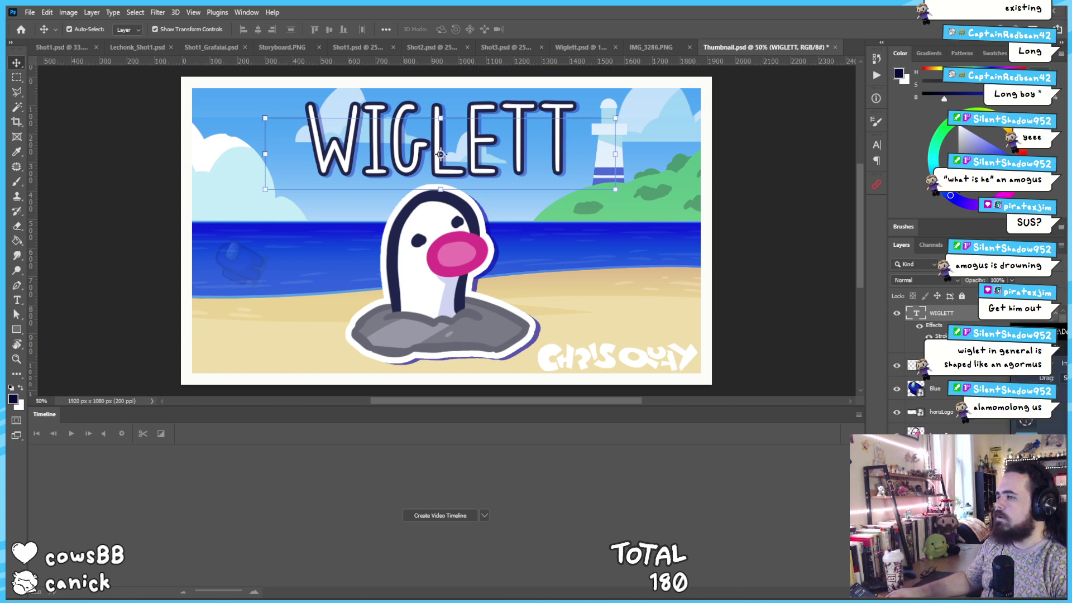
Switch to Christmas.blend in Blender and examine the bearded character in the gift box from several angles
{"action": "left_click_drag", "start_coordinate": [983, 597], "coordinate": [530, 6]}
{"action": "left_click_drag", "start_coordinate": [380, 6], "coordinate": [389, 7]}
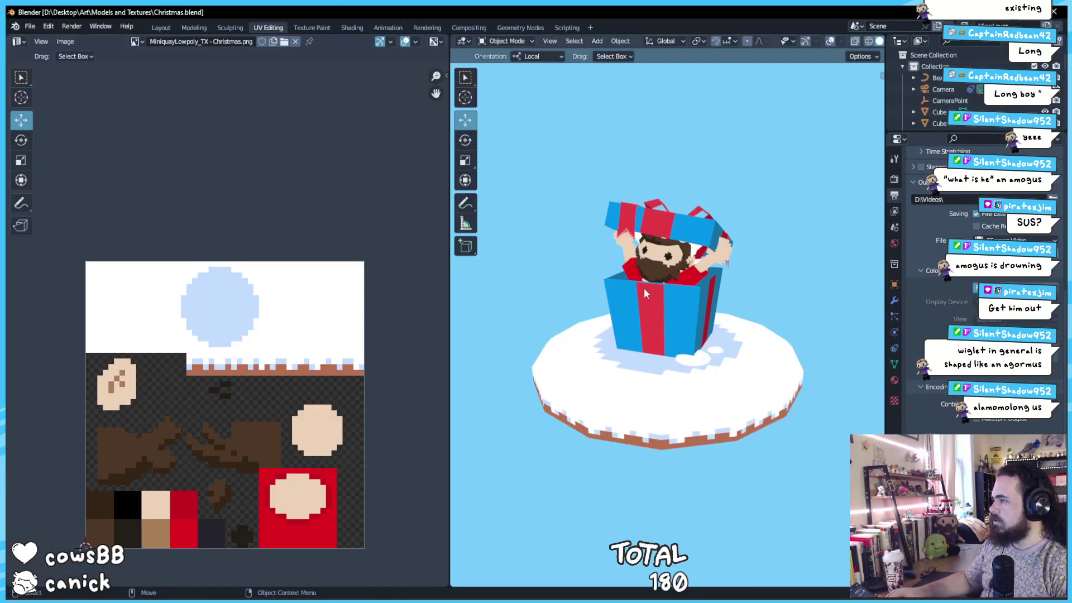
{"action": "left_click_drag", "start_coordinate": [711, 330], "coordinate": [545, 354]}
{"action": "left_click_drag", "start_coordinate": [760, 365], "coordinate": [669, 380]}
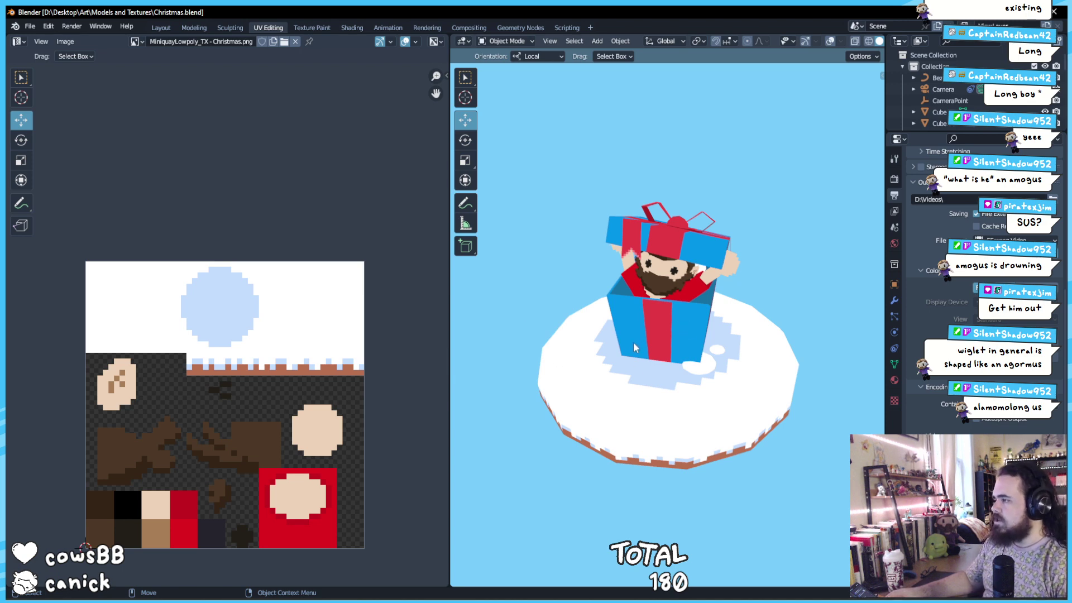
{"action": "scroll", "coordinate": [633, 342], "scroll_direction": "up", "scroll_amount": 3}
{"action": "left_click_drag", "start_coordinate": [686, 378], "coordinate": [709, 346]}
{"action": "scroll", "coordinate": [683, 338], "scroll_direction": "up", "scroll_amount": 4}
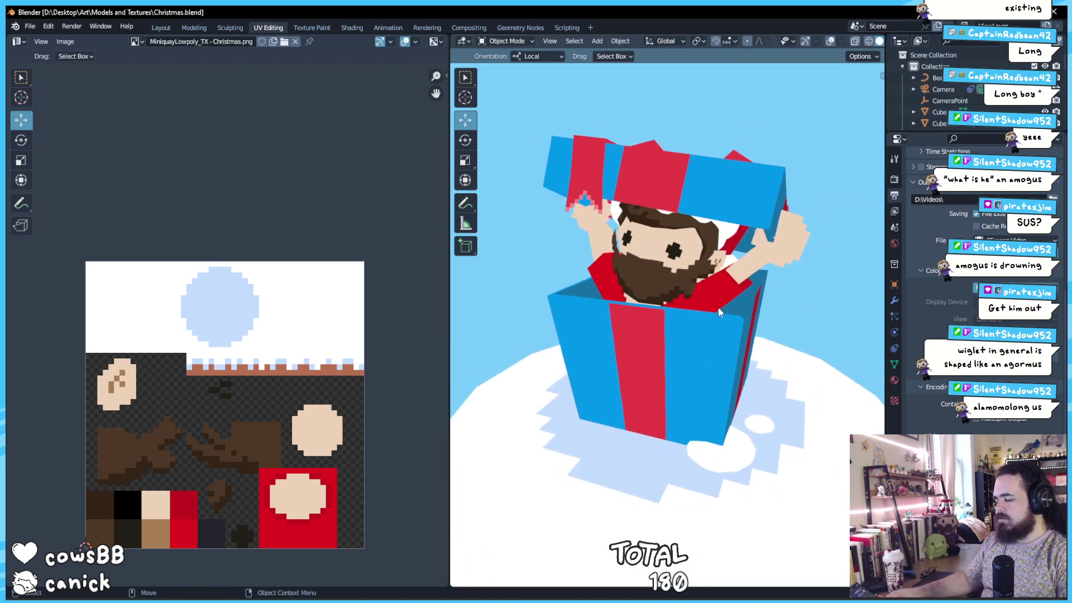
Inspect the character's beard and collar up close, and view the whole gift box scene from above
{"action": "left_click", "coordinate": [1053, 199]}
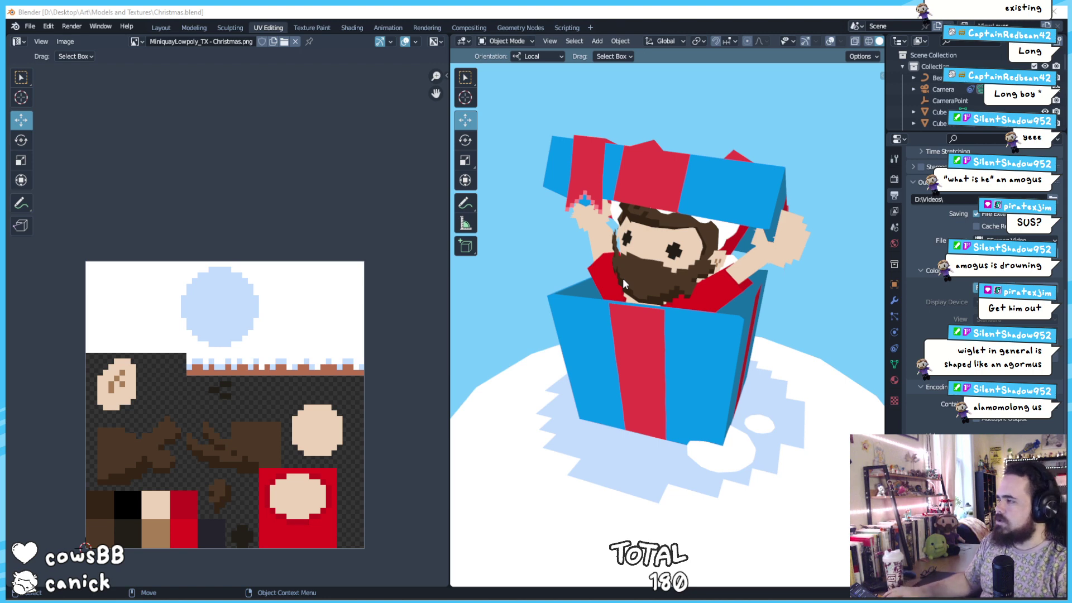
{"action": "left_click_drag", "start_coordinate": [658, 263], "coordinate": [708, 306]}
{"action": "scroll", "coordinate": [714, 318], "scroll_direction": "up", "scroll_amount": 8}
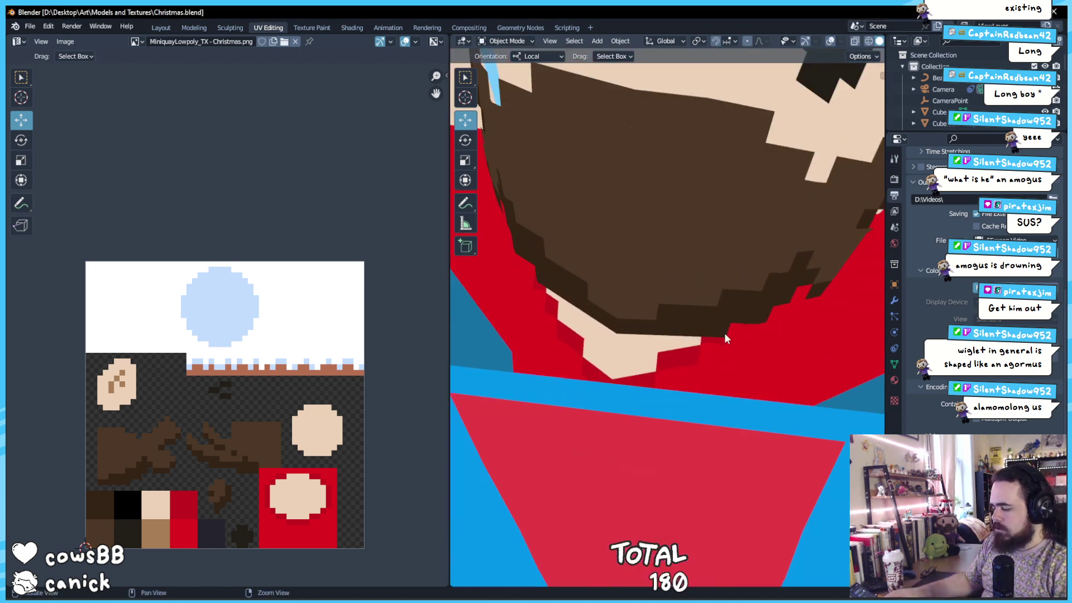
{"action": "scroll", "coordinate": [728, 460], "scroll_direction": "down", "scroll_amount": 8}
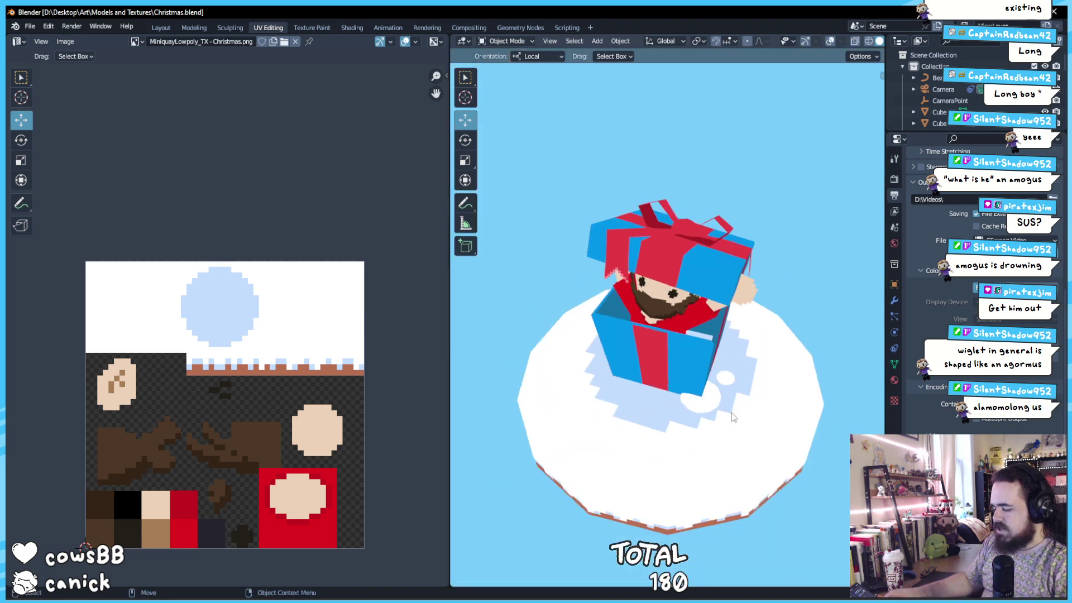
Select the gift box cube and turn on the gizmos and overlays in the 3D view
{"action": "left_click", "coordinate": [697, 380]}
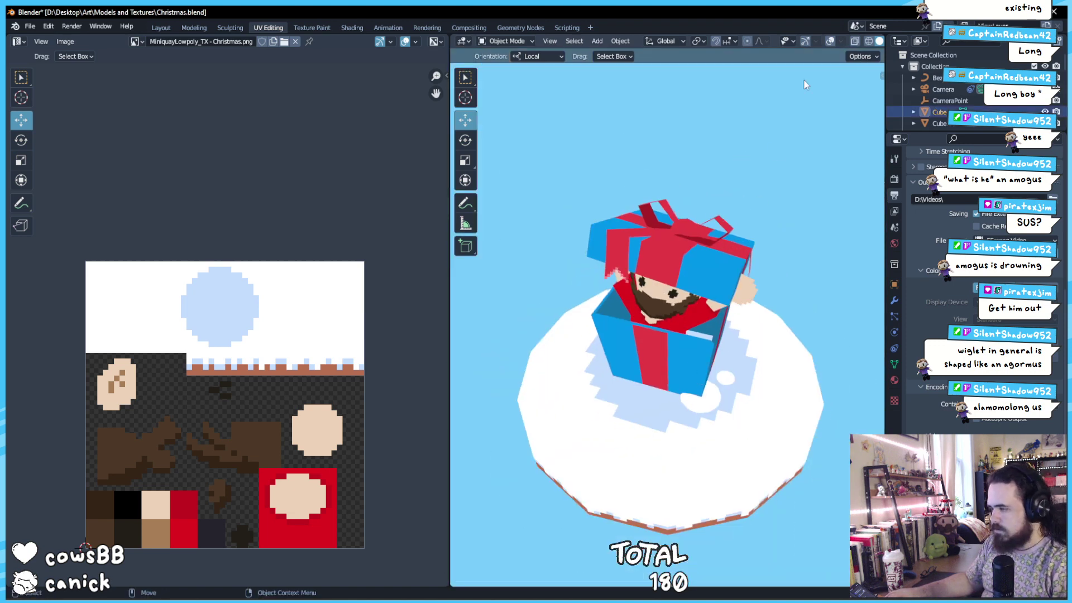
{"action": "left_click", "coordinate": [806, 41]}
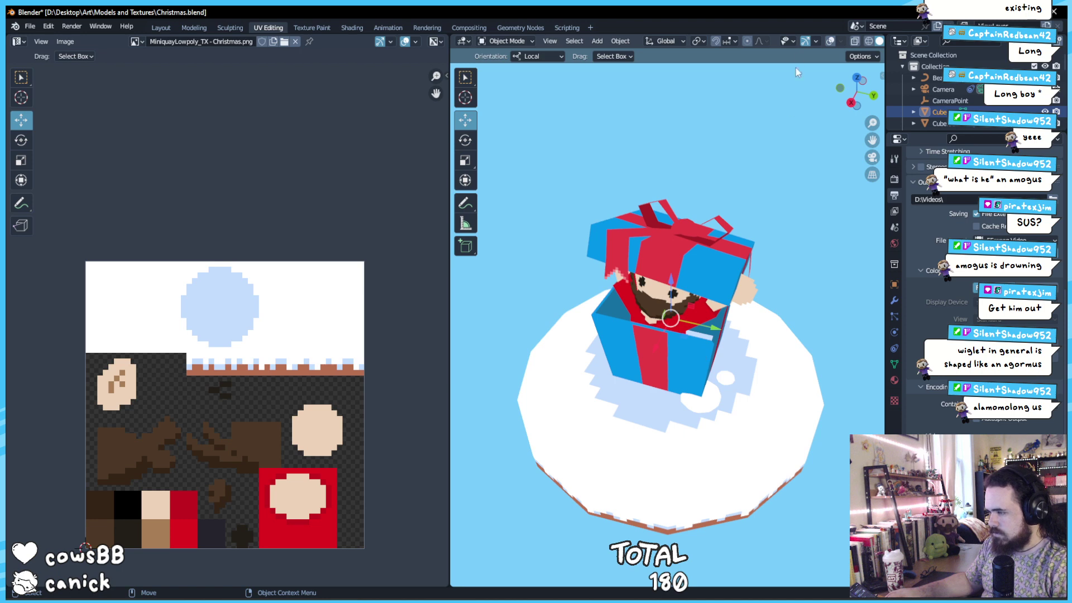
{"action": "left_click", "coordinate": [829, 42]}
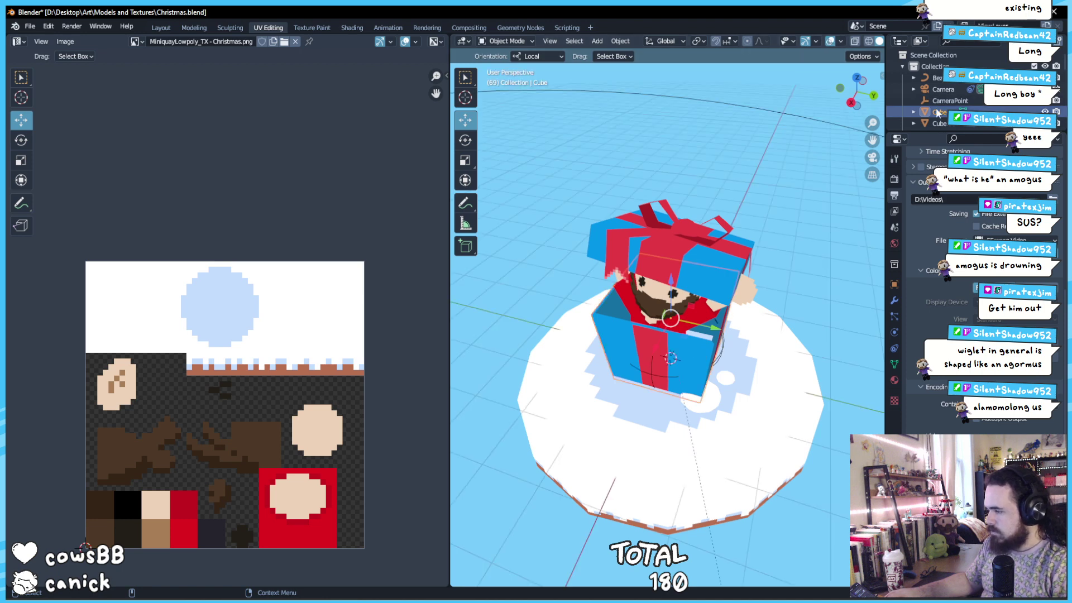
Hide the gift box cube and examine the character's body and legs from several angles
{"action": "left_click", "coordinate": [1045, 112]}
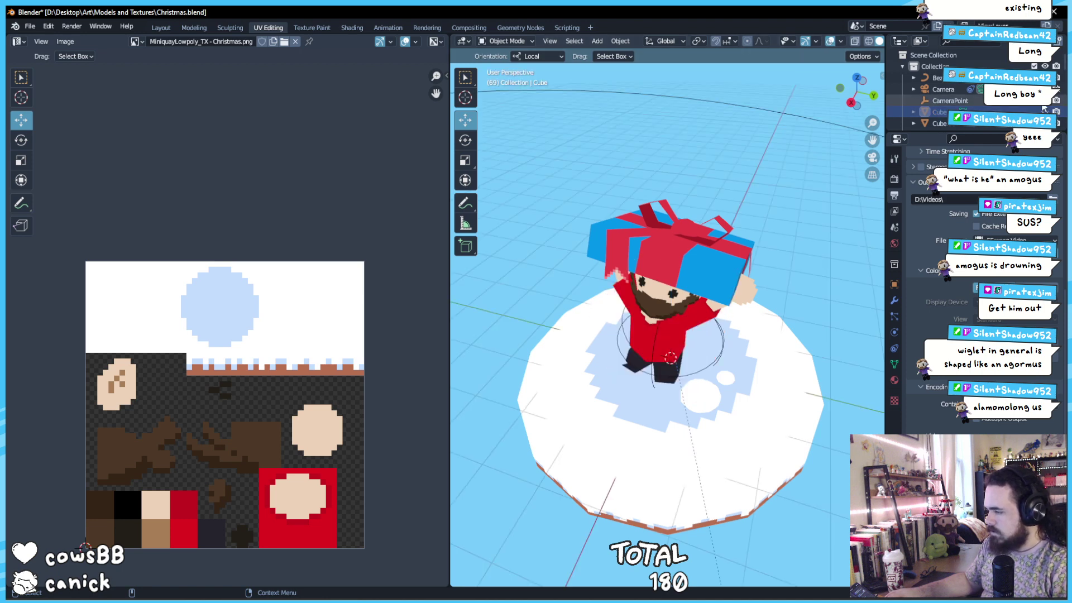
{"action": "left_click_drag", "start_coordinate": [678, 409], "coordinate": [702, 363]}
{"action": "scroll", "coordinate": [703, 363], "scroll_direction": "up", "scroll_amount": 6}
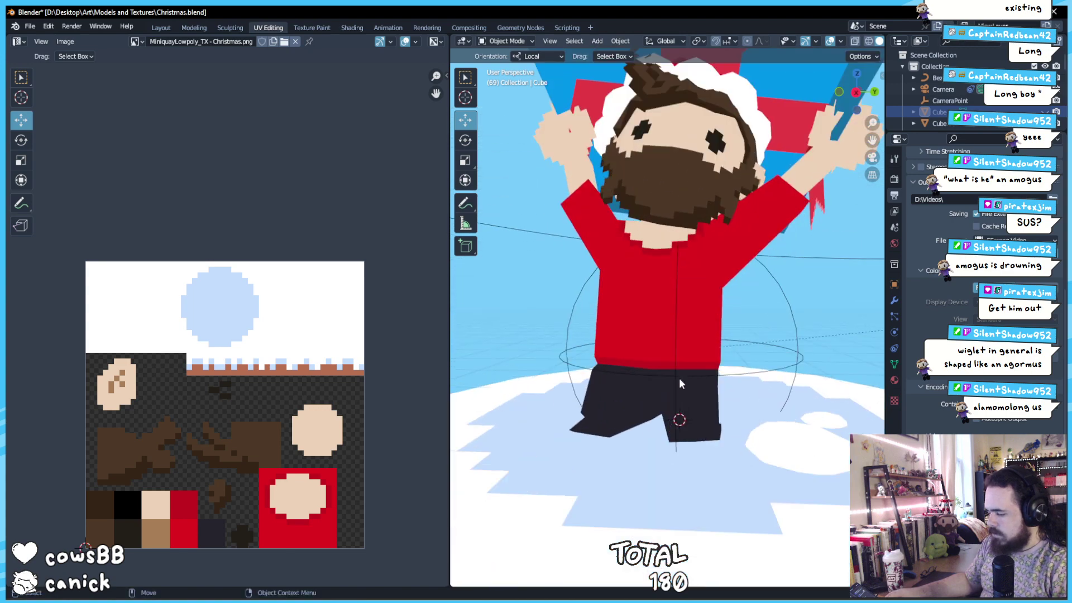
{"action": "left_click", "coordinate": [668, 473]}
{"action": "scroll", "coordinate": [668, 473], "scroll_direction": "down", "scroll_amount": 3}
{"action": "scroll", "coordinate": [669, 477], "scroll_direction": "up", "scroll_amount": 5}
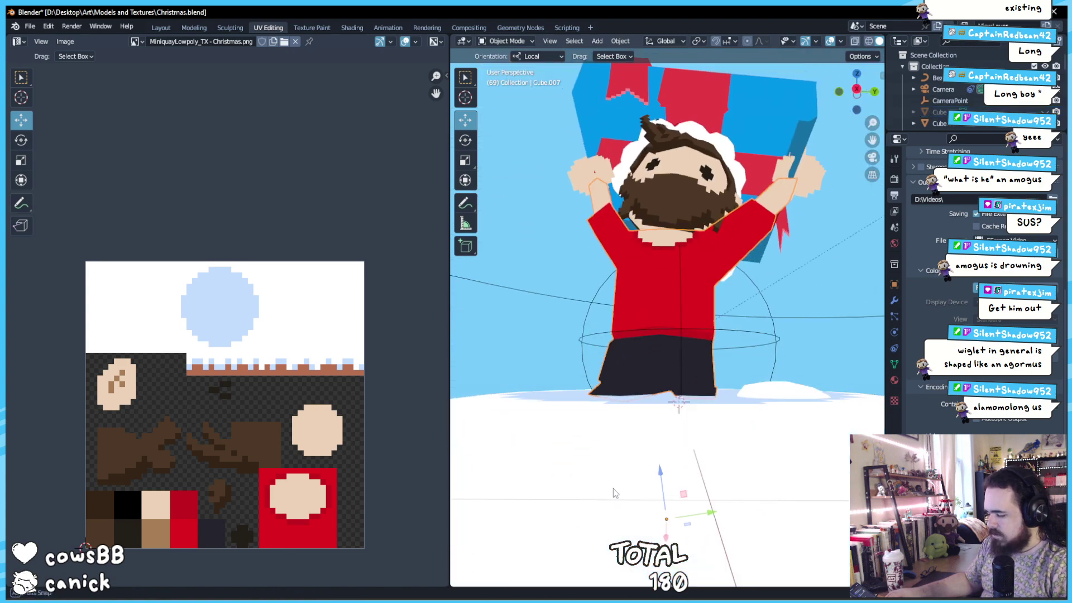
{"action": "scroll", "coordinate": [625, 463], "scroll_direction": "down", "scroll_amount": 5}
{"action": "scroll", "coordinate": [694, 447], "scroll_direction": "up", "scroll_amount": 1}
{"action": "scroll", "coordinate": [720, 478], "scroll_direction": "up", "scroll_amount": 5}
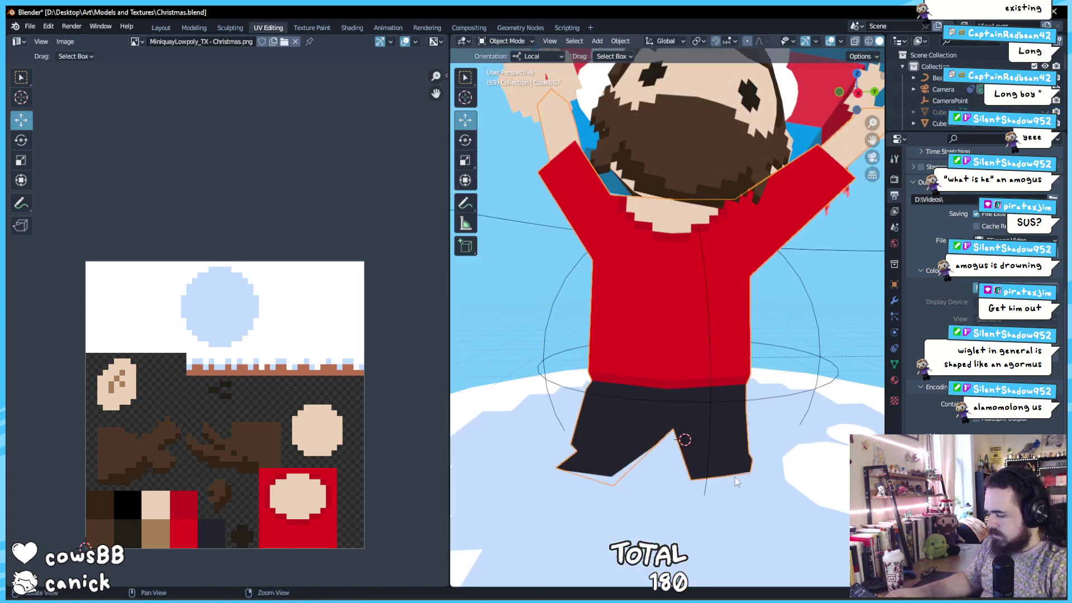
{"action": "scroll", "coordinate": [639, 419], "scroll_direction": "down", "scroll_amount": 2}
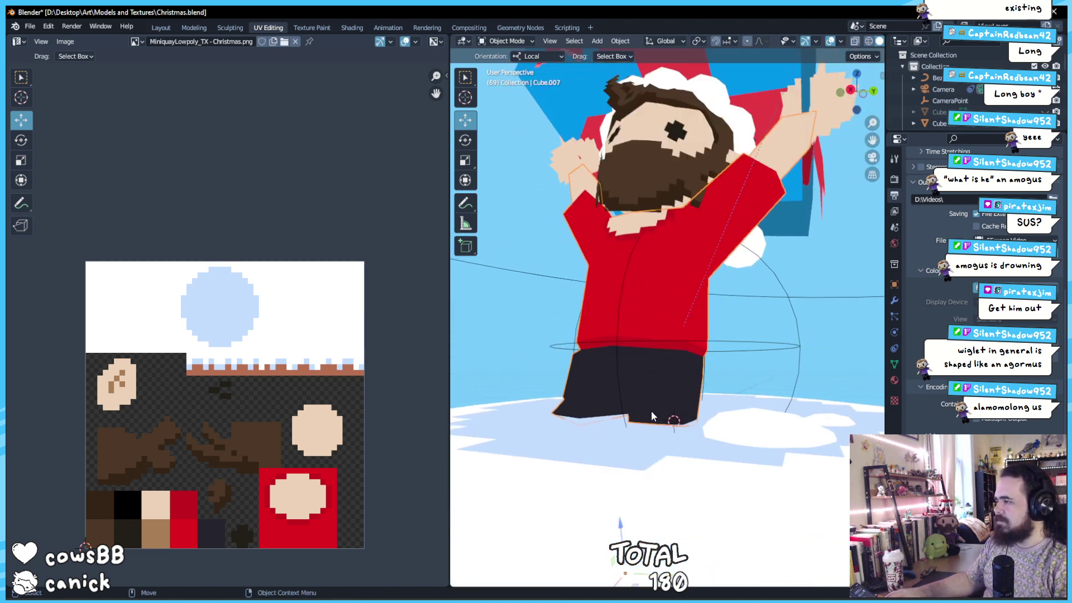
{"action": "left_click_drag", "start_coordinate": [647, 403], "coordinate": [657, 435]}
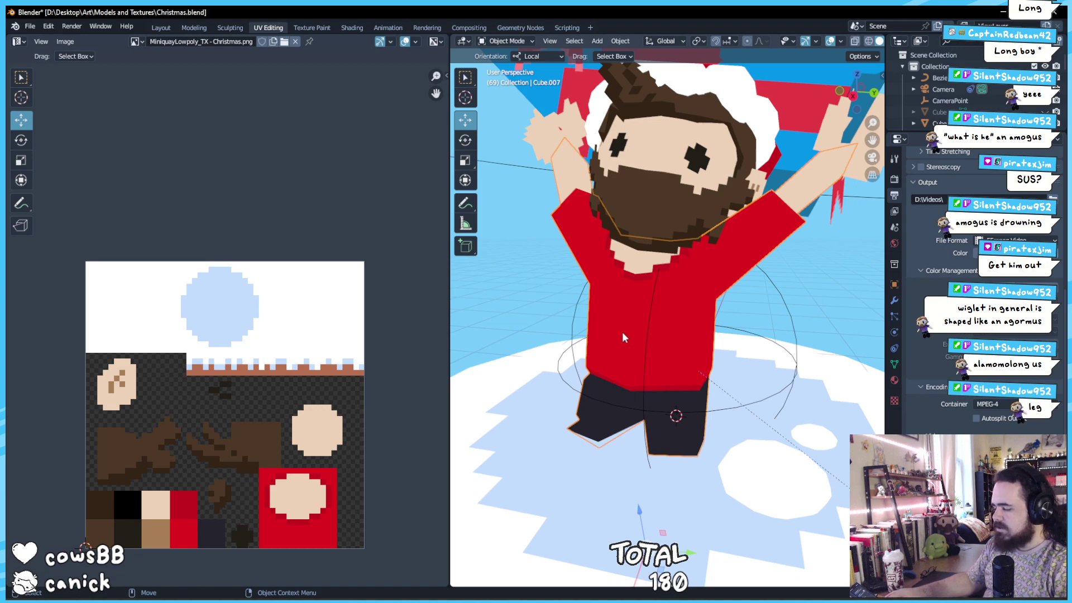
Hide the gift box lid and the round knot in the middle of its bow
{"action": "left_click_drag", "start_coordinate": [622, 332], "coordinate": [742, 243]}
{"action": "left_click", "coordinate": [710, 166]}
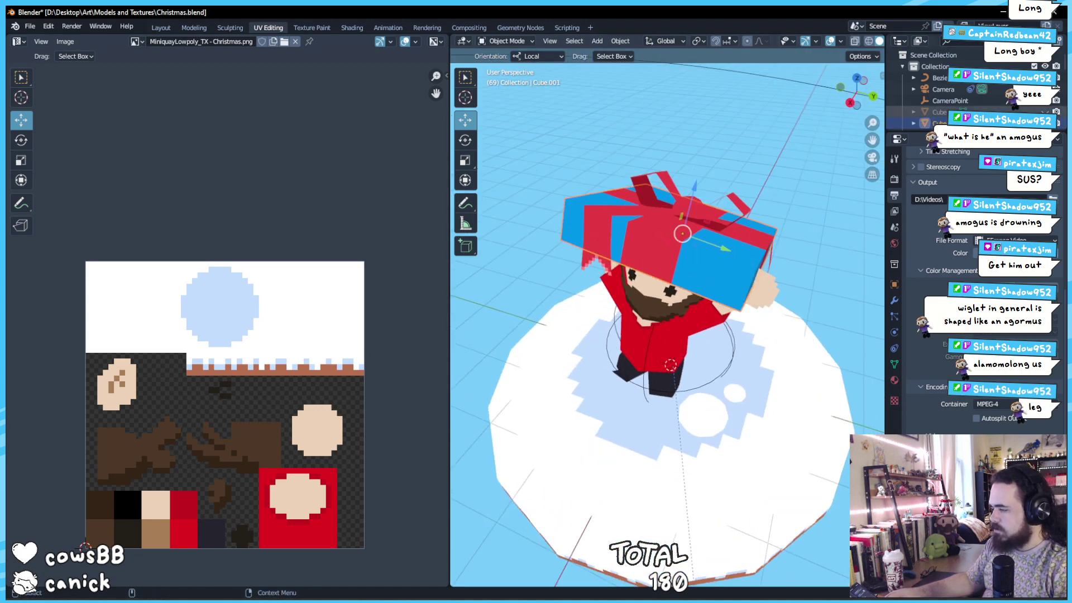
{"action": "left_click", "coordinate": [1045, 123]}
{"action": "left_click_drag", "start_coordinate": [759, 383], "coordinate": [672, 213]}
{"action": "left_click", "coordinate": [672, 212]}
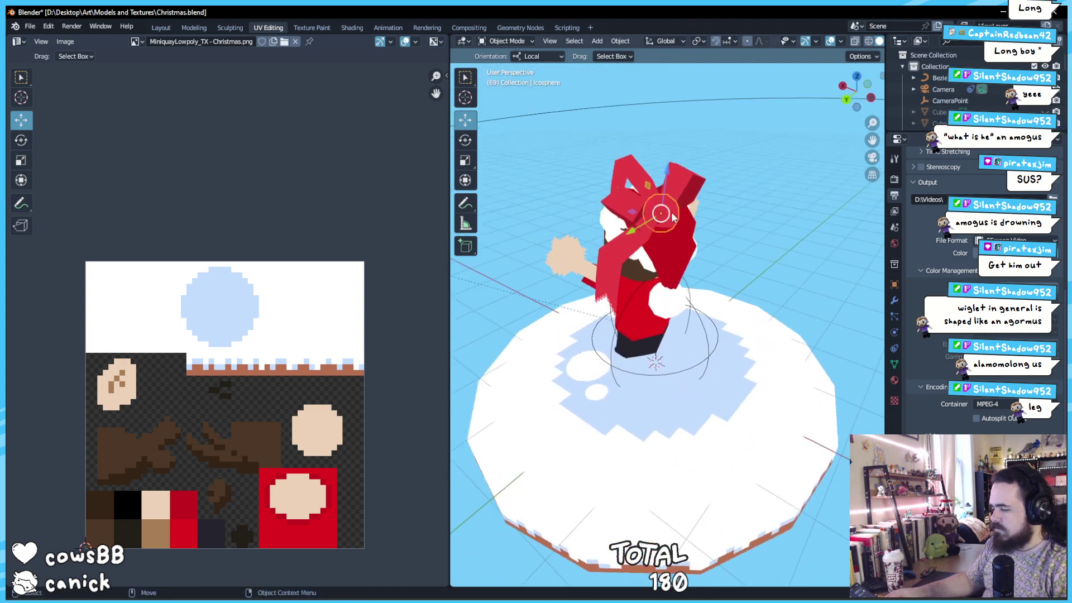
{"action": "scroll", "coordinate": [949, 95], "scroll_direction": "down", "scroll_amount": 5}
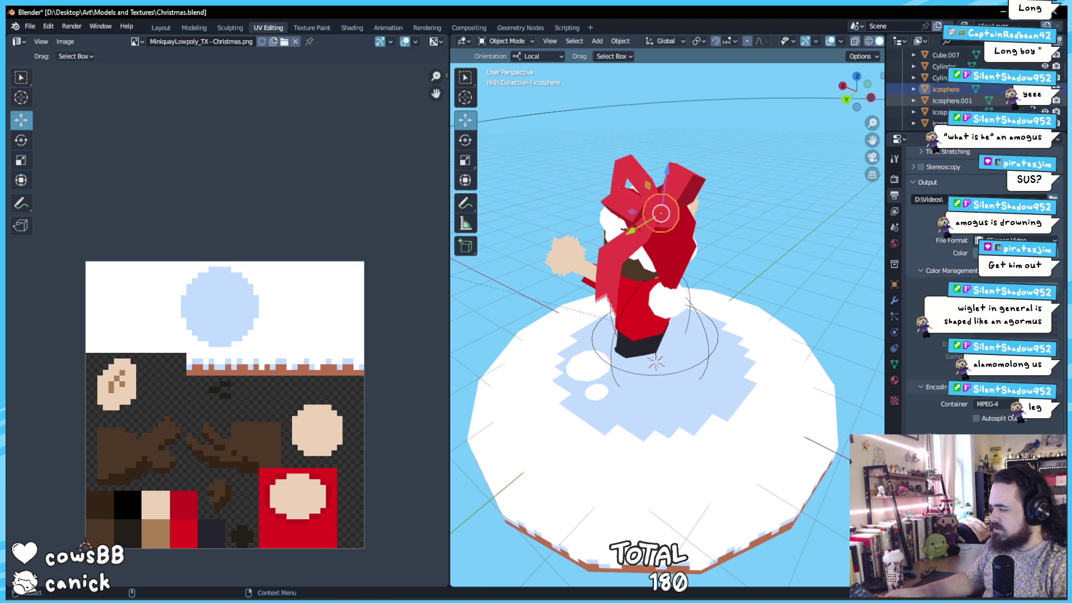
{"action": "key", "text": "h"}
Hide the remaining bow and ribbon pieces, Plane.011, Plane.012 and Plane.013
{"action": "left_click", "coordinate": [658, 196]}
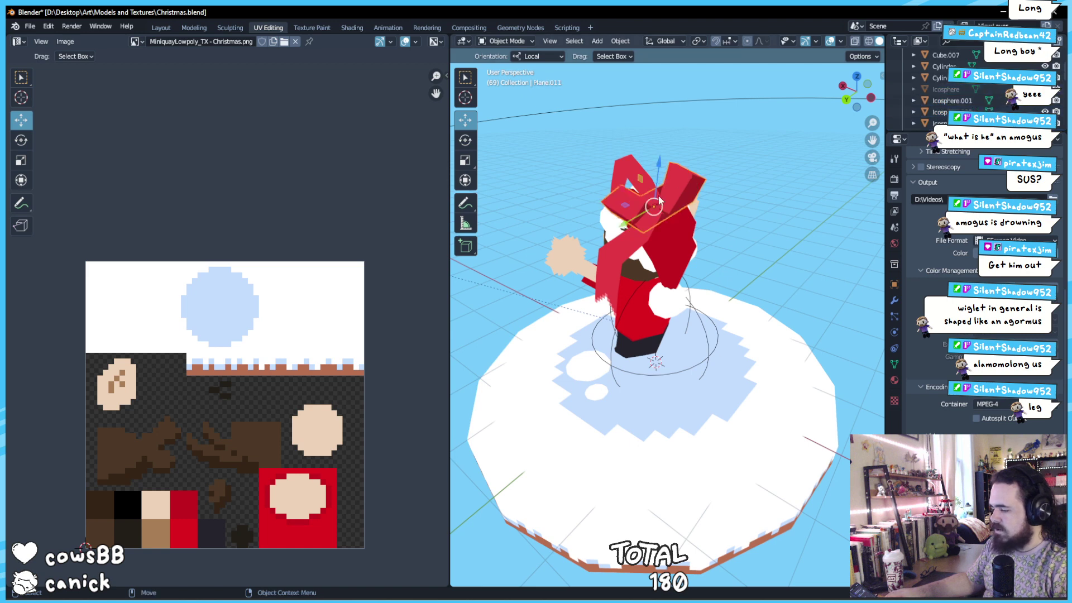
{"action": "left_click", "coordinate": [635, 169], "text": "shift"}
{"action": "left_click", "coordinate": [603, 260], "text": "shift"}
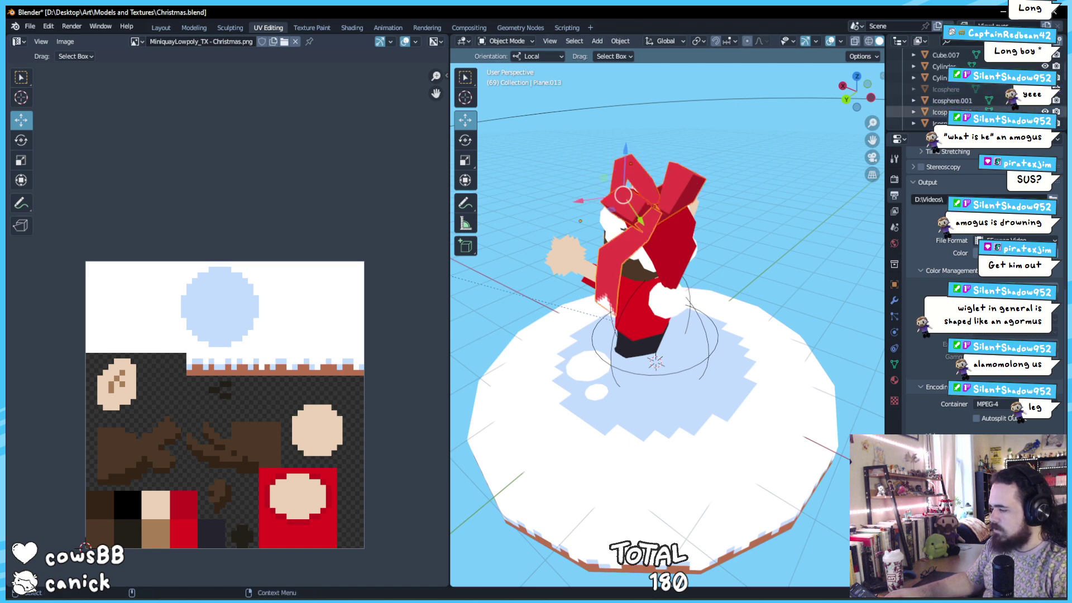
{"action": "scroll", "coordinate": [1044, 110], "scroll_direction": "down", "scroll_amount": 3}
{"action": "scroll", "coordinate": [949, 95], "scroll_direction": "down", "scroll_amount": 5}
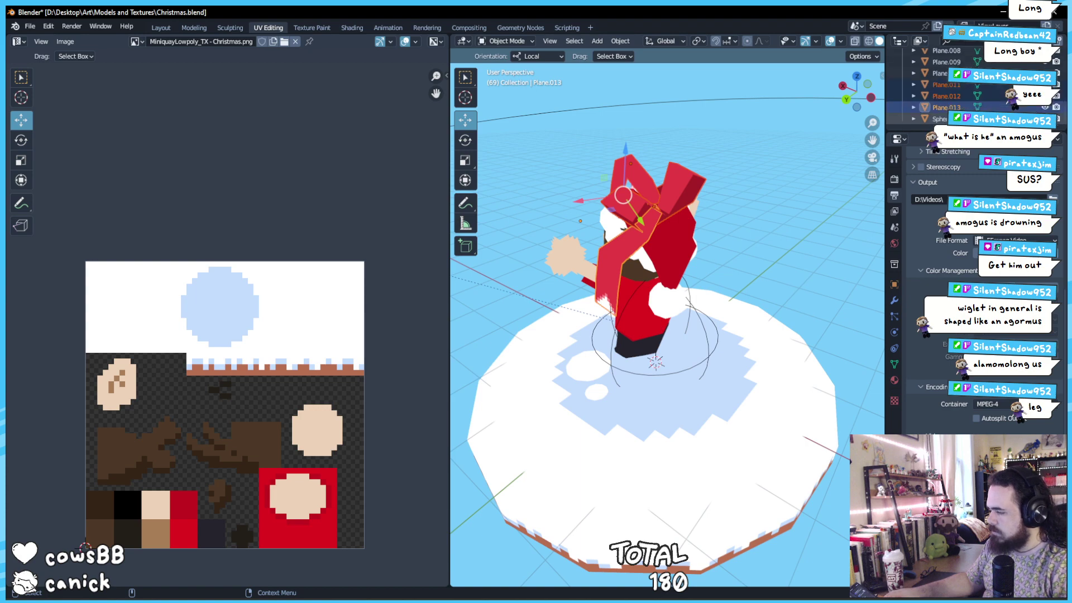
{"action": "left_click", "coordinate": [1045, 108]}
{"action": "left_click", "coordinate": [1046, 96]}
{"action": "left_click", "coordinate": [1046, 85]}
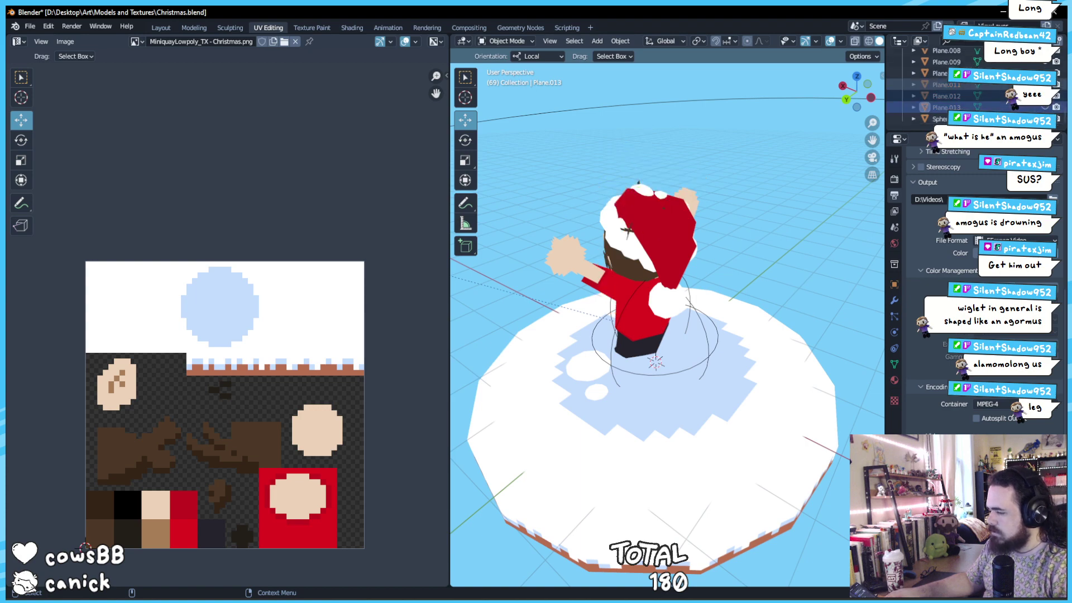
Examine the uncovered character and his Santa hat from behind, the side and the front
{"action": "left_click_drag", "start_coordinate": [545, 311], "coordinate": [813, 305]}
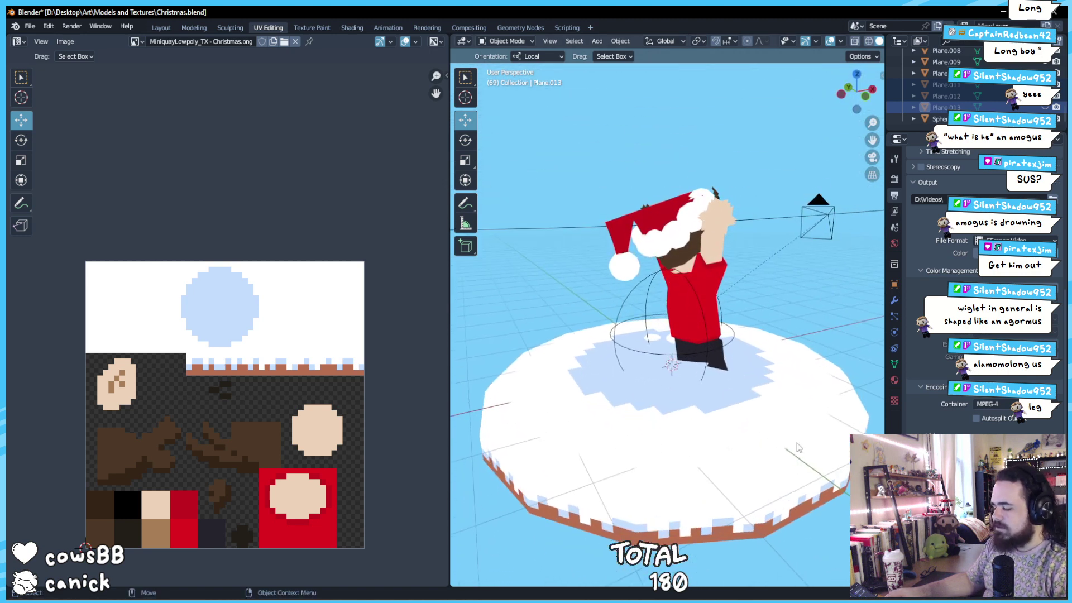
{"action": "scroll", "coordinate": [716, 248], "scroll_direction": "up", "scroll_amount": 3}
{"action": "mouse_move", "coordinate": [731, 240]}
{"action": "left_mouse_down"}
{"action": "mouse_move", "coordinate": [744, 247]}
{"action": "mouse_move", "coordinate": [729, 256]}
{"action": "left_mouse_up"}
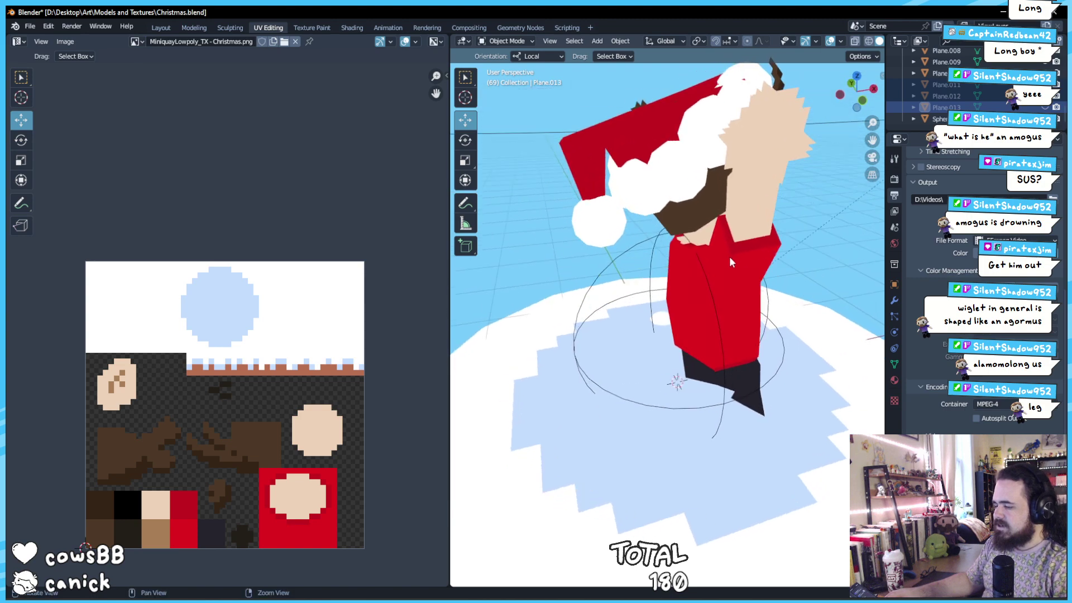
{"action": "left_click_drag", "start_coordinate": [766, 222], "coordinate": [819, 179]}
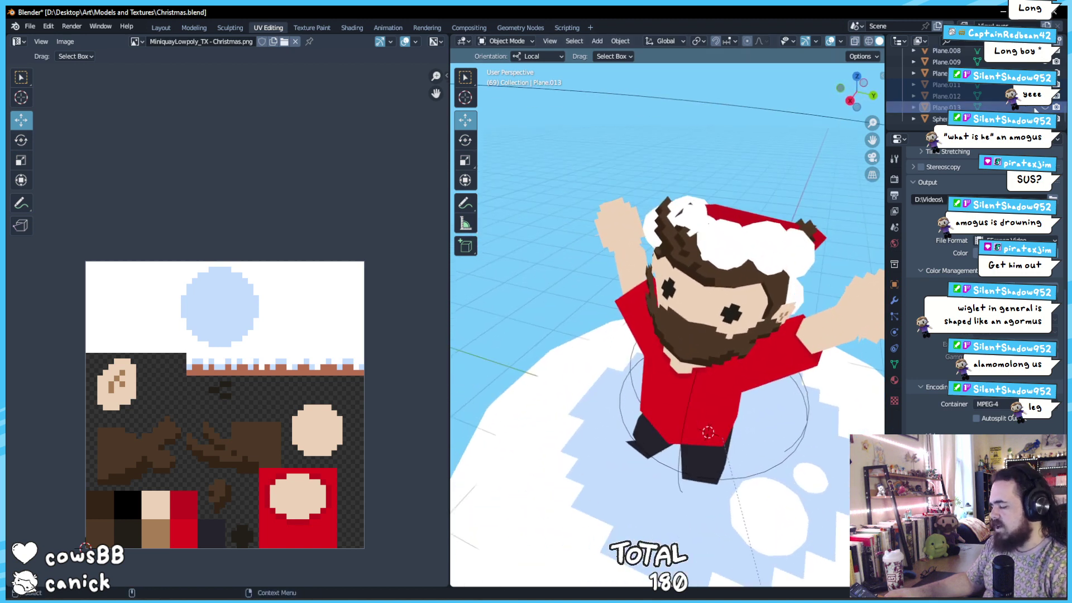
Undo the hiding of the bow, ribbons, lid and gift box cube
{"action": "key", "text": "ctrl+z"}
{"action": "key", "text": "ctrl+z"}
{"action": "key", "text": "ctrl+z"}
{"action": "key", "text": "ctrl+z"}
{"action": "key", "text": "ctrl+z"}
{"action": "key", "text": "ctrl+z"}
{"action": "key", "text": "ctrl+z"}
{"action": "key", "text": "ctrl+z"}
{"action": "key", "text": "ctrl+z"}
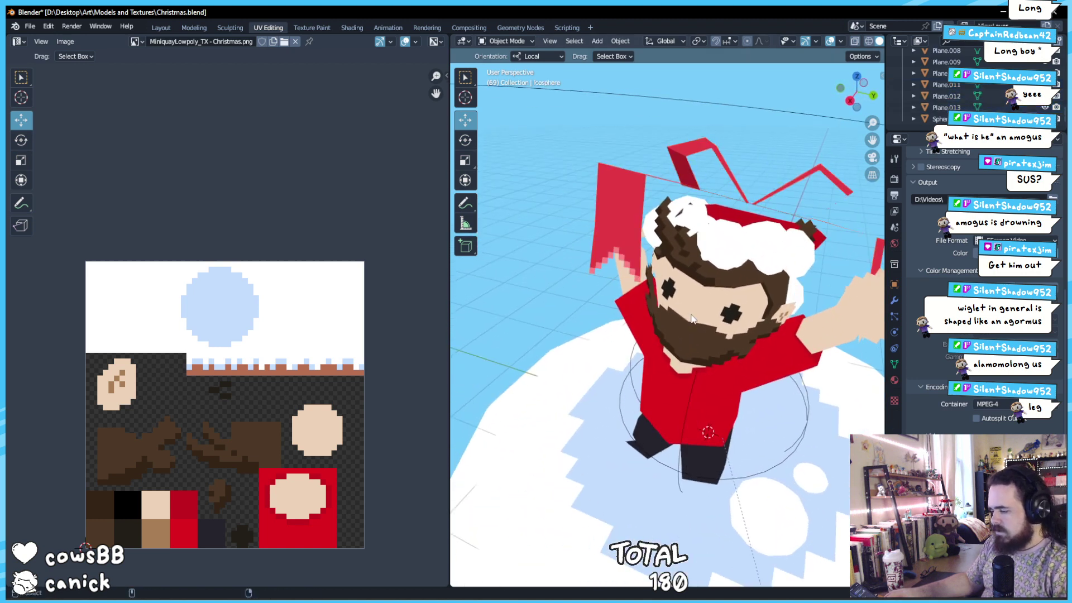
{"action": "key", "text": "ctrl+z"}
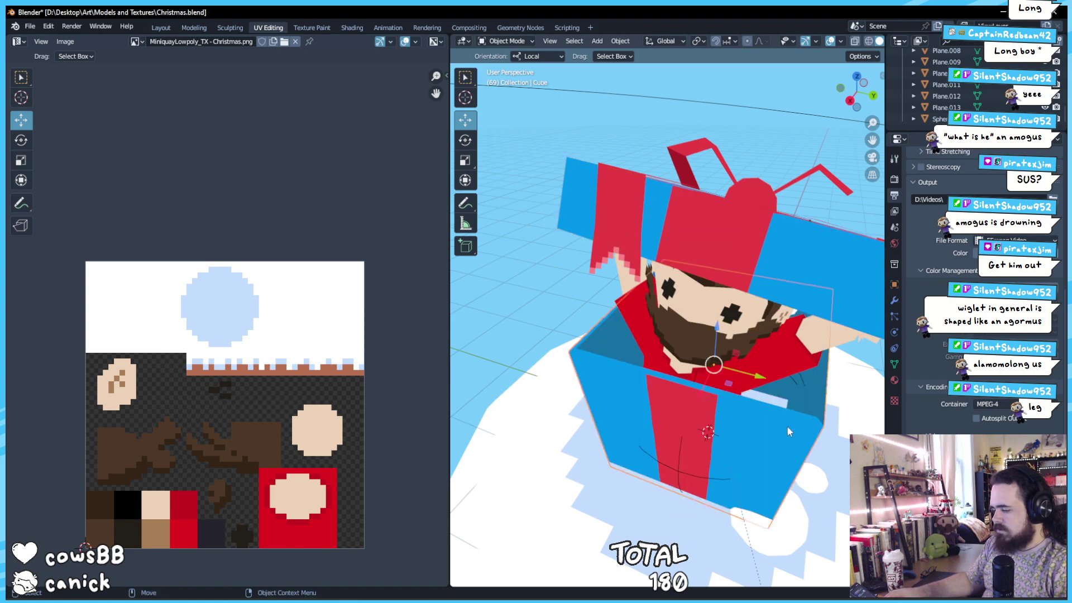
View the whole gift box scene from several angles and select the round snowy base
{"action": "left_click_drag", "start_coordinate": [786, 425], "coordinate": [496, 436]}
{"action": "scroll", "coordinate": [496, 436], "scroll_direction": "down", "scroll_amount": 5}
{"action": "left_click_drag", "start_coordinate": [690, 467], "coordinate": [575, 463]}
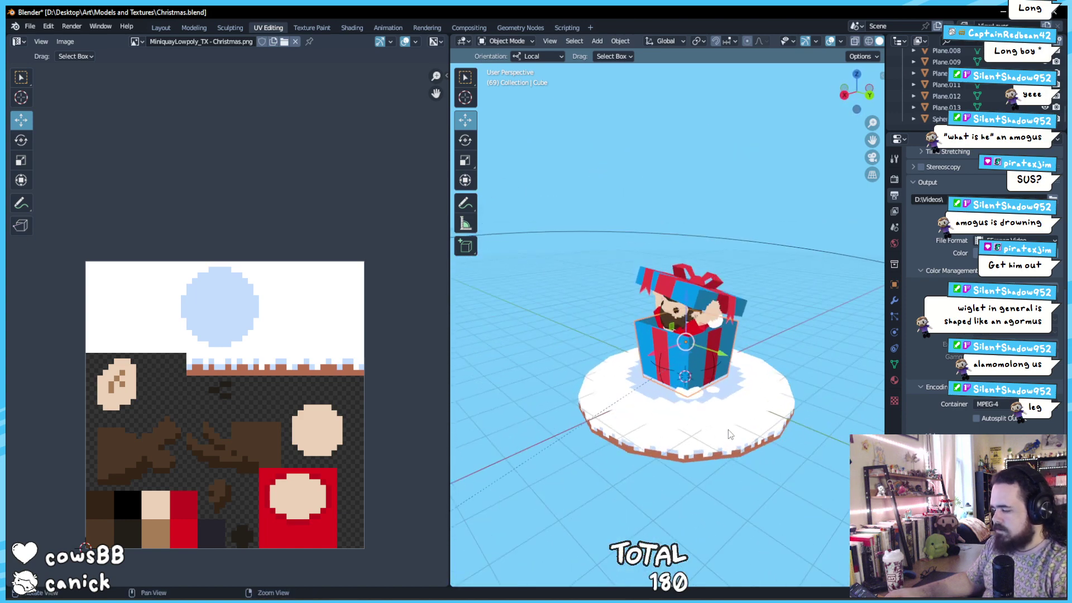
{"action": "left_click_drag", "start_coordinate": [737, 433], "coordinate": [648, 441]}
{"action": "left_click", "coordinate": [646, 441]}
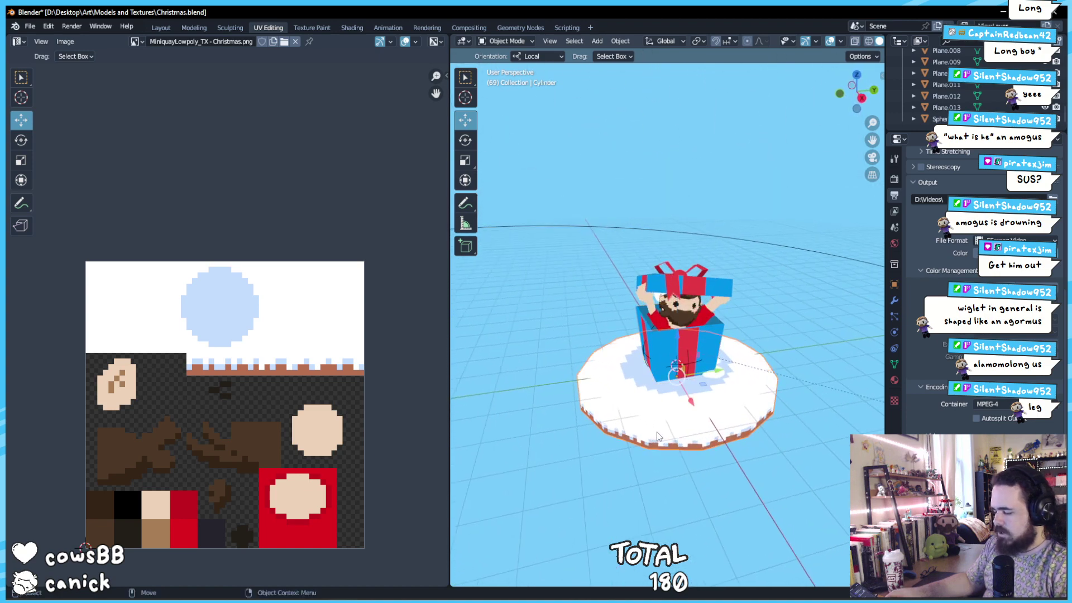
{"action": "scroll", "coordinate": [658, 437], "scroll_direction": "up", "scroll_amount": 4}
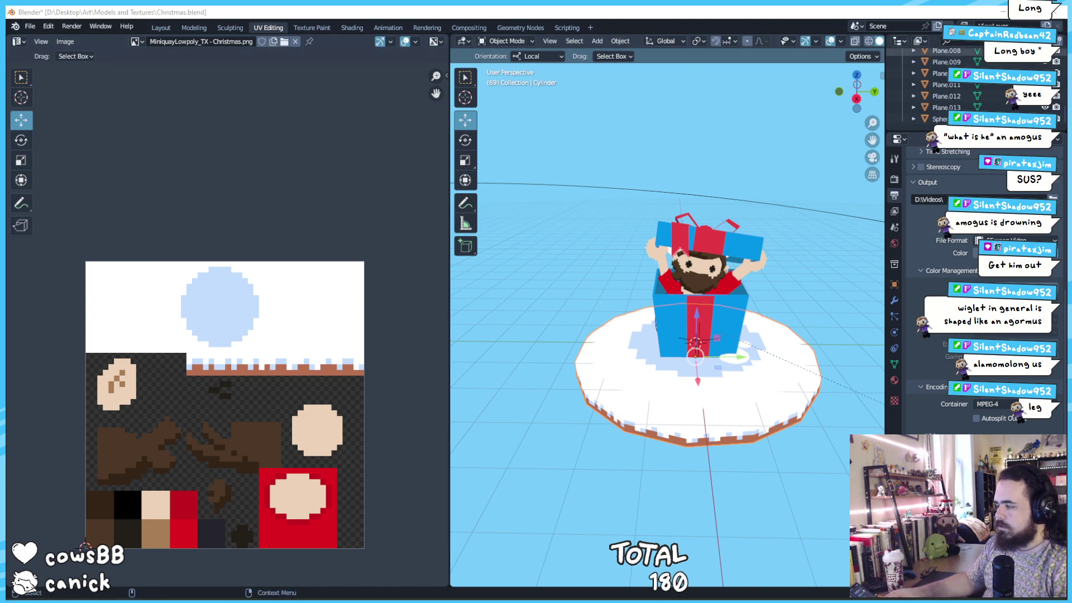
Close Christmas.blend without saving and quit Photoshop, discarding the changes to every open document
{"action": "left_click", "coordinate": [1053, 16]}
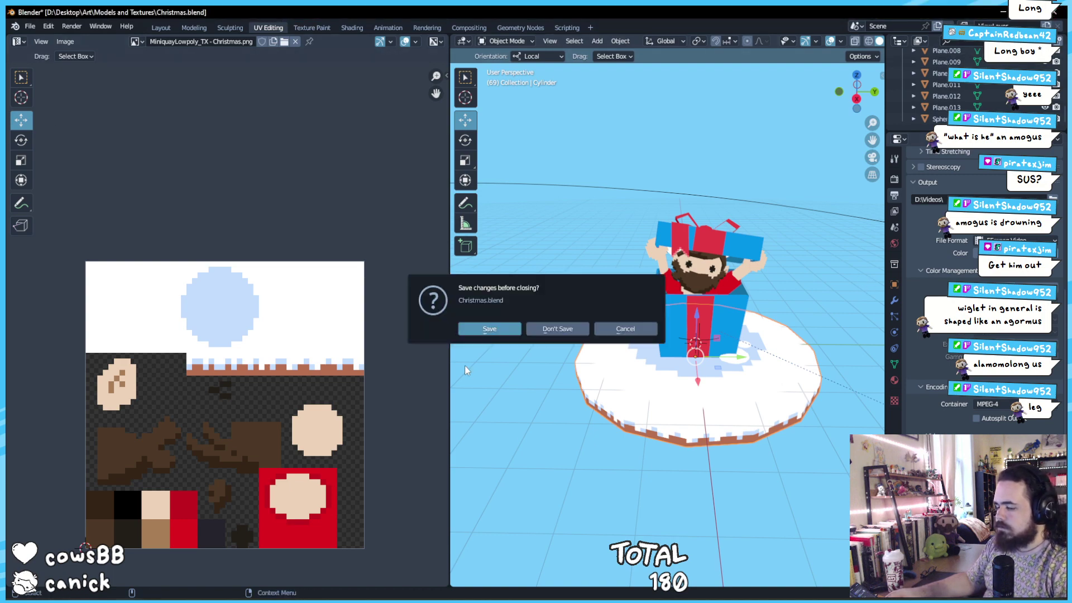
{"action": "left_click", "coordinate": [537, 331]}
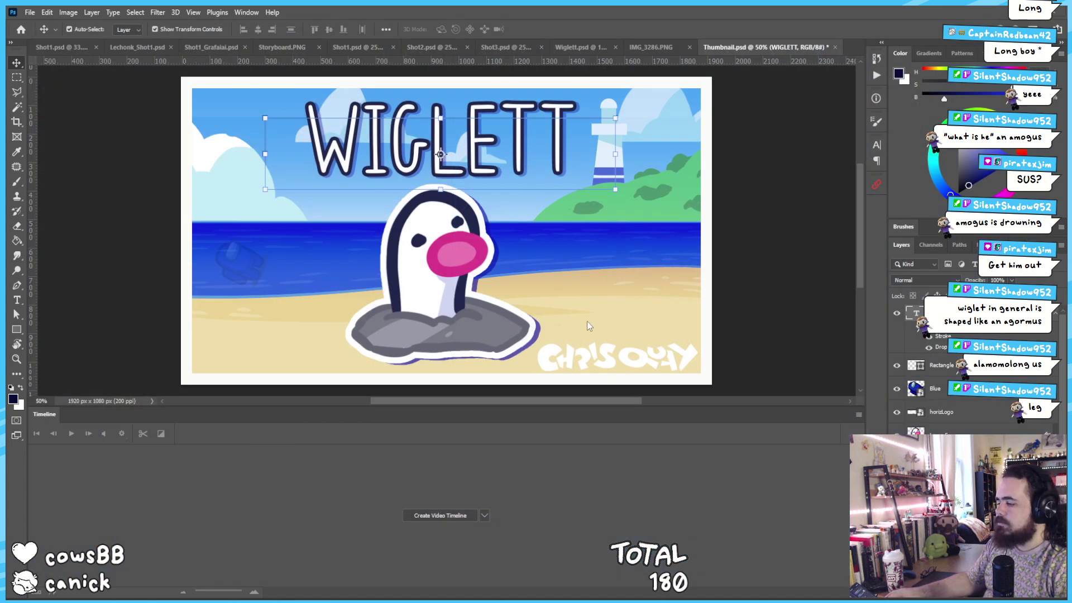
{"action": "left_click", "coordinate": [1060, 11]}
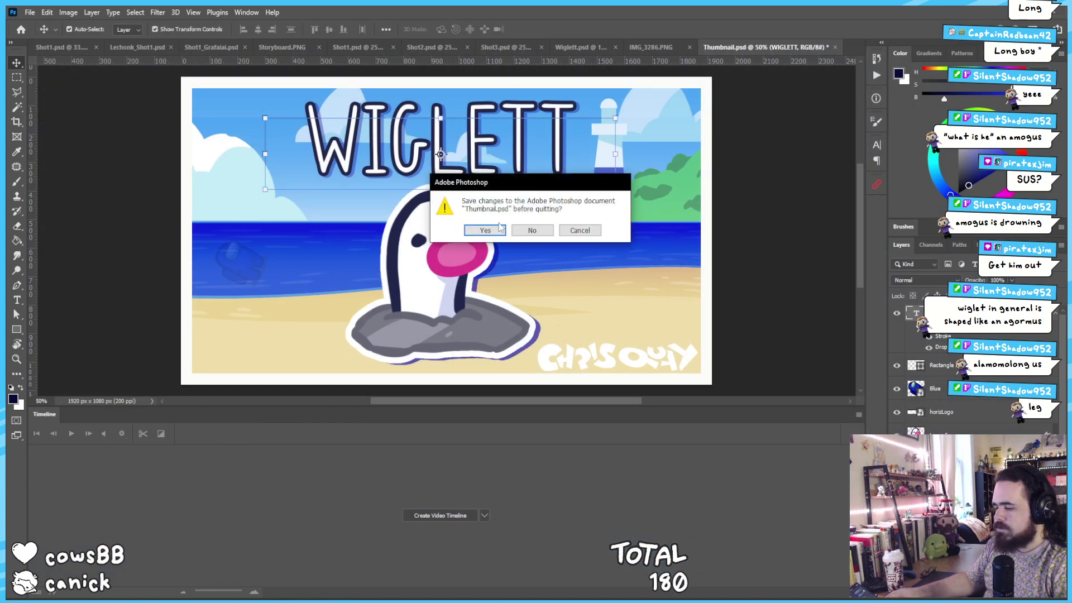
{"action": "left_click", "coordinate": [530, 235]}
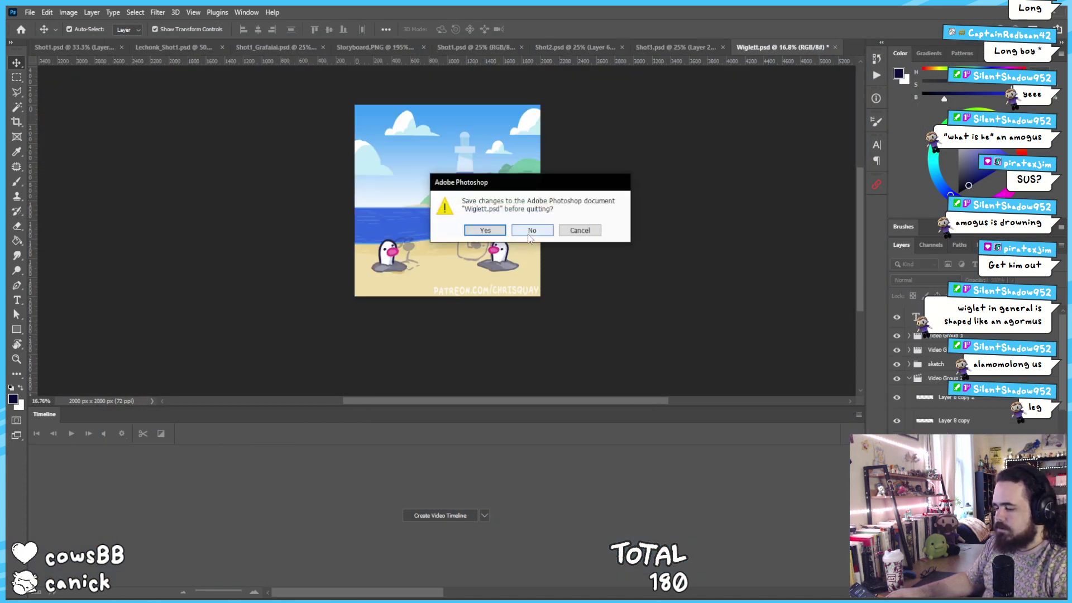
{"action": "left_click", "coordinate": [529, 235]}
{"action": "left_click", "coordinate": [529, 235]}
{"action": "left_click", "coordinate": [529, 235]}
{"action": "left_click", "coordinate": [532, 230]}
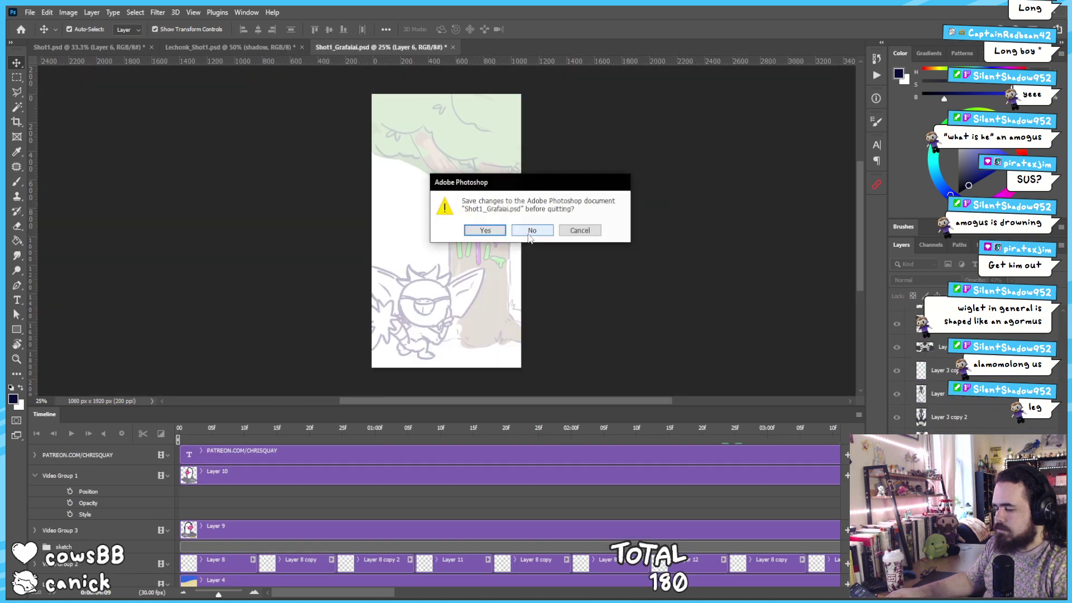
{"action": "left_click", "coordinate": [531, 231]}
{"action": "left_click", "coordinate": [531, 230]}
{"action": "left_click", "coordinate": [532, 230]}
{"action": "left_click", "coordinate": [531, 231]}
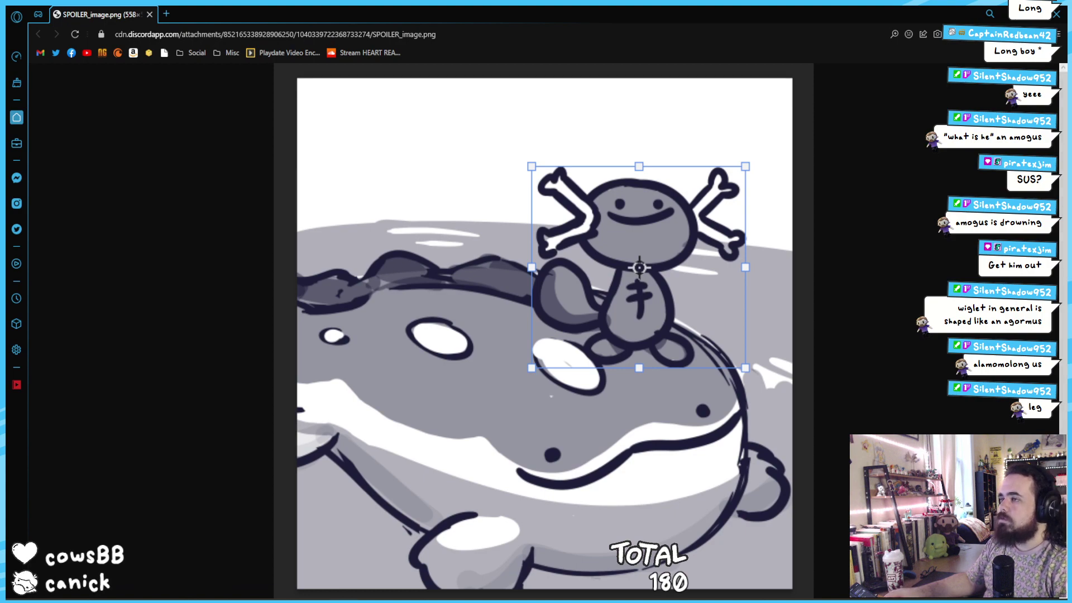
Switch to the Tamagotchi model in Blender and examine the creature behind its screen up close
{"action": "left_click_drag", "start_coordinate": [1012, 597], "coordinate": [686, 8]}
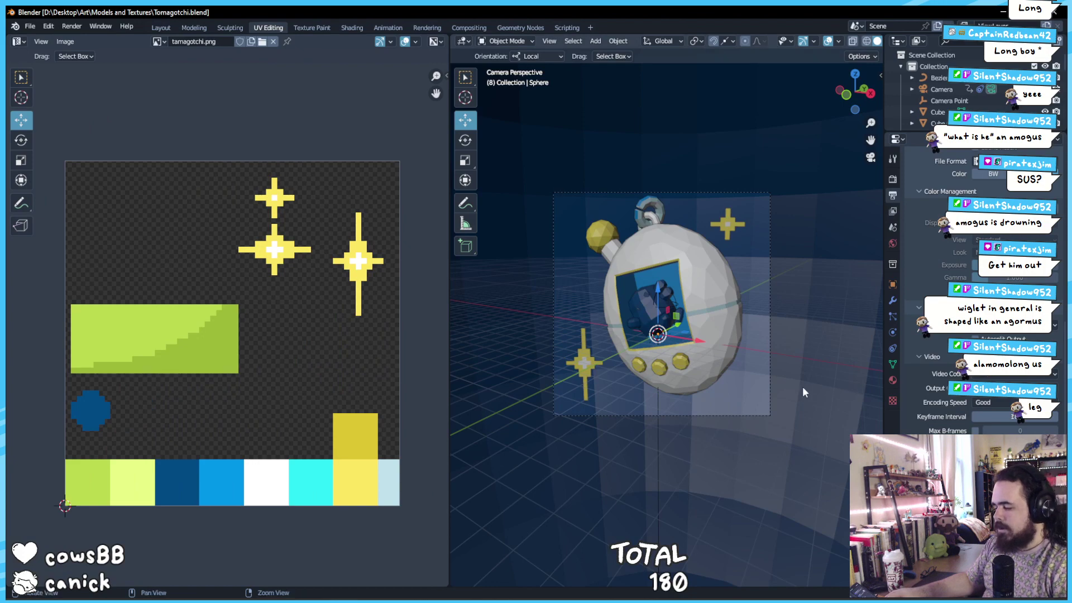
{"action": "mouse_move", "coordinate": [802, 386]}
{"action": "left_mouse_down"}
{"action": "mouse_move", "coordinate": [781, 390]}
{"action": "mouse_move", "coordinate": [796, 372]}
{"action": "left_mouse_up"}
{"action": "scroll", "coordinate": [657, 343], "scroll_direction": "up", "scroll_amount": 1}
{"action": "scroll", "coordinate": [658, 345], "scroll_direction": "up", "scroll_amount": 7}
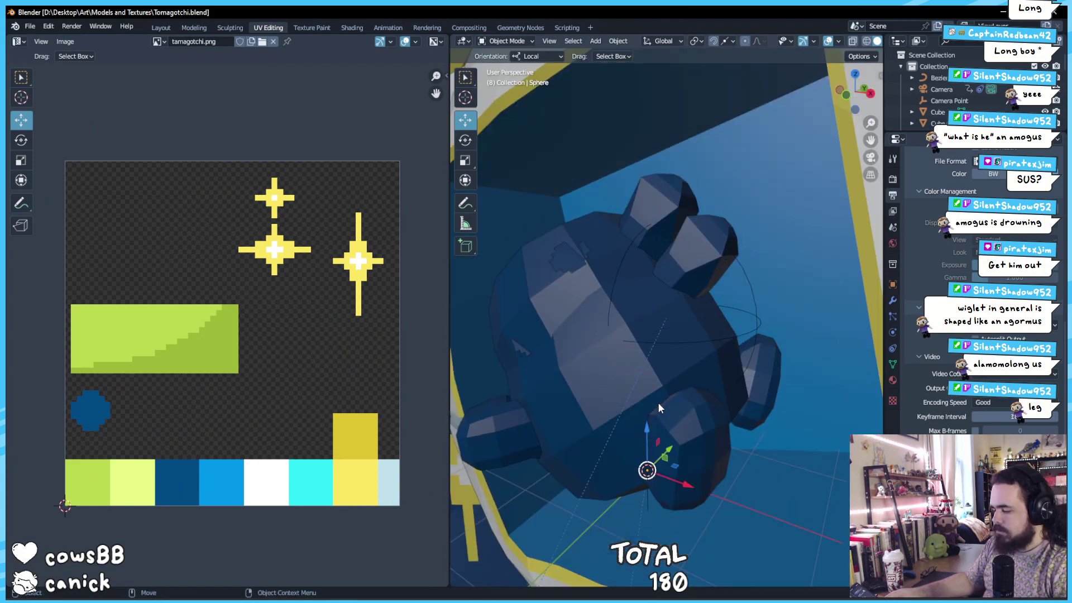
{"action": "scroll", "coordinate": [658, 401], "scroll_direction": "down", "scroll_amount": 3}
{"action": "left_click_drag", "start_coordinate": [648, 383], "coordinate": [641, 411]}
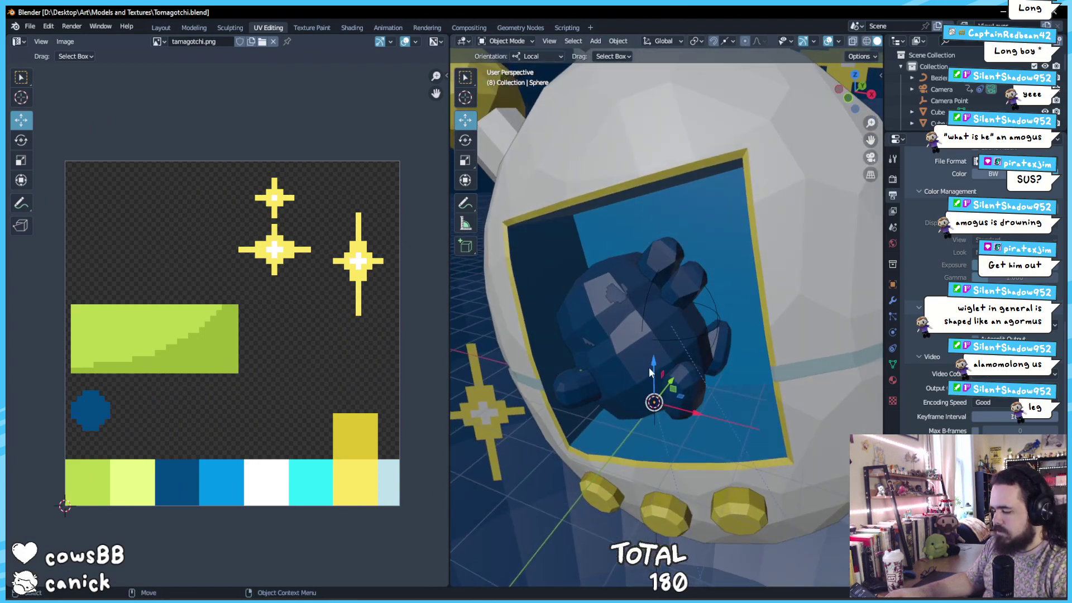
Select the creature's body inside the Tamagotchi and load tamagotchi.png as its material's base color texture
{"action": "left_click", "coordinate": [580, 286]}
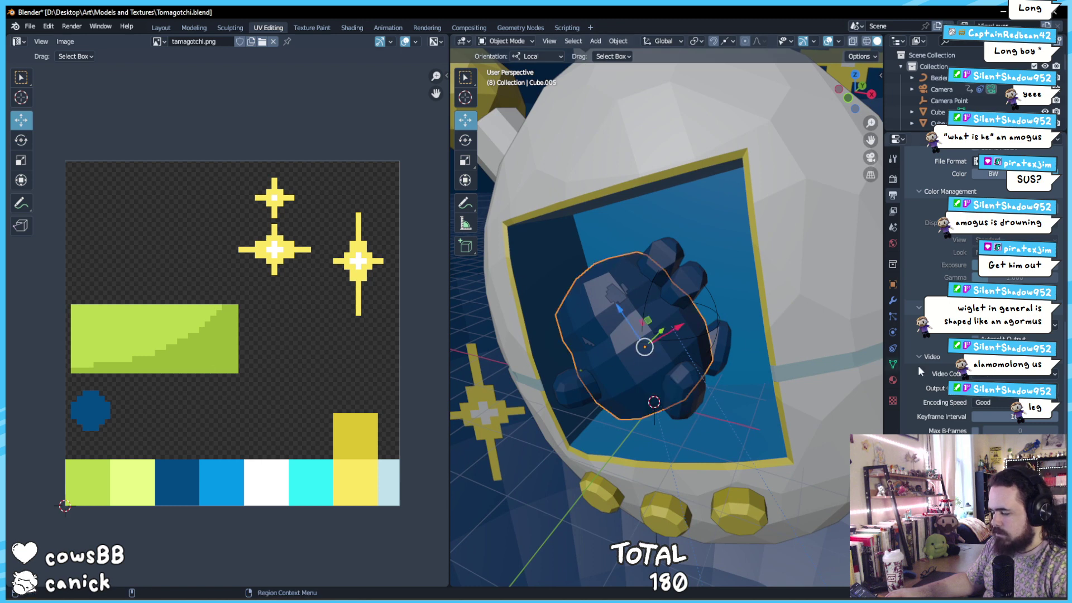
{"action": "left_click", "coordinate": [893, 381]}
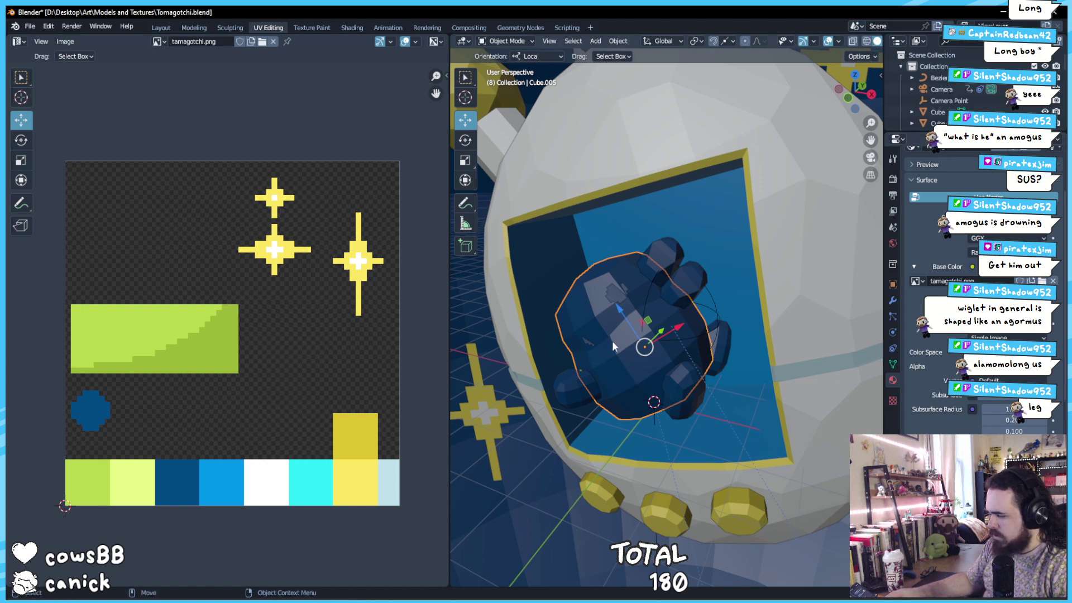
{"action": "scroll", "coordinate": [612, 341], "scroll_direction": "down", "scroll_amount": 5}
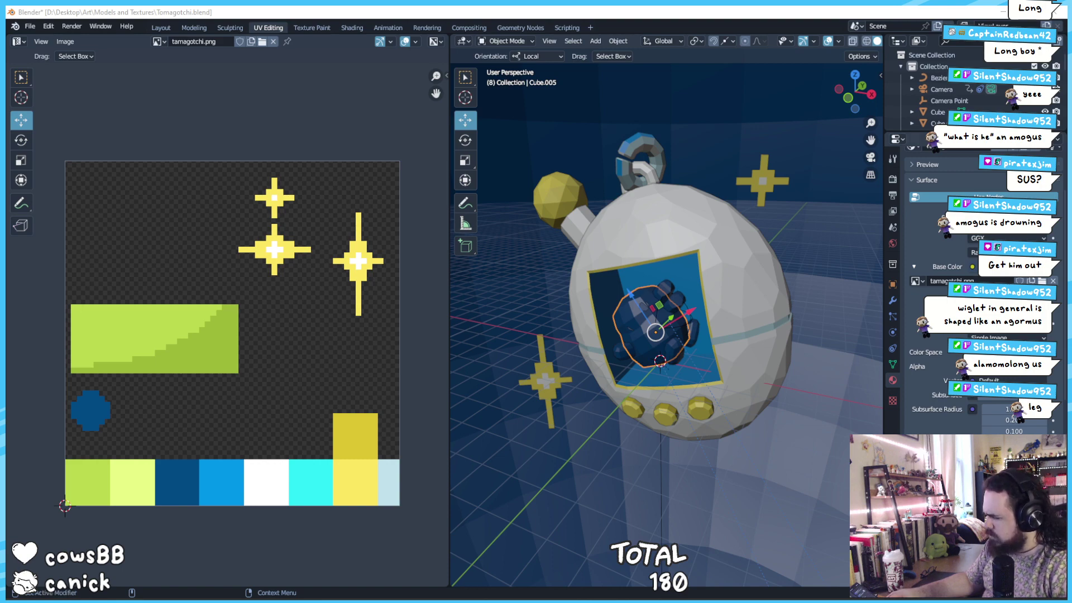
{"action": "left_click", "coordinate": [1042, 281]}
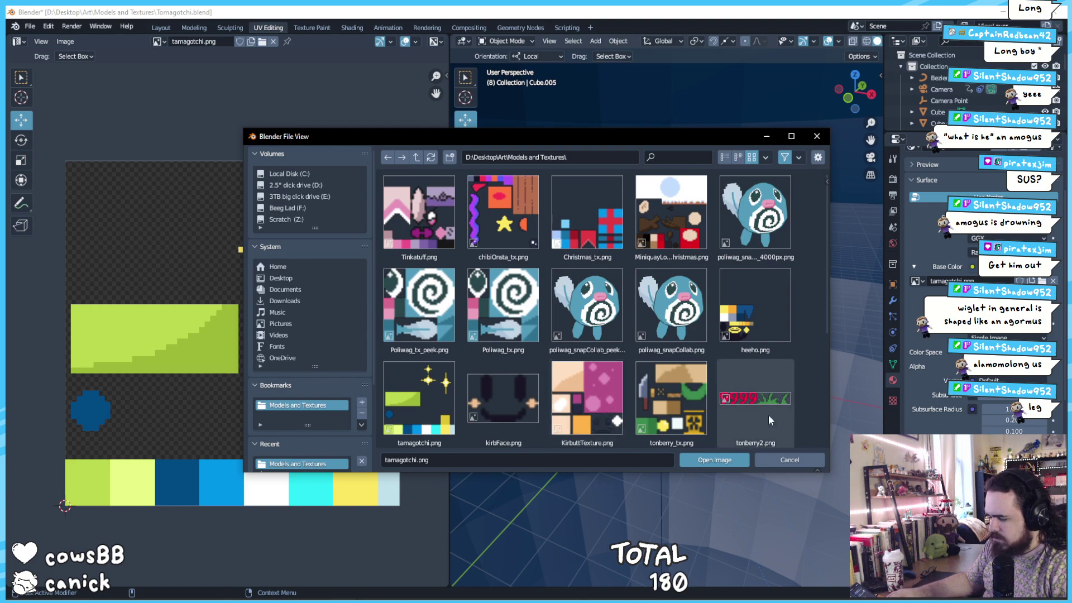
{"action": "double_click", "coordinate": [409, 390]}
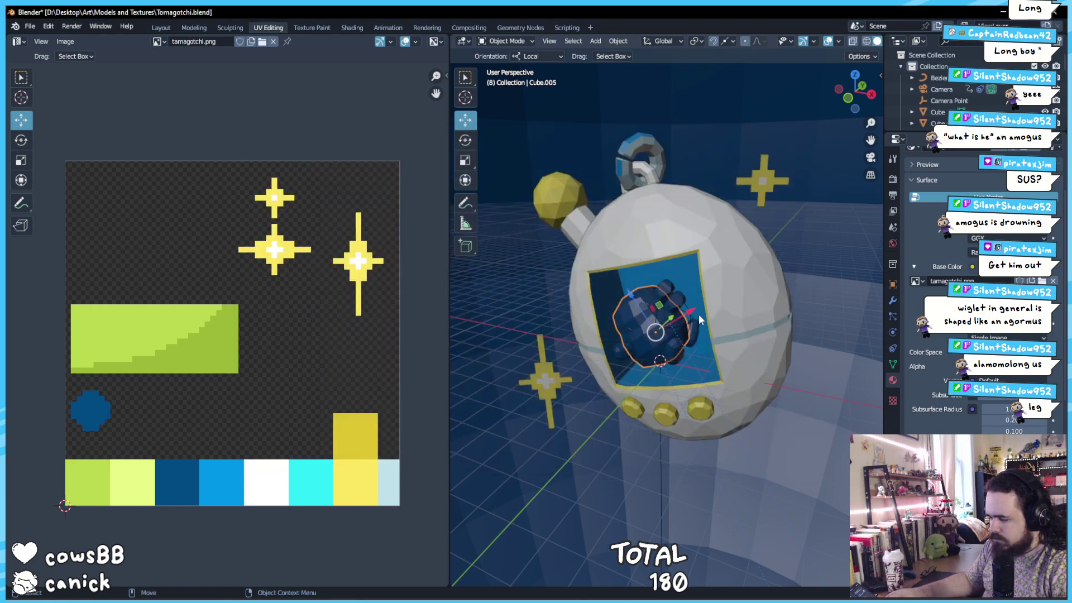
Select the creature's small limb nearest the screen's edge and load tamagotchi.png as its material's base color texture
{"action": "key", "text": "KP_Decimal"}
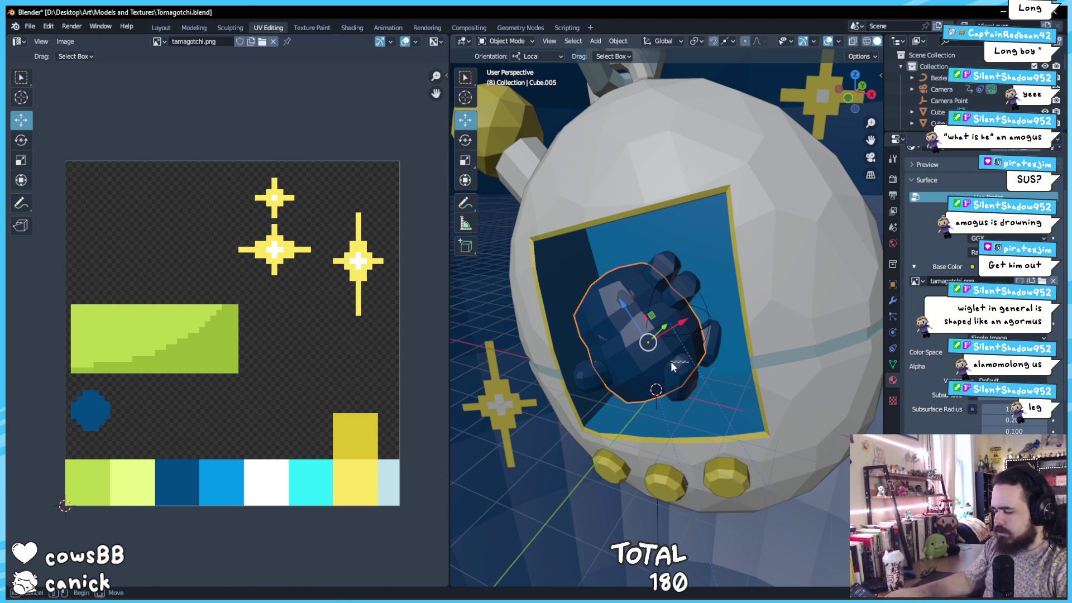
{"action": "left_click_drag", "start_coordinate": [677, 366], "coordinate": [688, 363]}
{"action": "left_click_drag", "start_coordinate": [688, 363], "coordinate": [683, 359]}
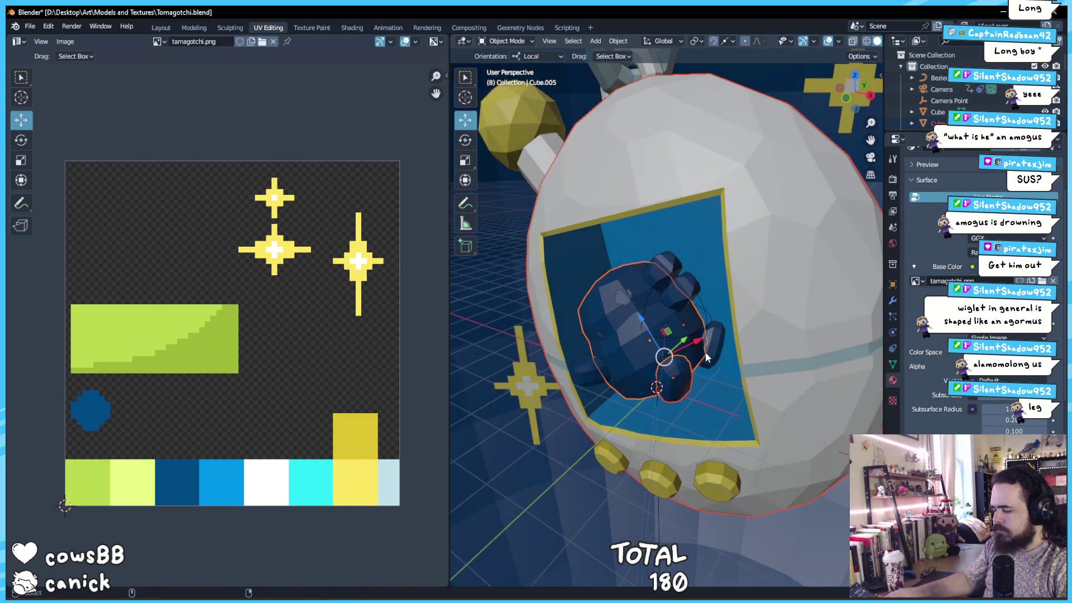
{"action": "left_click", "coordinate": [708, 356]}
{"action": "left_click_drag", "start_coordinate": [635, 361], "coordinate": [649, 360]}
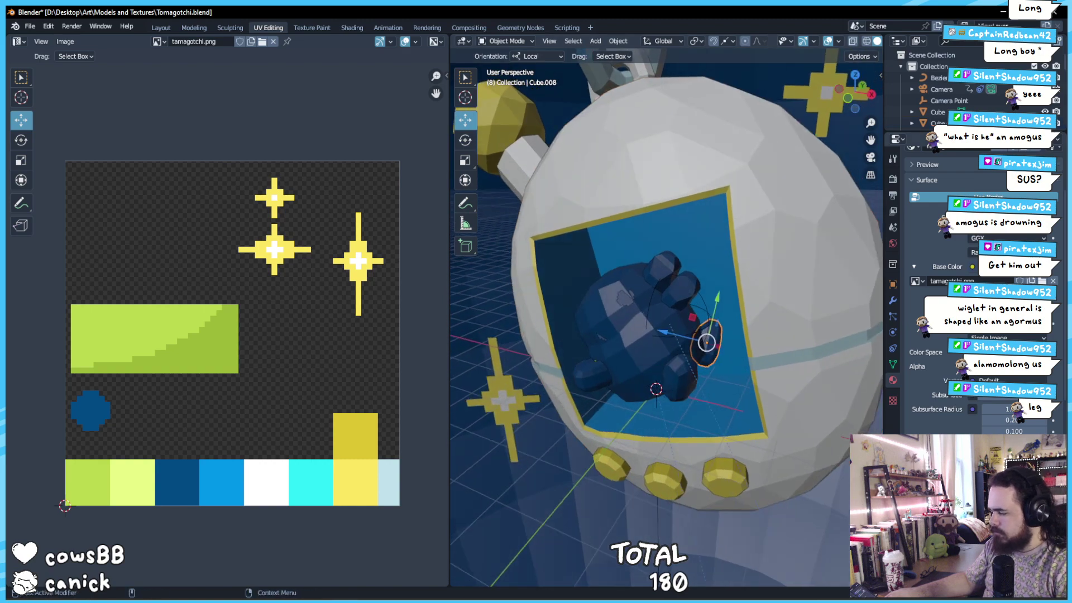
{"action": "left_click", "coordinate": [1043, 281]}
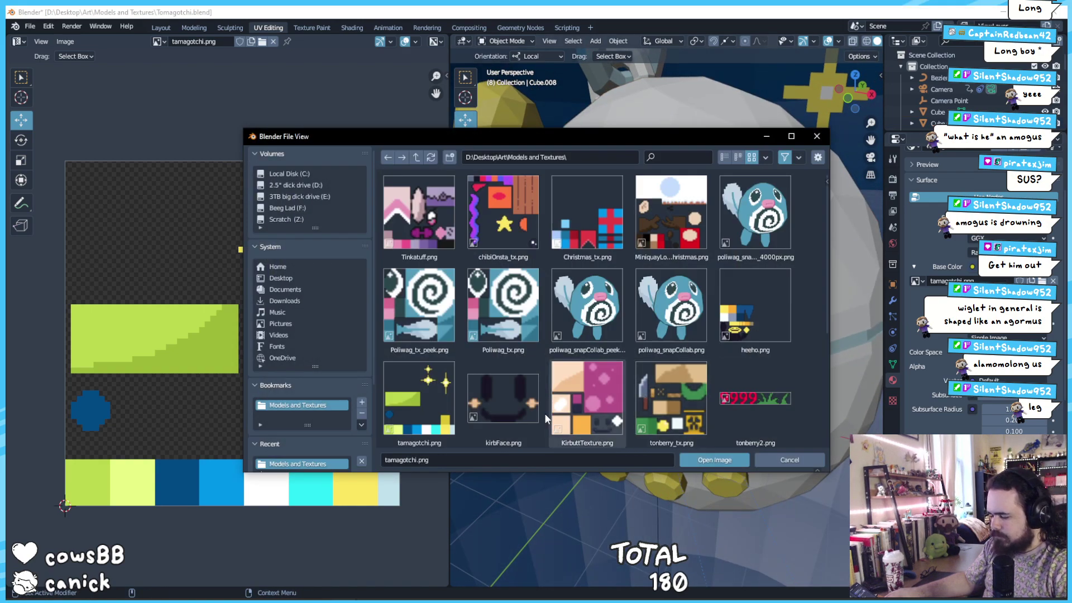
{"action": "double_click", "coordinate": [453, 428]}
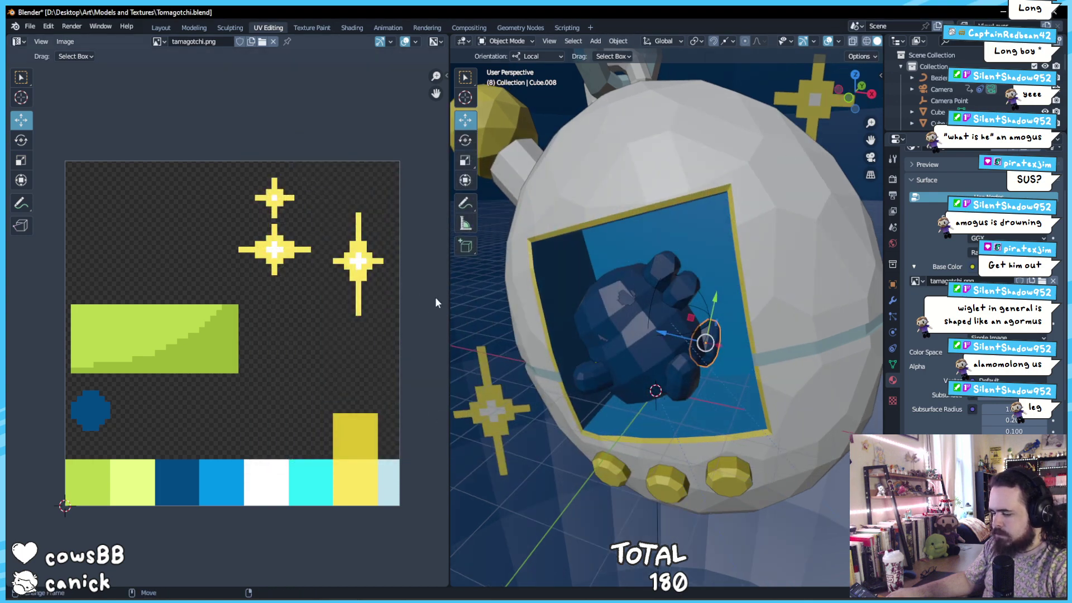
Widen the 3D viewport, switch it to solid shading, and select the creature's body
{"action": "left_click_drag", "start_coordinate": [446, 301], "coordinate": [358, 301]}
{"action": "left_click", "coordinate": [874, 41]}
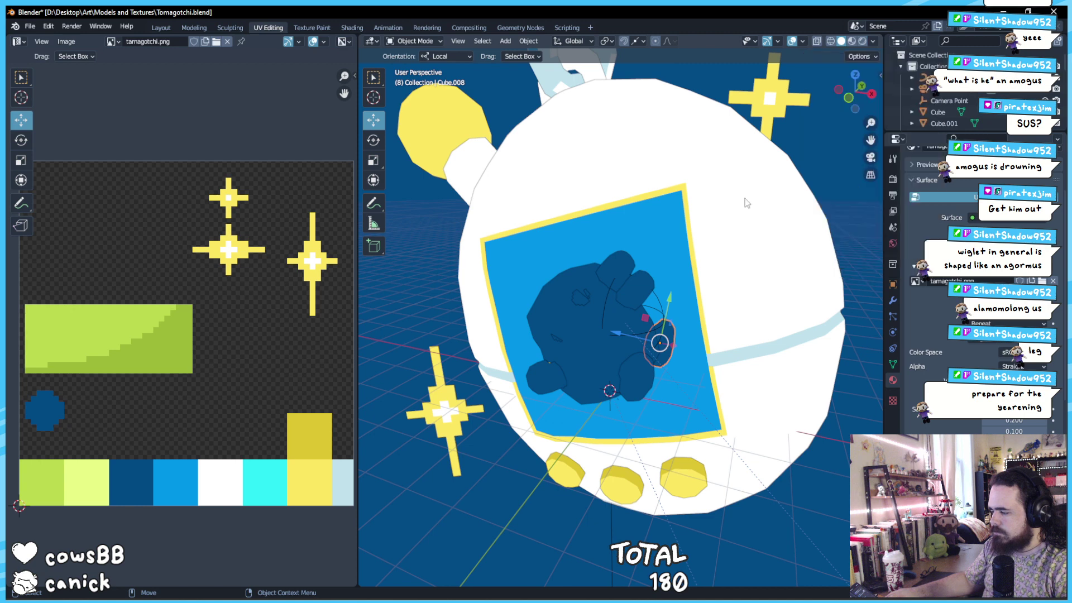
{"action": "left_click", "coordinate": [578, 334]}
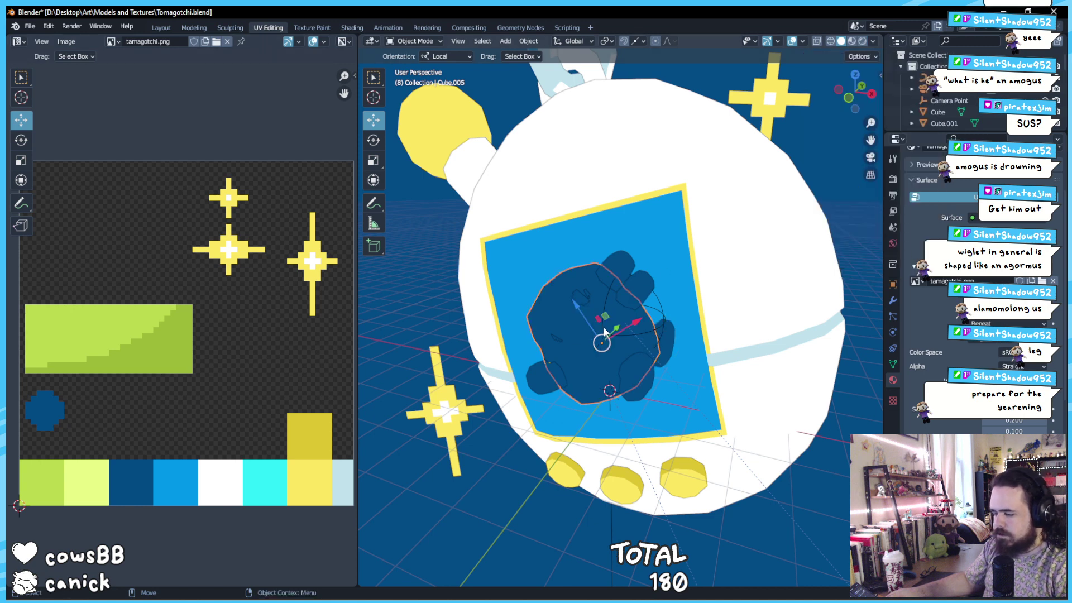
{"action": "scroll", "coordinate": [944, 294], "scroll_direction": "up", "scroll_amount": 3}
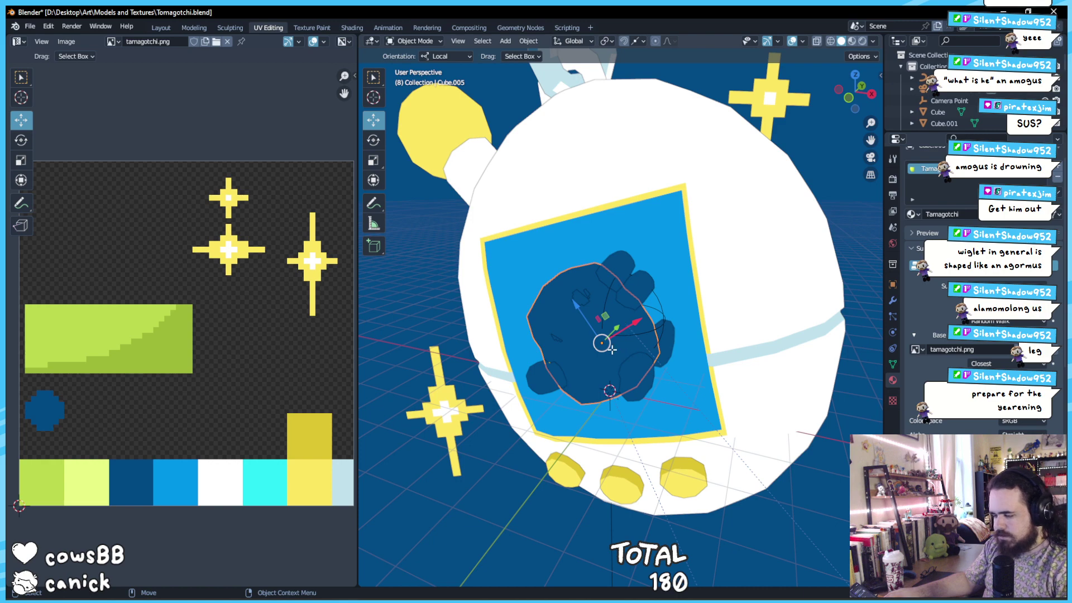
Try to recolor the creature's body by moving the UVs of all its faces onto the light green swatch
{"action": "key", "text": "Tab"}
{"action": "key", "text": "a"}
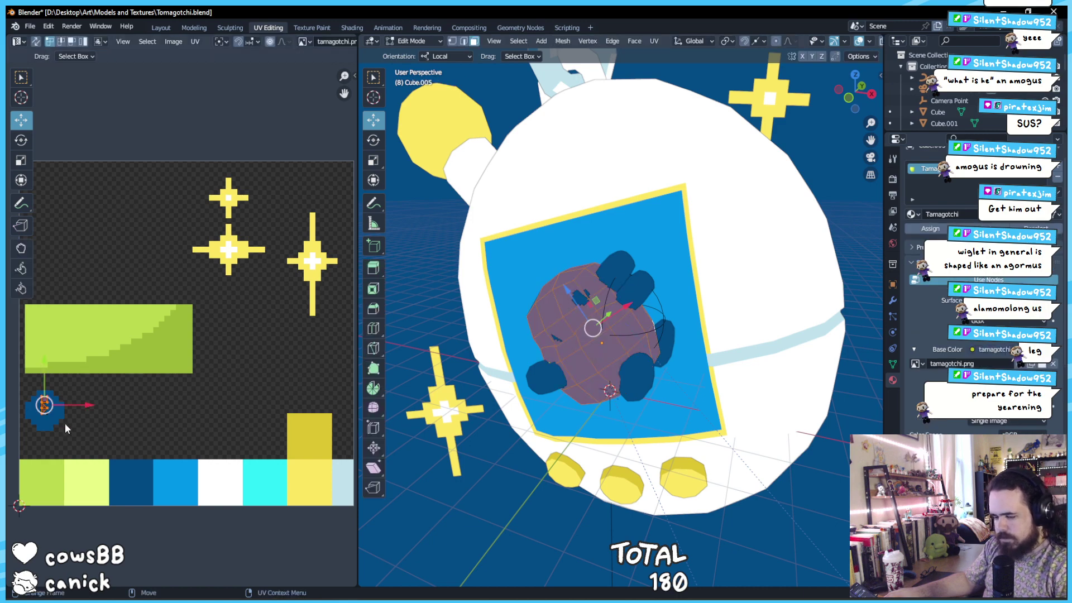
{"action": "left_click_drag", "start_coordinate": [98, 434], "coordinate": [171, 392]}
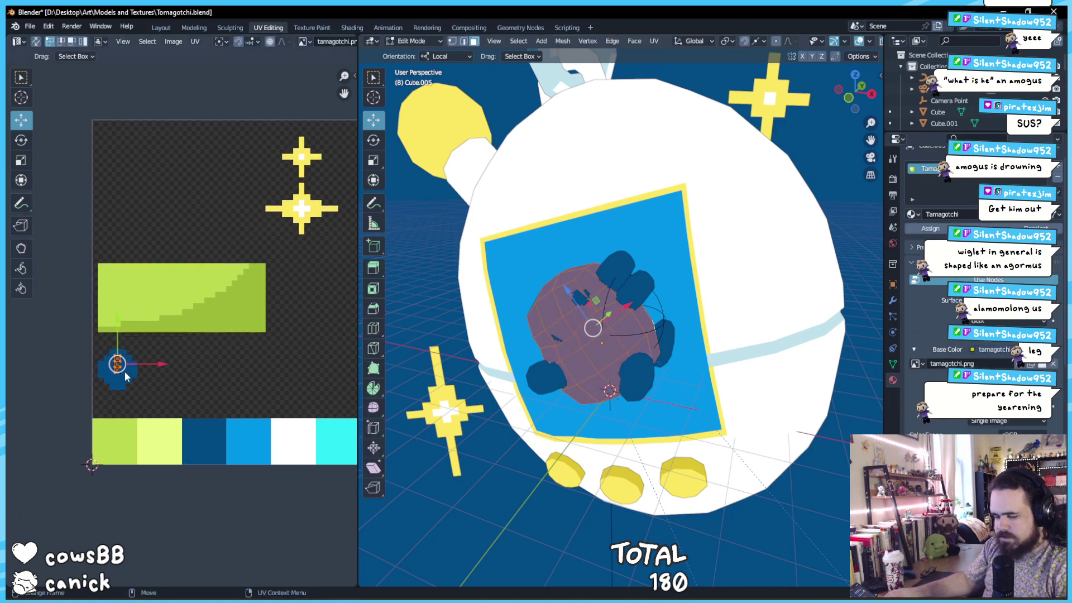
{"action": "left_click_drag", "start_coordinate": [116, 362], "coordinate": [110, 441]}
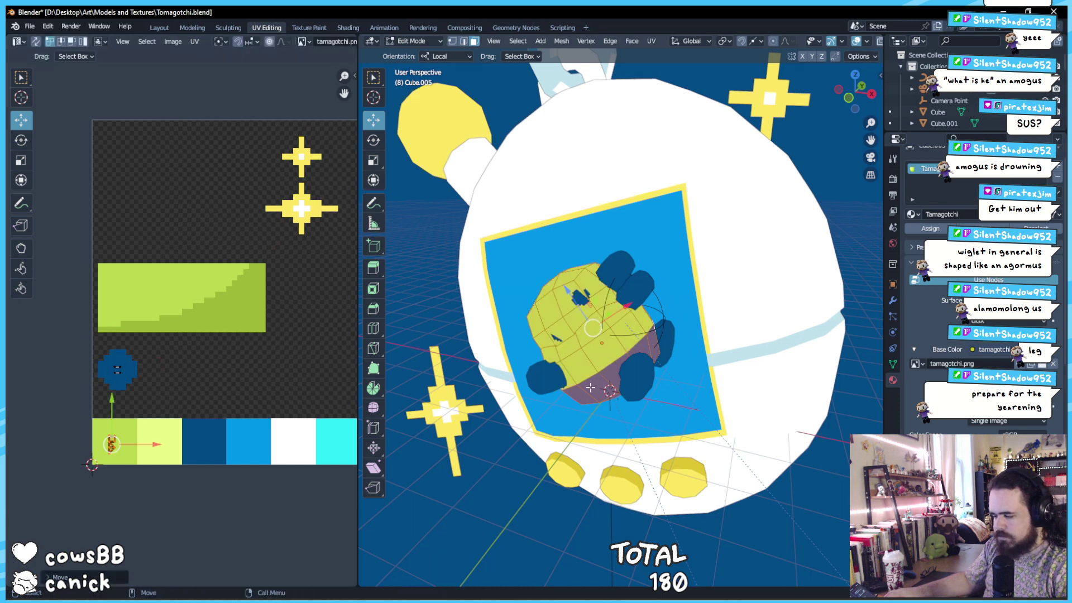
{"action": "key", "text": "g"}
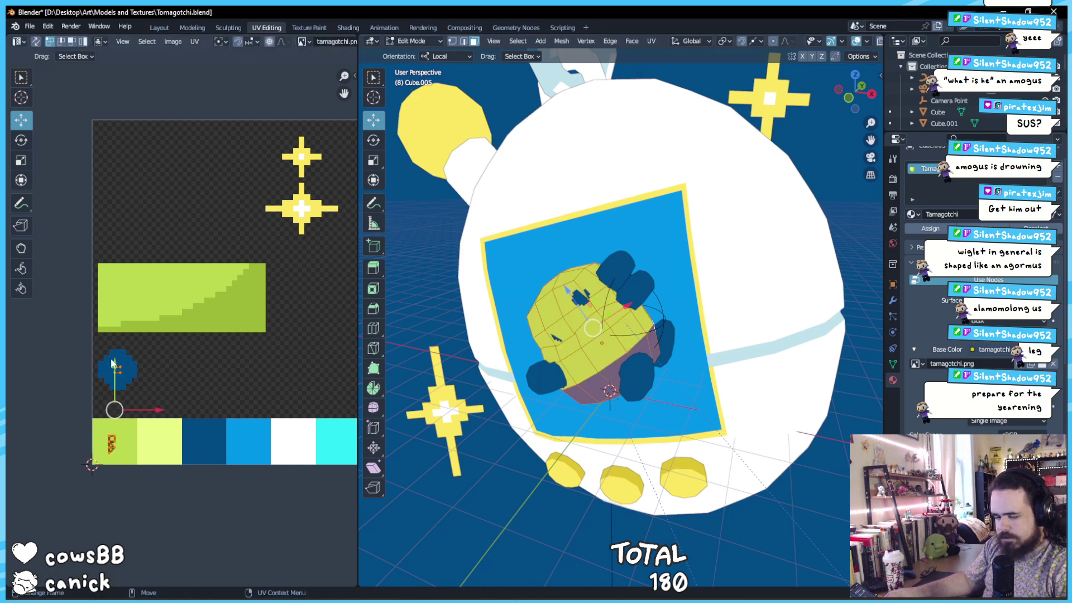
{"action": "left_click", "coordinate": [126, 370]}
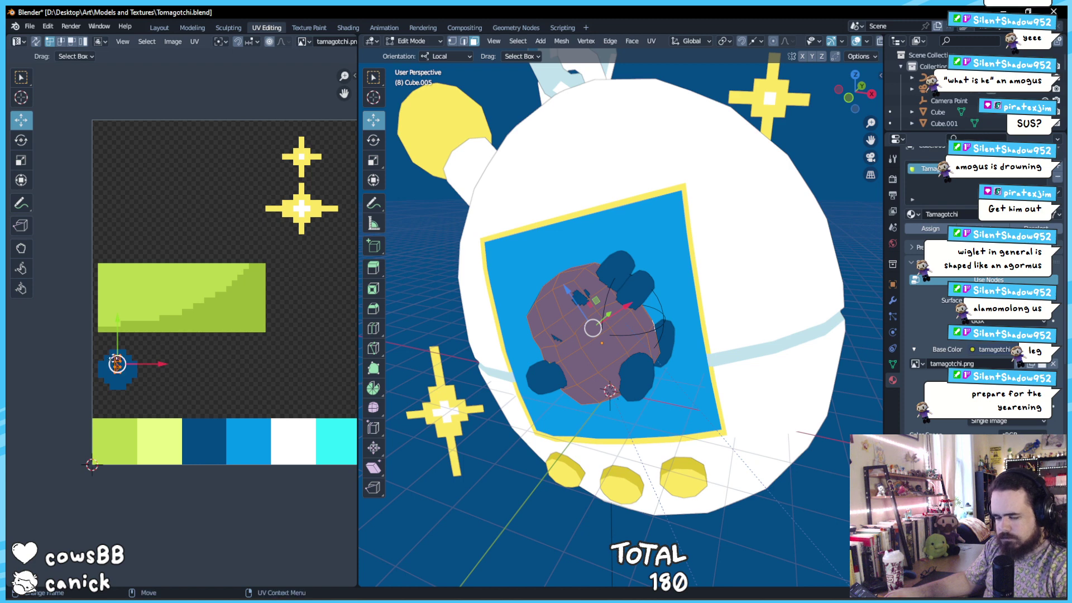
{"action": "key", "text": "g"}
{"action": "left_click", "coordinate": [114, 442]}
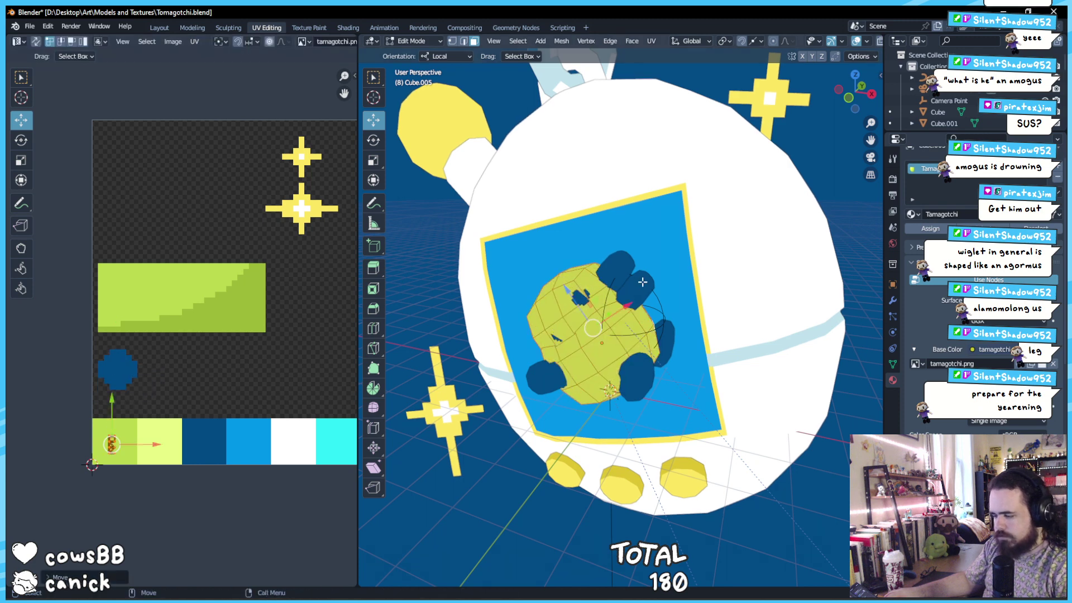
Check the faces around the creature's eye and undo the UV move of its body
{"action": "left_click", "coordinate": [604, 300]}
{"action": "left_click", "coordinate": [582, 300]}
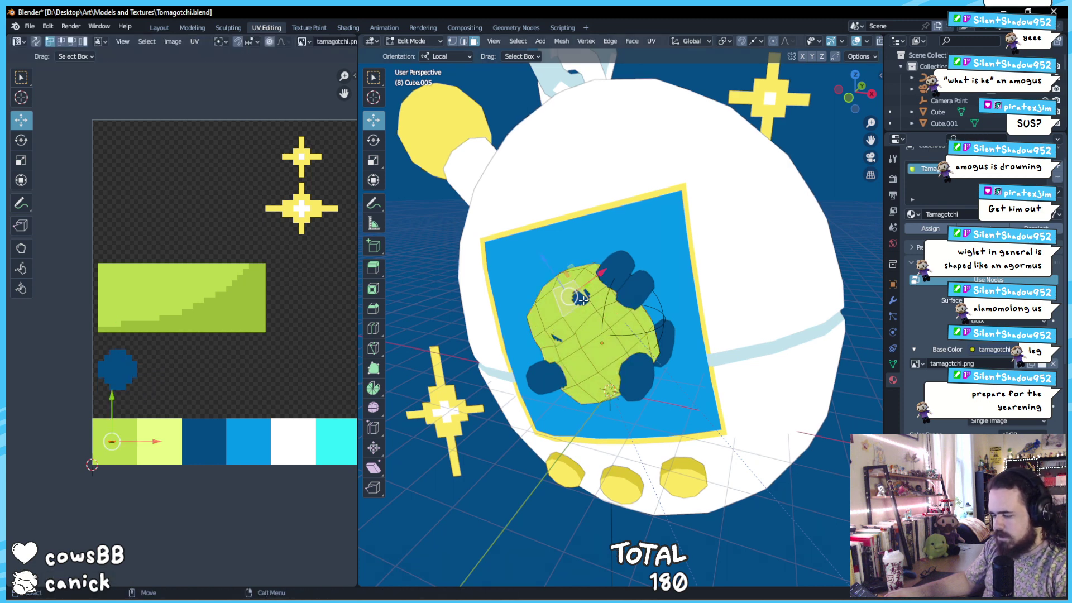
{"action": "left_click", "coordinate": [582, 300]}
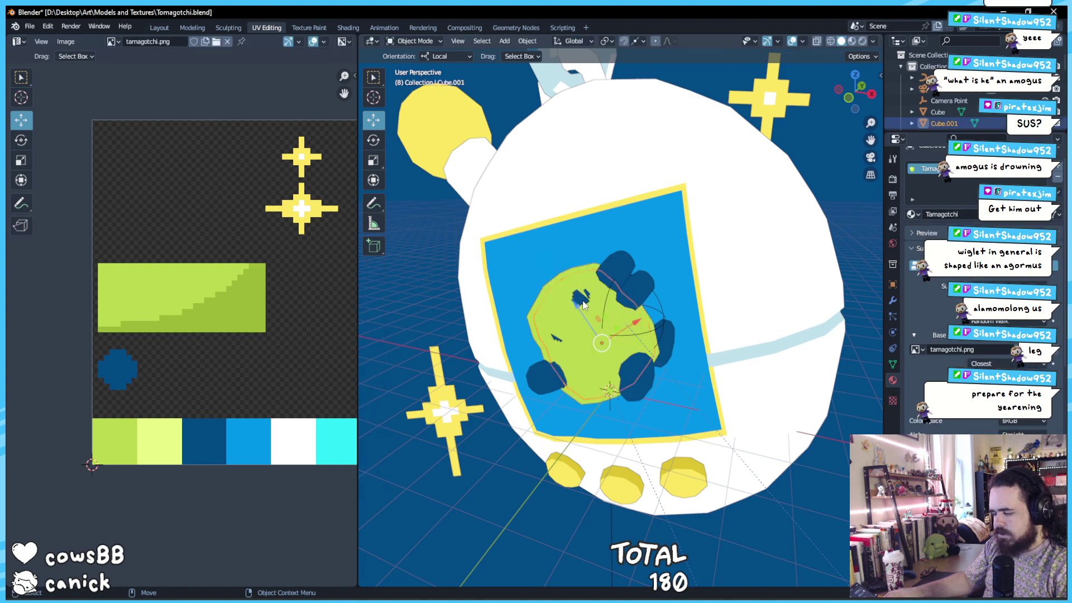
{"action": "left_click", "coordinate": [581, 300]}
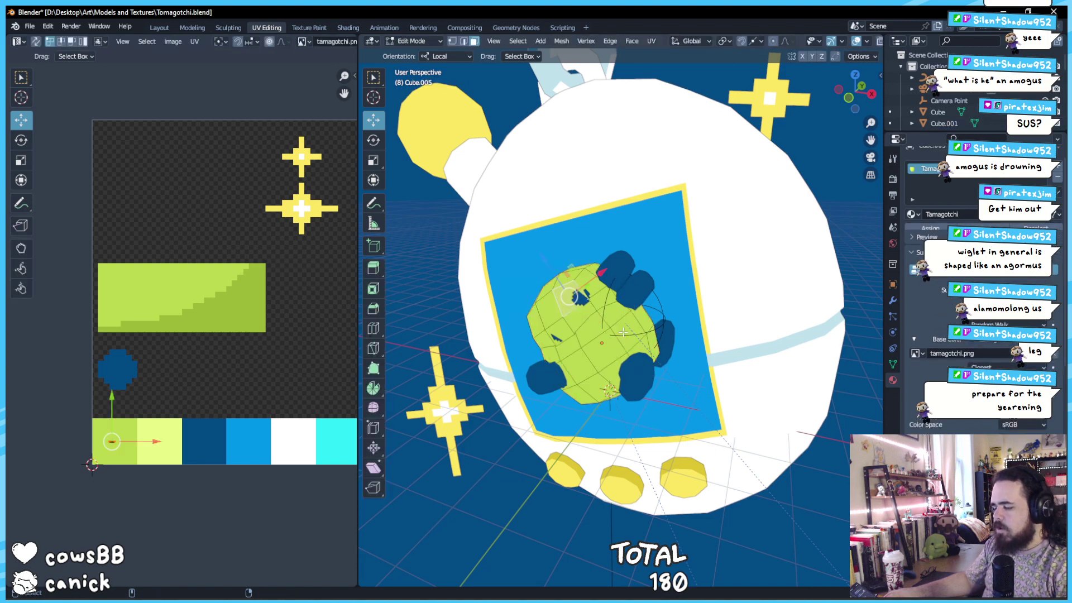
{"action": "left_click", "coordinate": [676, 314]}
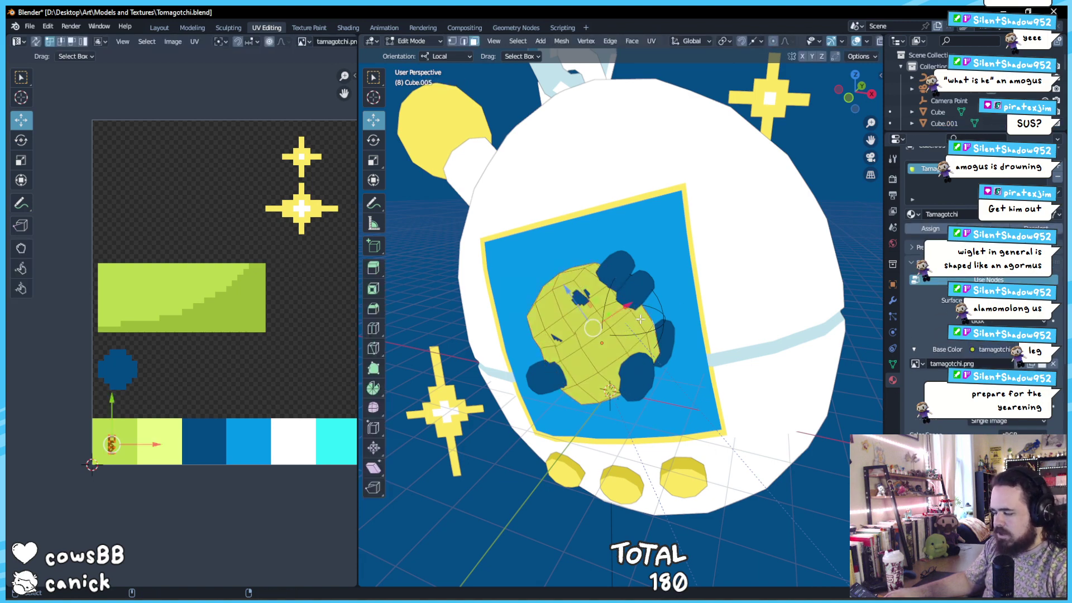
{"action": "key", "text": "a"}
Enlarge the 3D viewport further and enable Backface Culling in its solid shading options
{"action": "left_click", "coordinate": [869, 40]}
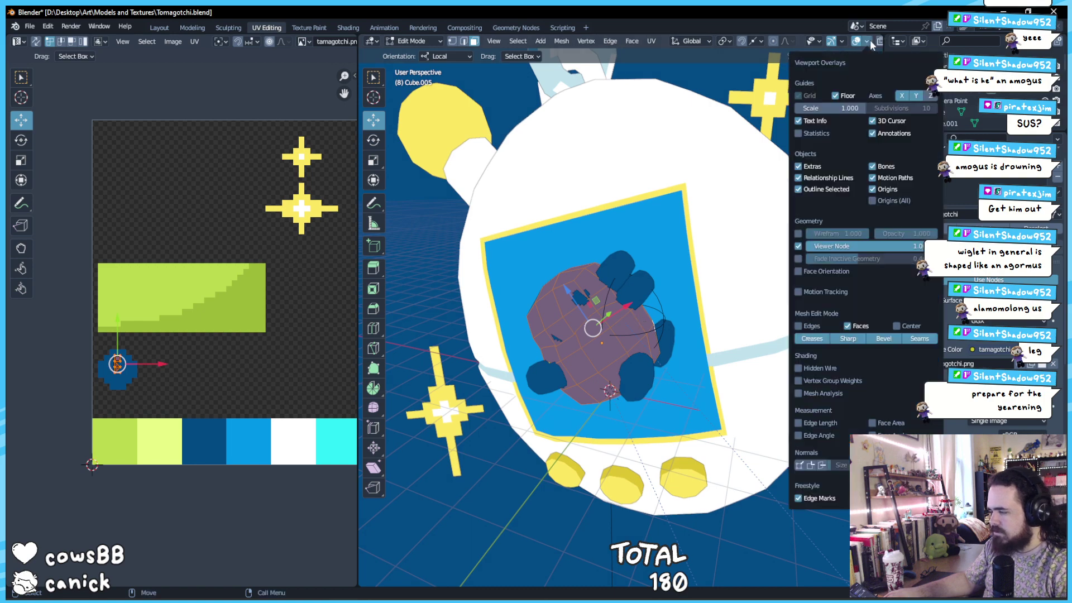
{"action": "left_click", "coordinate": [869, 40]}
{"action": "left_click_drag", "start_coordinate": [358, 246], "coordinate": [301, 246]}
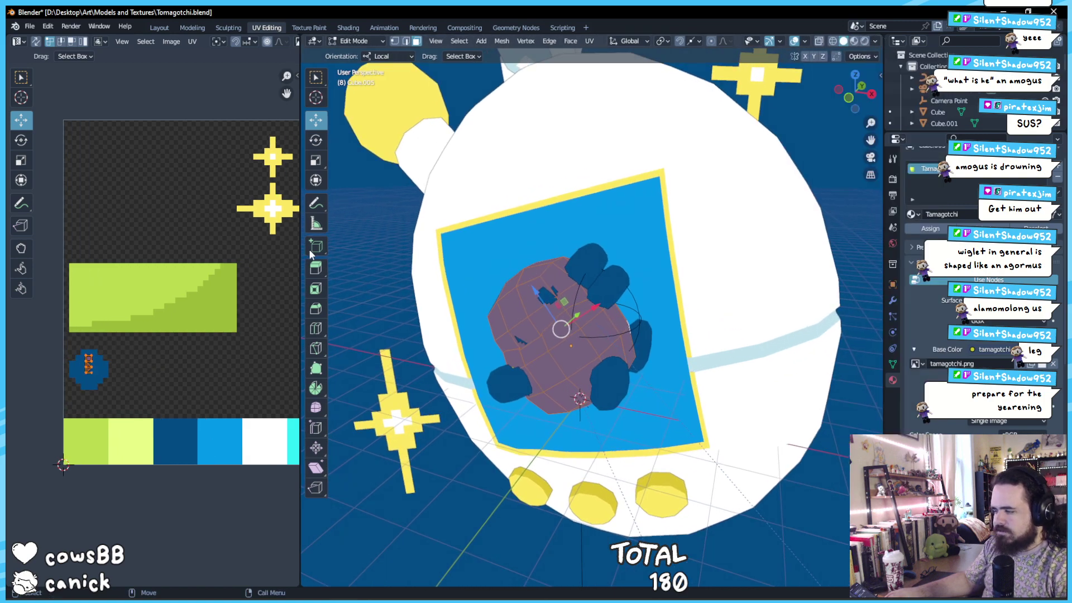
{"action": "left_click", "coordinate": [875, 41]}
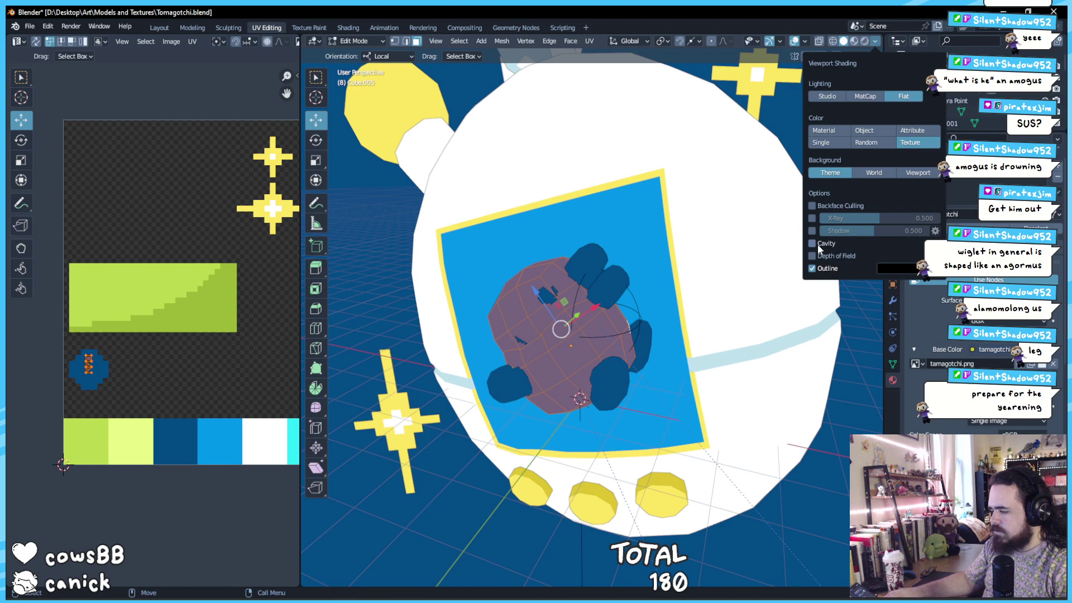
{"action": "left_click", "coordinate": [816, 204]}
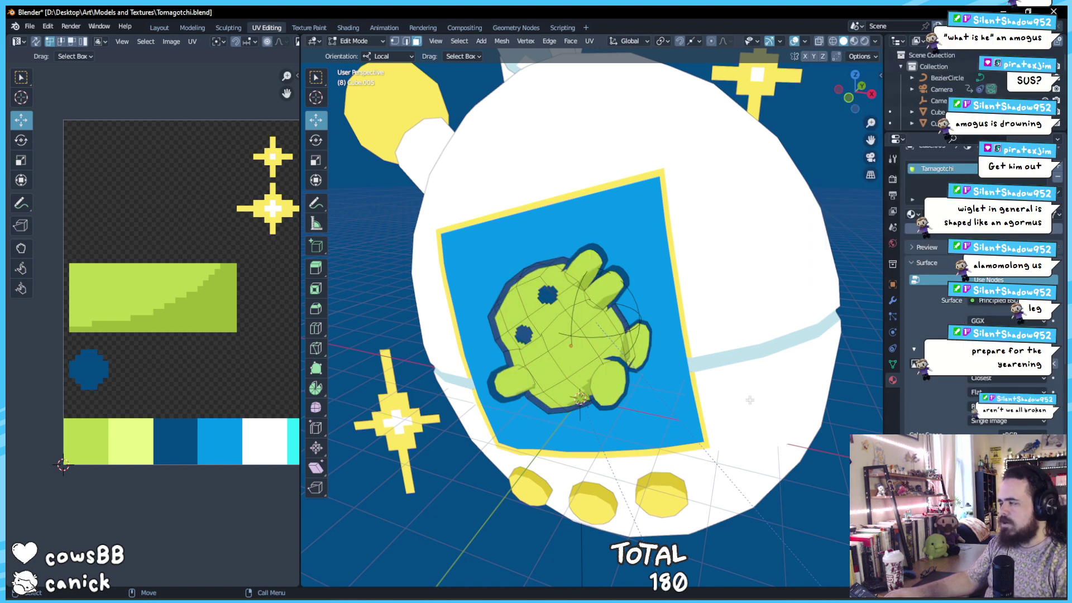
Return to Object Mode and examine the Tamagotchi and the outlined creature from several angles and distances
{"action": "left_click_drag", "start_coordinate": [745, 387], "coordinate": [676, 343]}
{"action": "scroll", "coordinate": [726, 377], "scroll_direction": "down", "scroll_amount": 5}
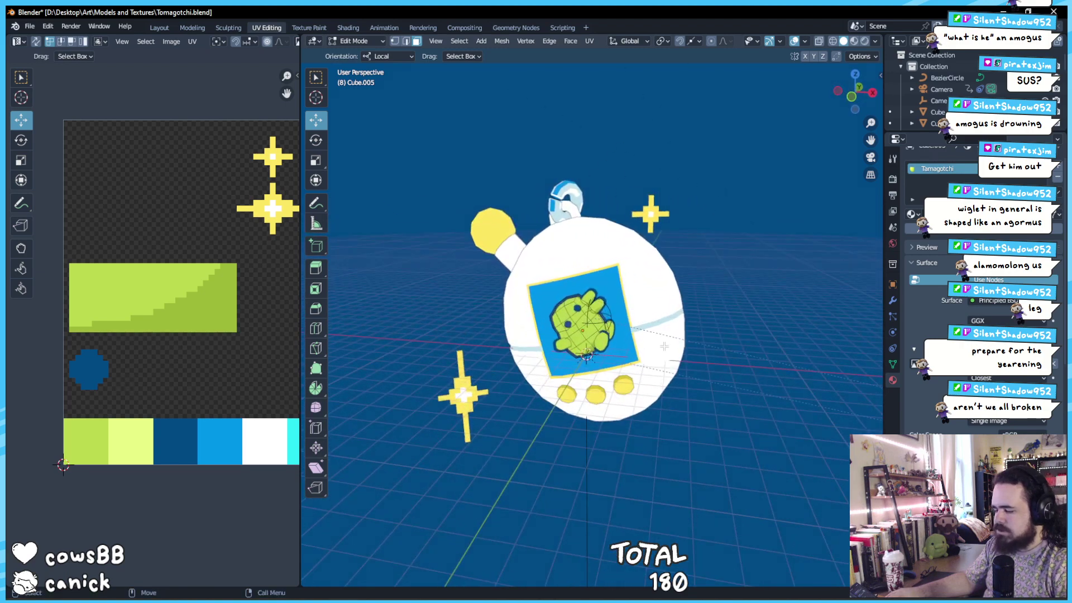
{"action": "key", "text": "Tab"}
{"action": "left_click", "coordinate": [730, 405]}
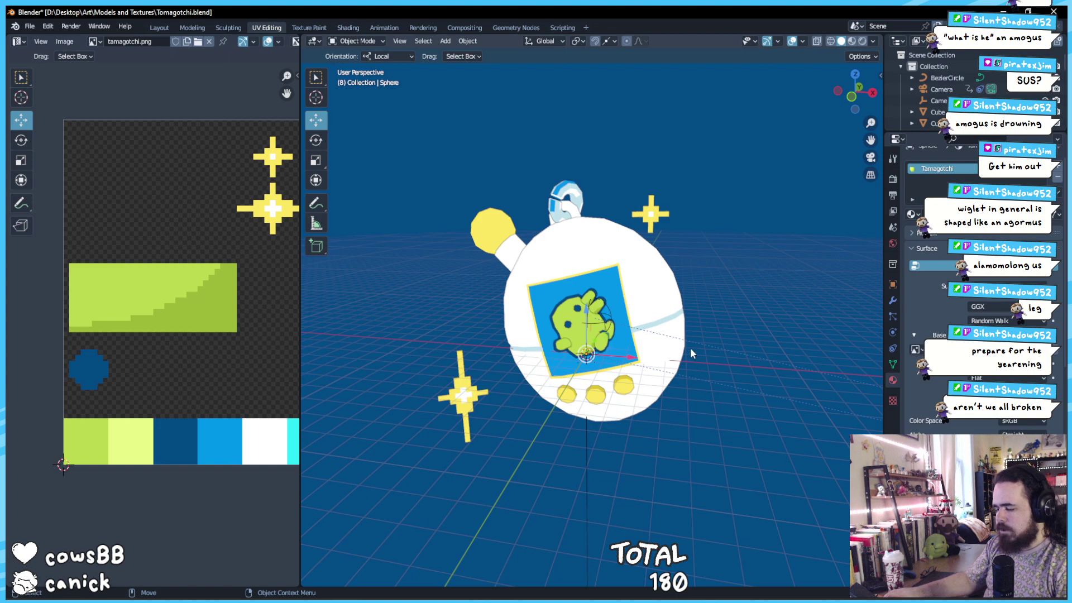
{"action": "scroll", "coordinate": [690, 355], "scroll_direction": "up", "scroll_amount": 4}
{"action": "left_click_drag", "start_coordinate": [690, 356], "coordinate": [699, 402]}
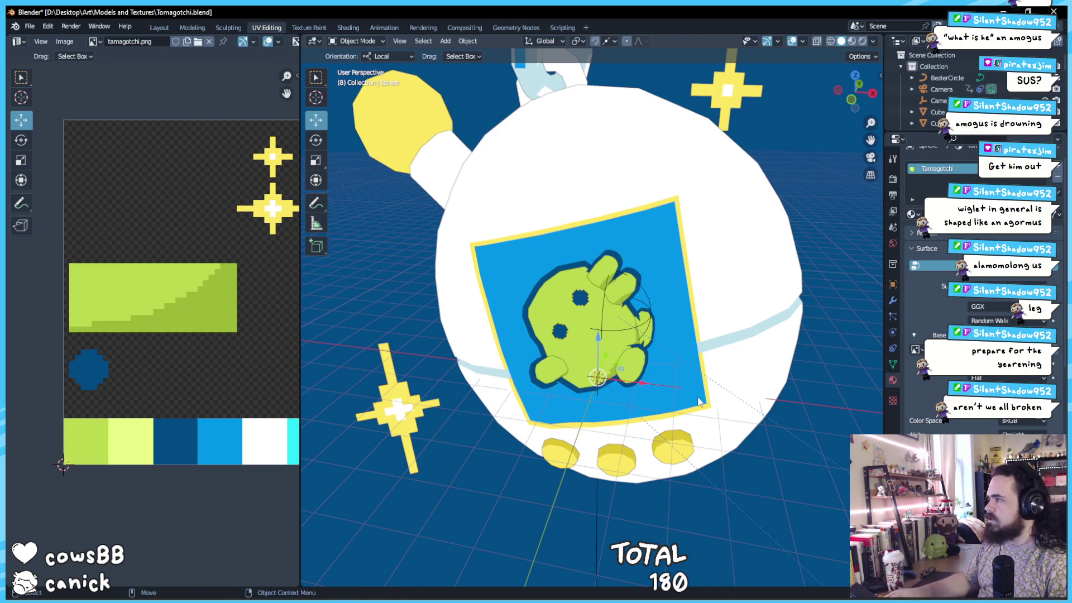
{"action": "mouse_move", "coordinate": [603, 357]}
{"action": "left_mouse_down"}
{"action": "mouse_move", "coordinate": [655, 387]}
{"action": "mouse_move", "coordinate": [634, 344]}
{"action": "mouse_move", "coordinate": [688, 390]}
{"action": "mouse_move", "coordinate": [629, 360]}
{"action": "mouse_move", "coordinate": [657, 362]}
{"action": "mouse_move", "coordinate": [647, 380]}
{"action": "mouse_move", "coordinate": [619, 371]}
{"action": "left_mouse_up"}
{"action": "scroll", "coordinate": [621, 371], "scroll_direction": "up", "scroll_amount": 4}
{"action": "left_click_drag", "start_coordinate": [705, 350], "coordinate": [639, 254]}
{"action": "scroll", "coordinate": [636, 340], "scroll_direction": "down", "scroll_amount": 4}
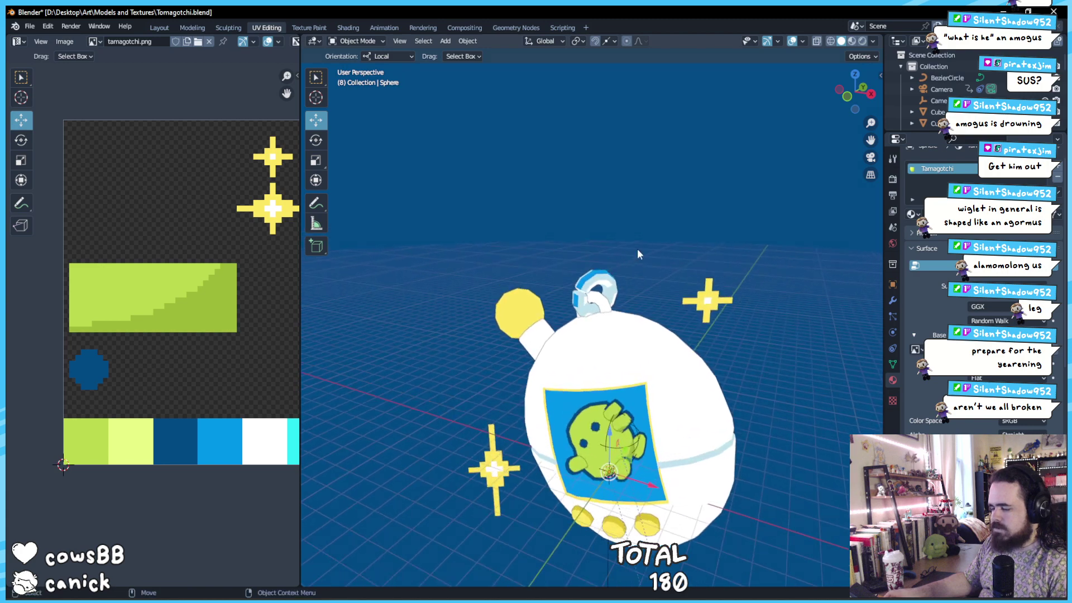
Focus on the ring above the shell, enter Edit Mode, and select a blue outer face to check its UV location
{"action": "left_click", "coordinate": [603, 297]}
{"action": "key", "text": "KP_Decimal"}
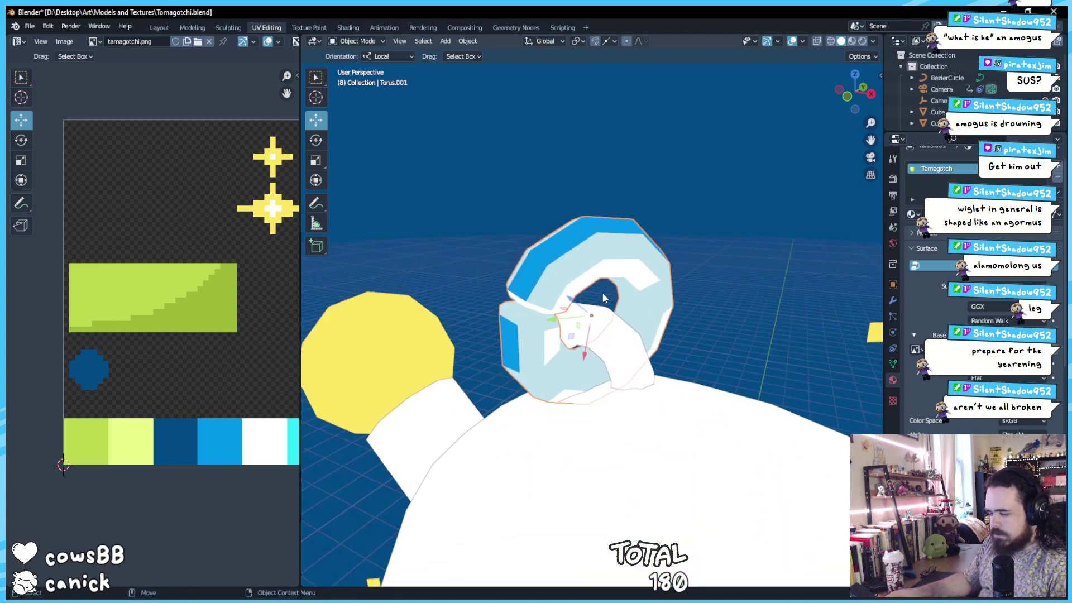
{"action": "scroll", "coordinate": [603, 298], "scroll_direction": "down", "scroll_amount": 1}
{"action": "mouse_move", "coordinate": [603, 298]}
{"action": "left_mouse_down"}
{"action": "mouse_move", "coordinate": [613, 351]}
{"action": "mouse_move", "coordinate": [605, 309]}
{"action": "left_mouse_up"}
{"action": "key", "text": "Tab"}
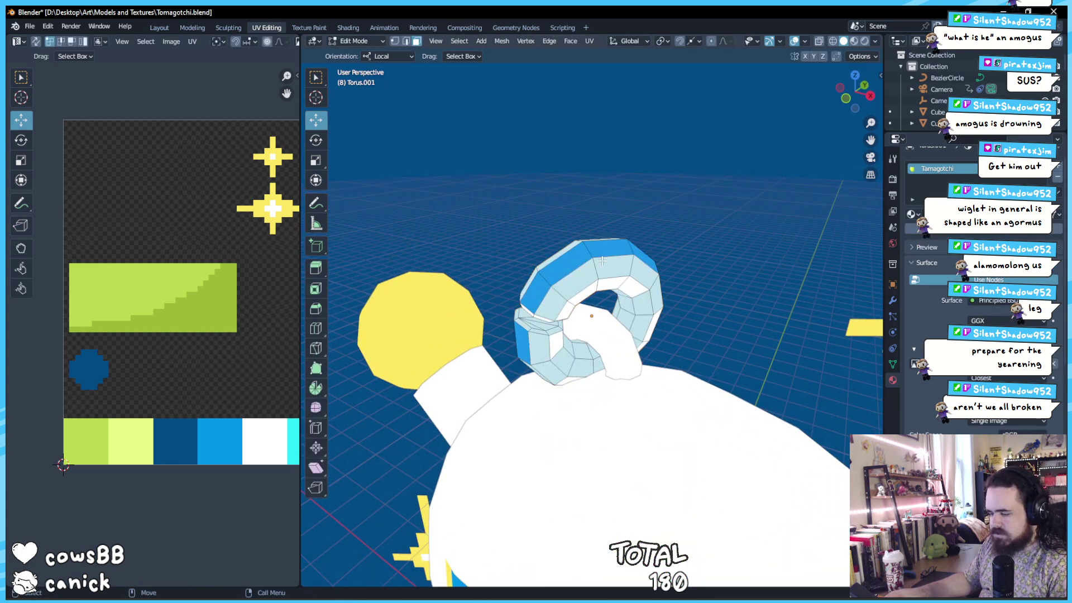
{"action": "left_click", "coordinate": [535, 292]}
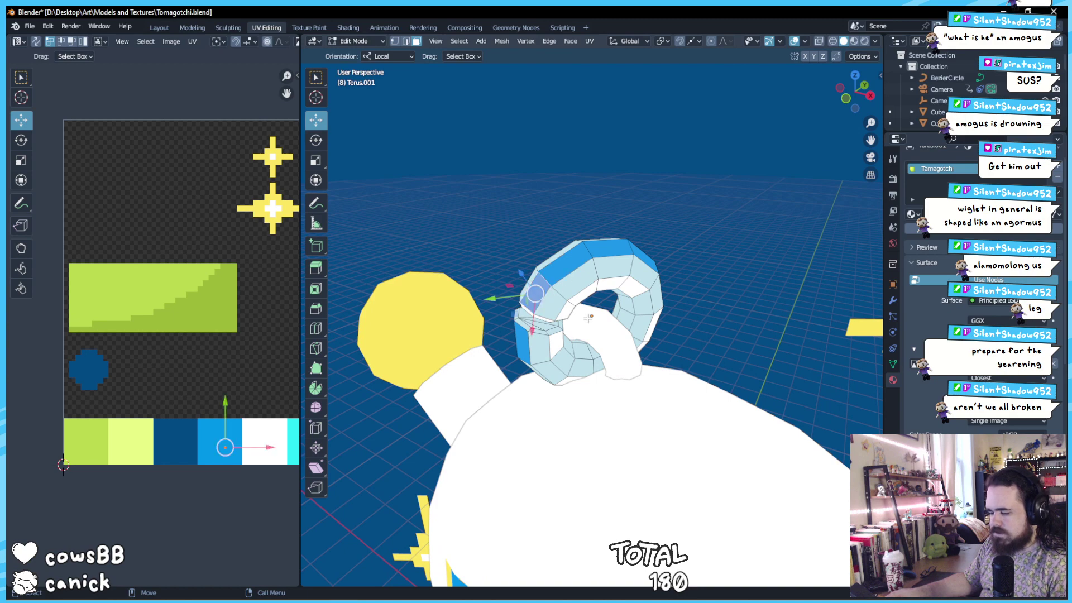
Select a pale blue face of the ring and examine which palette swatch its UVs occupy in tamagotchi.png
{"action": "left_click_drag", "start_coordinate": [588, 318], "coordinate": [604, 296]}
{"action": "scroll", "coordinate": [593, 305], "scroll_direction": "down", "scroll_amount": 2}
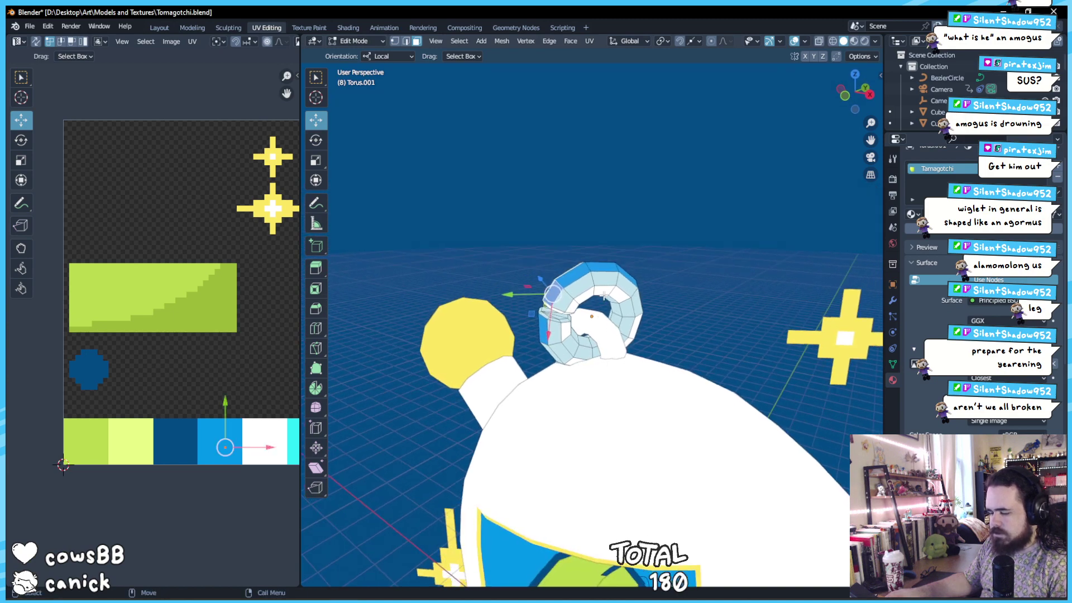
{"action": "left_click", "coordinate": [601, 296]}
{"action": "scroll", "coordinate": [254, 416], "scroll_direction": "down", "scroll_amount": 1}
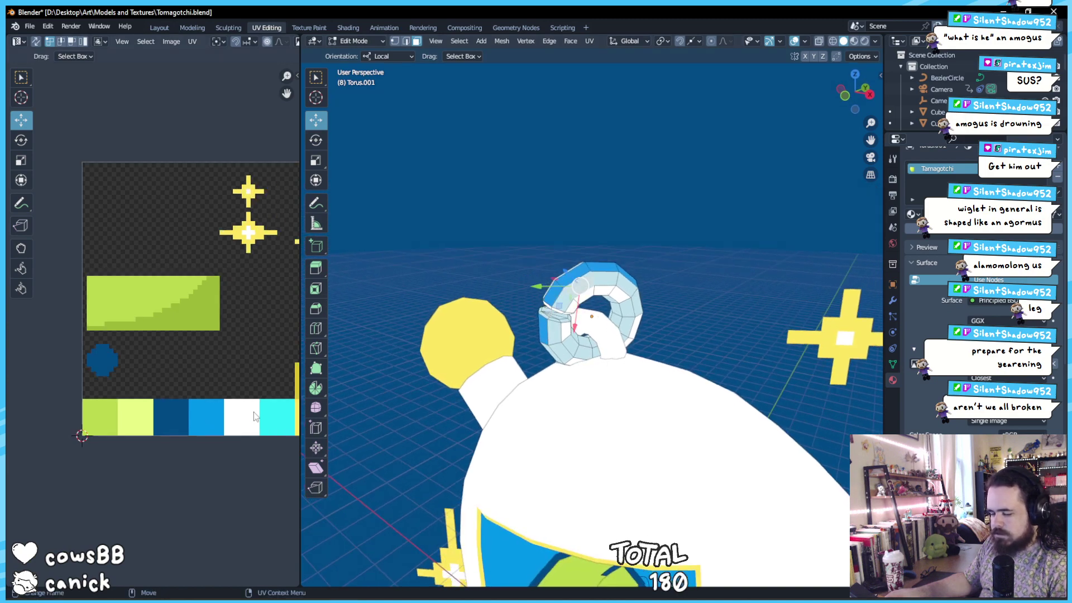
{"action": "scroll", "coordinate": [254, 416], "scroll_direction": "up", "scroll_amount": 4}
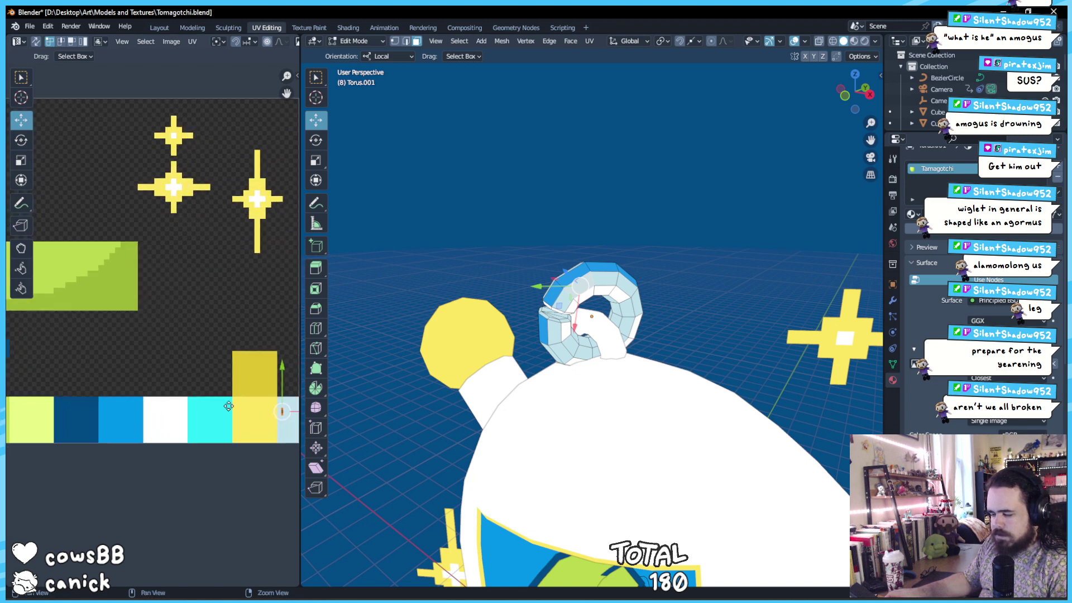
{"action": "left_click_drag", "start_coordinate": [228, 406], "coordinate": [181, 370]}
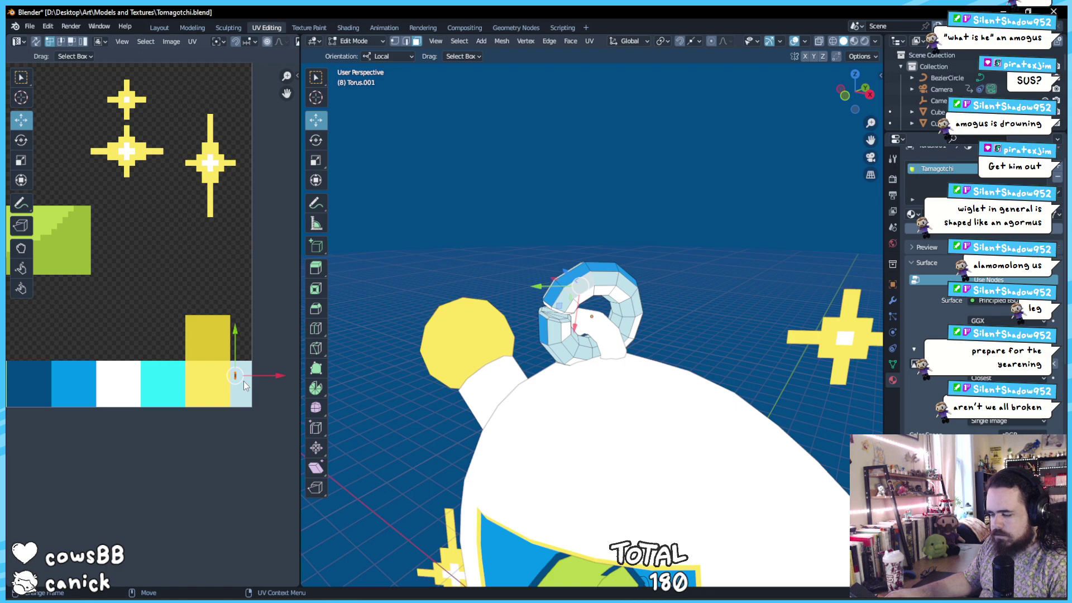
{"action": "left_click", "coordinate": [75, 389]}
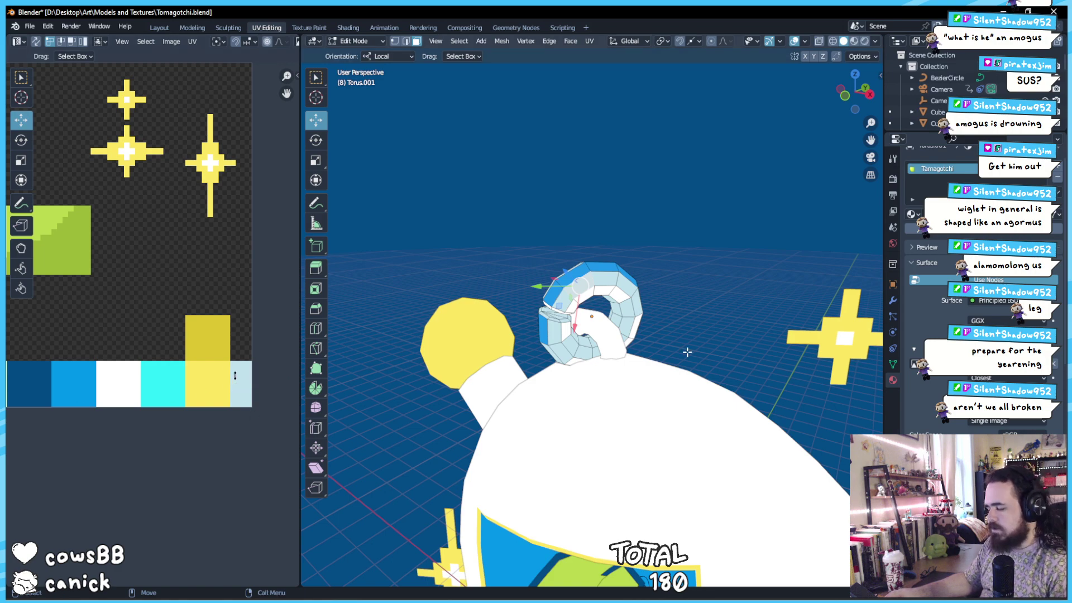
{"action": "scroll", "coordinate": [566, 413], "scroll_direction": "down", "scroll_amount": 3}
{"action": "left_click_drag", "start_coordinate": [567, 413], "coordinate": [585, 396]}
{"action": "scroll", "coordinate": [603, 424], "scroll_direction": "down", "scroll_amount": 2}
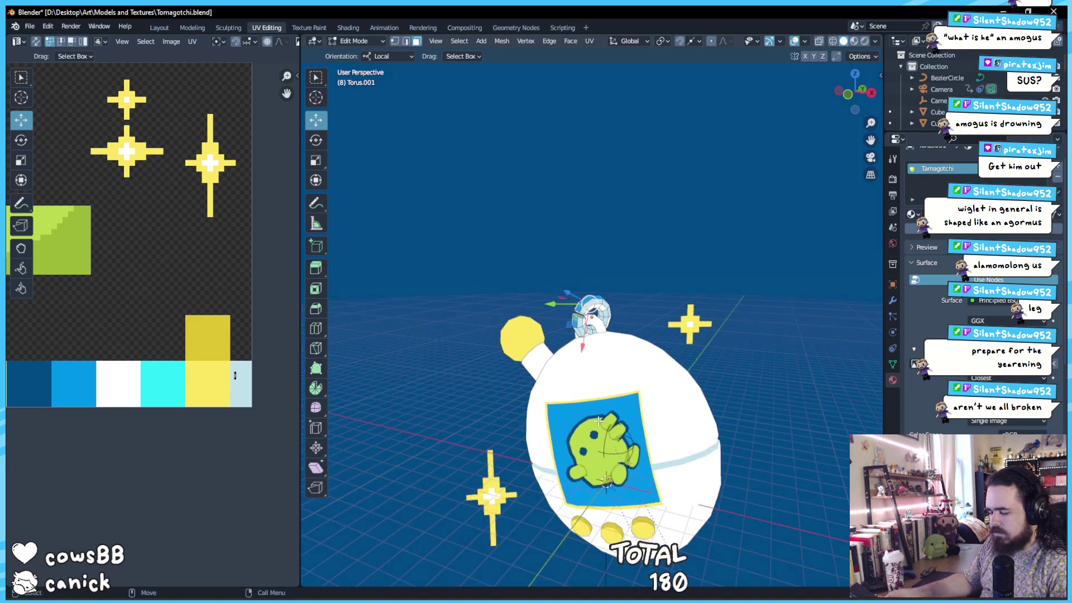
Look over the whole Tamagotchi model from a greater distance and render the scene from its camera
{"action": "left_click_drag", "start_coordinate": [625, 445], "coordinate": [643, 402]}
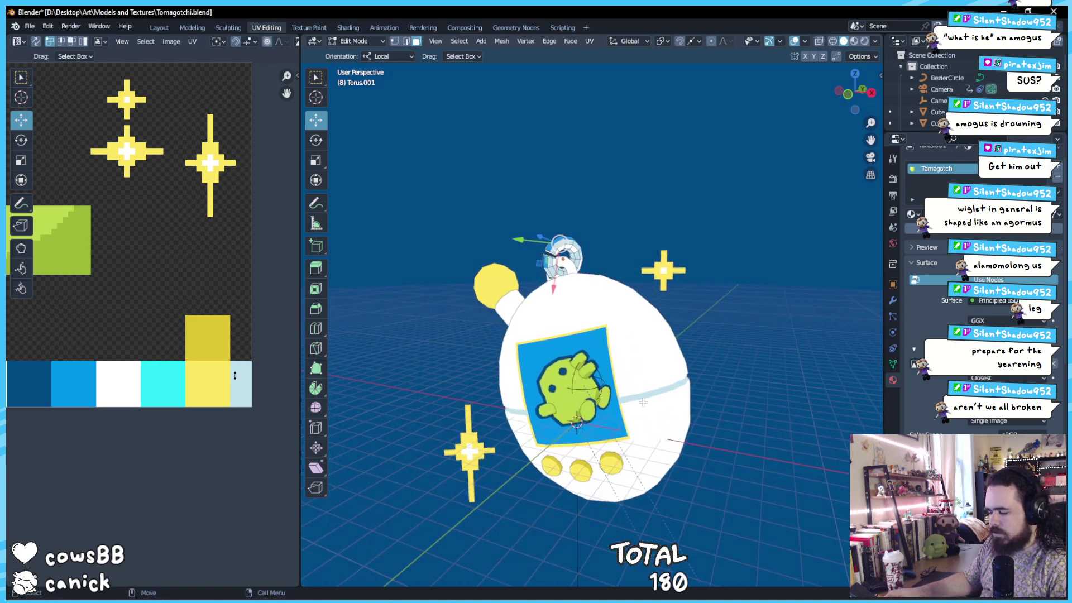
{"action": "left_click", "coordinate": [633, 357]}
{"action": "scroll", "coordinate": [638, 378], "scroll_direction": "down", "scroll_amount": 1}
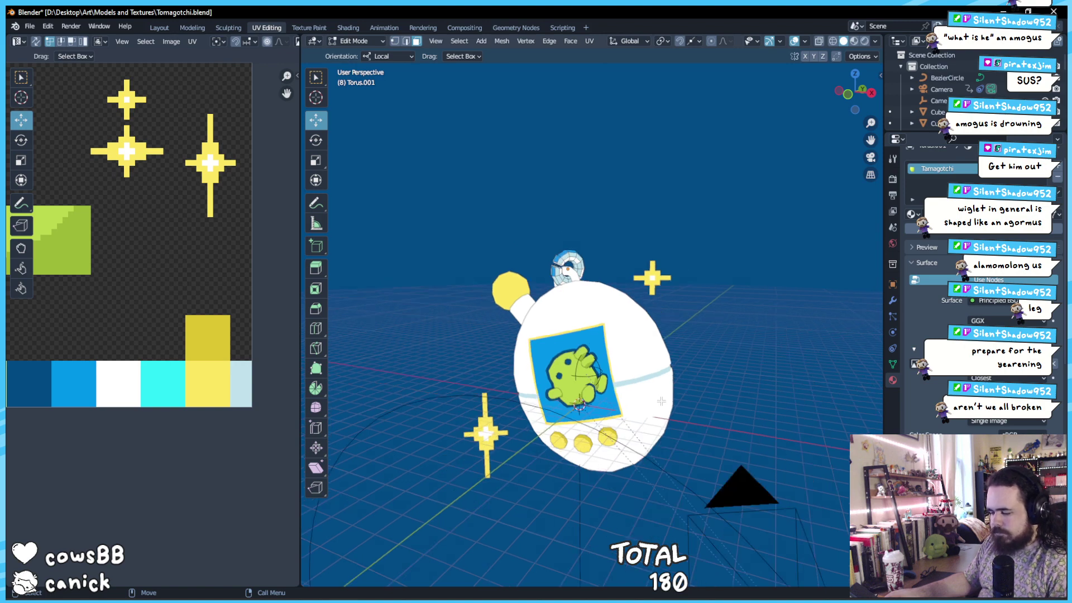
{"action": "mouse_move", "coordinate": [662, 402]}
{"action": "left_mouse_down"}
{"action": "mouse_move", "coordinate": [652, 398]}
{"action": "mouse_move", "coordinate": [661, 406]}
{"action": "left_mouse_up"}
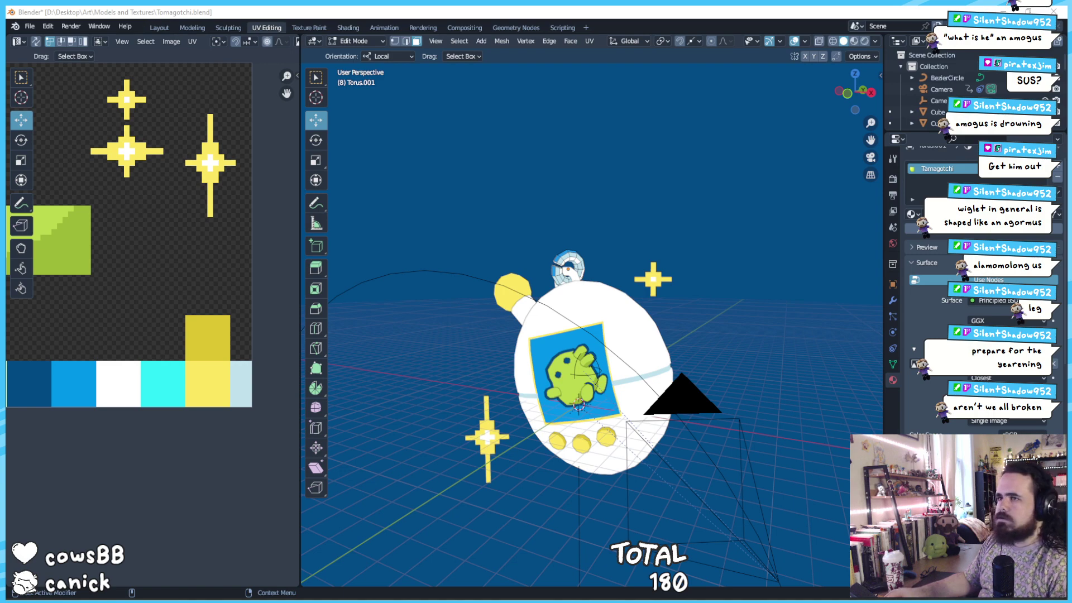
{"action": "key", "text": "F12"}
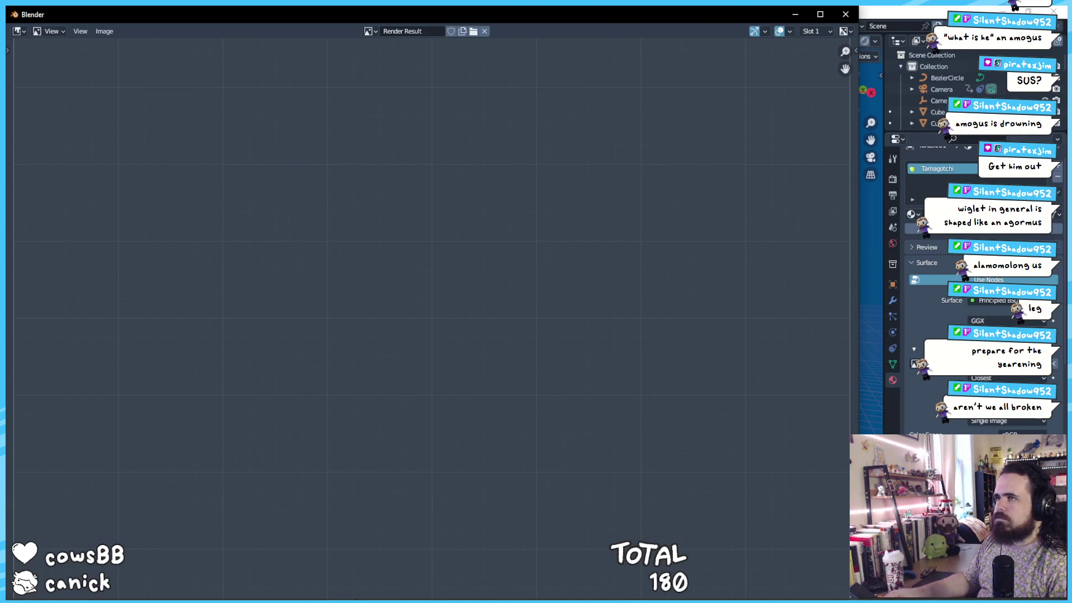
{"action": "mouse_move", "coordinate": [1071, 601]}
{"action": "left_mouse_down"}
{"action": "mouse_move", "coordinate": [1039, 188]}
{"action": "mouse_move", "coordinate": [853, 7]}
{"action": "left_mouse_up"}
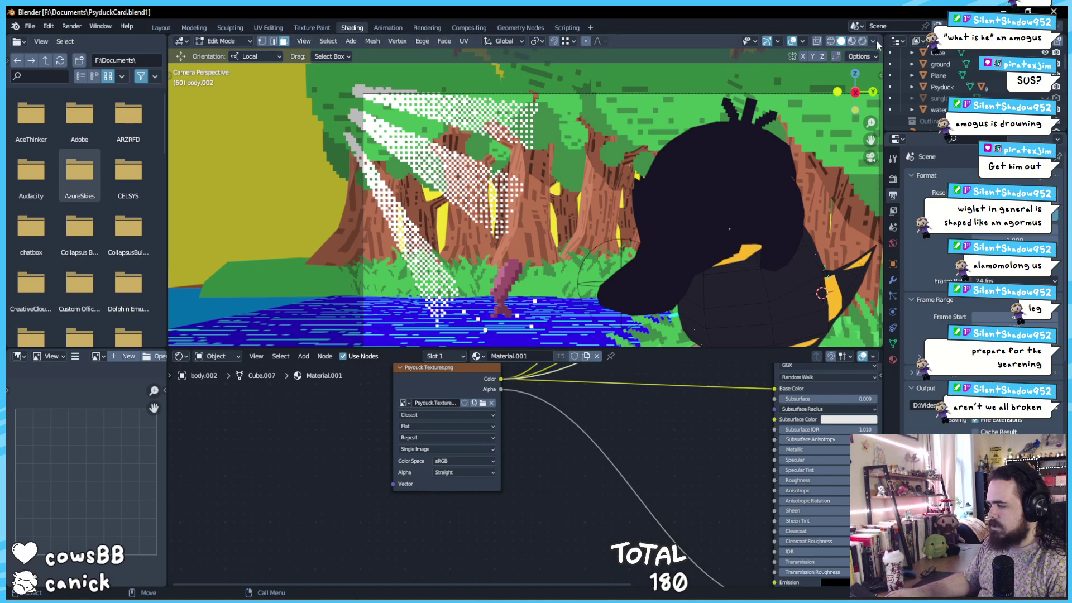
Enable Backface Culling in the solid shading of PsyduckCard.blend1 and check the scene both freely and through the camera
{"action": "left_click", "coordinate": [875, 41]}
{"action": "left_click", "coordinate": [827, 220]}
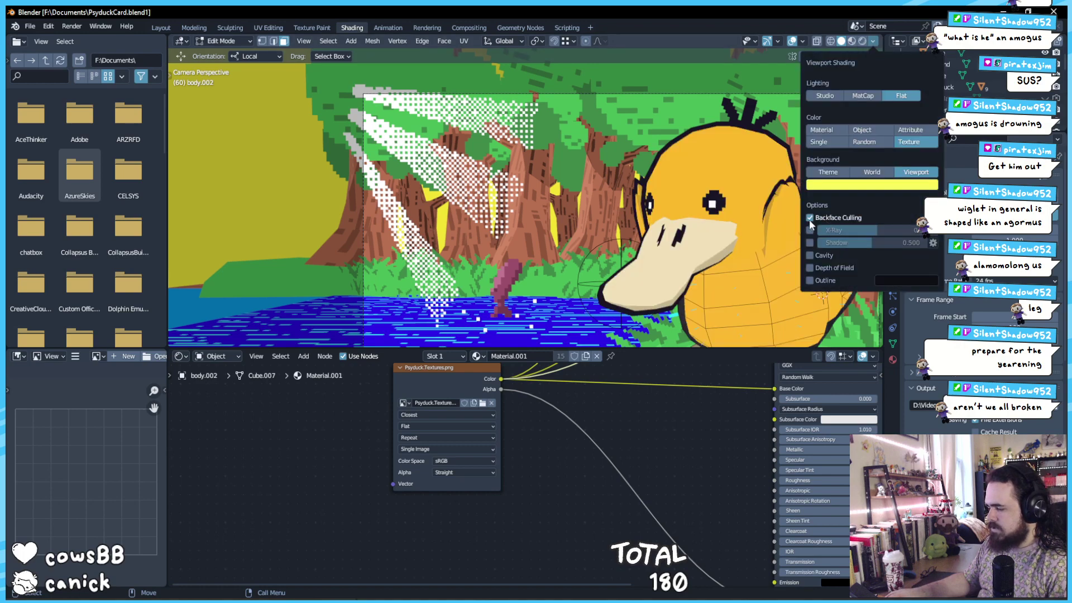
{"action": "left_click_drag", "start_coordinate": [559, 172], "coordinate": [574, 199]}
{"action": "scroll", "coordinate": [574, 197], "scroll_direction": "down", "scroll_amount": 10}
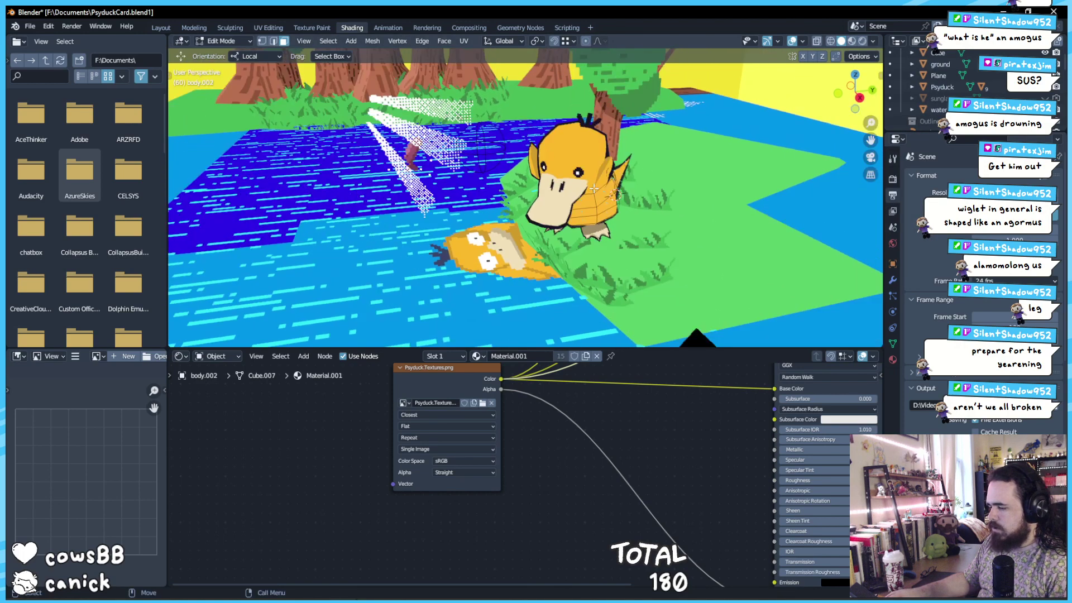
{"action": "left_click_drag", "start_coordinate": [534, 237], "coordinate": [561, 279]}
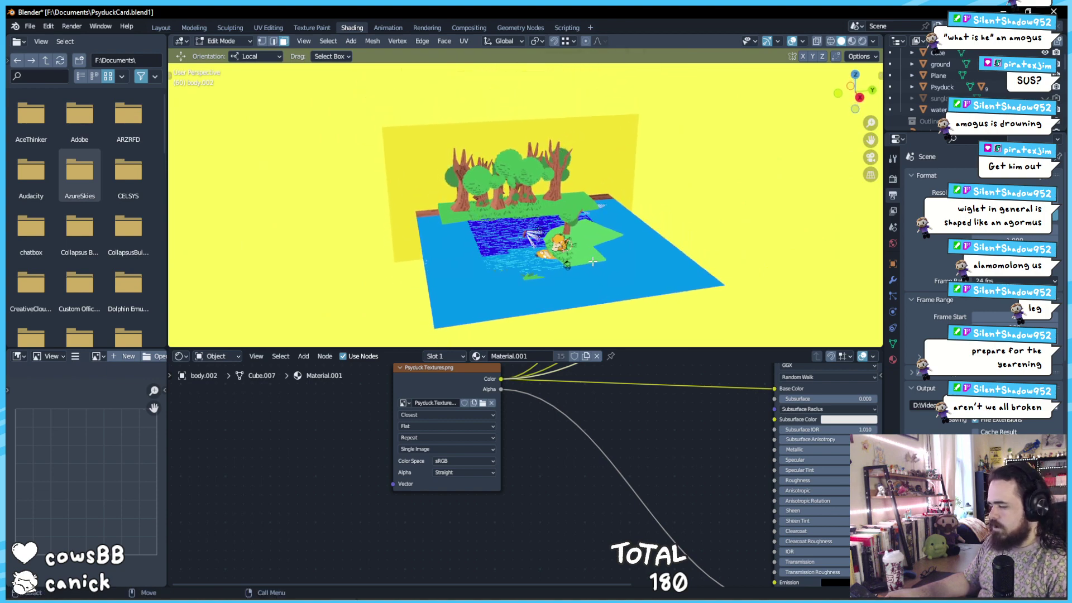
{"action": "left_click", "coordinate": [871, 158]}
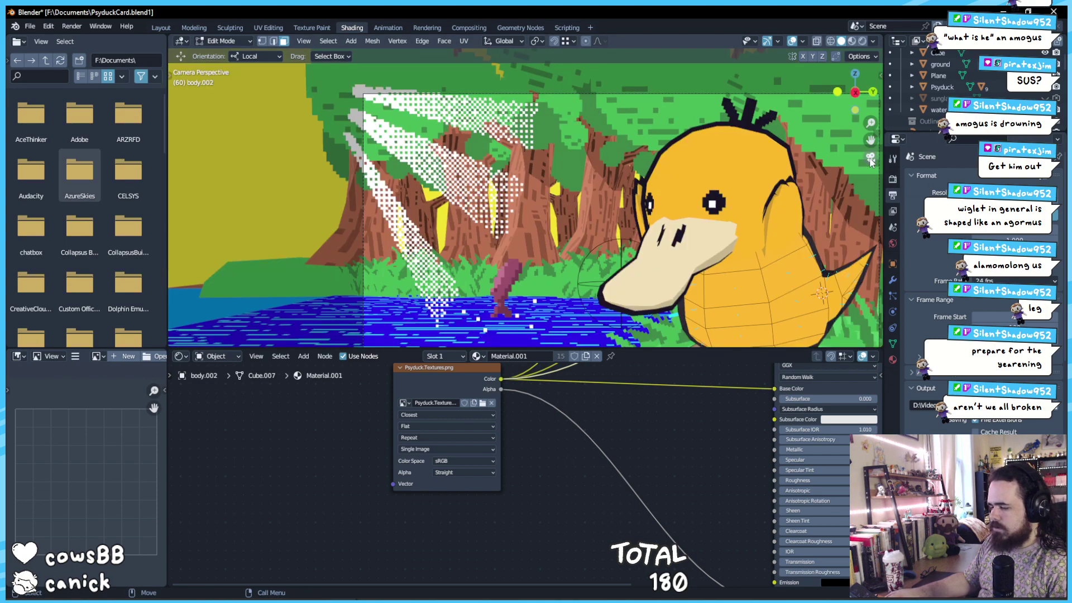
{"action": "scroll", "coordinate": [556, 231], "scroll_direction": "down", "scroll_amount": 3}
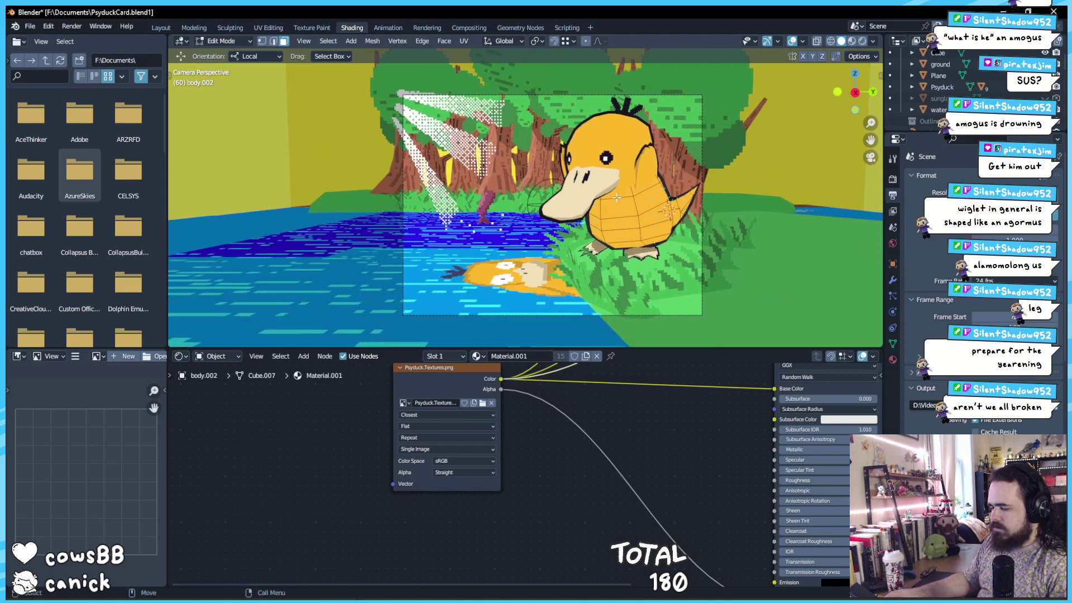
Examine the forest, the pond and the Psyduck figure from several angles and distances outside the camera view
{"action": "left_click_drag", "start_coordinate": [641, 227], "coordinate": [613, 242]}
{"action": "scroll", "coordinate": [559, 237], "scroll_direction": "down", "scroll_amount": 7}
{"action": "left_click_drag", "start_coordinate": [481, 228], "coordinate": [581, 266]}
{"action": "left_click_drag", "start_coordinate": [798, 242], "coordinate": [692, 186]}
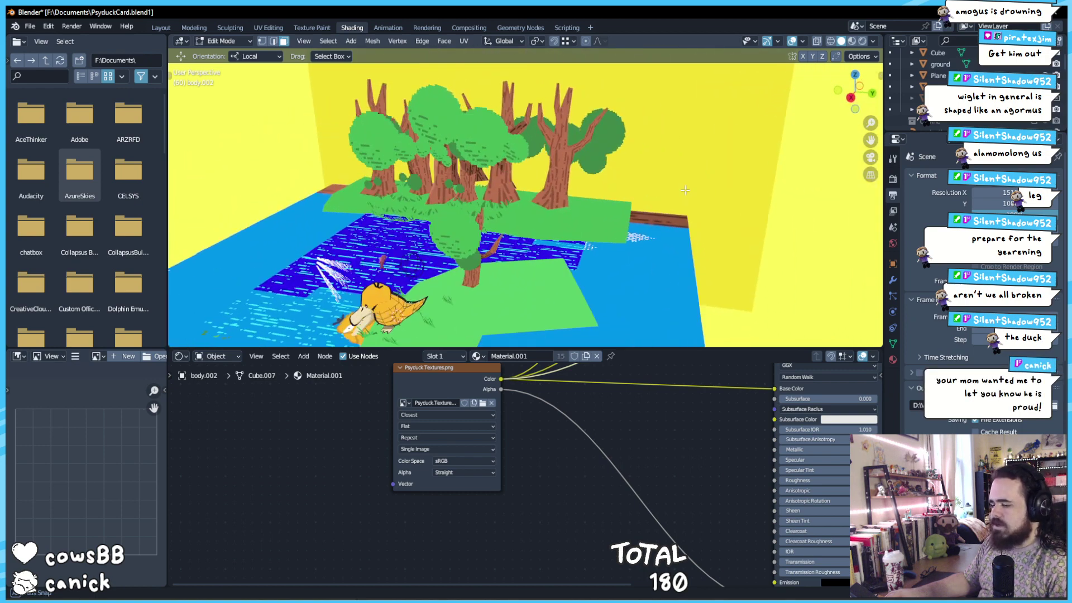
{"action": "left_click_drag", "start_coordinate": [400, 261], "coordinate": [440, 265]}
{"action": "left_click_drag", "start_coordinate": [357, 279], "coordinate": [422, 242]}
{"action": "scroll", "coordinate": [421, 241], "scroll_direction": "up", "scroll_amount": 3}
{"action": "left_click_drag", "start_coordinate": [650, 291], "coordinate": [697, 175]}
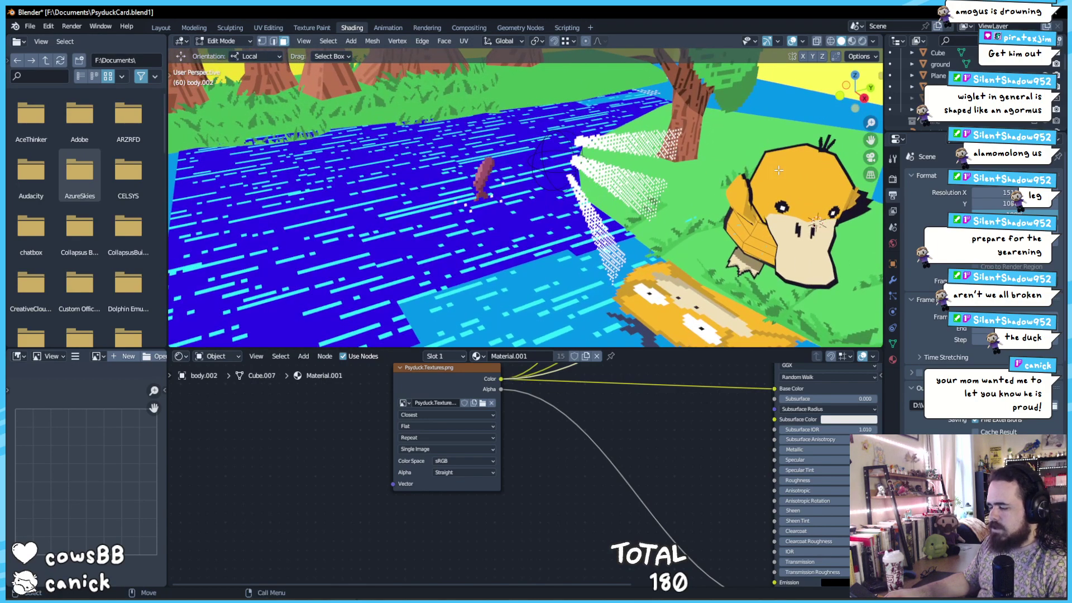
{"action": "key", "text": "KP_Decimal"}
{"action": "scroll", "coordinate": [447, 218], "scroll_direction": "down", "scroll_amount": 6}
{"action": "left_click_drag", "start_coordinate": [417, 221], "coordinate": [614, 230]}
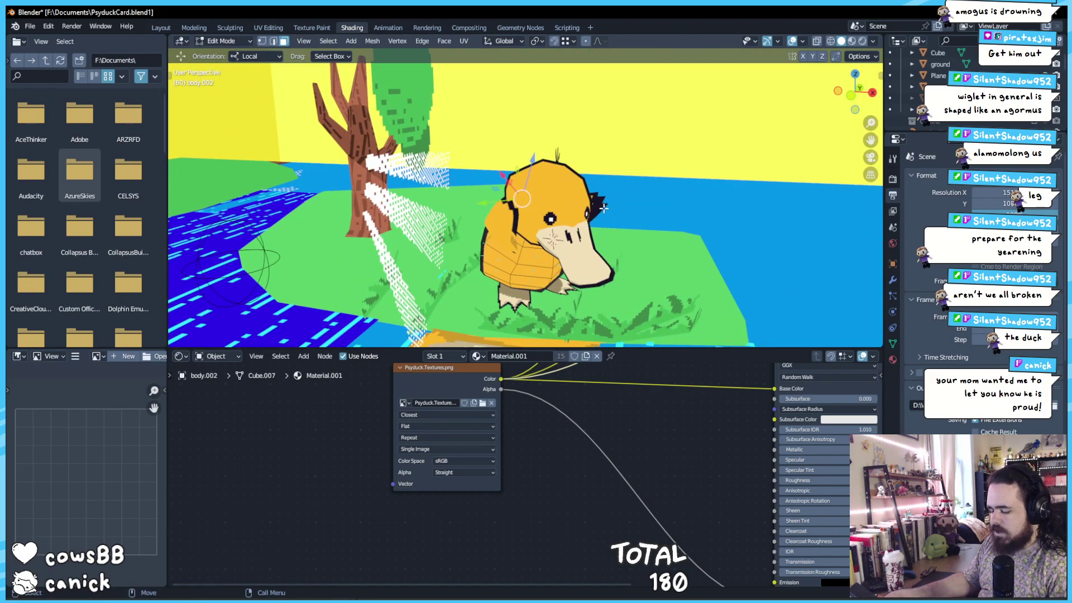
{"action": "left_click_drag", "start_coordinate": [599, 206], "coordinate": [348, 234]}
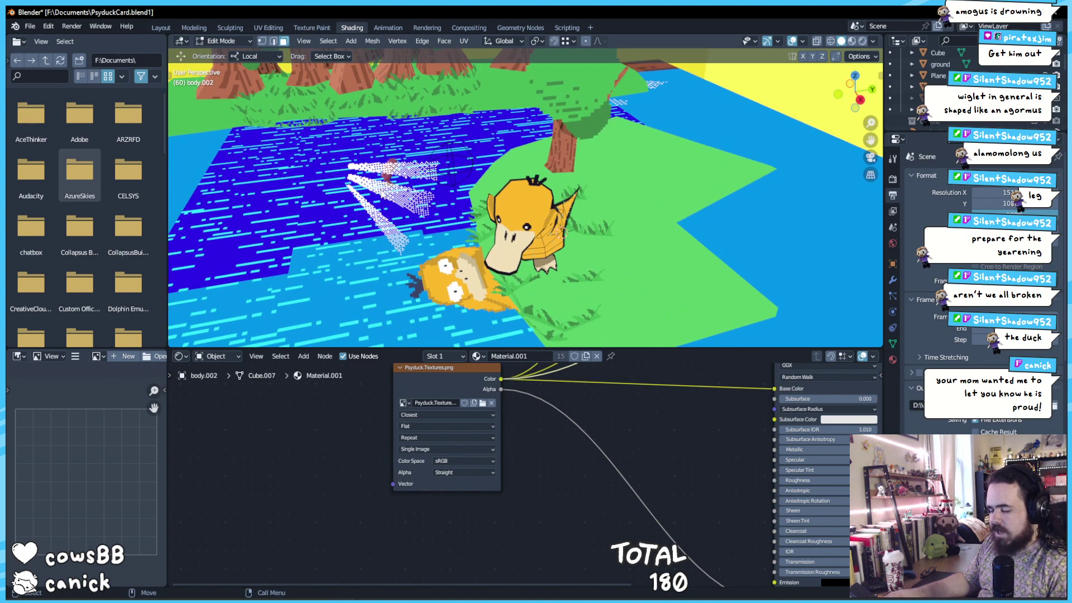
Return to Object Mode, select the light-ray plane, and examine its material nodes and its placement in the camera view
{"action": "key", "text": "Tab"}
{"action": "left_click", "coordinate": [383, 193]}
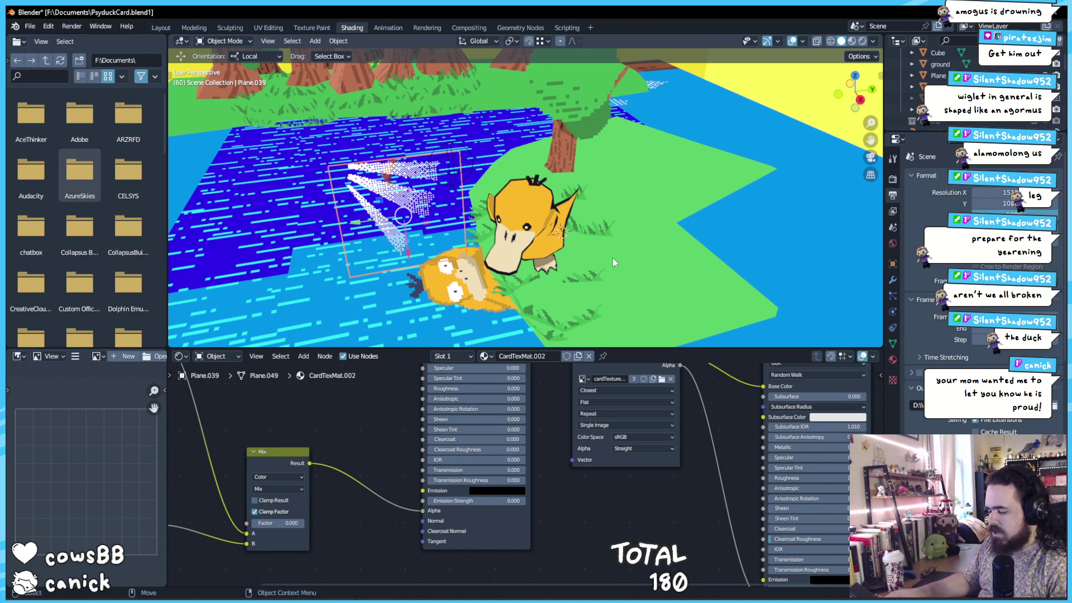
{"action": "scroll", "coordinate": [548, 454], "scroll_direction": "down", "scroll_amount": 6}
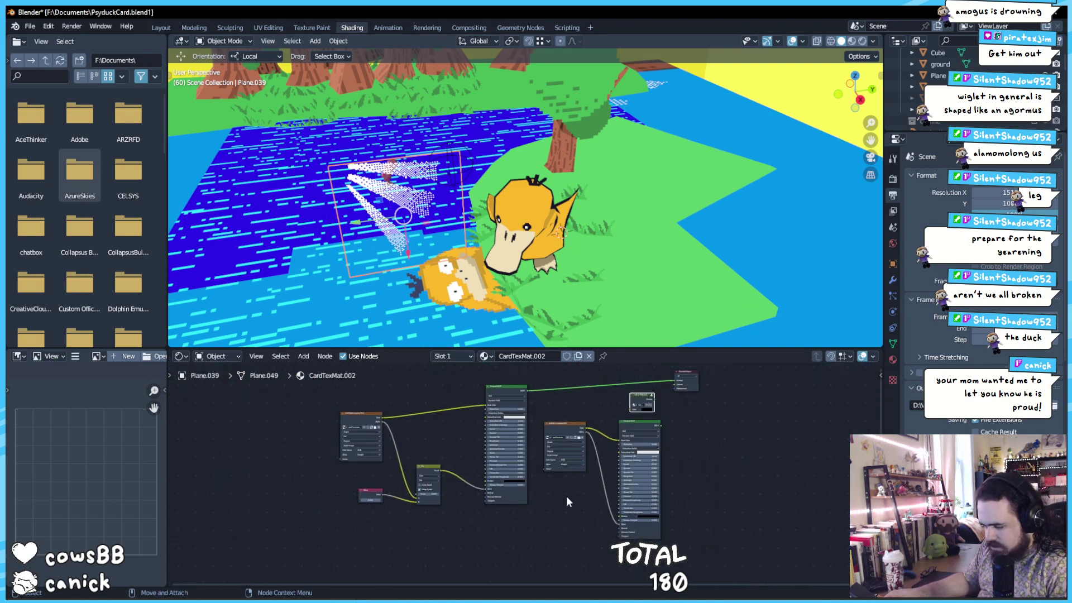
{"action": "mouse_move", "coordinate": [566, 496]}
{"action": "left_mouse_down"}
{"action": "mouse_move", "coordinate": [568, 488]}
{"action": "mouse_move", "coordinate": [552, 497]}
{"action": "left_mouse_up"}
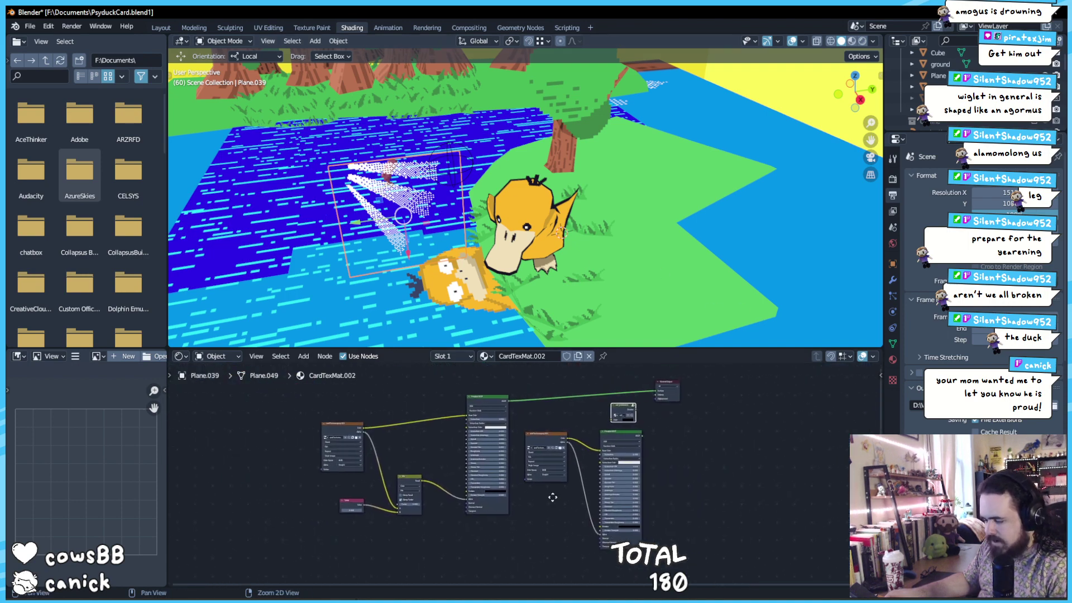
{"action": "left_click", "coordinate": [870, 156]}
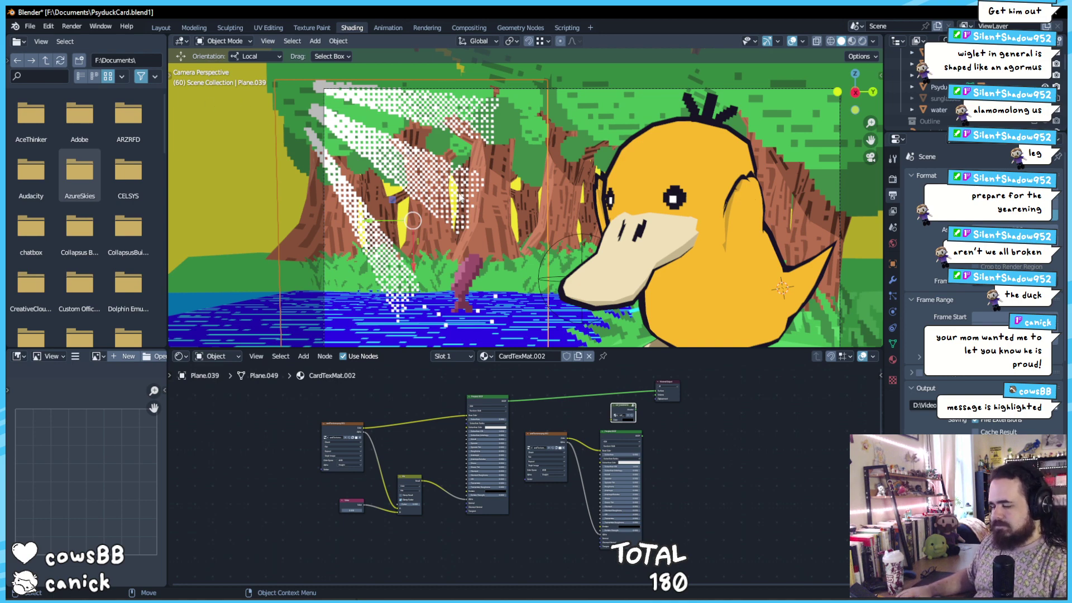
{"action": "scroll", "coordinate": [461, 197], "scroll_direction": "down", "scroll_amount": 4}
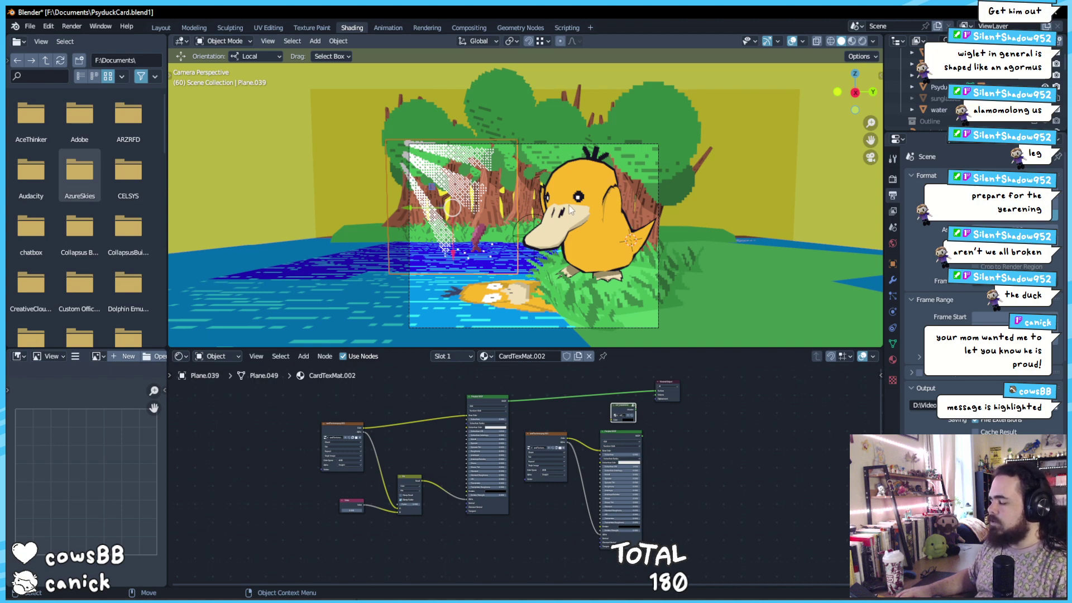
Select the pixel-art fish plane in the pond and examine it up close and in relation to the surrounding scene
{"action": "left_click_drag", "start_coordinate": [407, 160], "coordinate": [529, 272]}
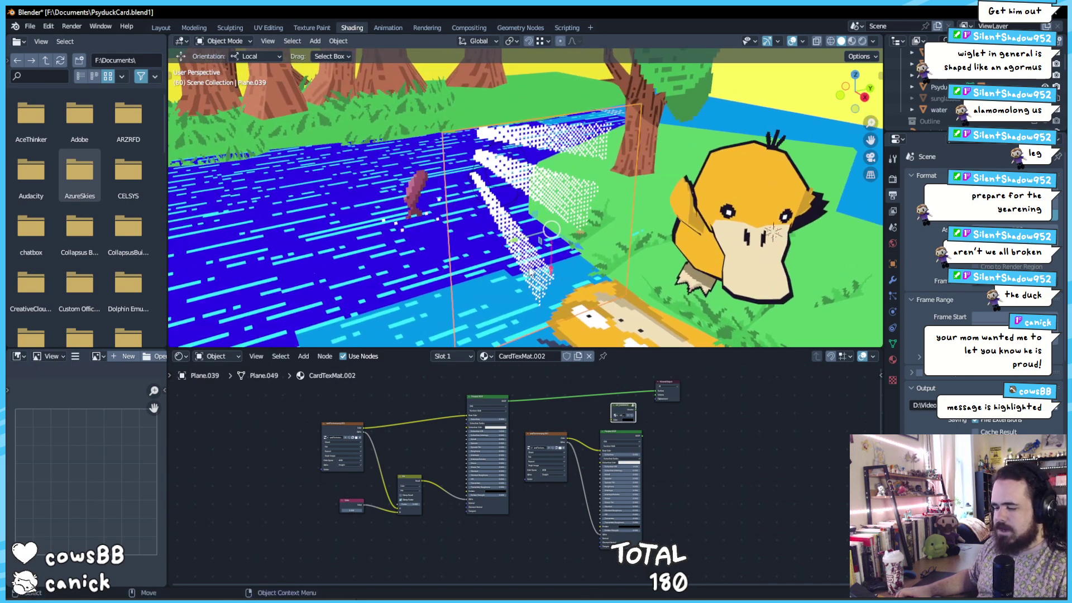
{"action": "left_click", "coordinate": [420, 194]}
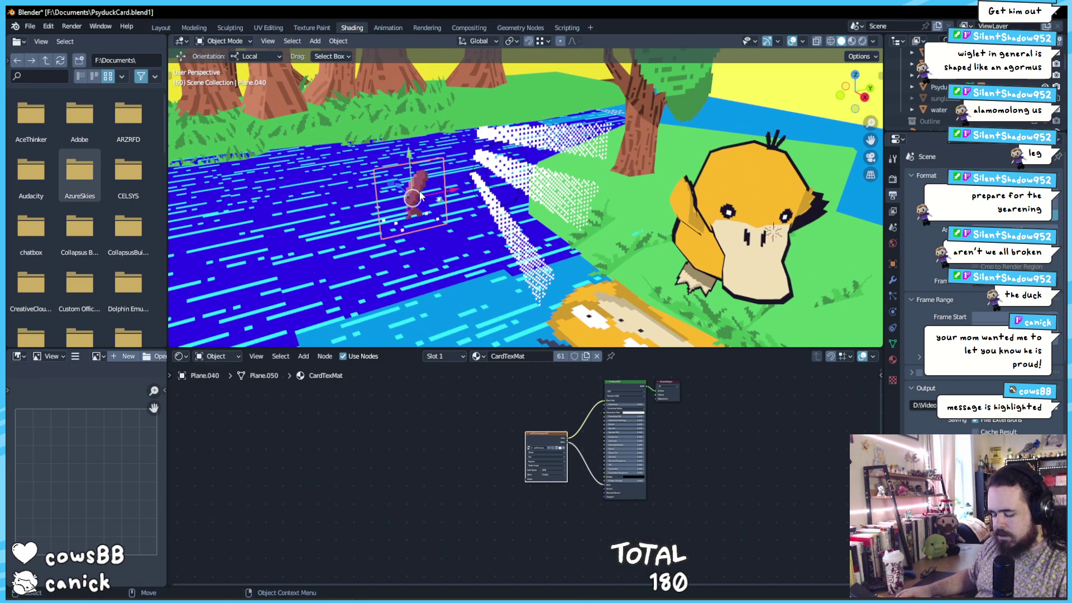
{"action": "key", "text": "KP_Decimal"}
{"action": "scroll", "coordinate": [674, 255], "scroll_direction": "down", "scroll_amount": 3}
{"action": "left_click_drag", "start_coordinate": [674, 256], "coordinate": [618, 267]}
{"action": "scroll", "coordinate": [578, 266], "scroll_direction": "down", "scroll_amount": 1}
{"action": "left_click_drag", "start_coordinate": [538, 280], "coordinate": [560, 269]}
{"action": "scroll", "coordinate": [522, 233], "scroll_direction": "up", "scroll_amount": 3}
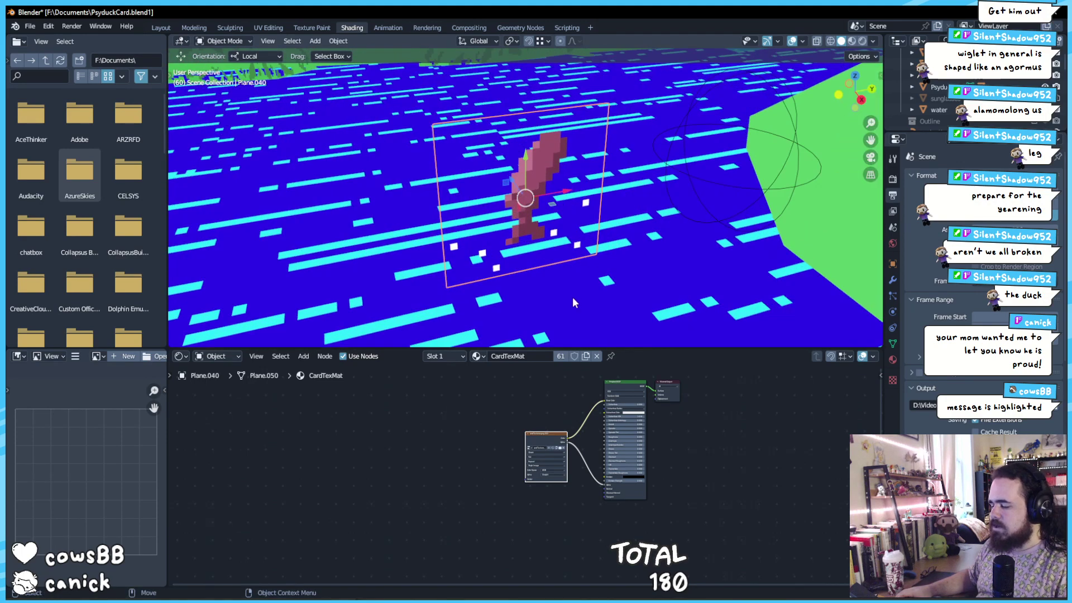
{"action": "left_click_drag", "start_coordinate": [526, 273], "coordinate": [518, 211]}
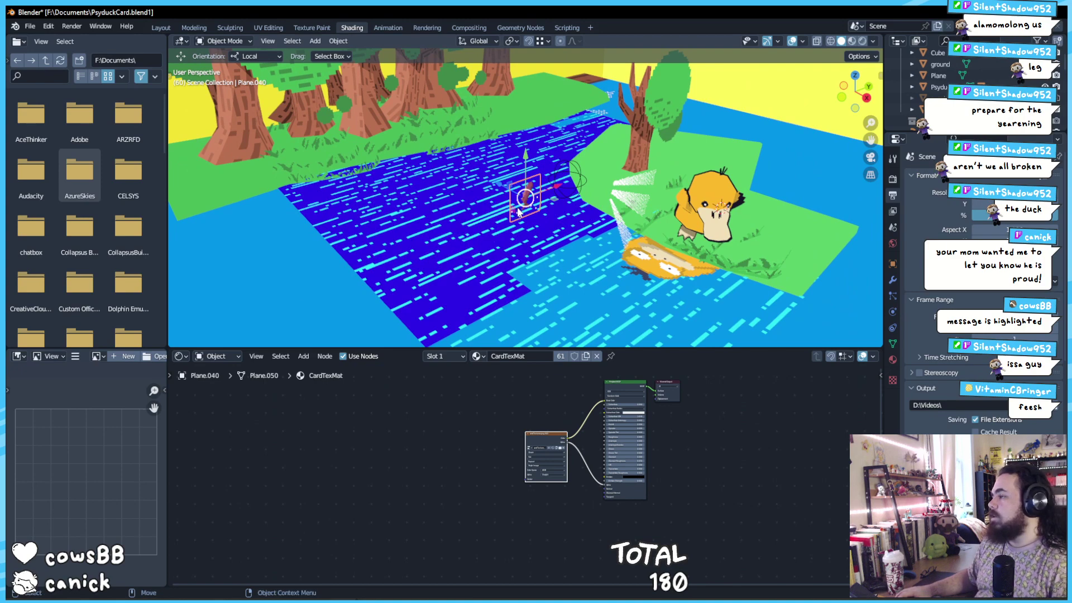
{"action": "left_click_drag", "start_coordinate": [518, 211], "coordinate": [537, 260]}
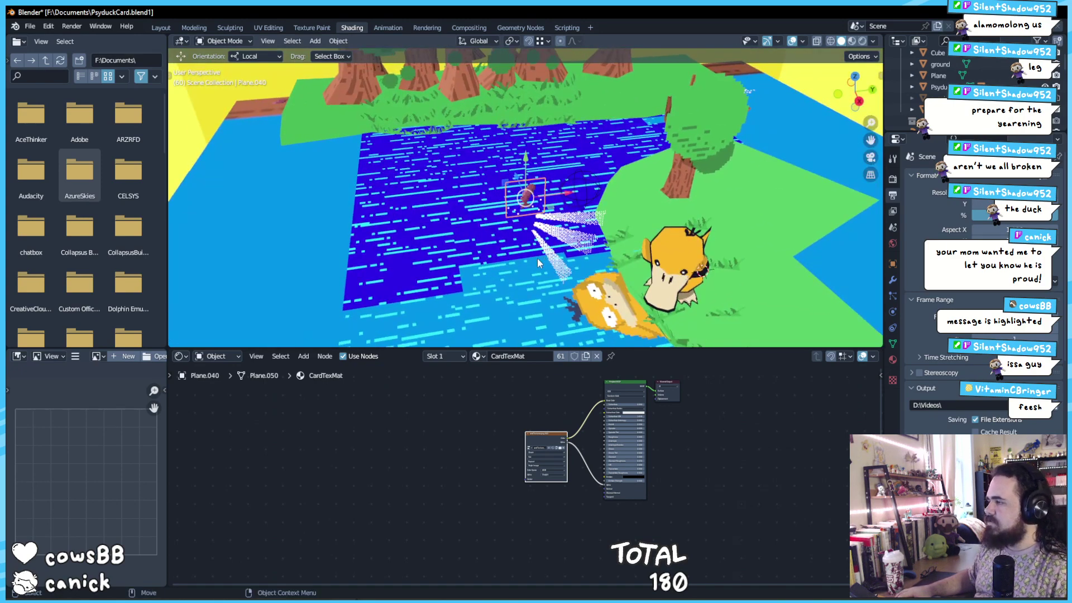
{"action": "left_click_drag", "start_coordinate": [511, 126], "coordinate": [555, 213]}
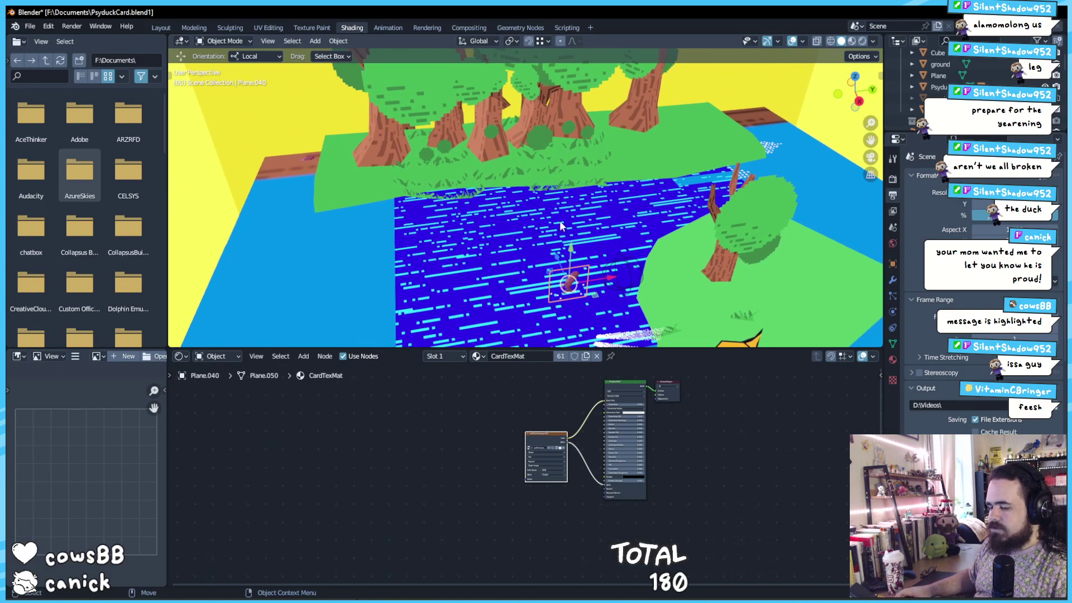
Select the water plane carrying Psyduck's reflection and examine the pixel-art drawing up close and from behind the duck
{"action": "scroll", "coordinate": [459, 254], "scroll_direction": "down", "scroll_amount": 5}
{"action": "left_click_drag", "start_coordinate": [514, 287], "coordinate": [527, 248]}
{"action": "scroll", "coordinate": [527, 248], "scroll_direction": "up", "scroll_amount": 5}
{"action": "left_click", "coordinate": [575, 276]}
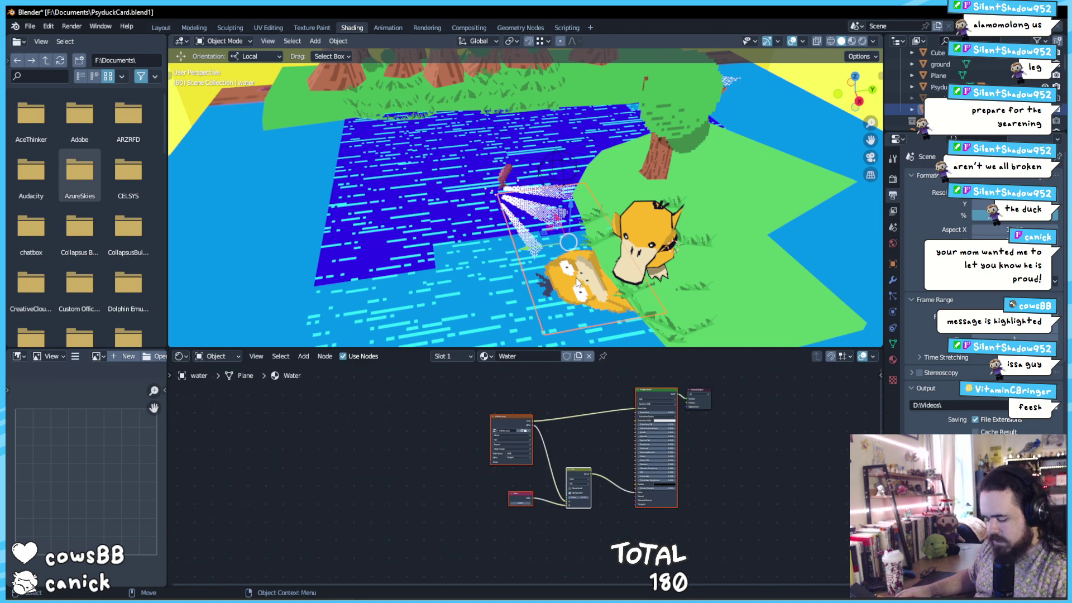
{"action": "scroll", "coordinate": [575, 276], "scroll_direction": "up", "scroll_amount": 2}
{"action": "scroll", "coordinate": [578, 281], "scroll_direction": "up", "scroll_amount": 5}
{"action": "left_click_drag", "start_coordinate": [591, 246], "coordinate": [438, 327]}
{"action": "left_click_drag", "start_coordinate": [459, 222], "coordinate": [489, 226]}
{"action": "scroll", "coordinate": [505, 223], "scroll_direction": "up", "scroll_amount": 3}
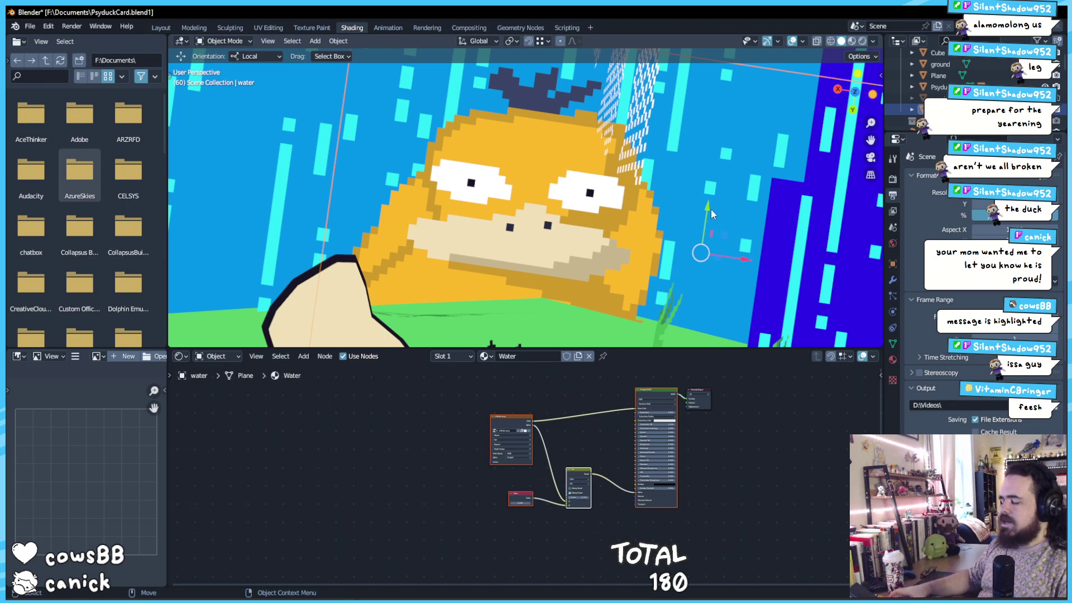
{"action": "scroll", "coordinate": [411, 248], "scroll_direction": "down", "scroll_amount": 6}
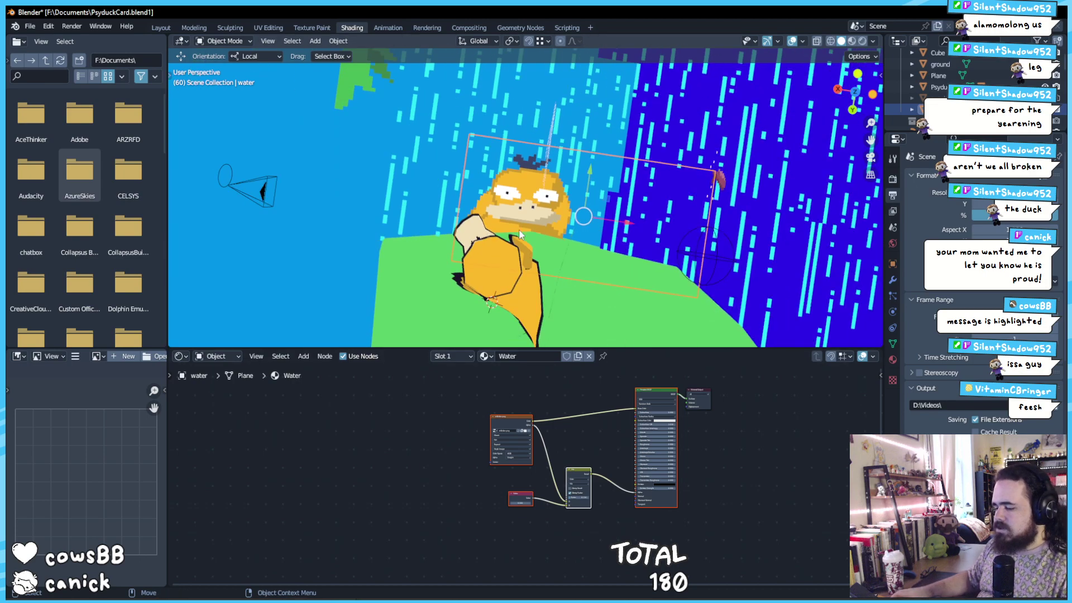
{"action": "left_click_drag", "start_coordinate": [471, 273], "coordinate": [385, 180]}
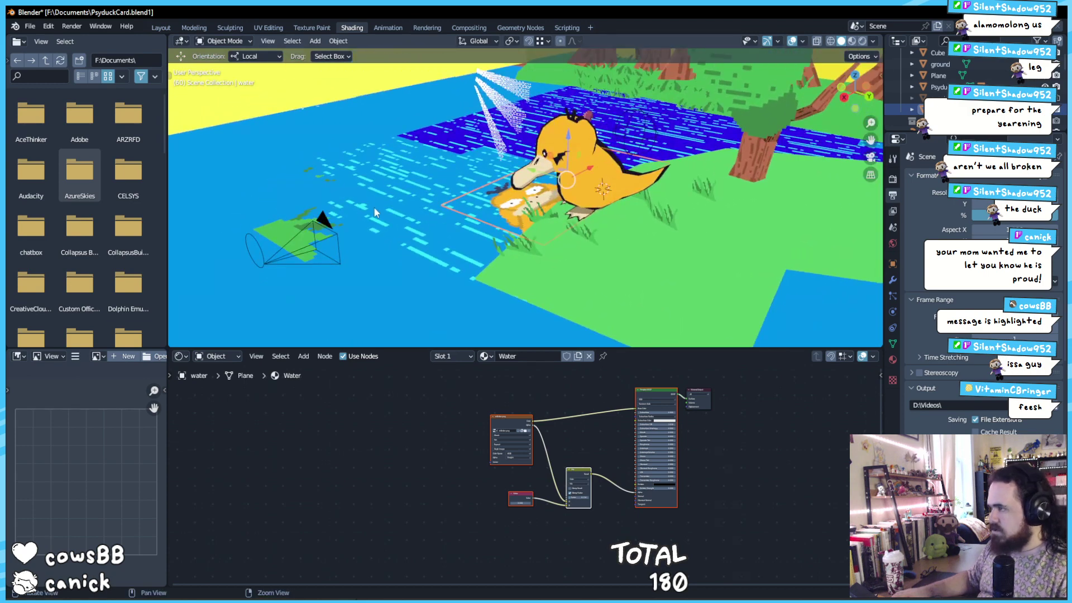
Select the middle tree trunk on the far bank, enter Edit Mode, and select one of its front faces
{"action": "left_click_drag", "start_coordinate": [501, 204], "coordinate": [534, 119]}
{"action": "left_click", "coordinate": [504, 174]}
{"action": "scroll", "coordinate": [552, 272], "scroll_direction": "up", "scroll_amount": 2}
{"action": "scroll", "coordinate": [551, 273], "scroll_direction": "down", "scroll_amount": 2}
{"action": "scroll", "coordinate": [553, 273], "scroll_direction": "up", "scroll_amount": 5}
{"action": "left_click_drag", "start_coordinate": [556, 206], "coordinate": [547, 199]}
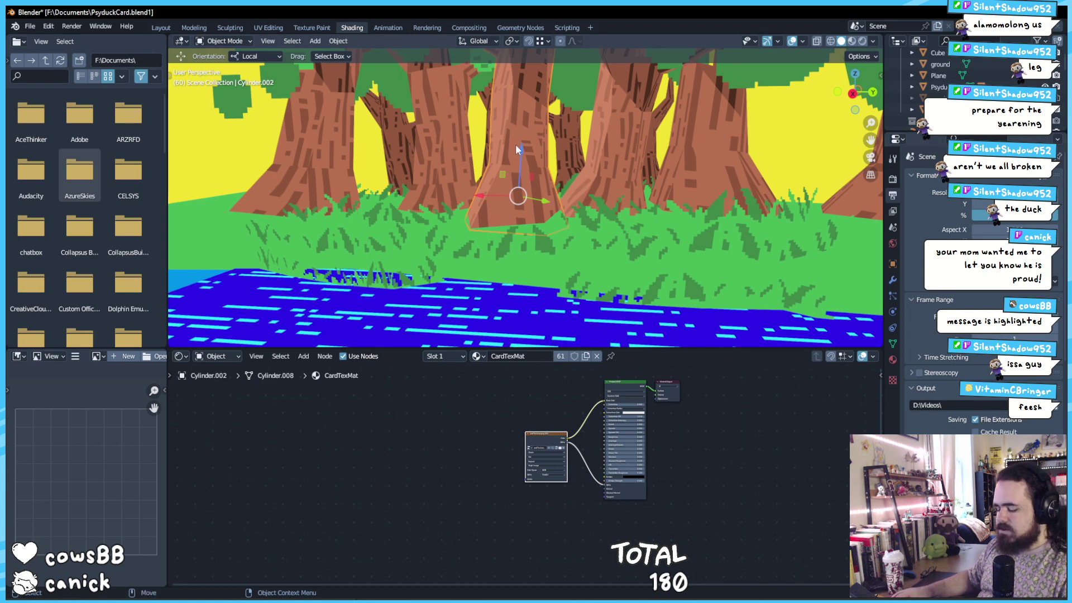
{"action": "key", "text": "Tab"}
{"action": "left_click", "coordinate": [512, 126]}
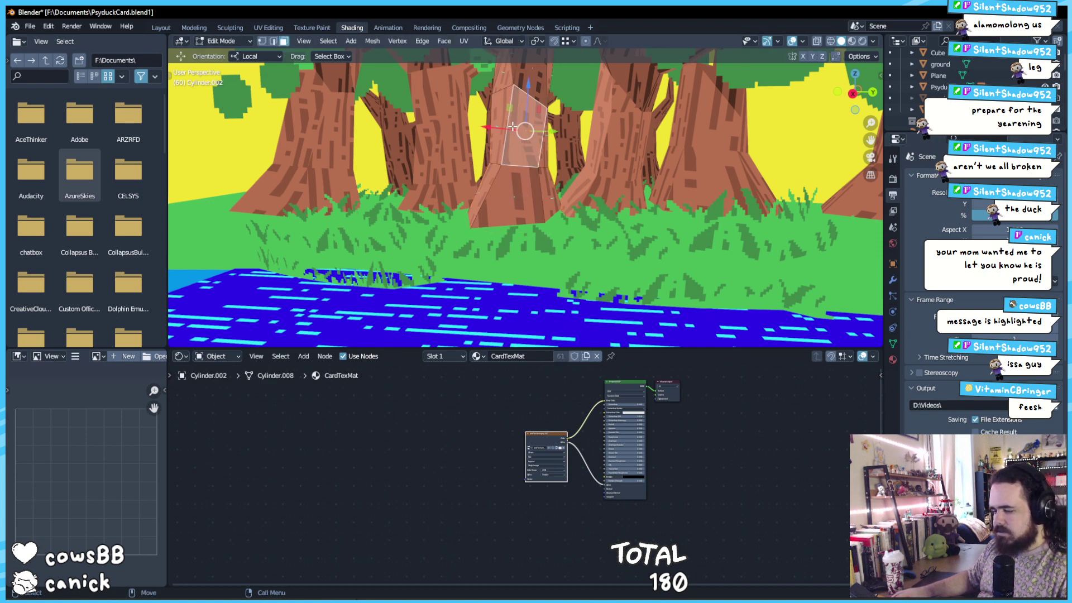
Switch to the UV Editing workspace, widen the 3D view, and display the scene with its textured shading
{"action": "left_click", "coordinate": [260, 29]}
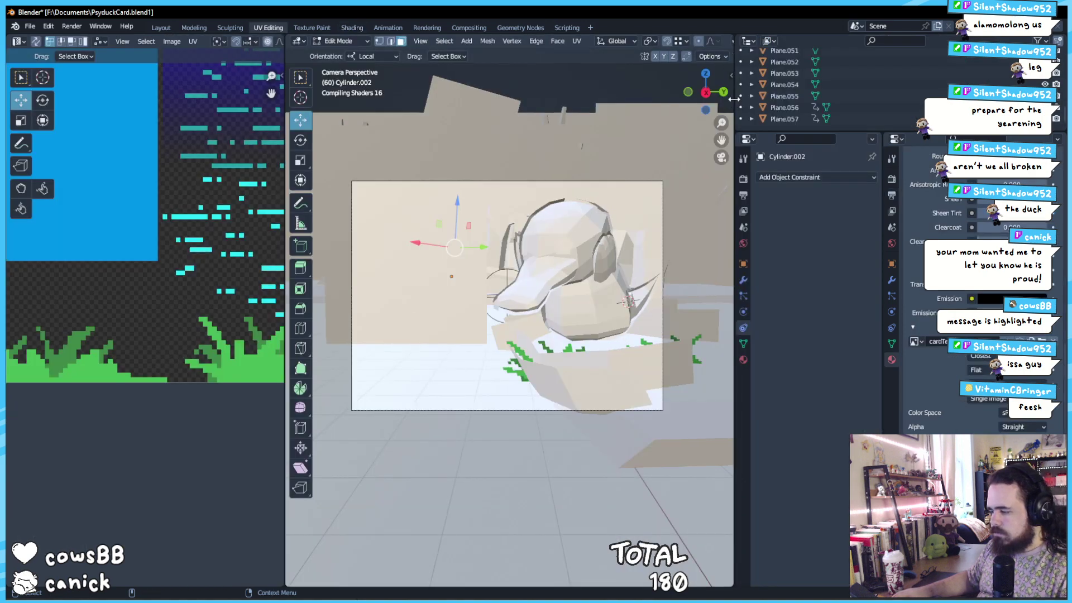
{"action": "left_click_drag", "start_coordinate": [734, 98], "coordinate": [865, 96]}
{"action": "left_click", "coordinate": [863, 42]}
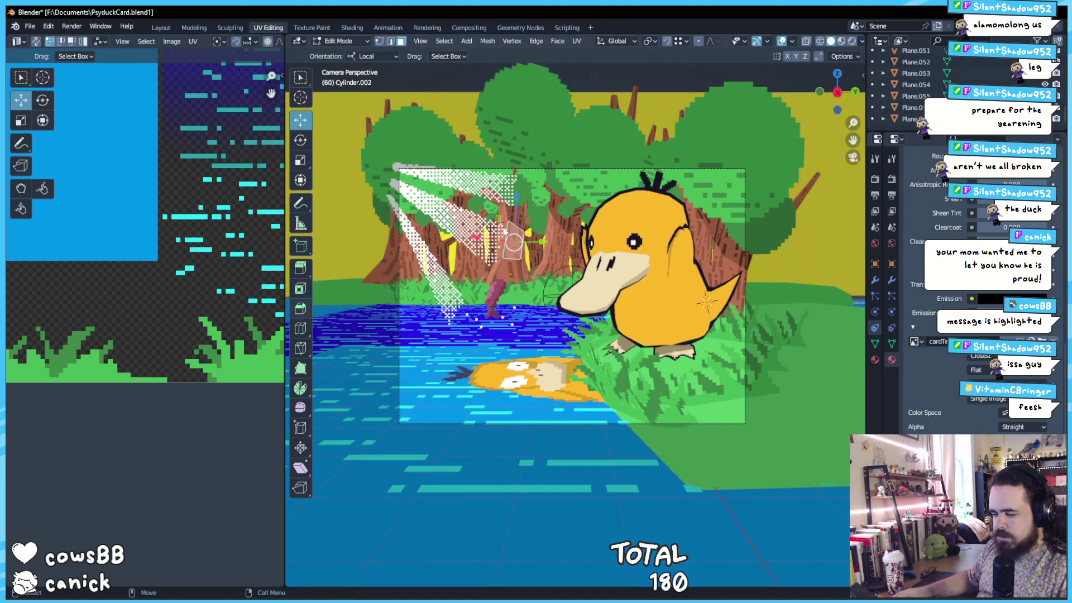
Frame the selected trunk face in the scene and move its UV island slightly within the light-brown bark strip of the card texture
{"action": "left_click_drag", "start_coordinate": [484, 254], "coordinate": [505, 266]}
{"action": "key", "text": "KP_Decimal"}
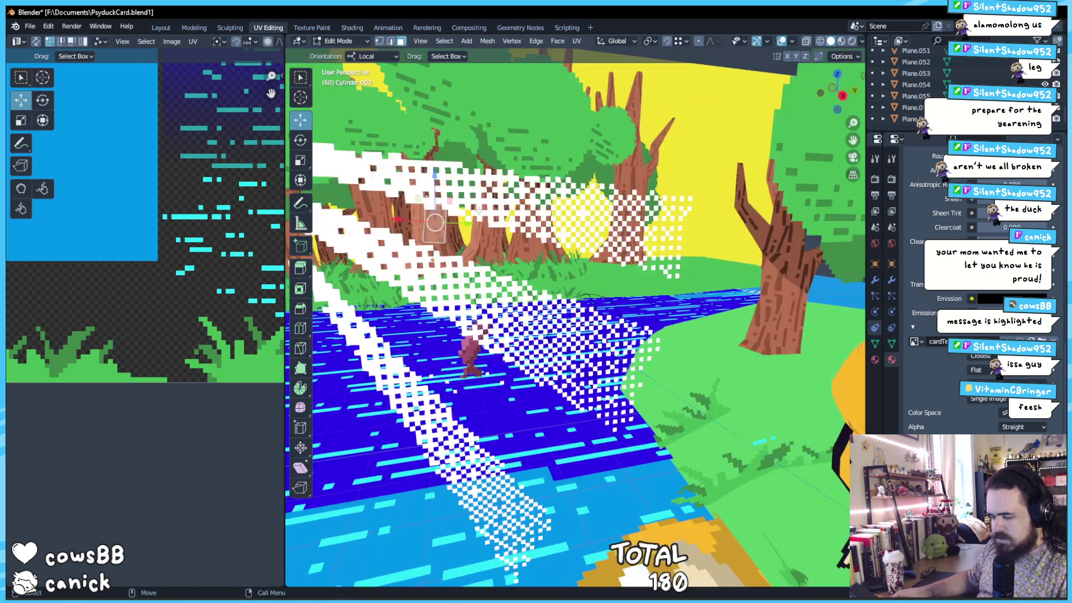
{"action": "scroll", "coordinate": [488, 212], "scroll_direction": "down", "scroll_amount": 6}
{"action": "scroll", "coordinate": [143, 263], "scroll_direction": "down", "scroll_amount": 5}
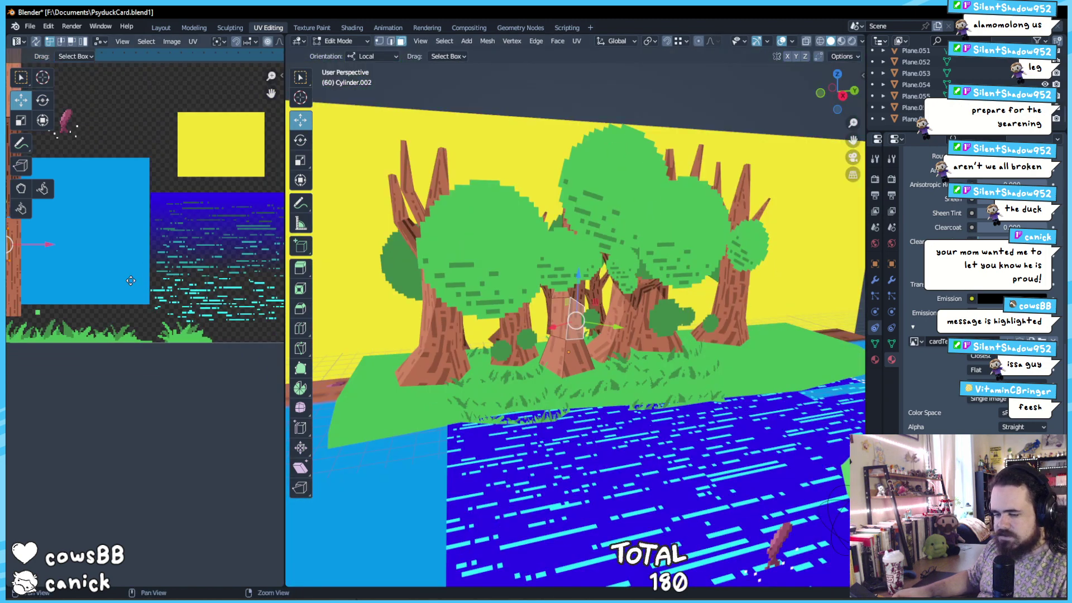
{"action": "left_click_drag", "start_coordinate": [129, 280], "coordinate": [259, 298]}
{"action": "scroll", "coordinate": [174, 273], "scroll_direction": "up", "scroll_amount": 3}
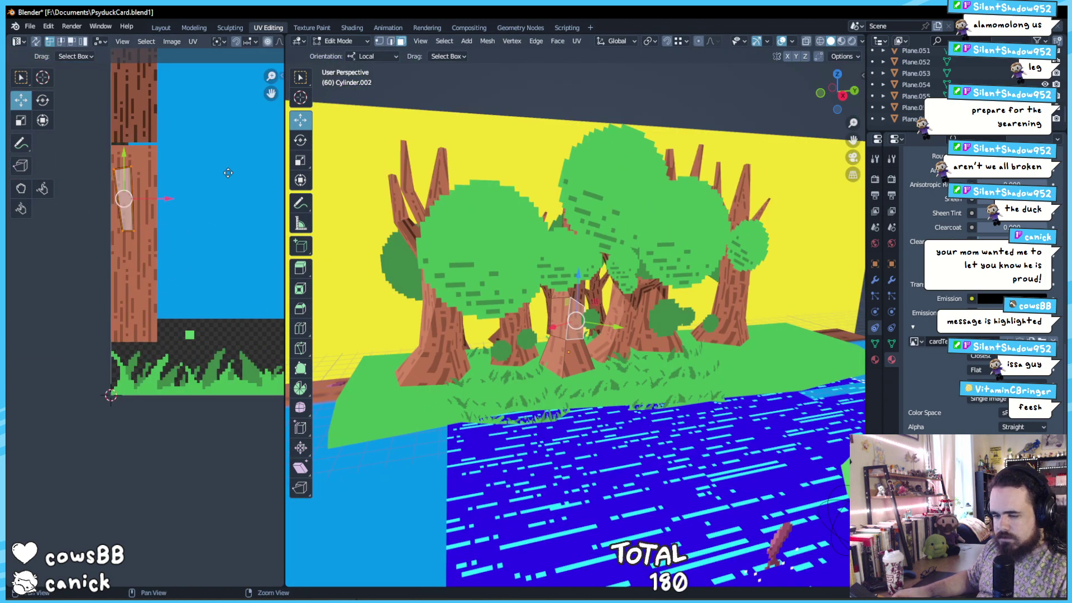
{"action": "left_click_drag", "start_coordinate": [225, 171], "coordinate": [260, 265]}
{"action": "mouse_move", "coordinate": [161, 288]}
{"action": "left_mouse_down"}
{"action": "mouse_move", "coordinate": [176, 329]}
{"action": "mouse_move", "coordinate": [183, 314]}
{"action": "mouse_move", "coordinate": [168, 282]}
{"action": "left_mouse_up"}
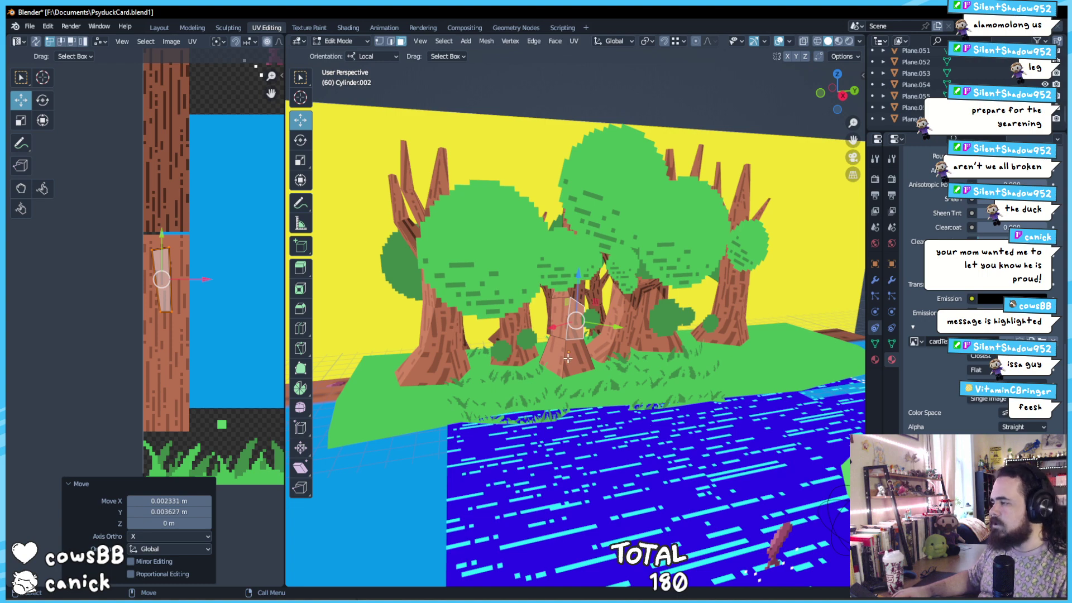
Examine the far-bank trees, pond and Psyduck from several angles and compare them with the scene's camera view
{"action": "left_click_drag", "start_coordinate": [574, 356], "coordinate": [646, 406]}
{"action": "mouse_move", "coordinate": [612, 403]}
{"action": "left_mouse_down"}
{"action": "mouse_move", "coordinate": [594, 416]}
{"action": "mouse_move", "coordinate": [627, 406]}
{"action": "left_mouse_up"}
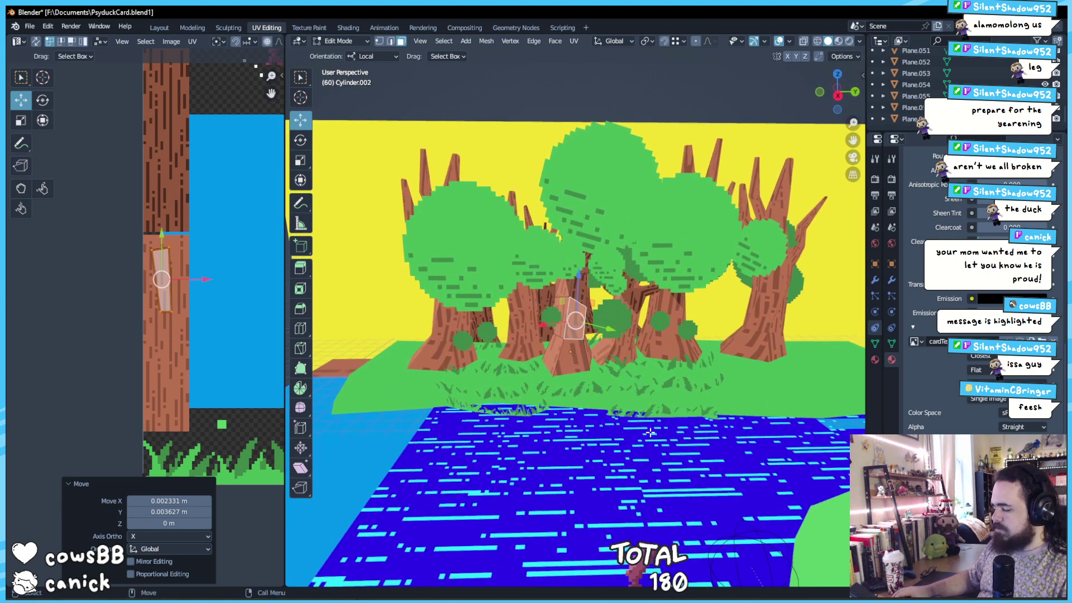
{"action": "scroll", "coordinate": [614, 342], "scroll_direction": "down", "scroll_amount": 4}
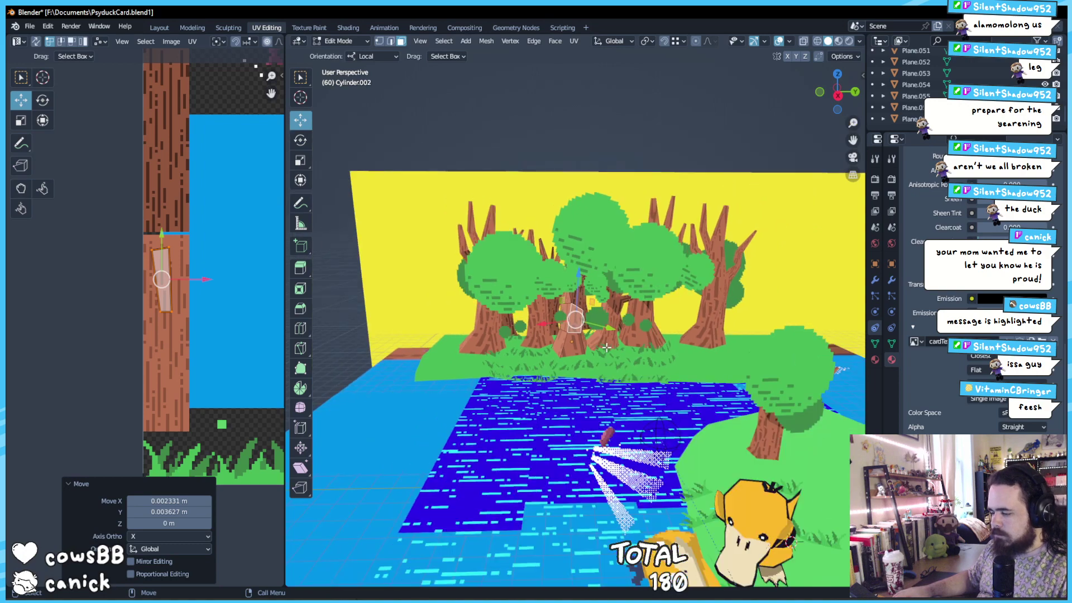
{"action": "left_click_drag", "start_coordinate": [608, 369], "coordinate": [551, 263]}
{"action": "left_click_drag", "start_coordinate": [668, 390], "coordinate": [569, 349]}
{"action": "left_click_drag", "start_coordinate": [759, 436], "coordinate": [768, 434]}
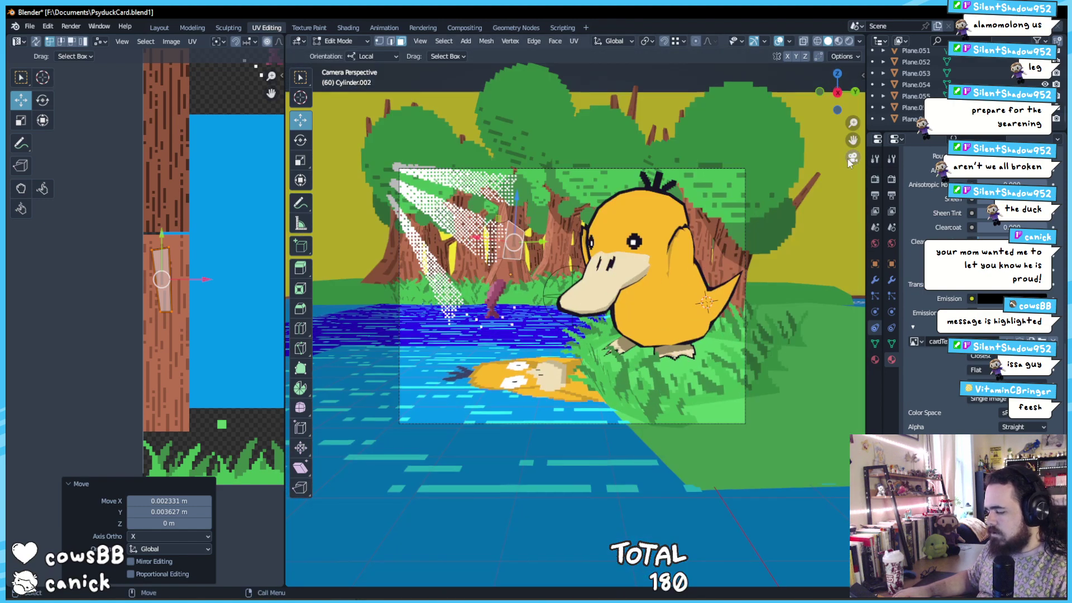
{"action": "left_click", "coordinate": [853, 157]}
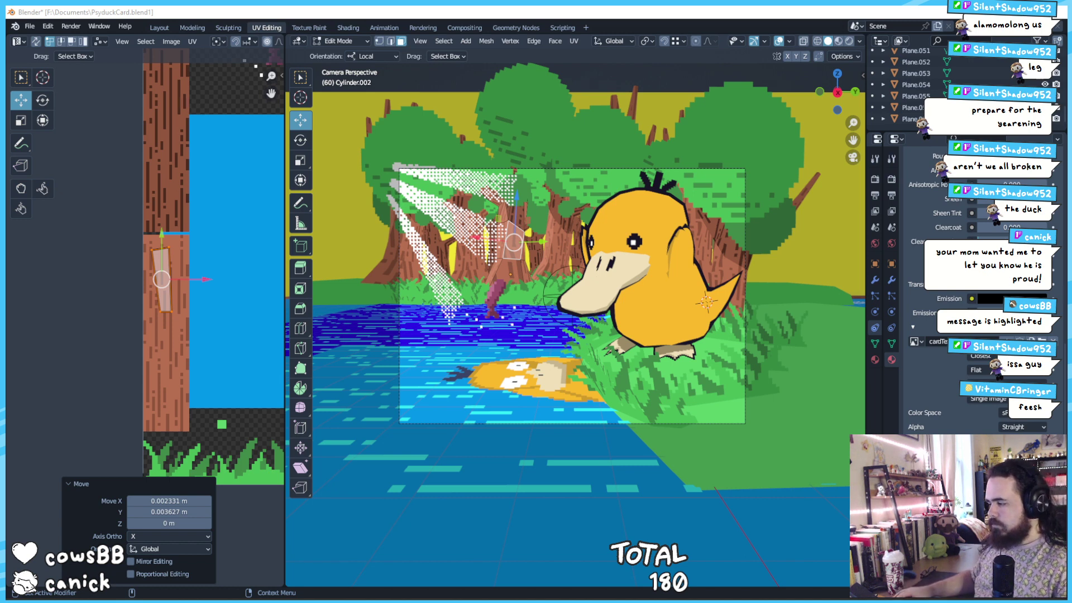
Close the Psyduck card file and quit Blender without saving the changes
{"action": "left_click", "coordinate": [1061, 12]}
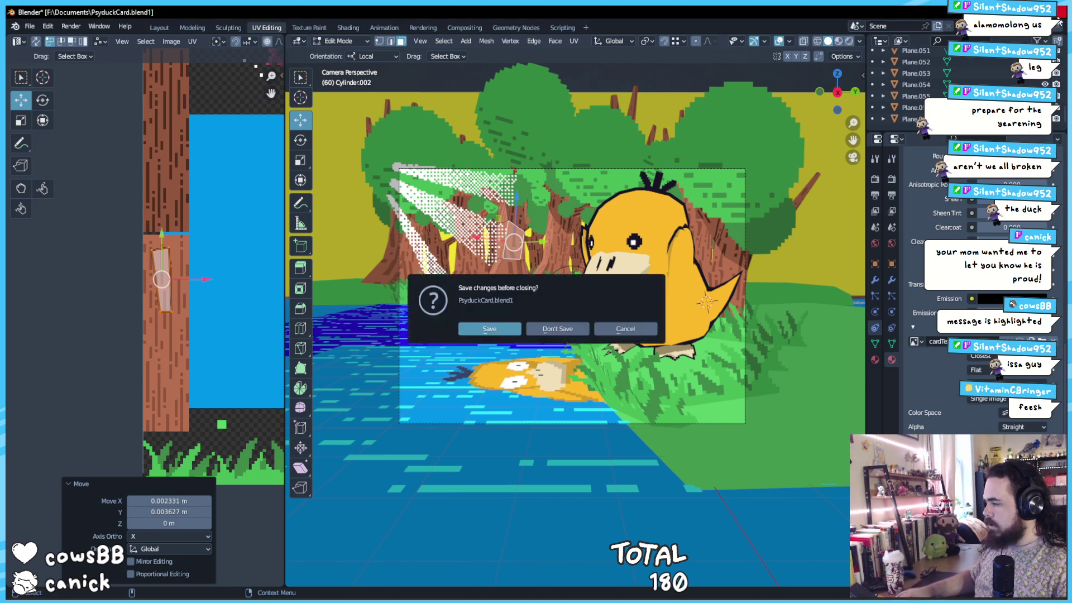
{"action": "left_click", "coordinate": [558, 330]}
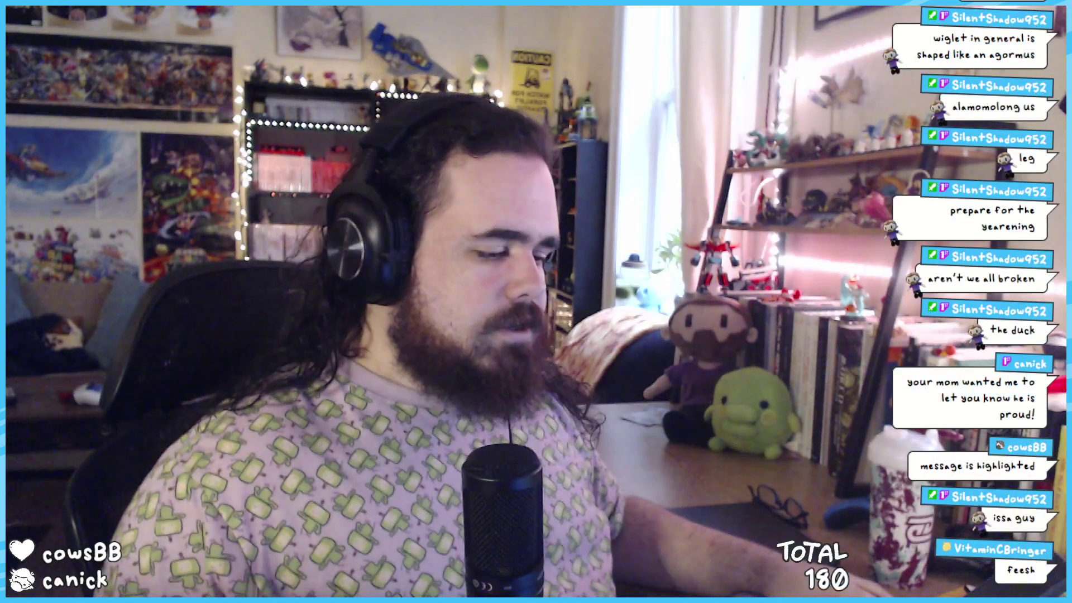